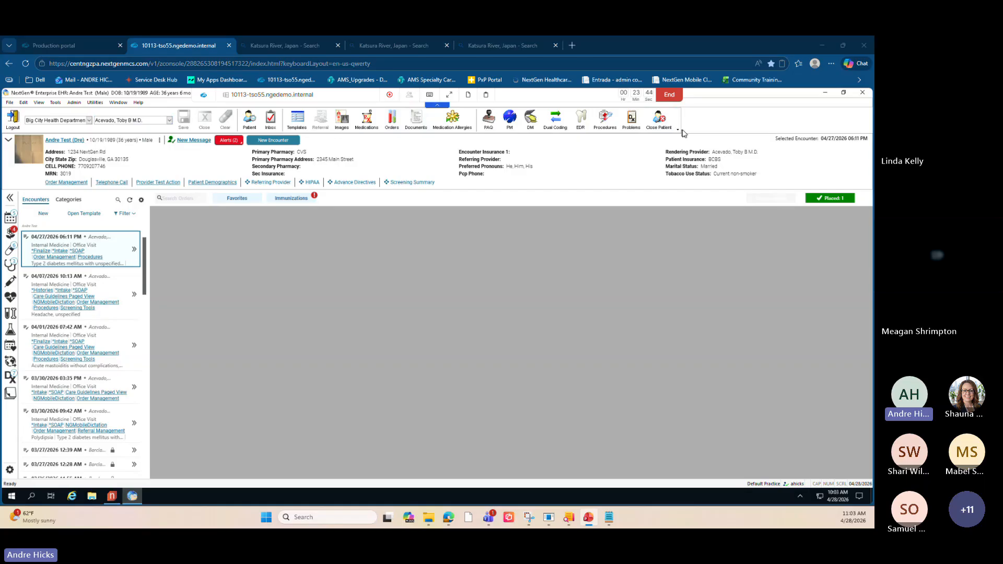
- Examine the top toolbar's Add or Remove Buttons and Customize options
click(678, 128)
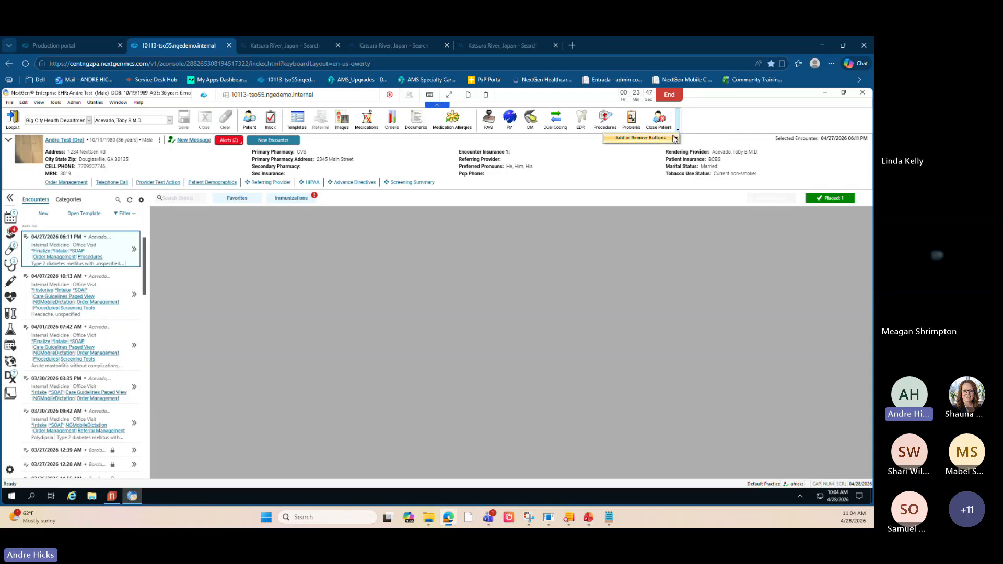
mouse_move(674, 138)
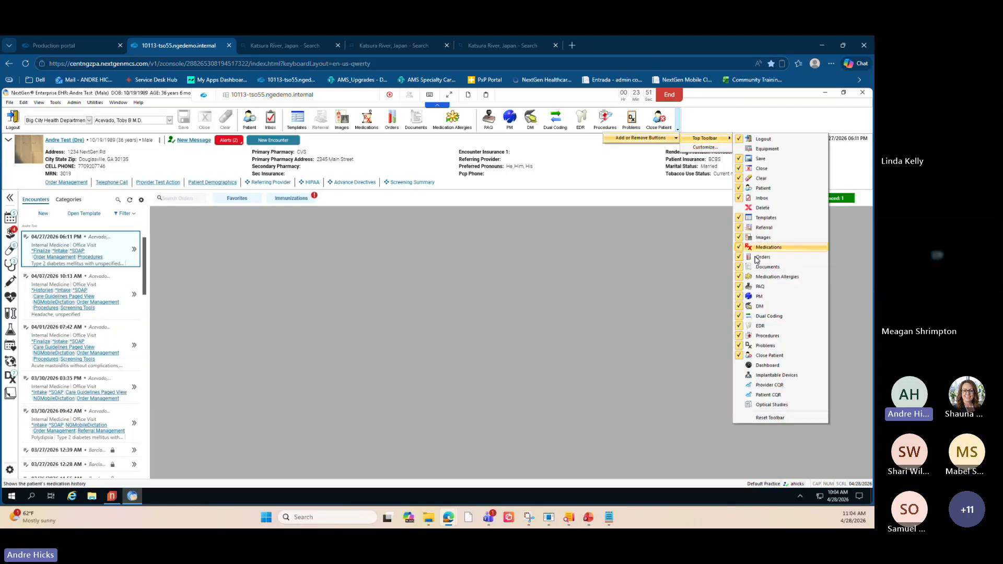
click(547, 131)
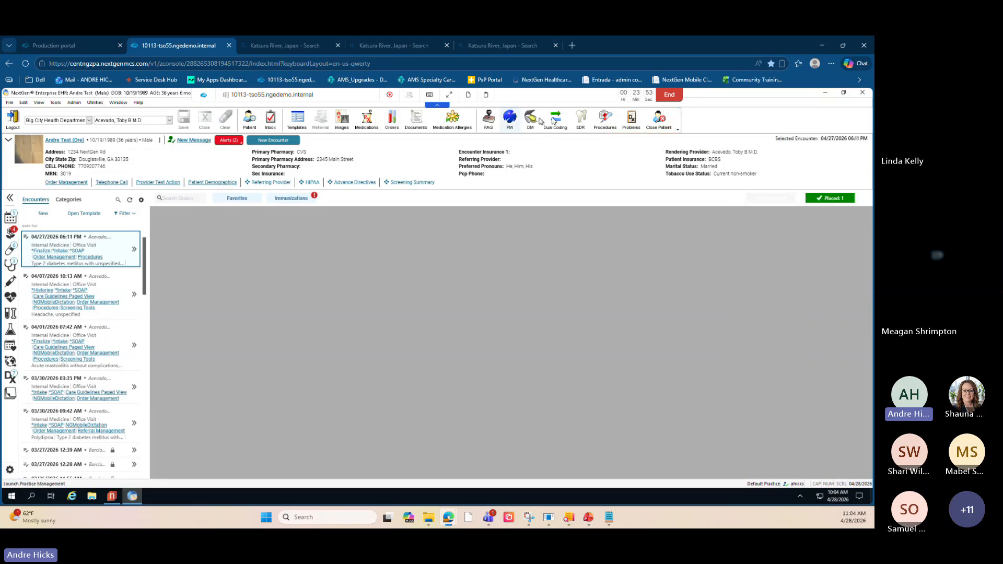
click(678, 131)
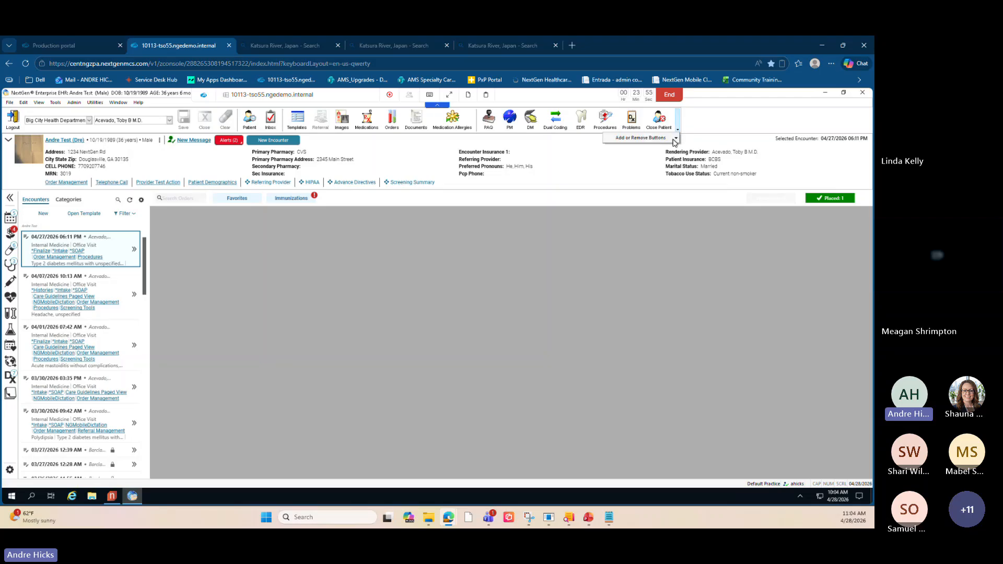
mouse_move(673, 138)
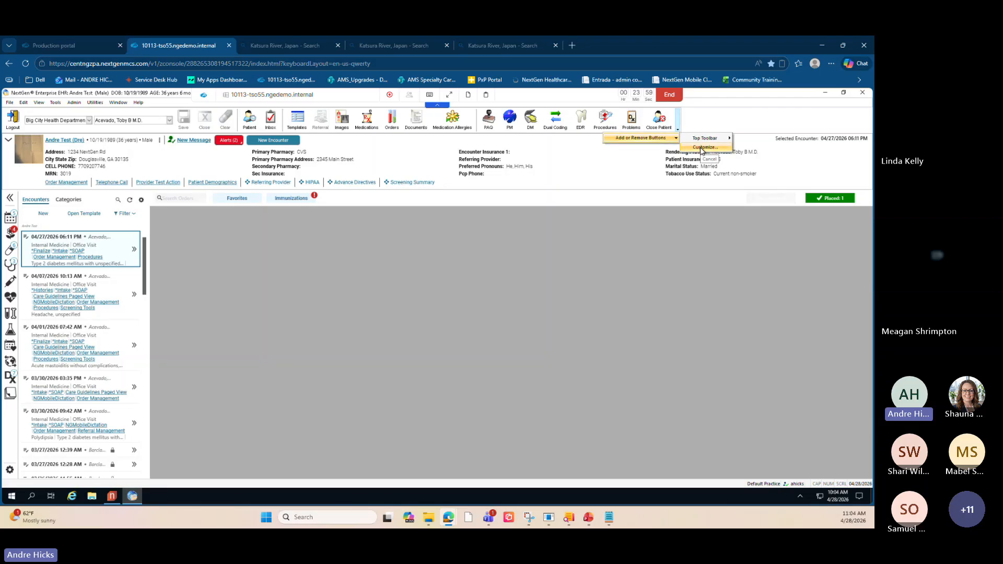
click(701, 148)
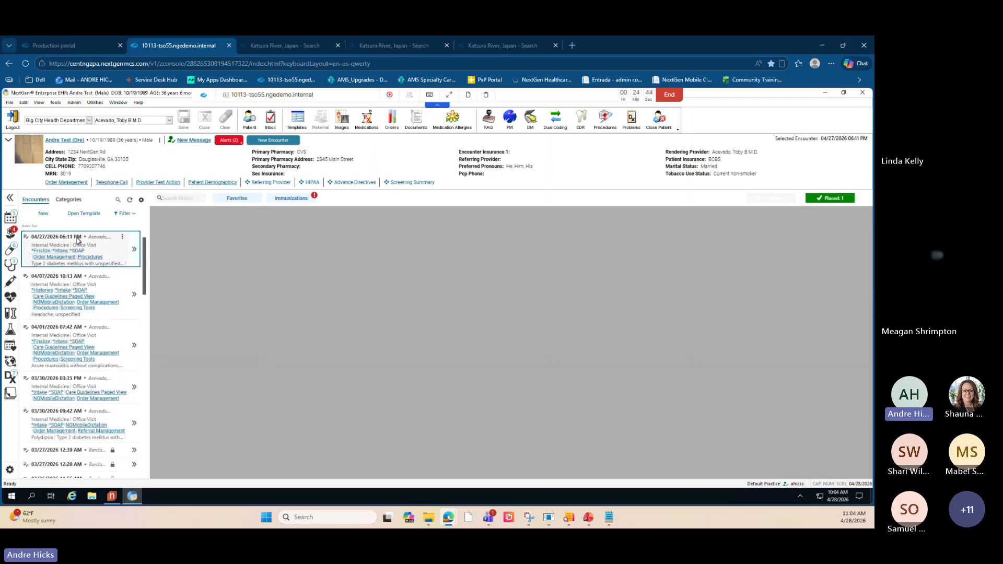
- View the placed orders for the selected encounter
click(33, 202)
click(824, 201)
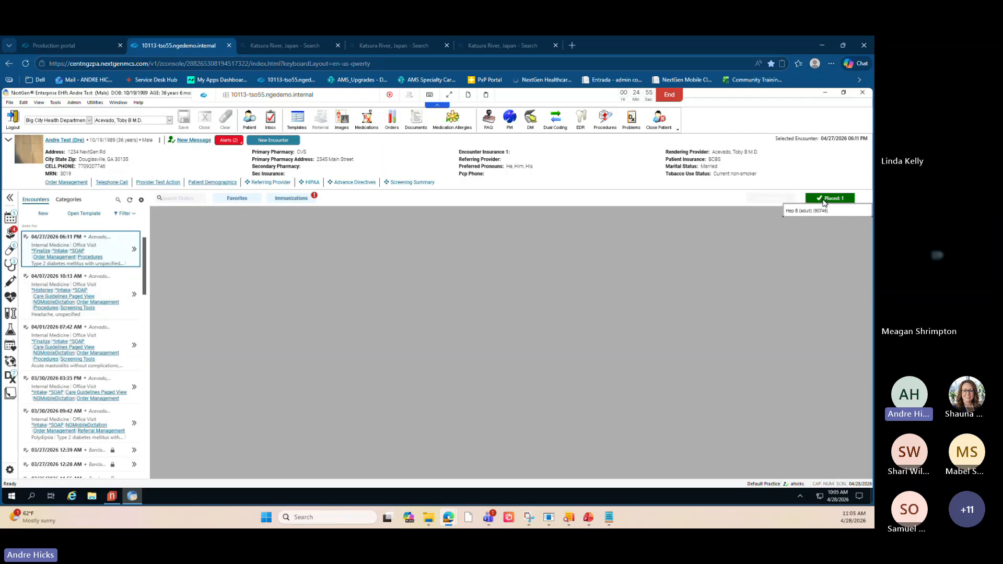
key(ctrl)
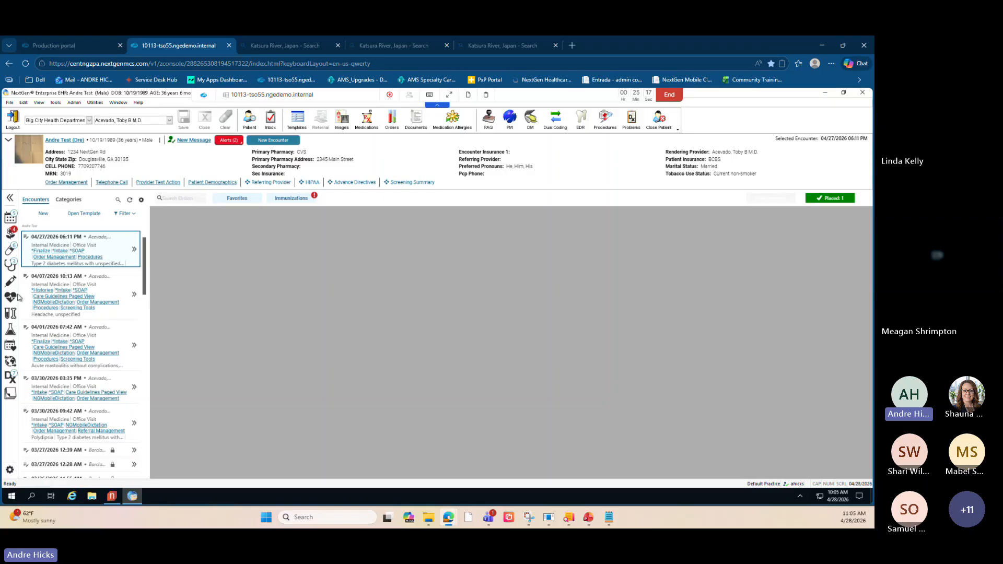
key(alt+Tab)
- Launch File Maintenance from the Application Launcher and log in with the user name and password
click(113, 462)
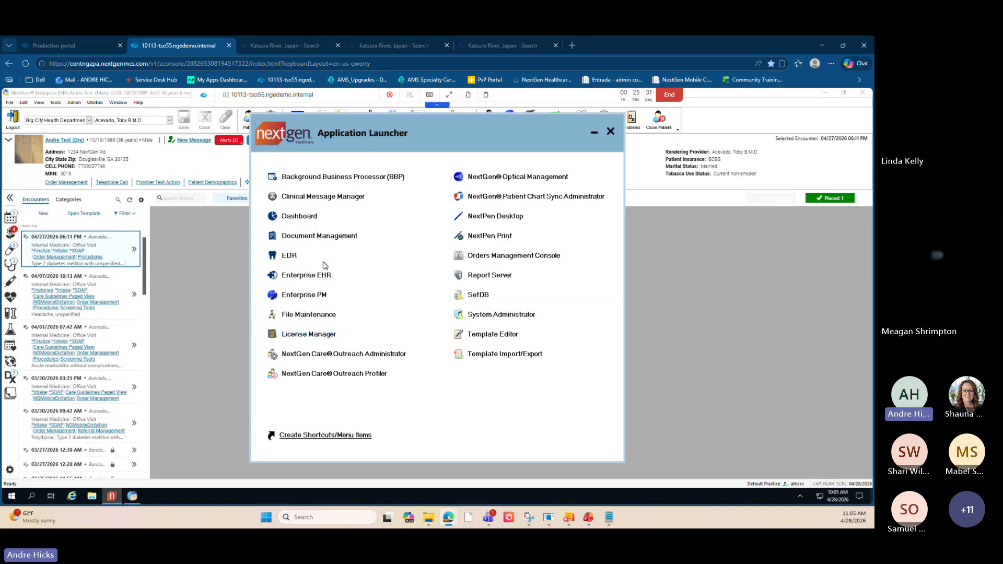
click(312, 315)
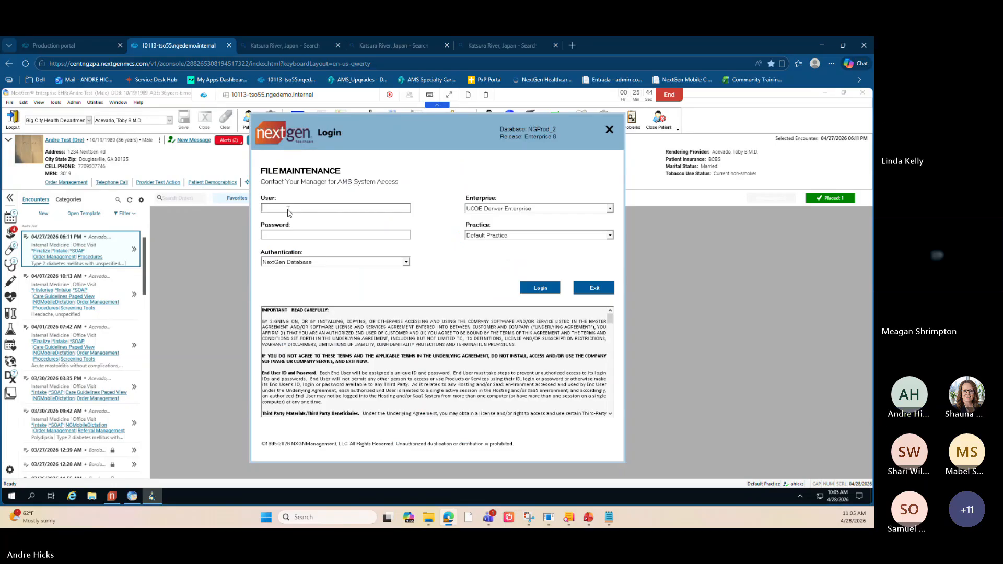
key(Tab)
text(*******)
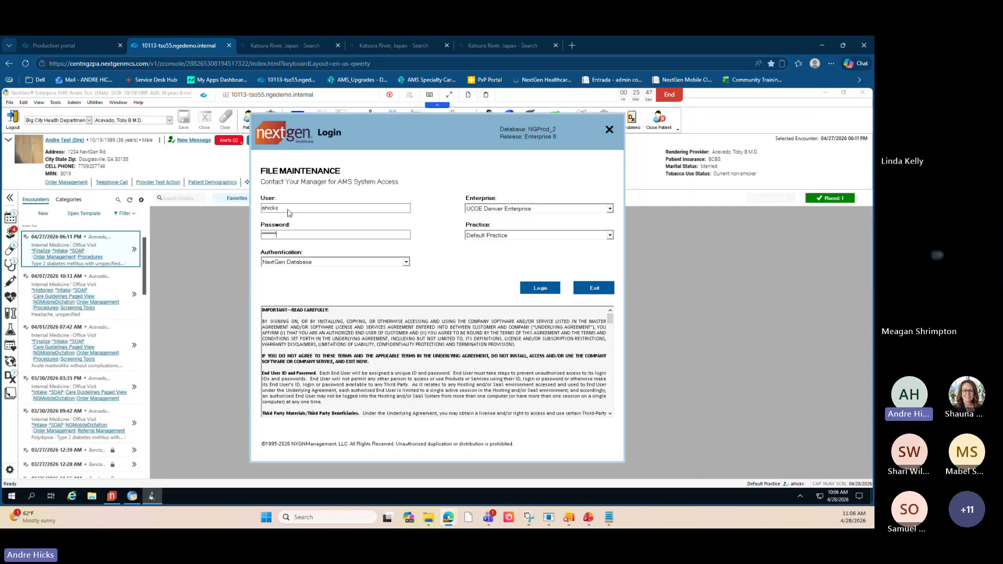
text(******)
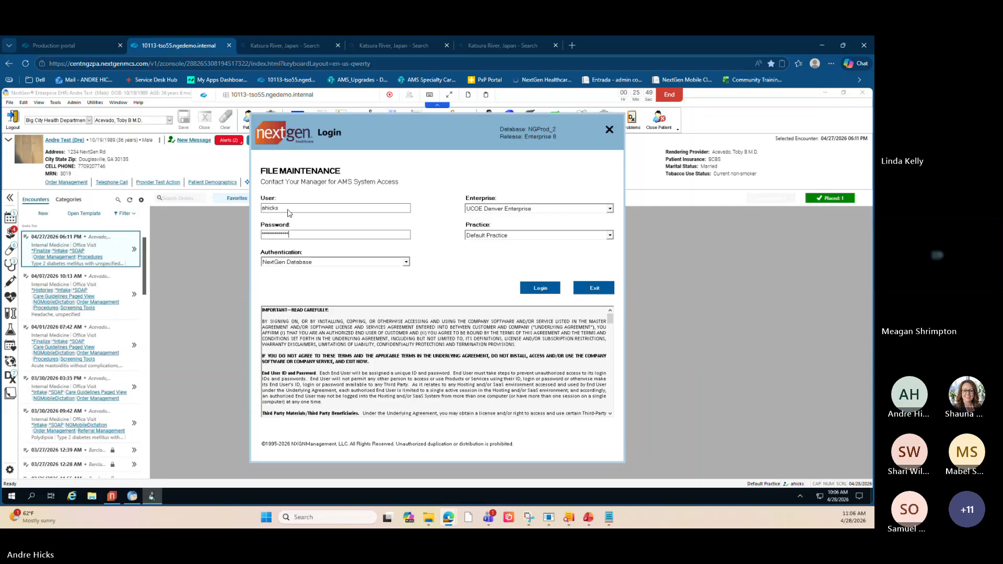
click(541, 290)
click(505, 322)
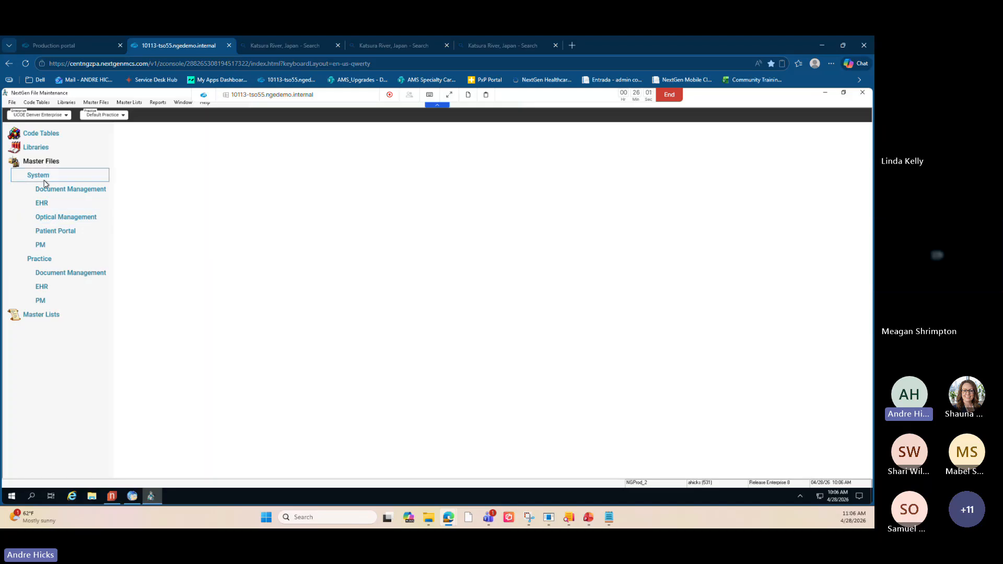
- Open the EHR Application Appearance master file under System EHR
click(54, 208)
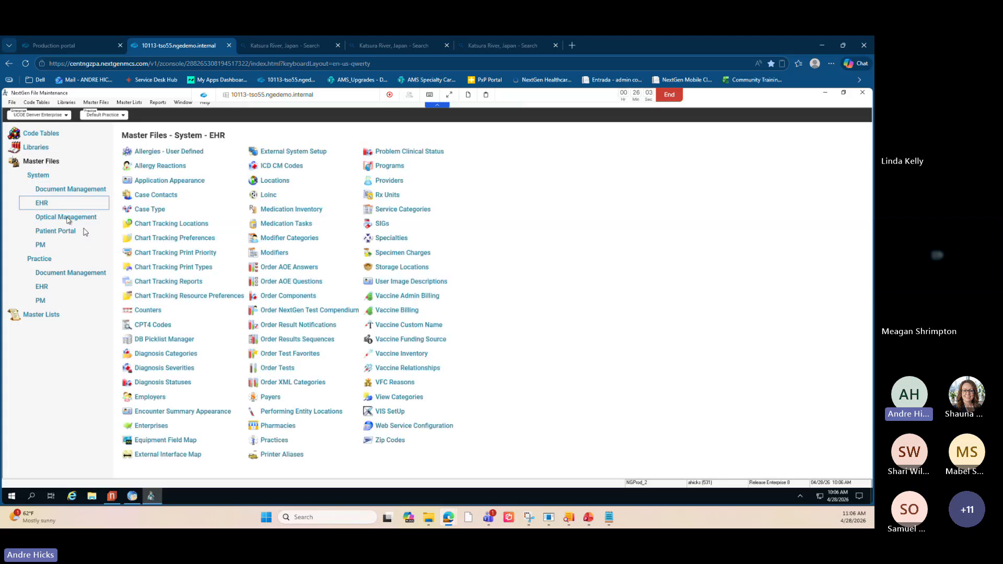
click(161, 180)
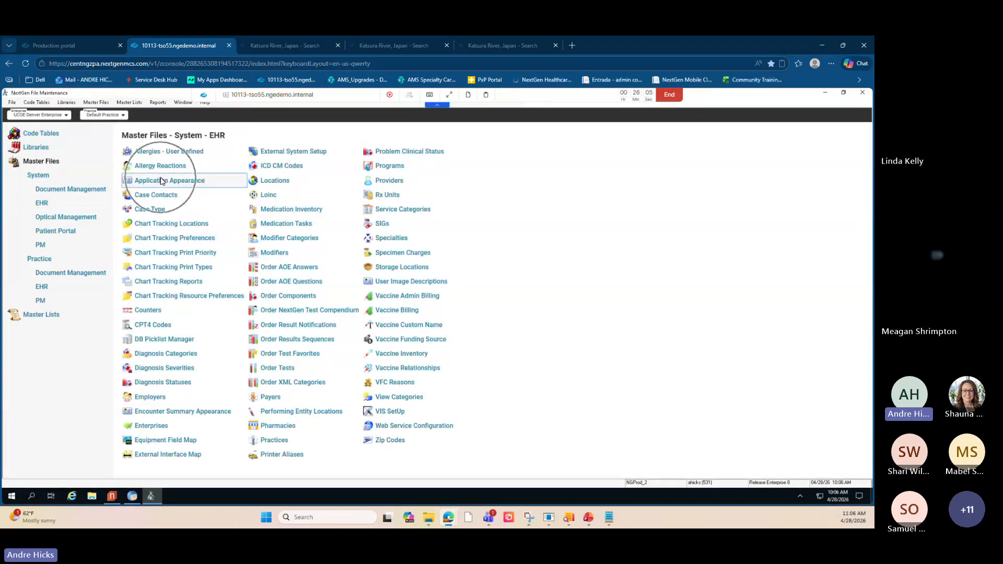
click(163, 182)
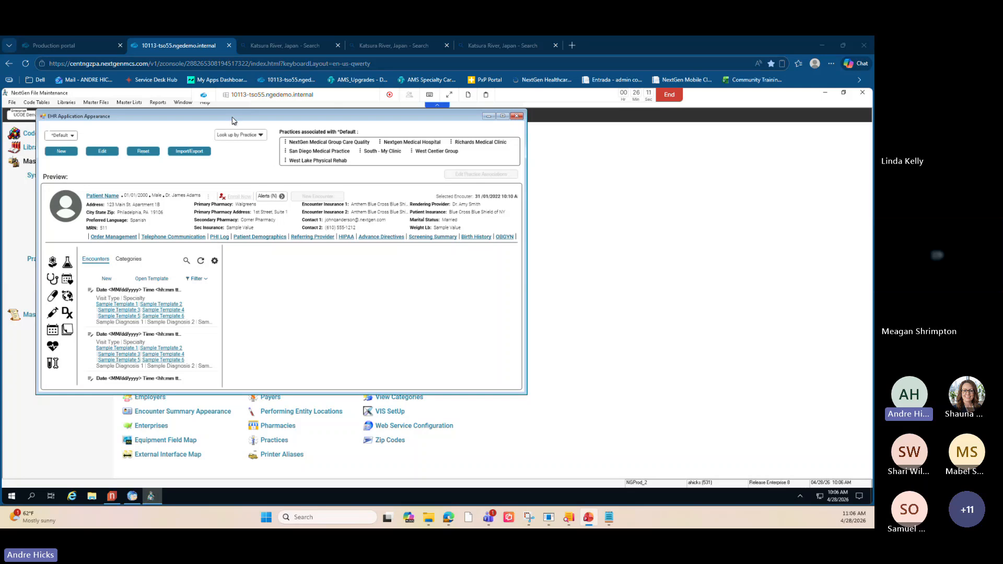
drag(244, 121, 336, 127)
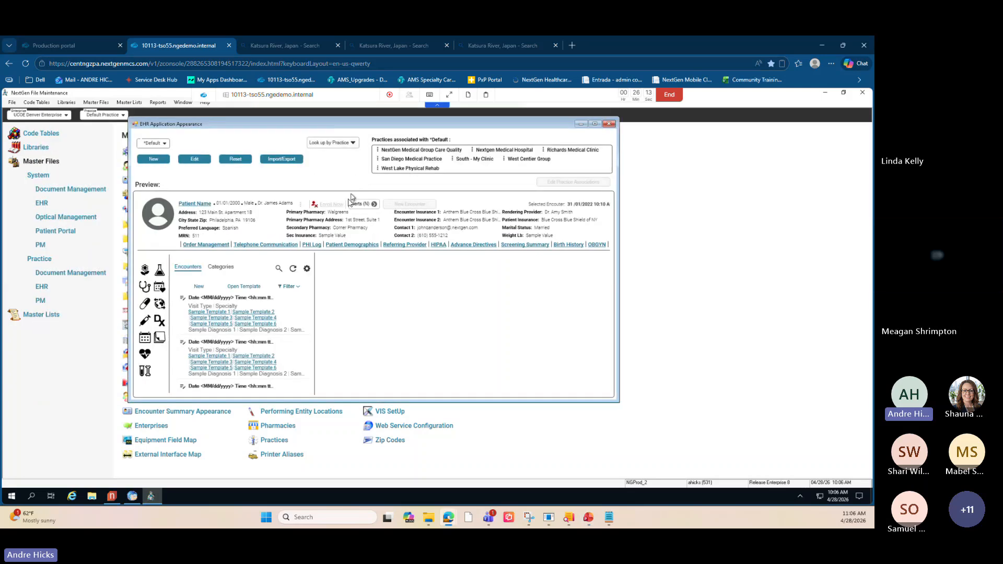
click(42, 287)
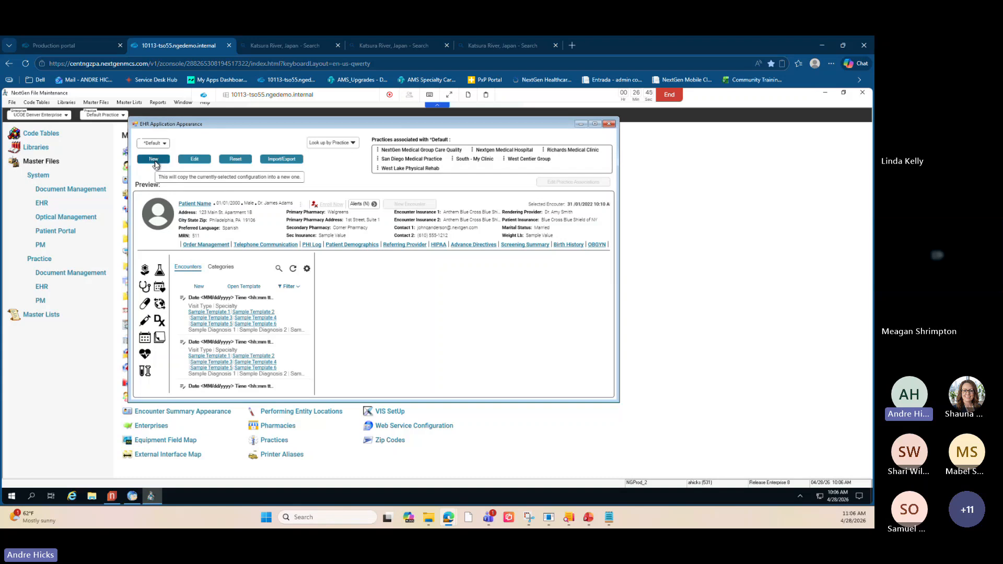
- Create a new application appearance configuration copied from the *Default configuration
click(166, 145)
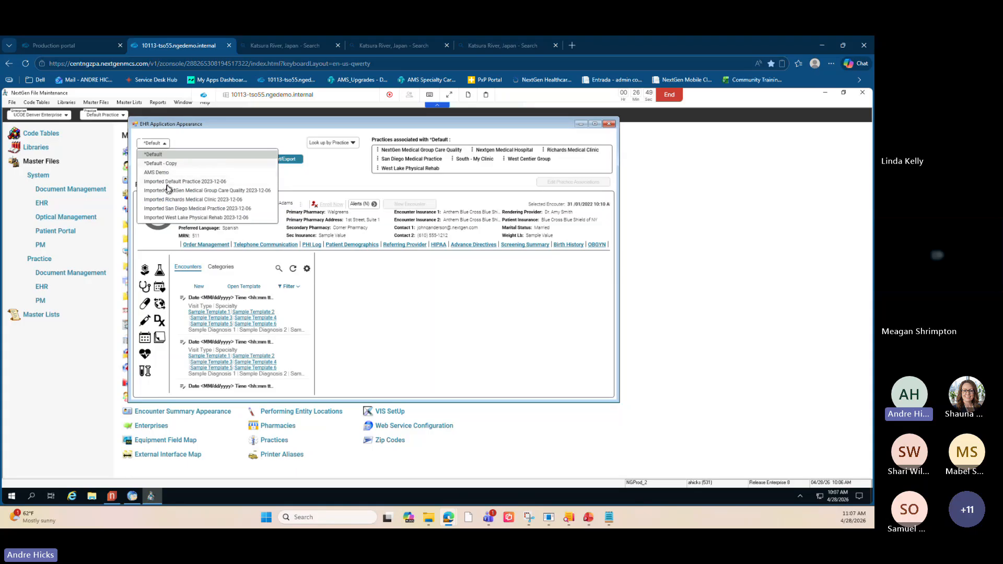
click(185, 137)
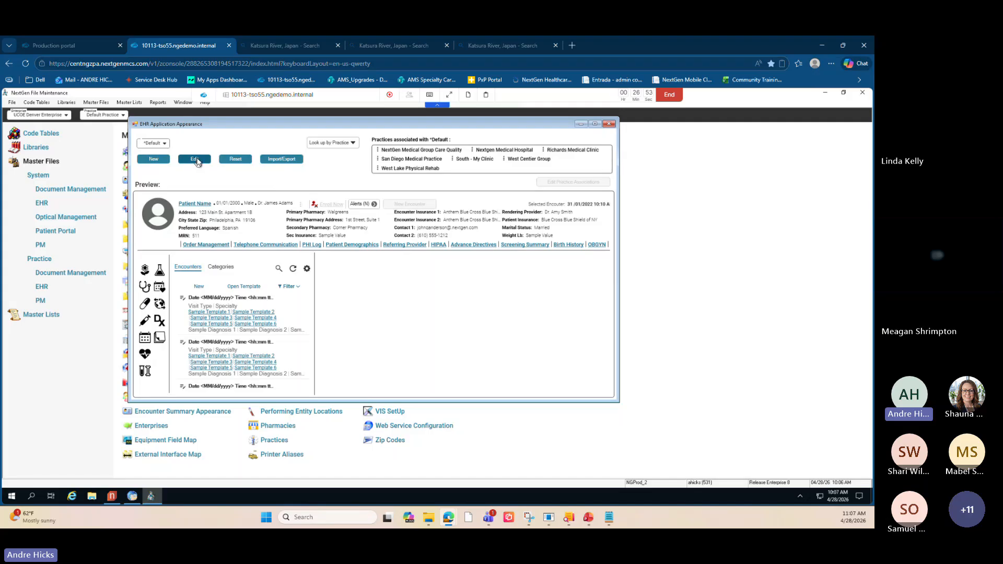
click(234, 160)
key(ctrl)
click(163, 161)
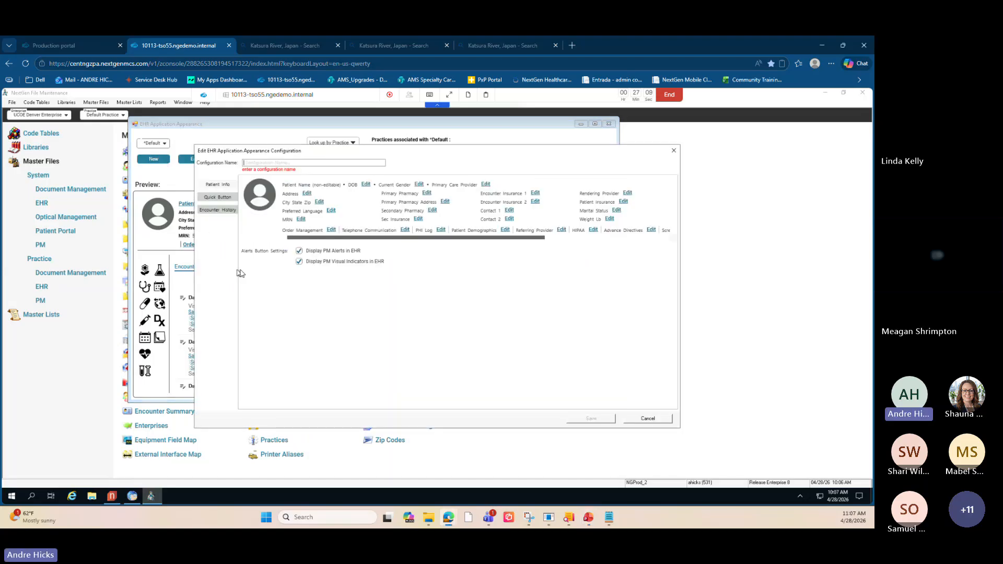
- Review the Contact 2 data field setting of the patient info banner
drag(316, 157, 326, 156)
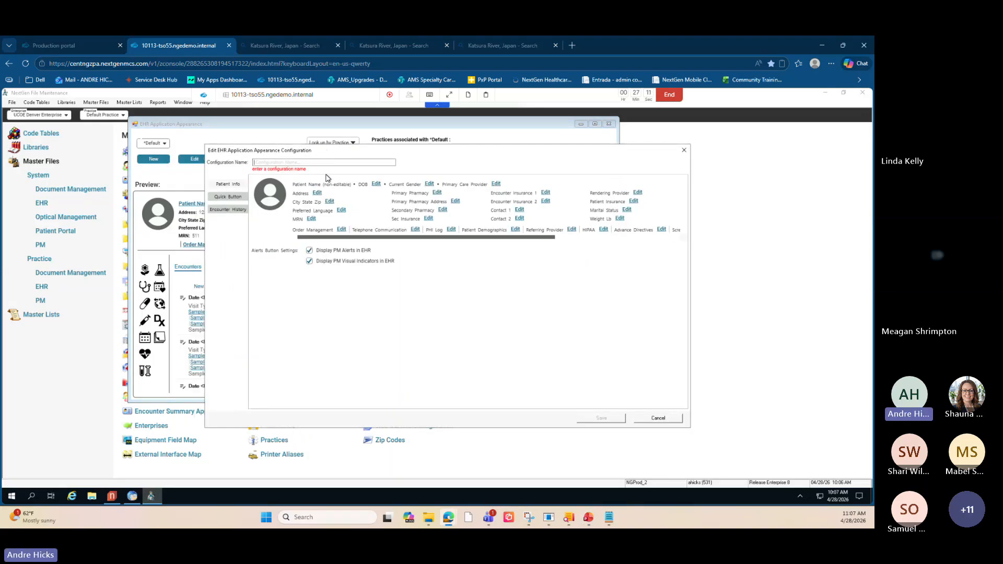
click(231, 186)
click(519, 218)
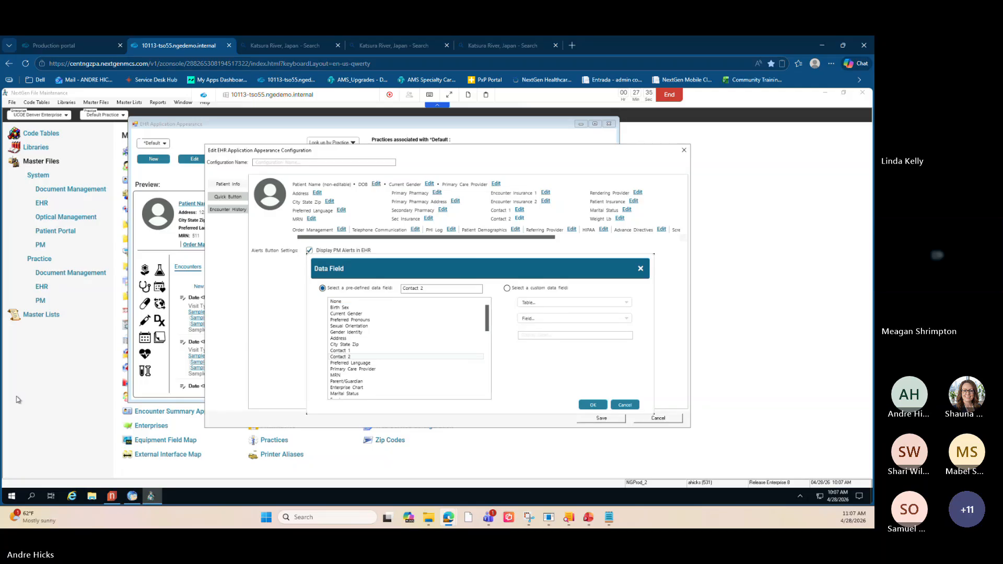
click(593, 405)
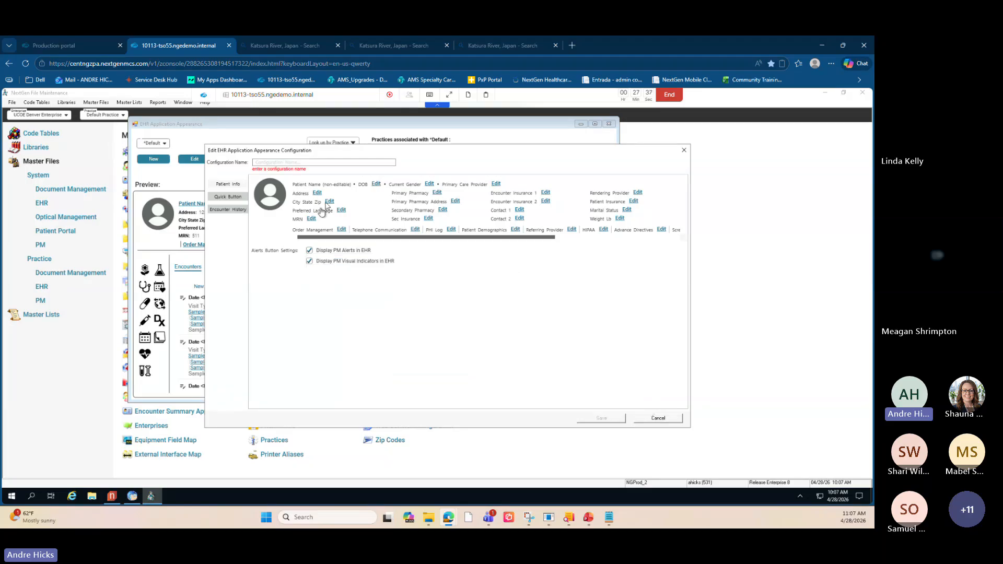
- Open the Quick Button settings of the new configuration
drag(300, 154, 326, 155)
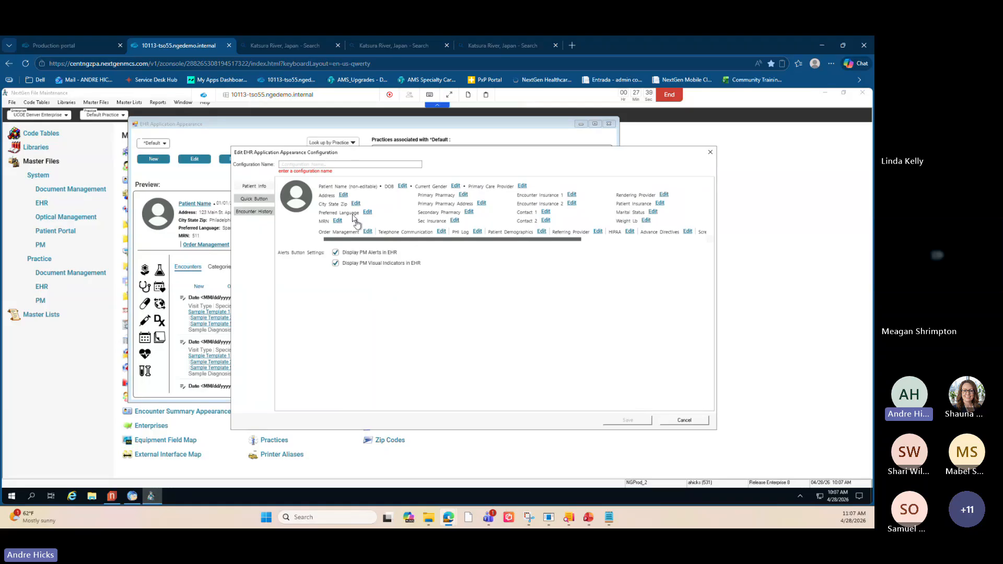
click(253, 198)
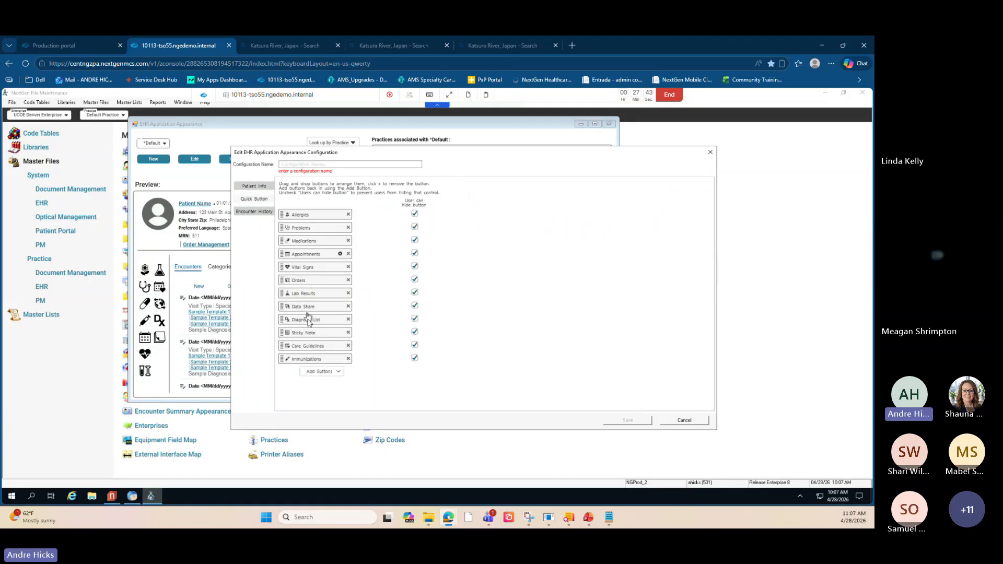
mouse_move(138, 498)
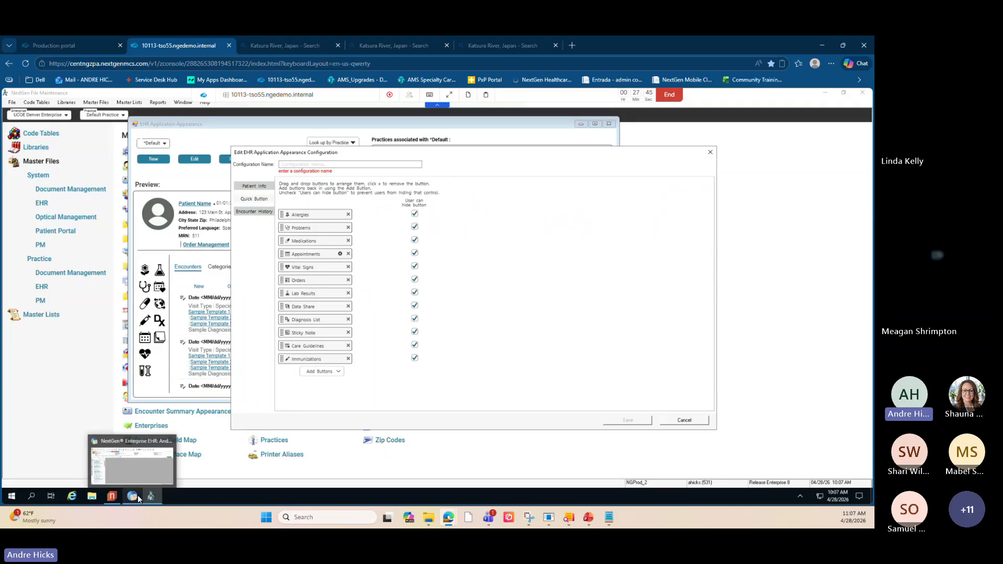
click(133, 463)
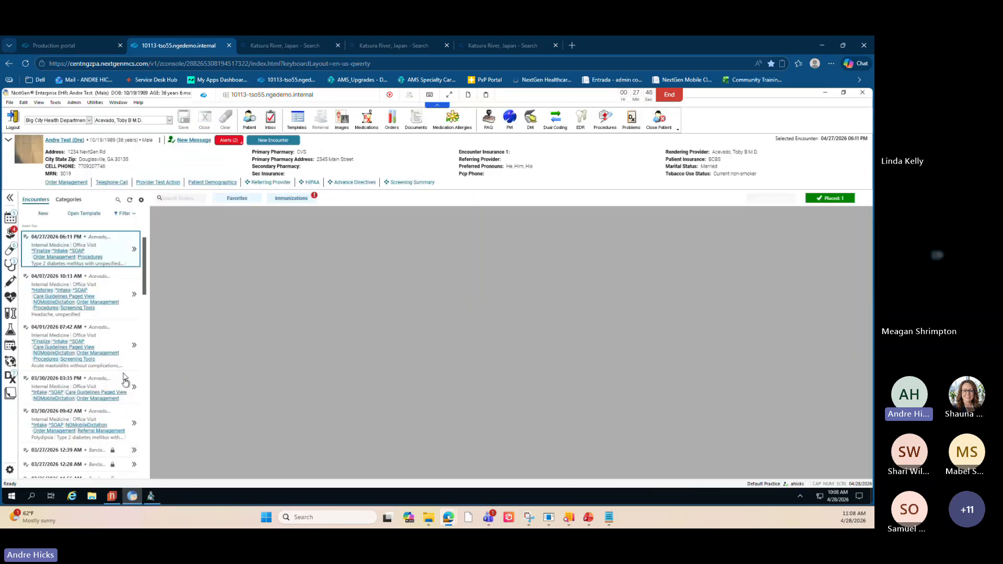
click(151, 495)
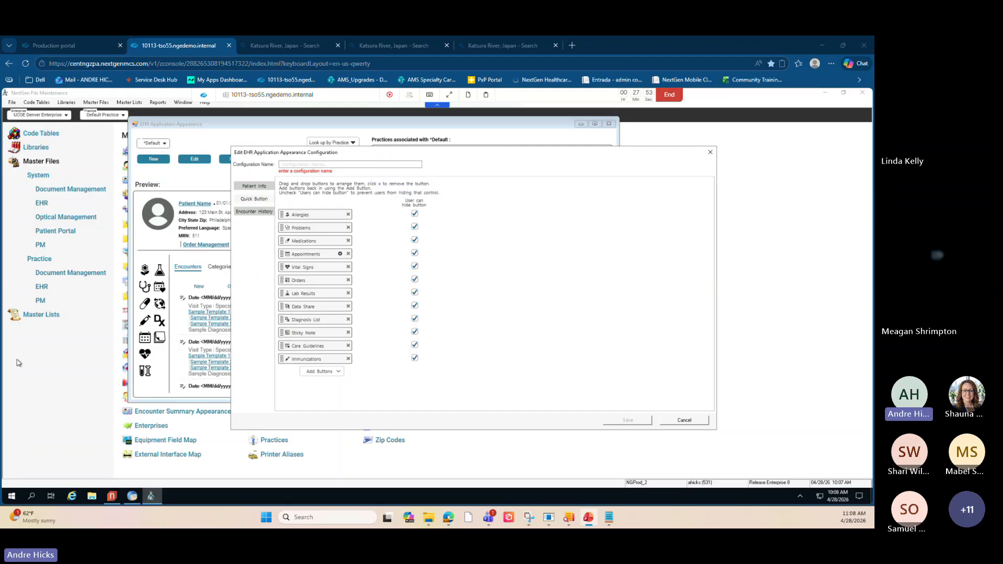
- Toggle the Allergies button's User can hide button option back and forth
click(415, 214)
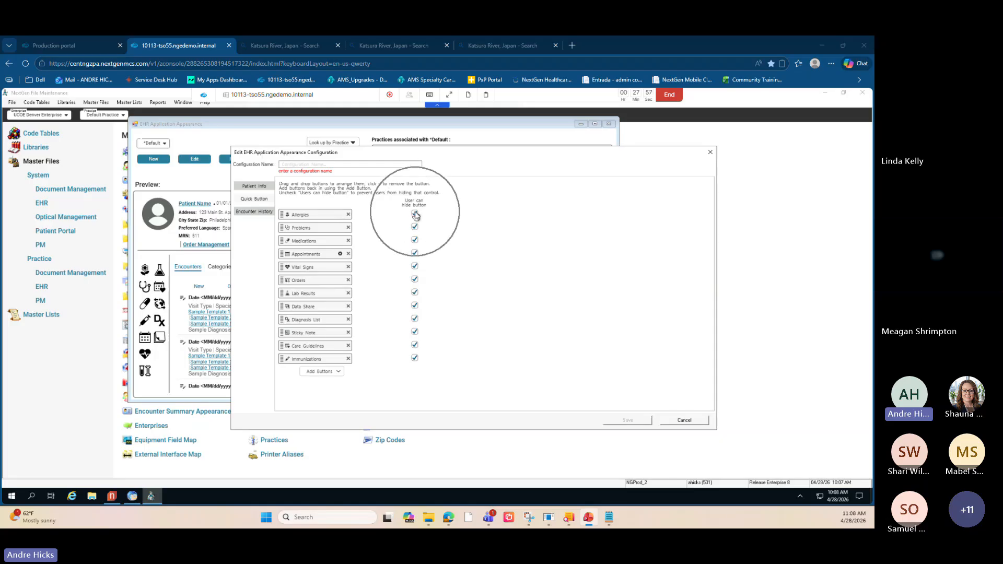
click(415, 215)
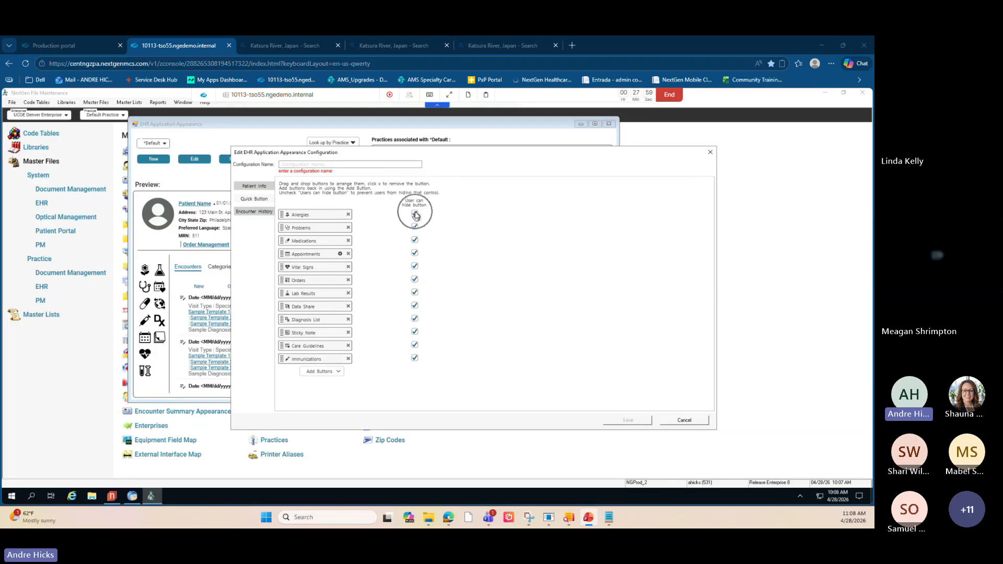
click(415, 216)
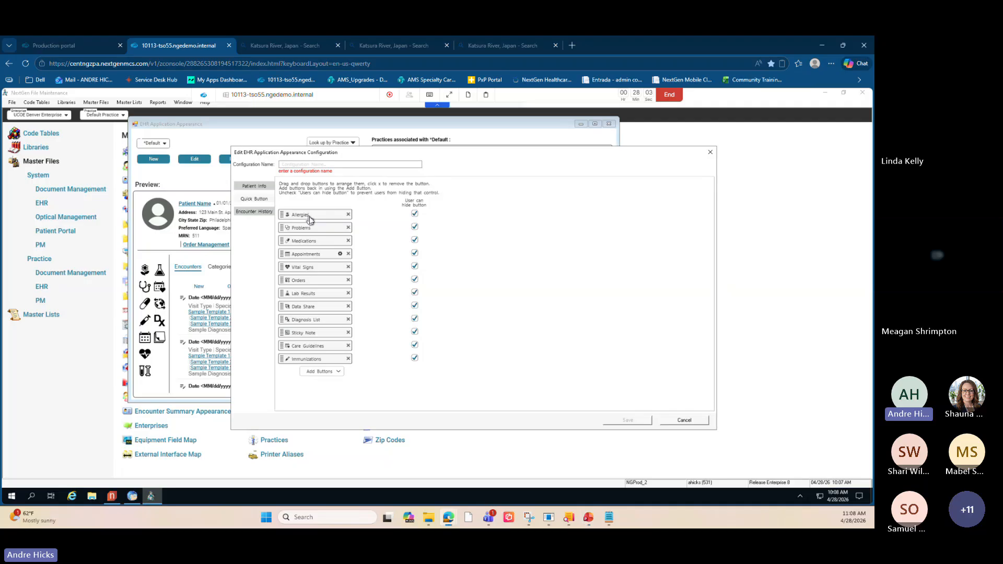
mouse_move(308, 215)
mouse_down()
mouse_move(314, 239)
mouse_move(309, 219)
mouse_up()
- Open the Appointments quick button's configuration, review its future and past appointment limits, and cancel
click(339, 255)
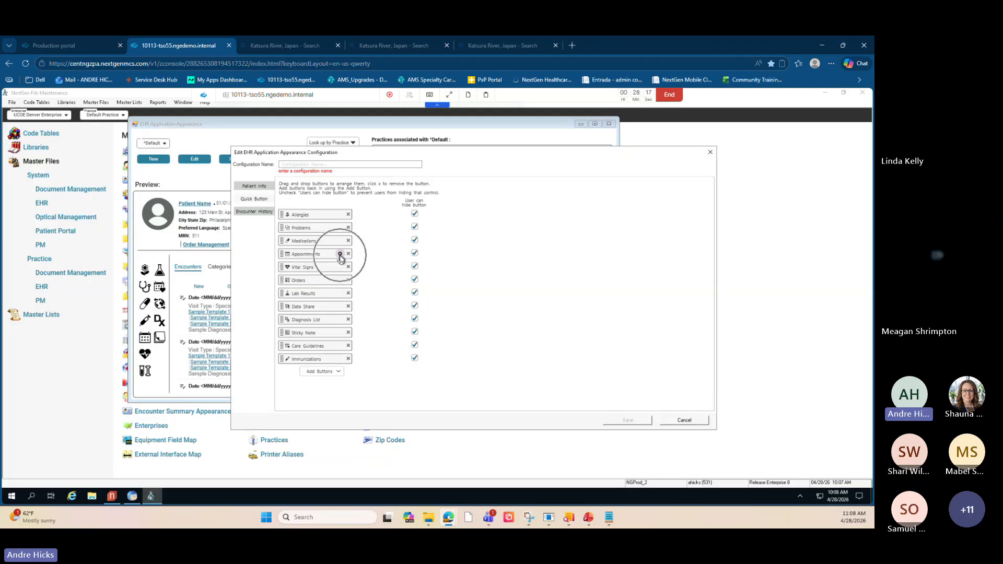
key(ctrl)
key(ctrl)
click(340, 255)
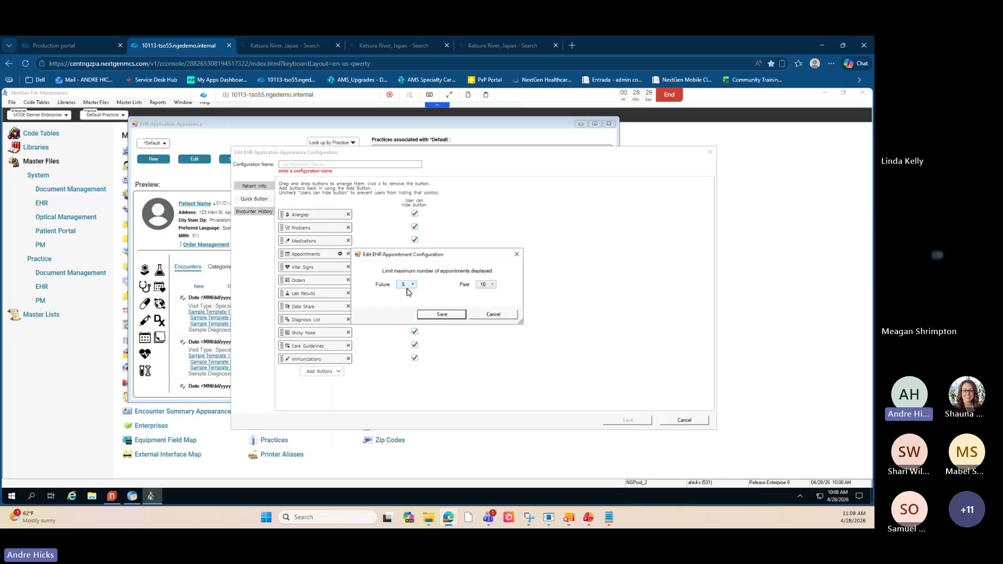
click(487, 289)
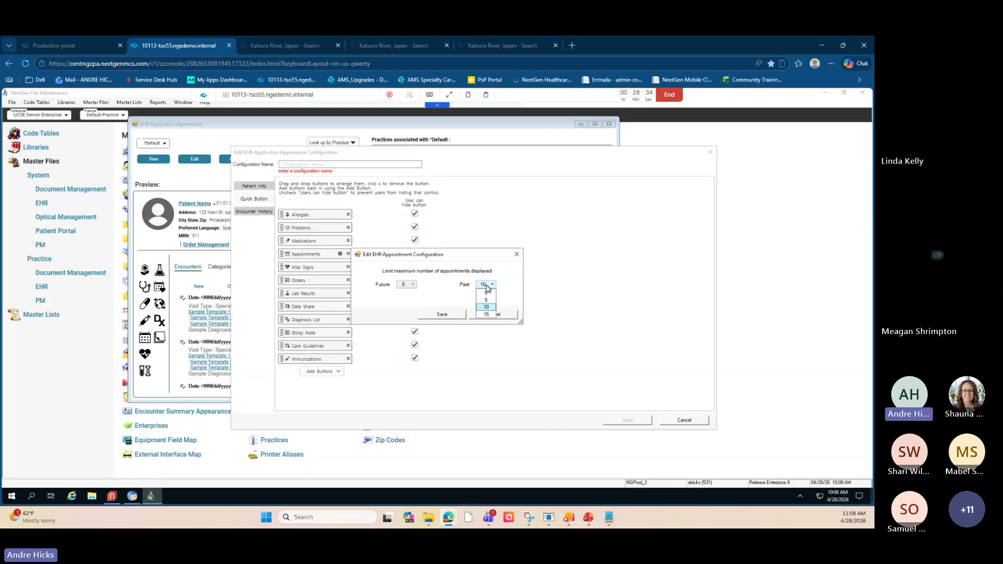
click(454, 285)
click(495, 316)
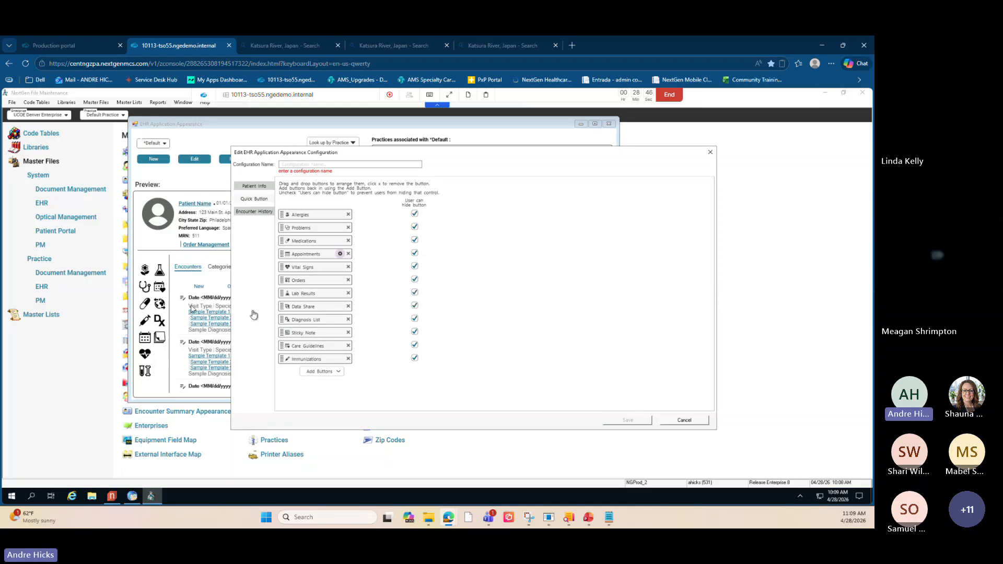
- Review the Encounter History settings of the configuration, then cancel the configuration dialog
drag(279, 153, 368, 155)
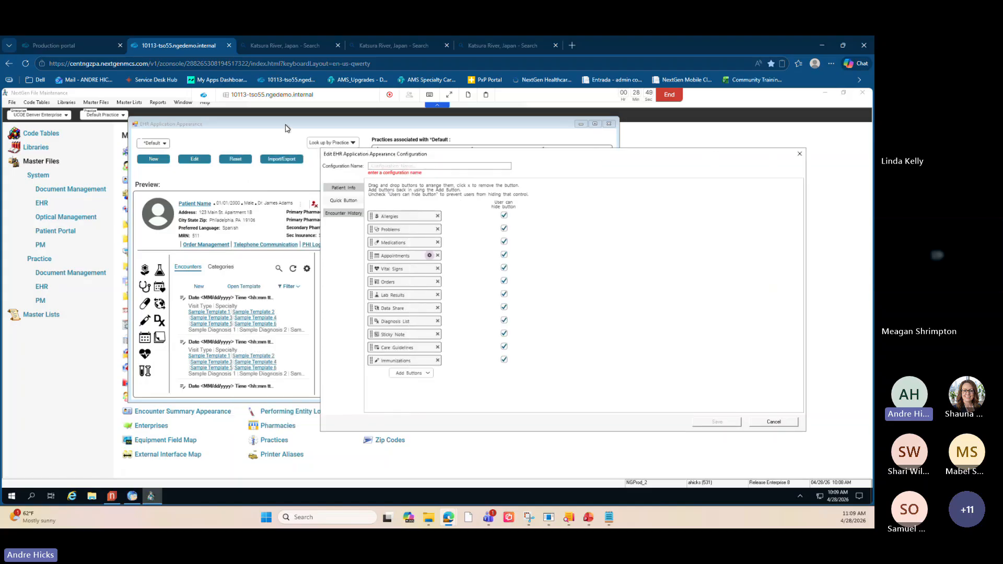
click(252, 126)
drag(392, 151, 346, 148)
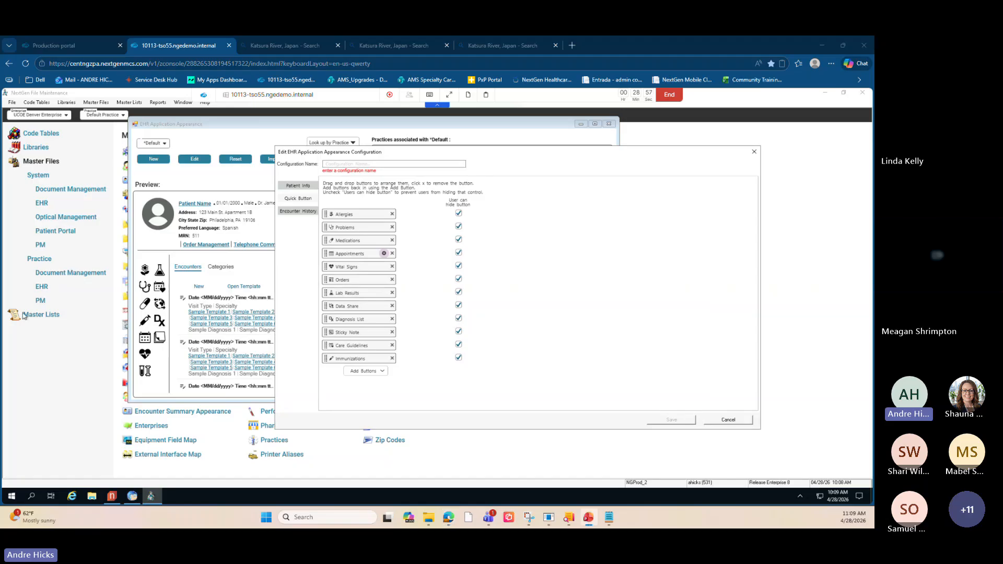
click(291, 212)
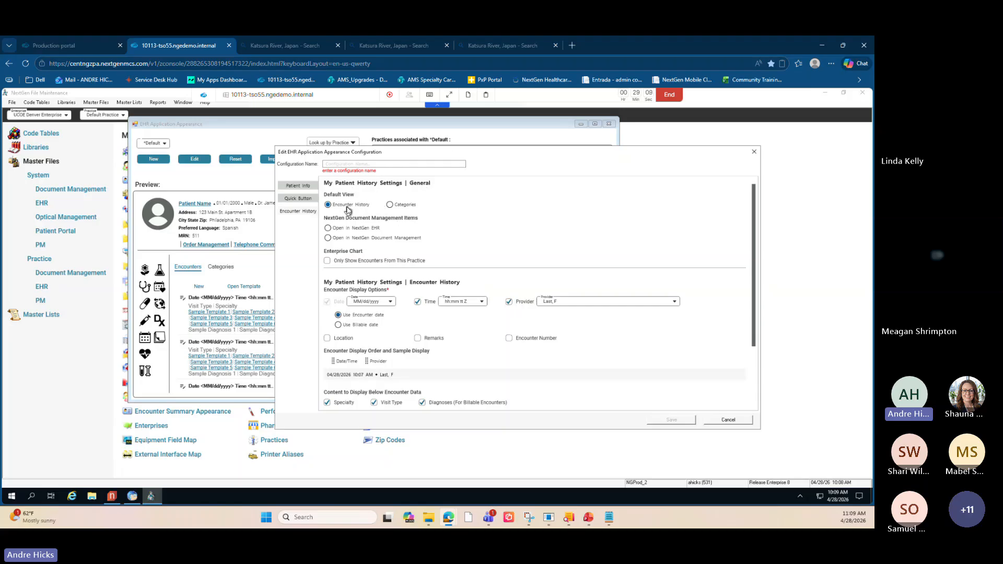
key(ctrl)
scroll(379, 327, down, 2)
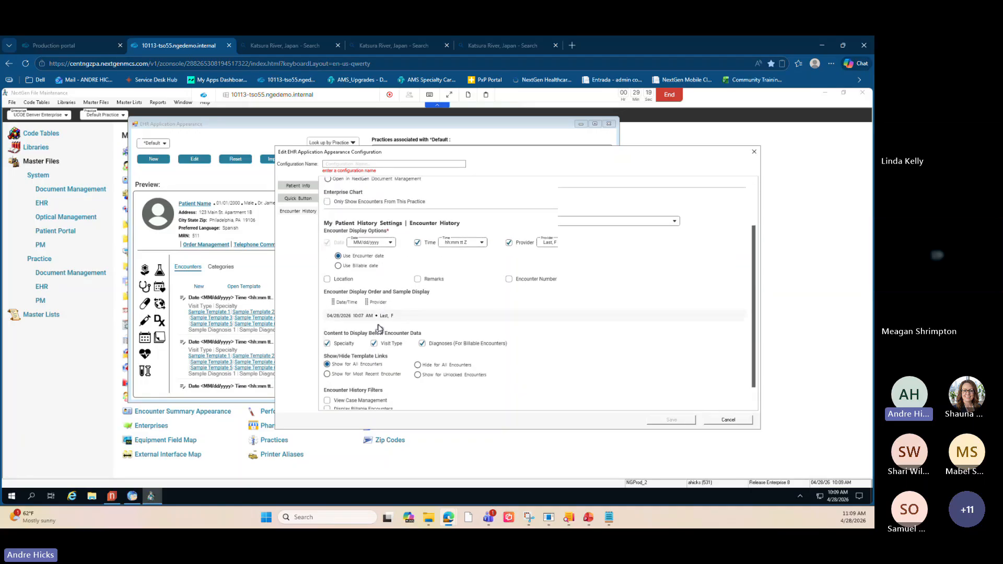
scroll(380, 327, down, 1)
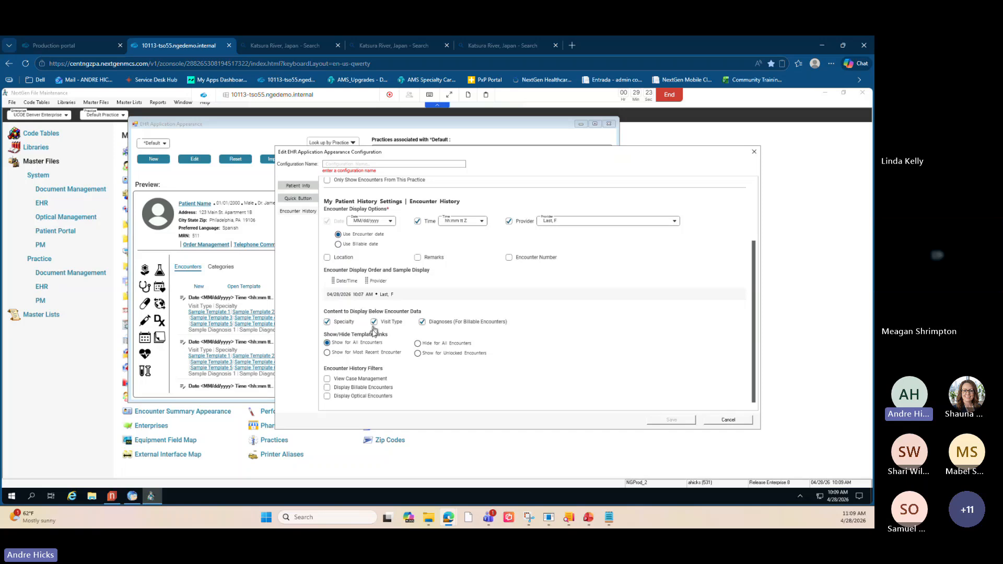
scroll(365, 303, up, 2)
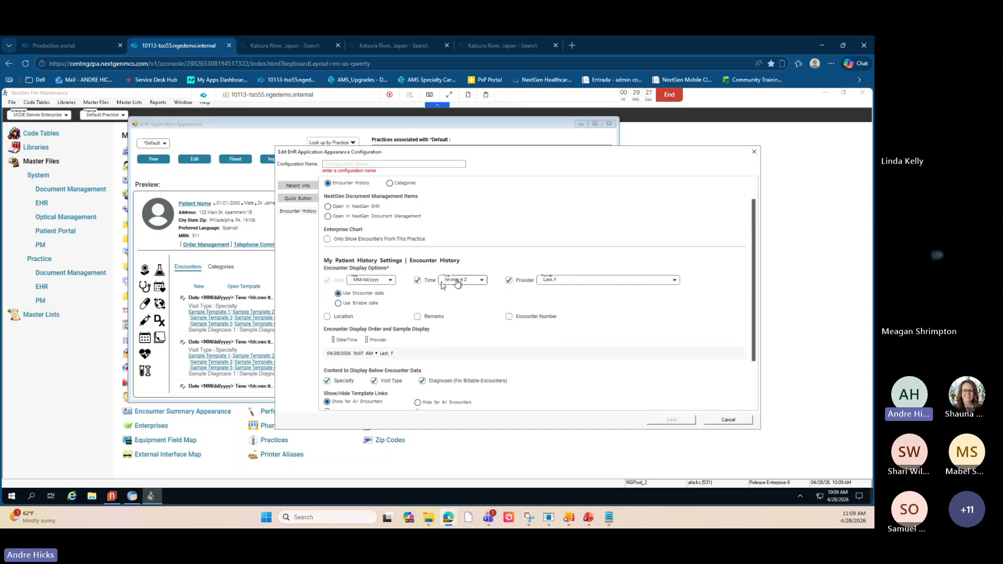
click(566, 281)
click(233, 162)
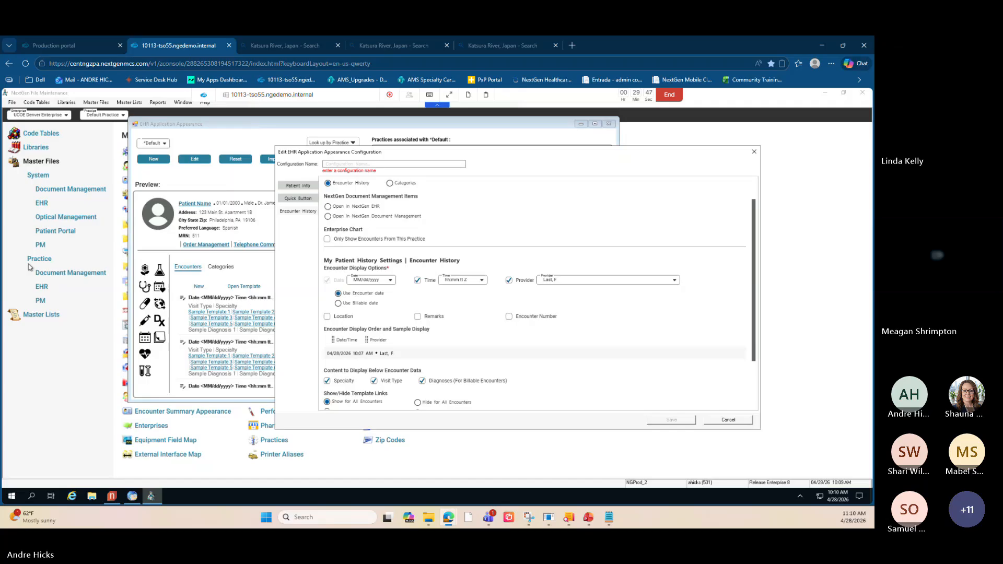
click(729, 420)
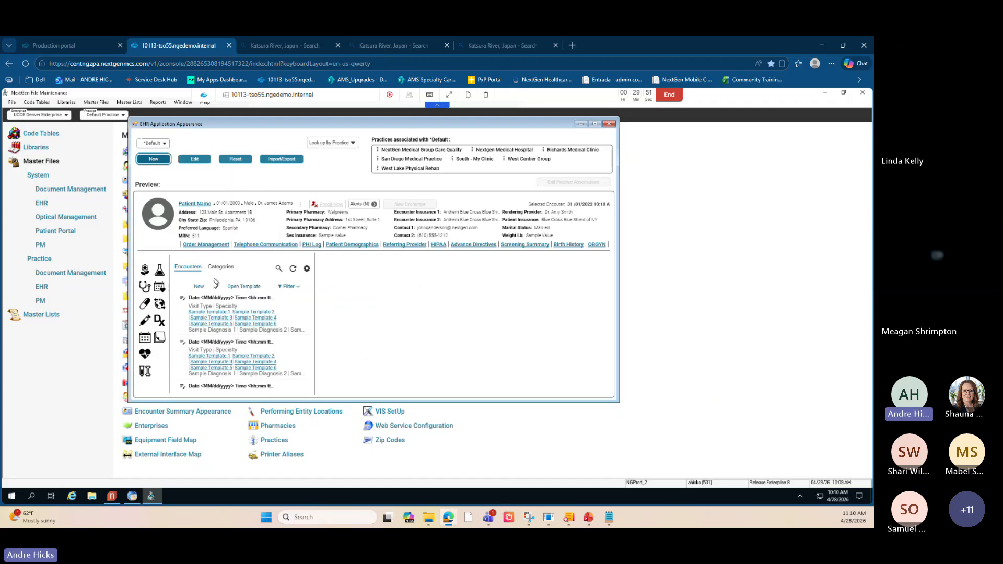
- Switch to the NextGen EHR application and open the Configuration Home system template
drag(235, 131, 271, 131)
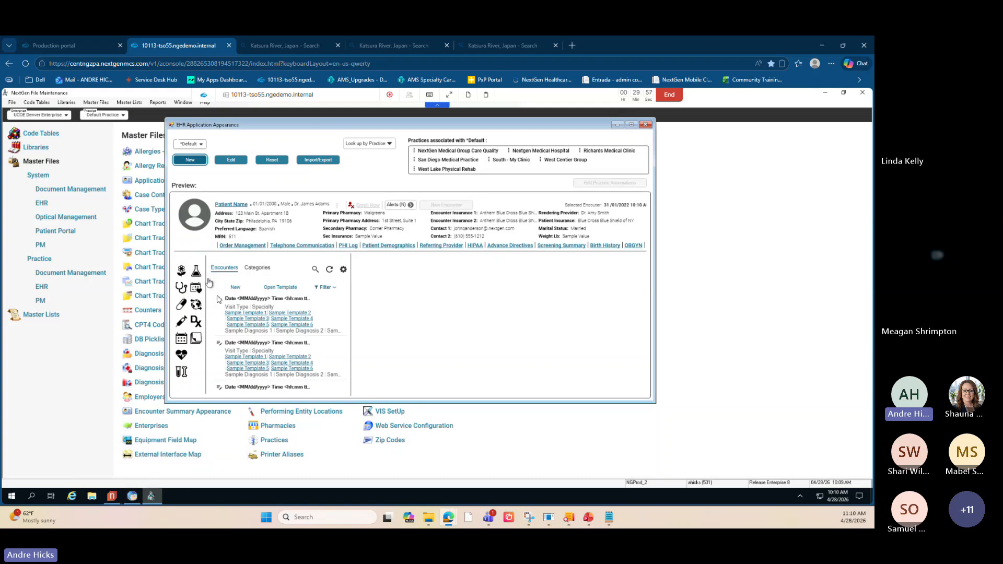
click(132, 496)
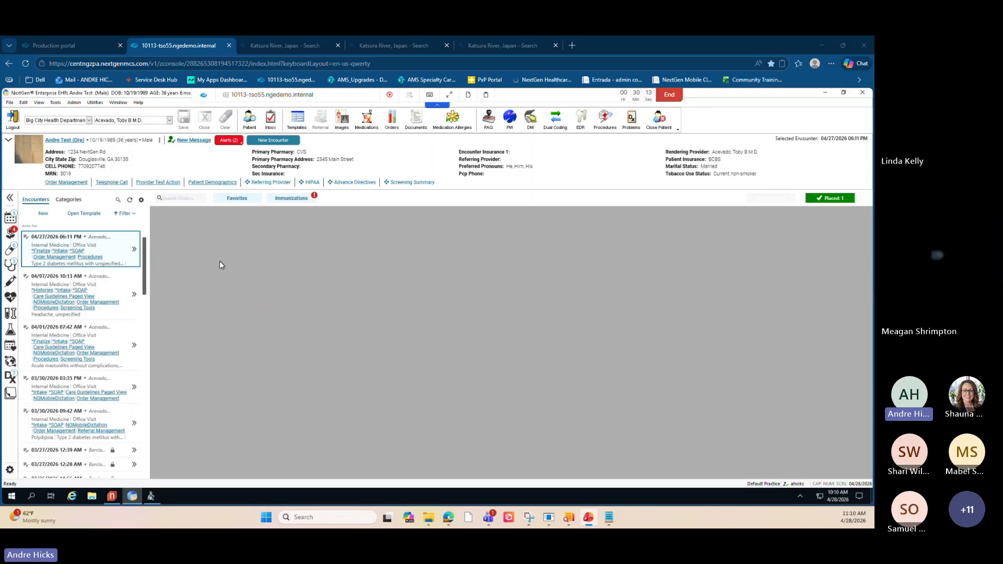
click(10, 102)
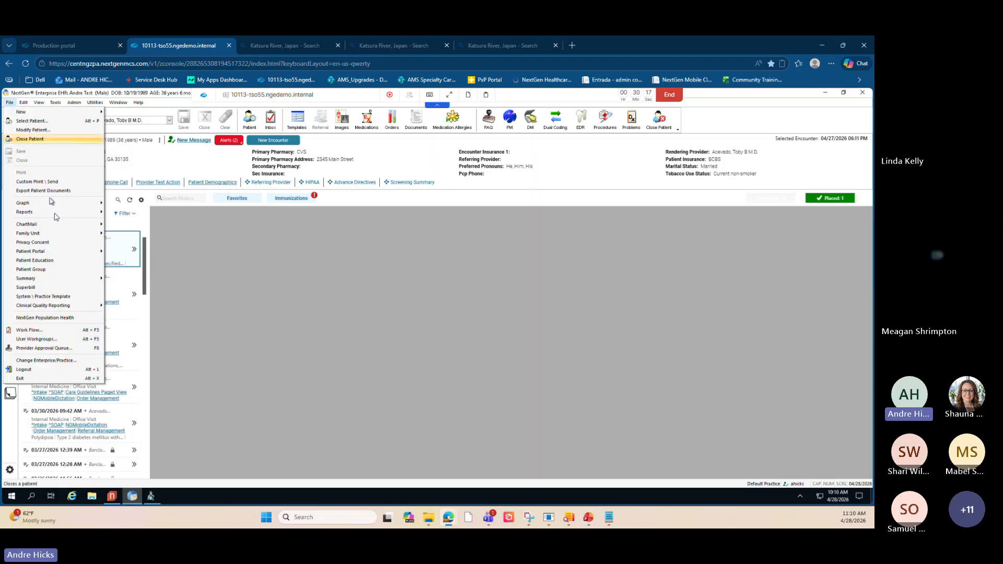
click(59, 297)
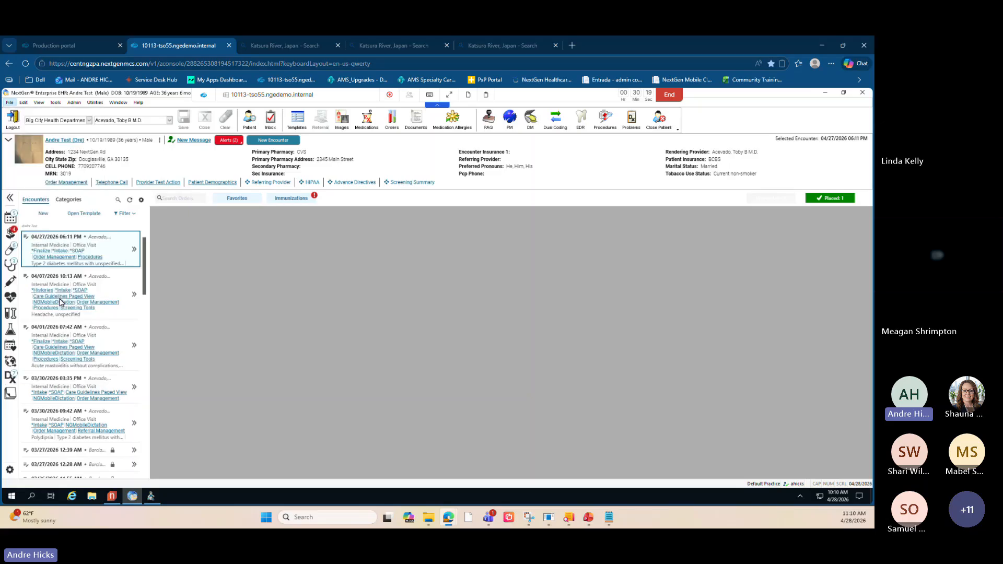
click(408, 248)
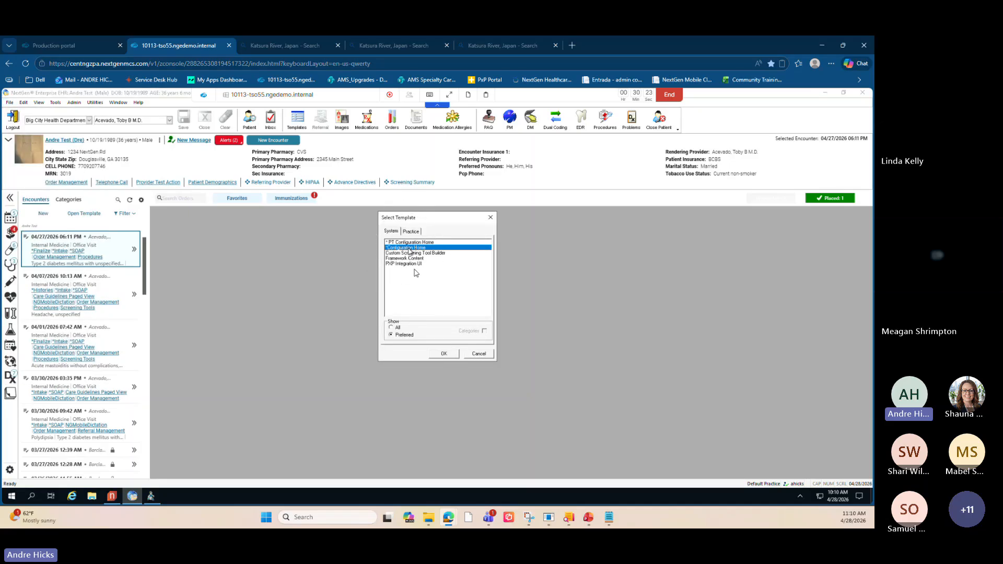
click(442, 354)
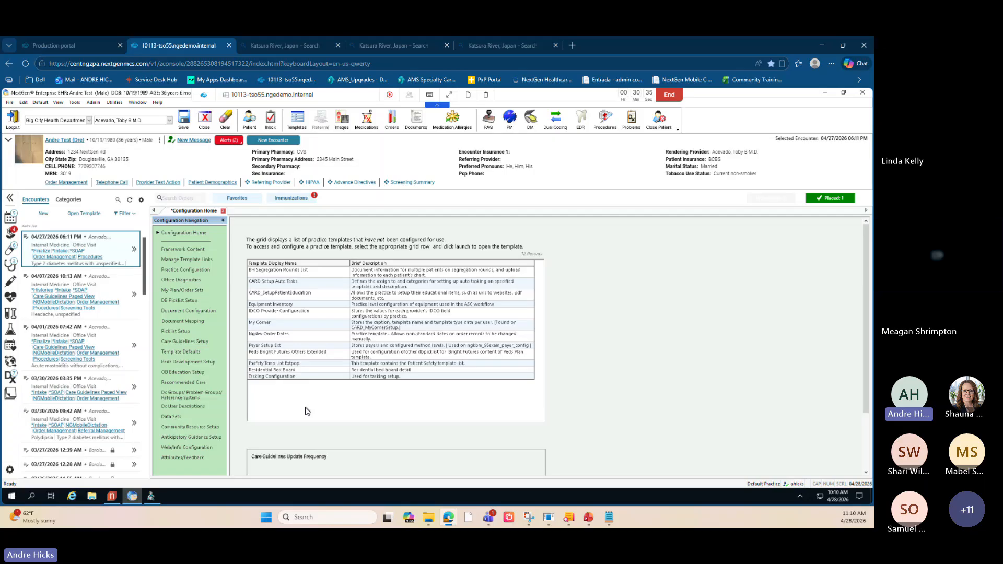
- Open Care Guidelines Setup from the configuration navigation
scroll(313, 421, down, 3)
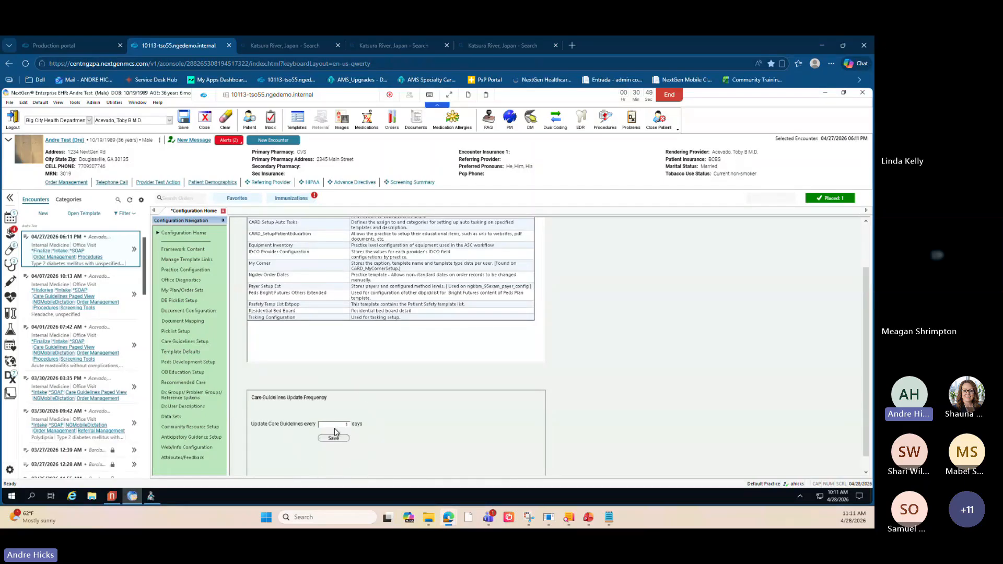
click(335, 429)
key(ctrl)
key(ctrl)
click(187, 341)
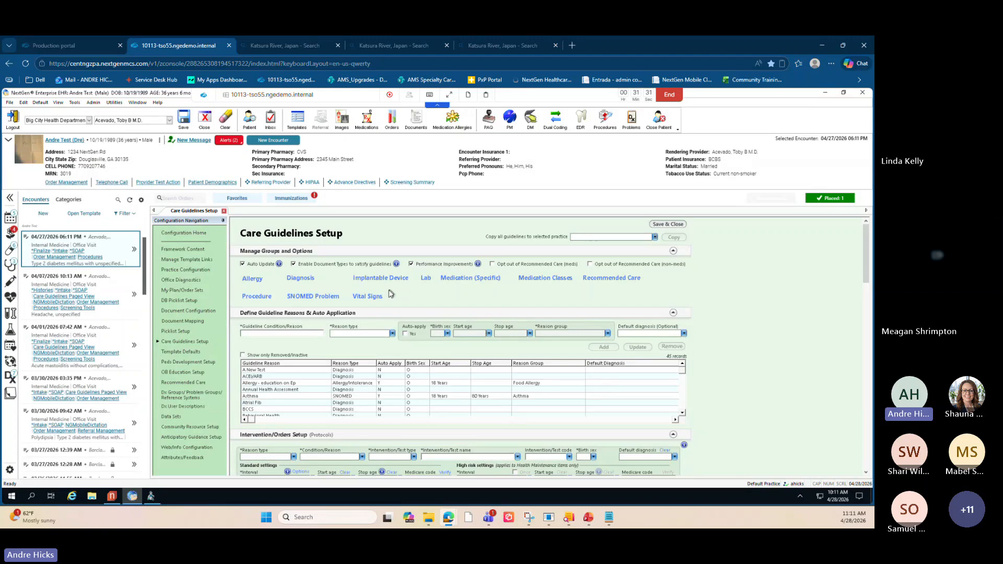
- Open the Medication (Specific) guideline reason groups, review them, and close the list
click(539, 282)
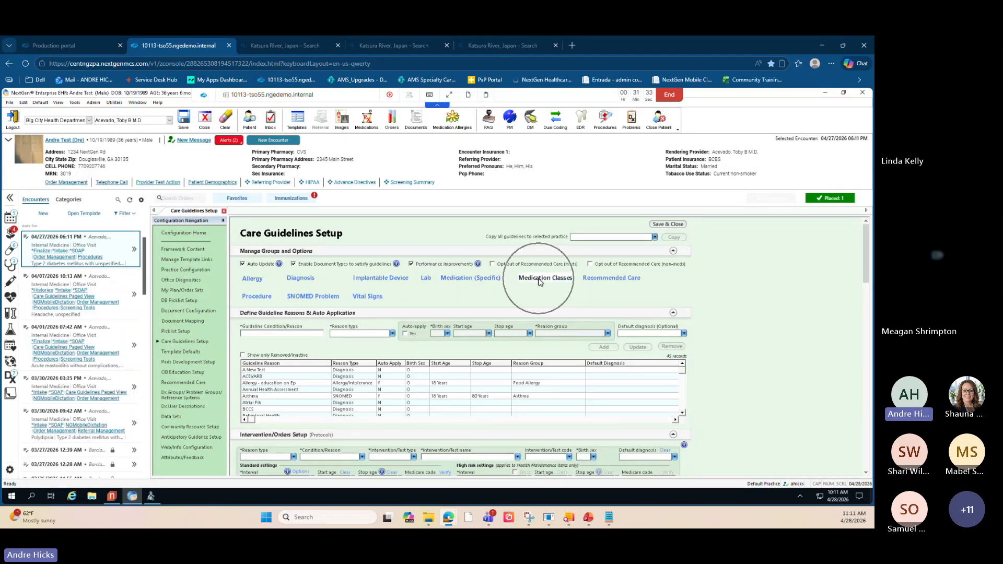
click(476, 281)
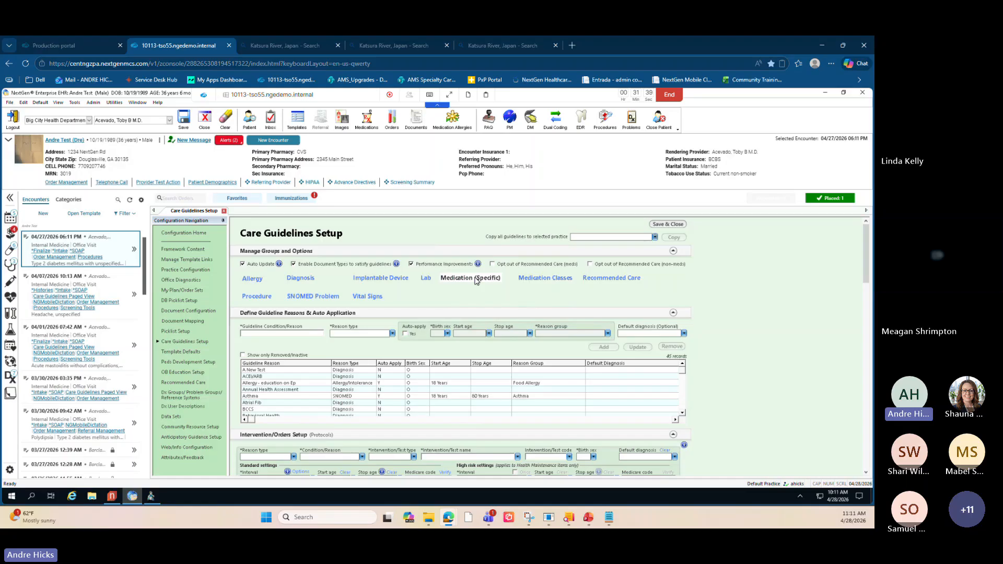
click(476, 280)
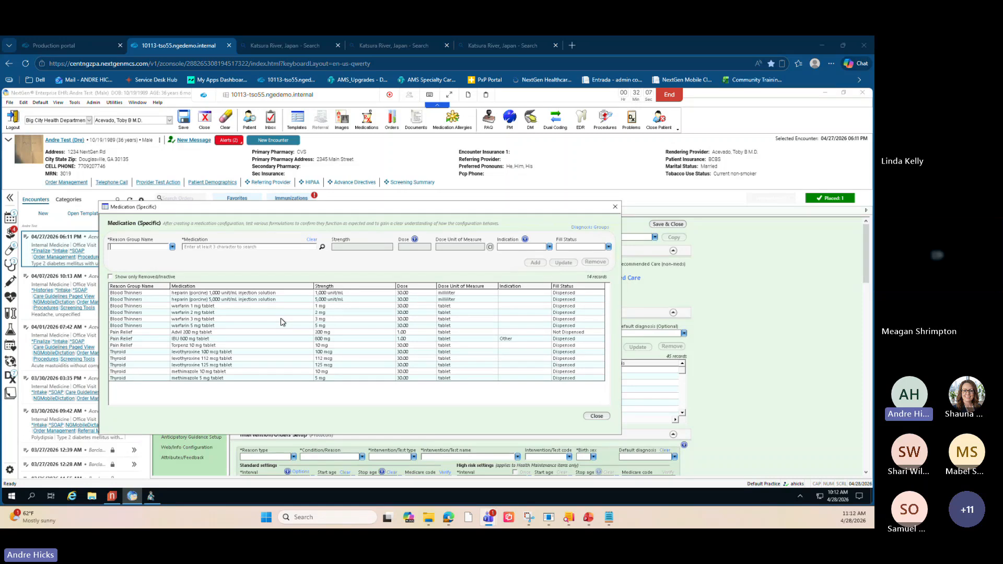
click(596, 417)
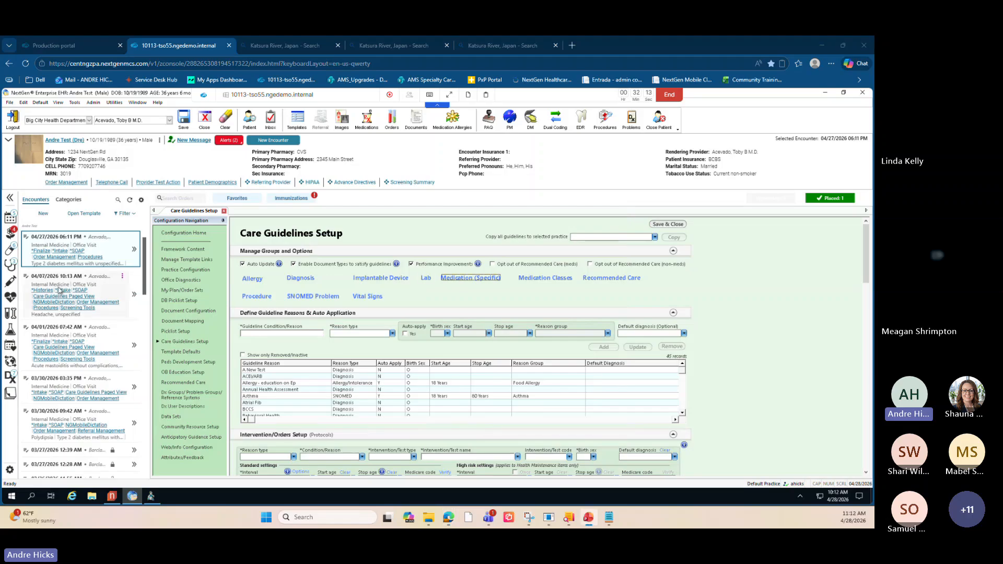
- Open the Lab reason groups, review the Result Status options, and close both dialogs
click(426, 277)
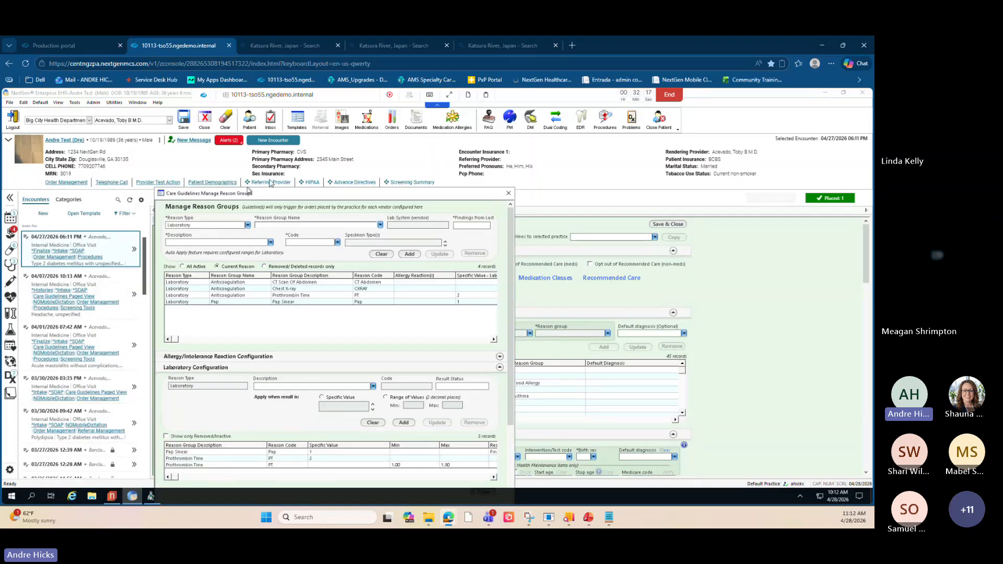
drag(265, 197, 270, 148)
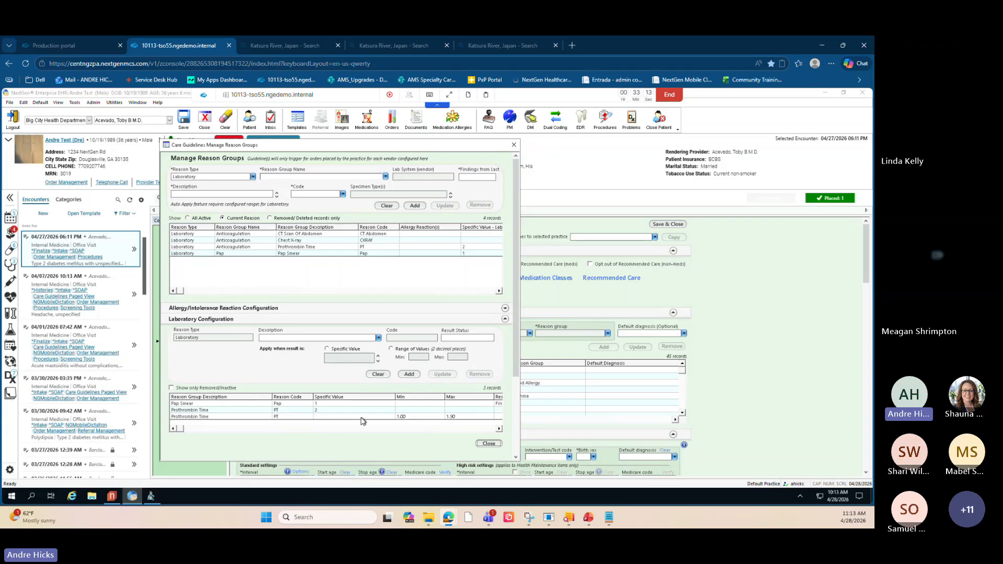
double_click(460, 340)
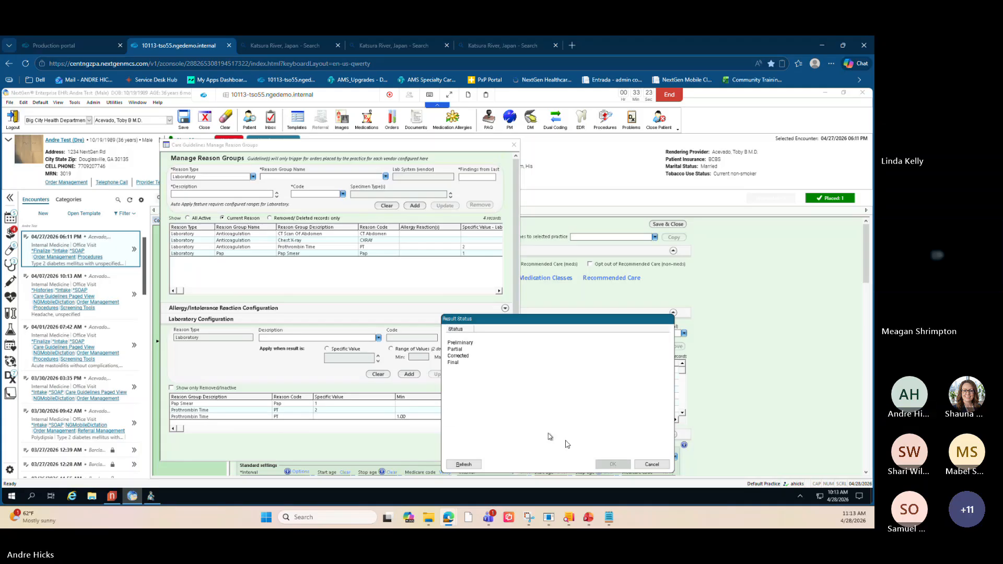
click(652, 464)
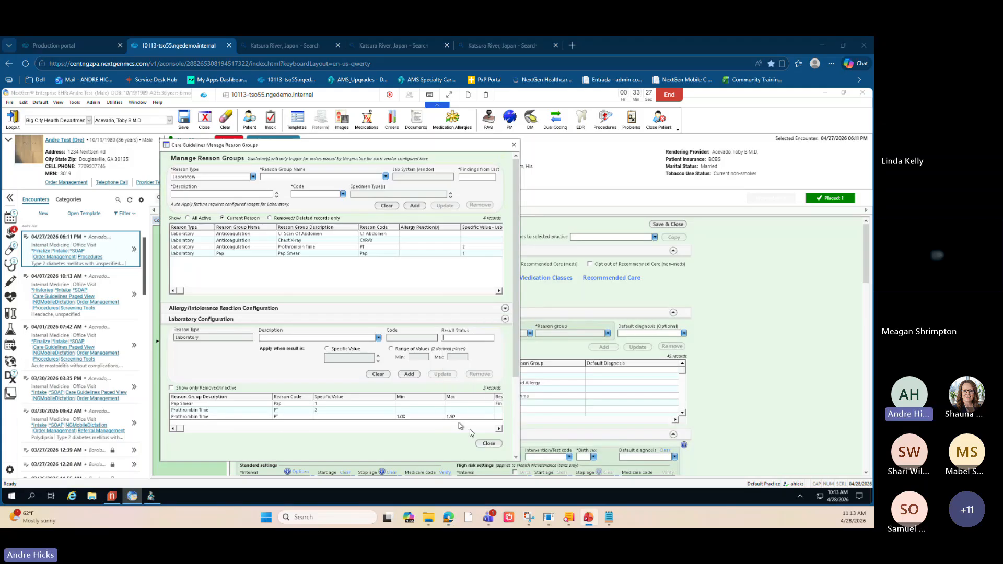
click(515, 146)
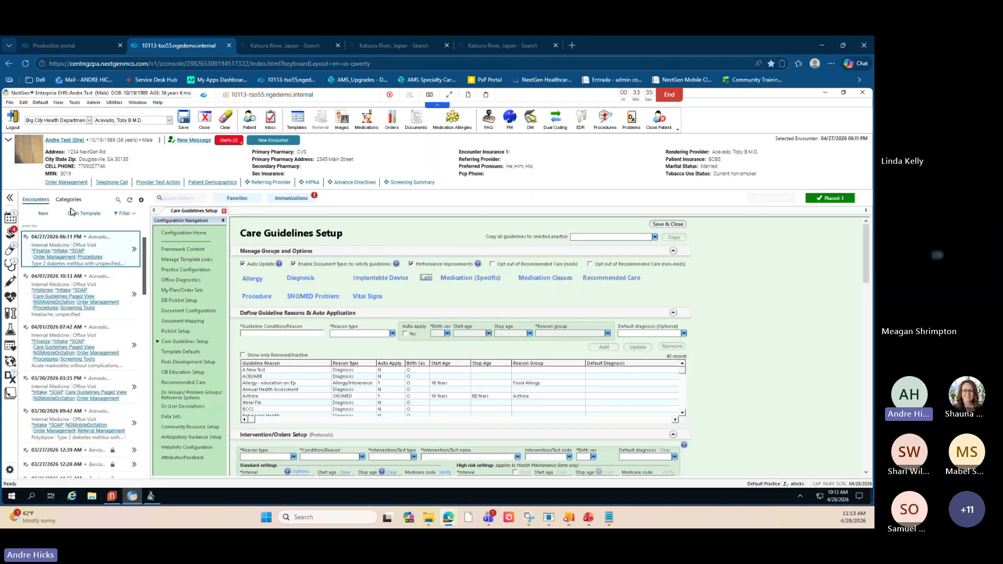
- Open the Care Guidelines Clear and Restore practice template and review its restore, reset and report sections
click(10, 102)
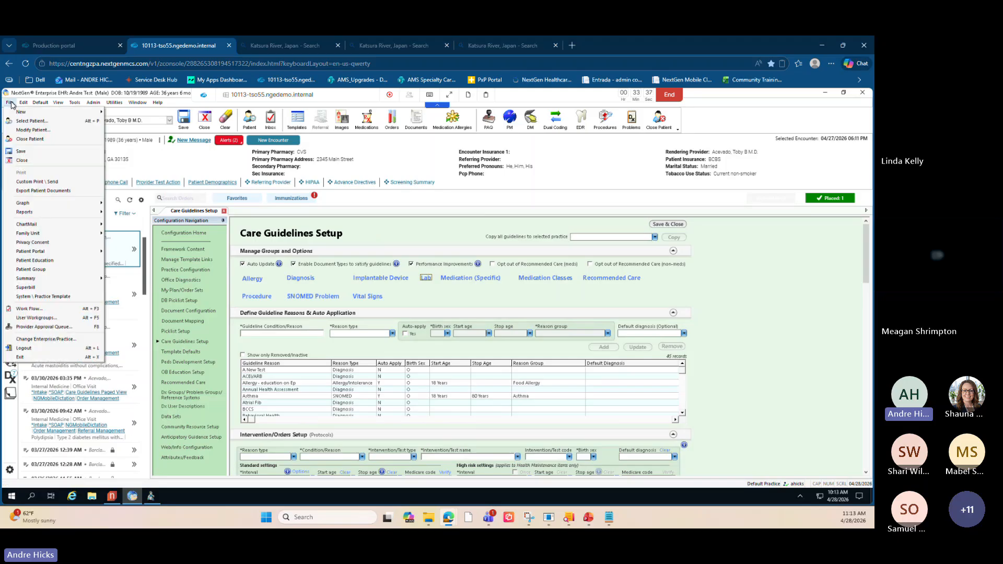
click(63, 297)
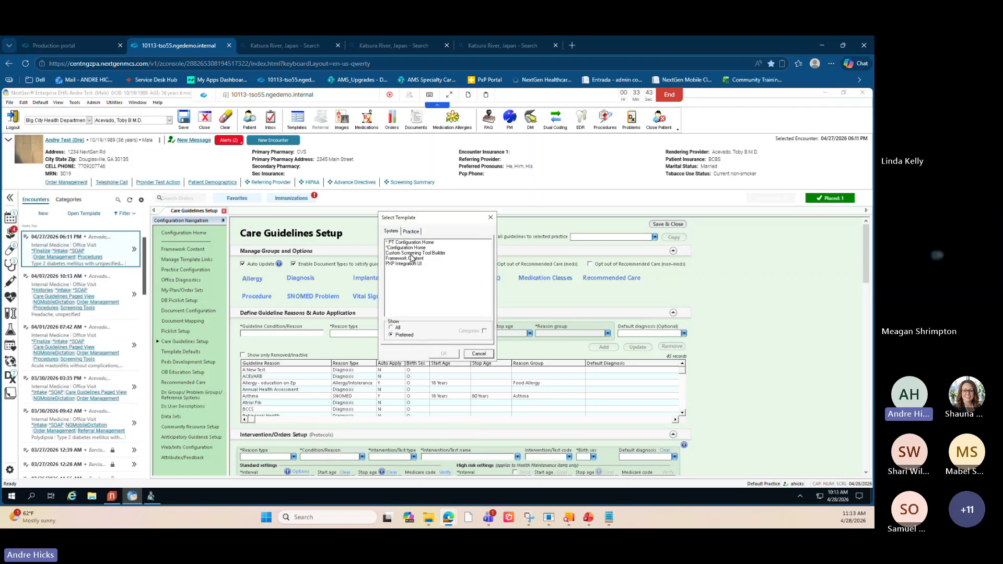
click(413, 233)
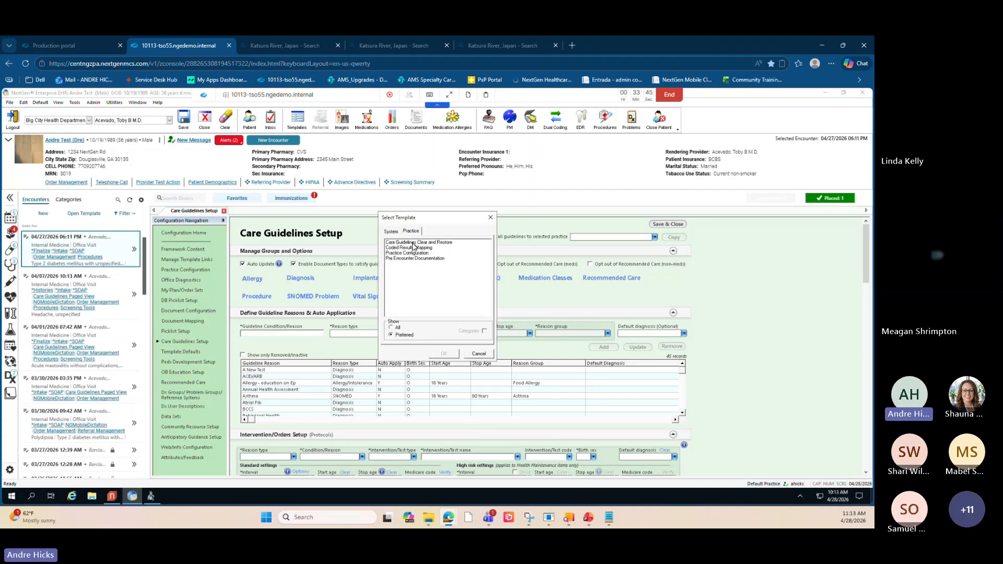
click(414, 243)
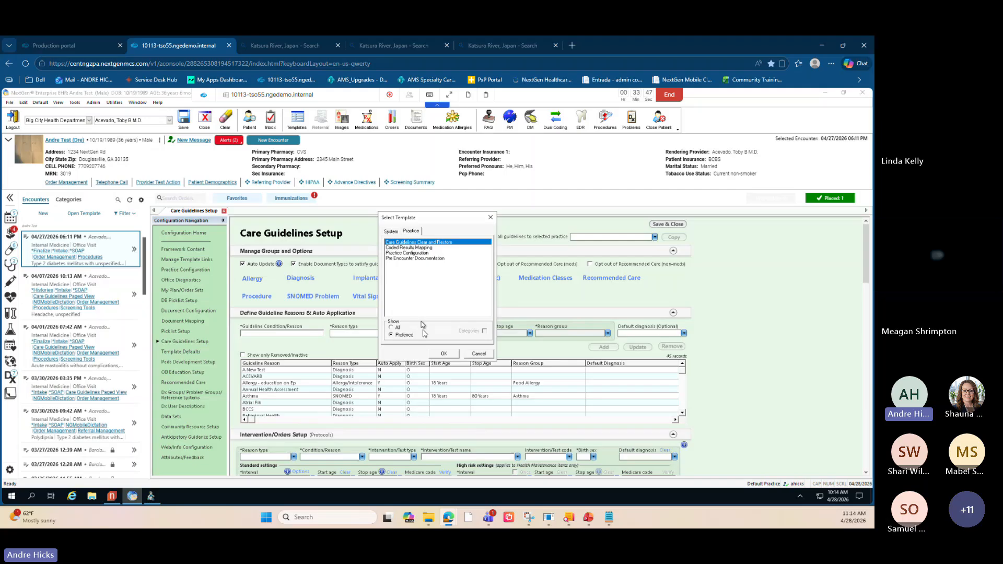
click(443, 355)
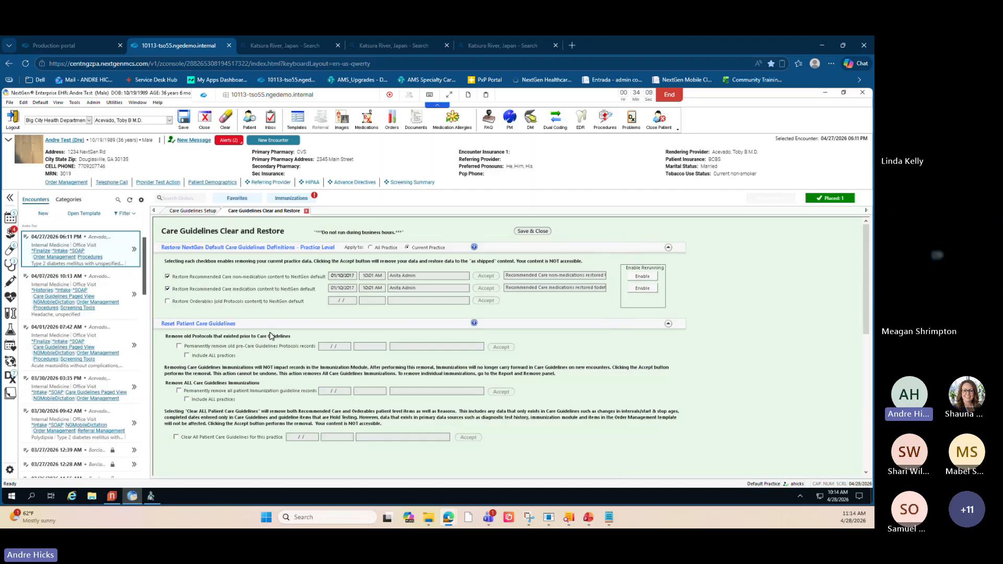
scroll(271, 335, down, 3)
scroll(270, 334, down, 2)
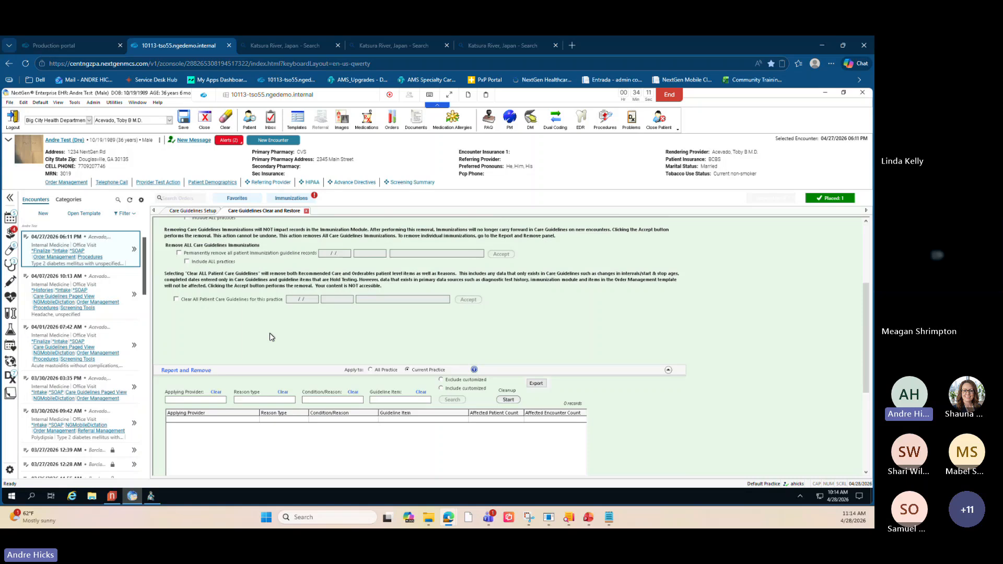
scroll(269, 333, down, 4)
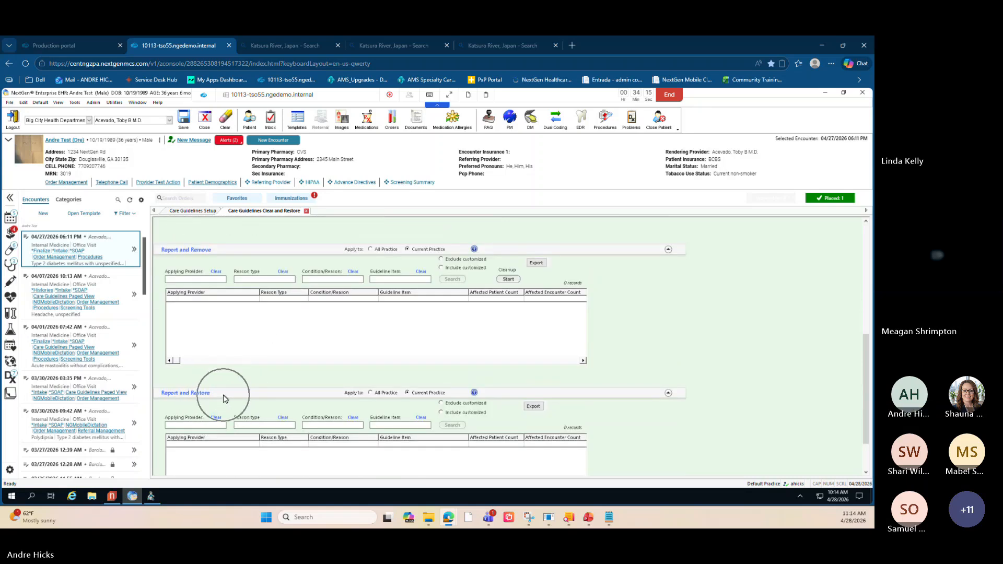
scroll(251, 415, down, 2)
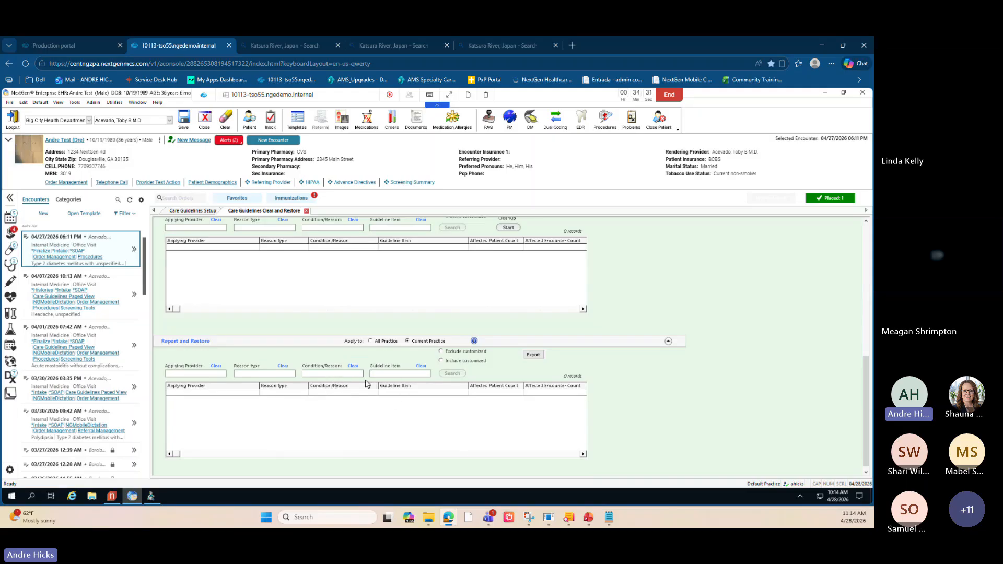
scroll(366, 384, up, 2)
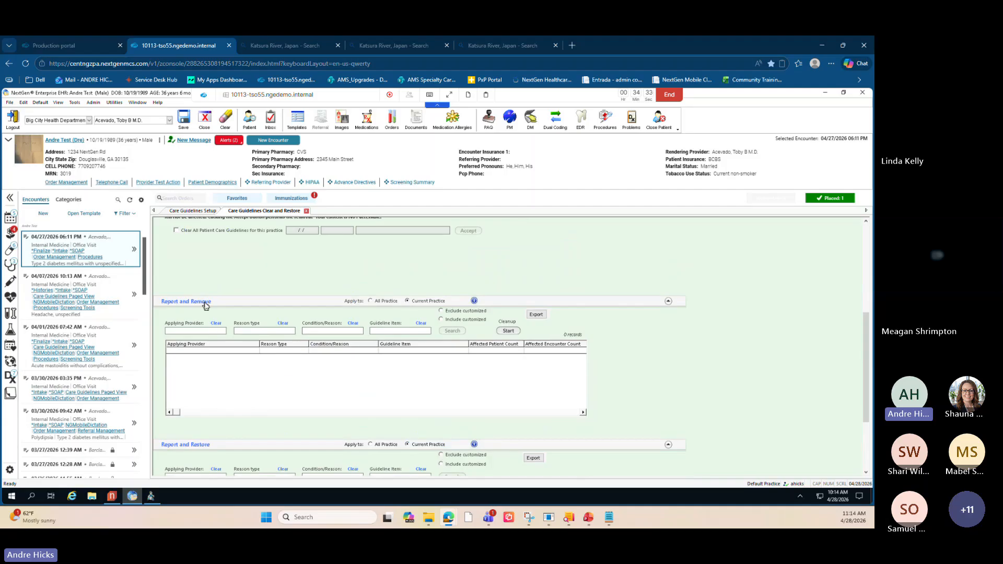
- Open the Reason type list in the Report and Remove section, review its options, and close it
key(ctrl)
key(ctrl)
key(ctrl)
click(276, 332)
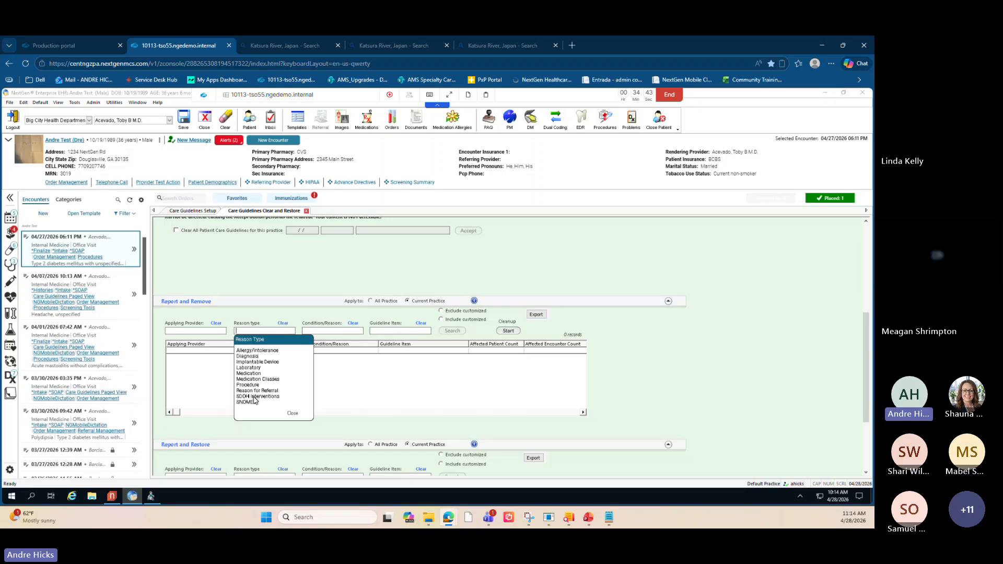
key(ctrl)
key(ctrl)
key(ctrl)
key(ctrl)
key(ctrl)
key(ctrl)
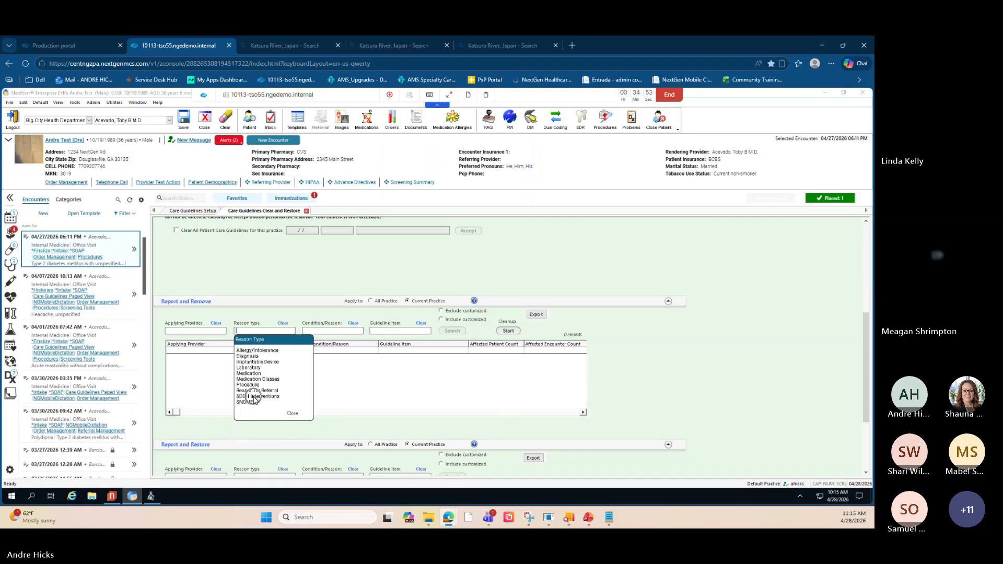
key(ctrl)
key(ctrl)
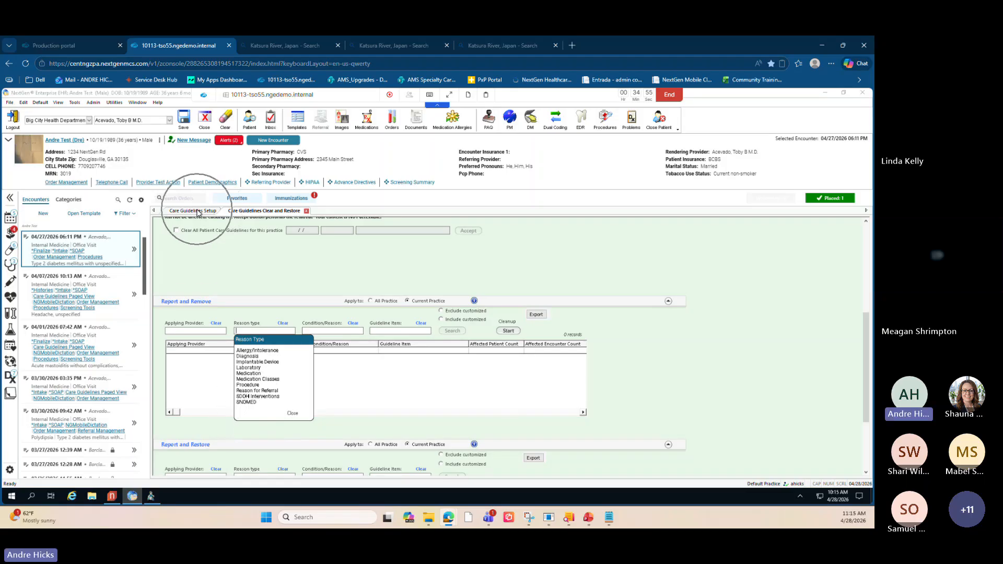
key(ctrl)
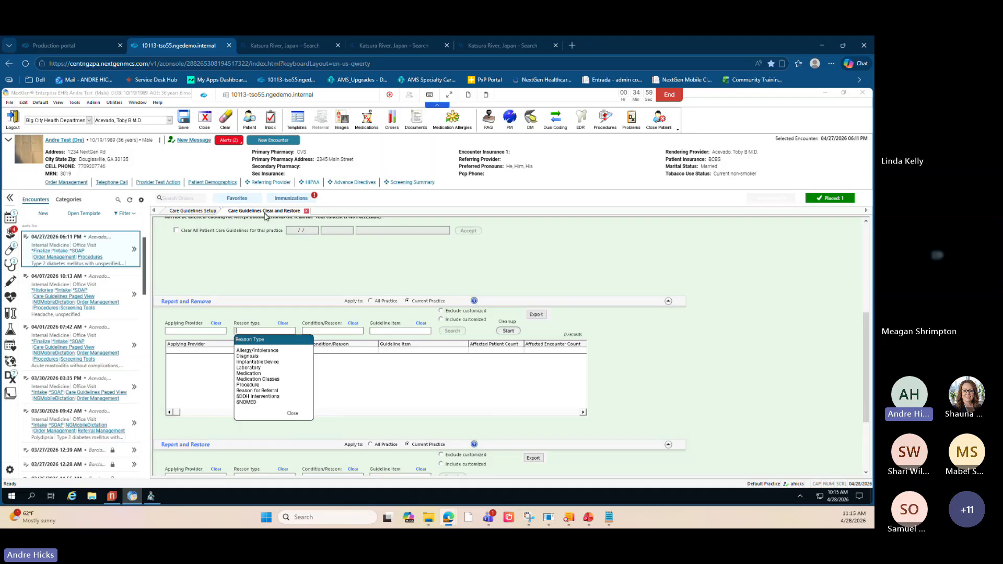
key(ctrl)
click(293, 413)
scroll(441, 276, up, 5)
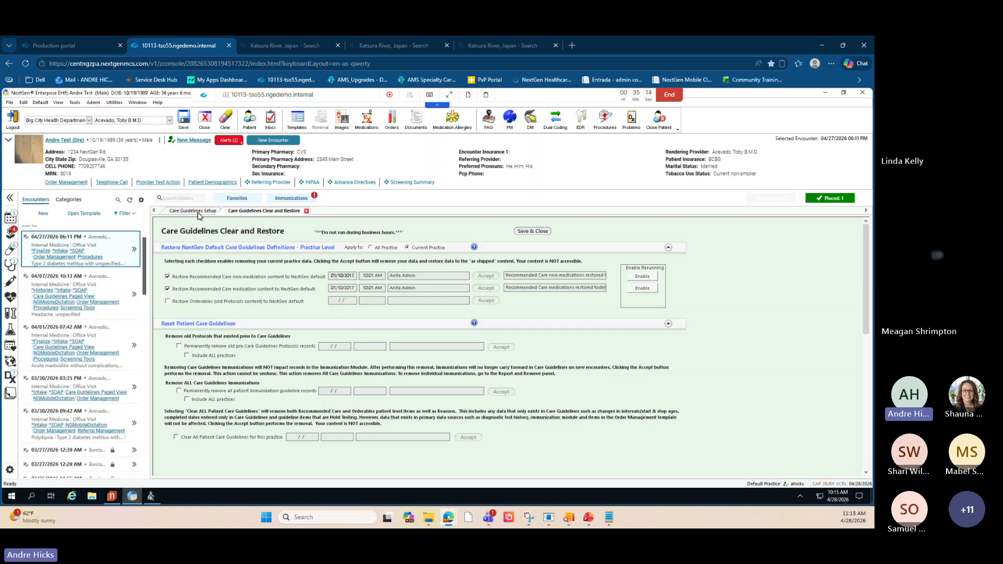
- Close the Care Guidelines Clear and Restore and Care Guidelines Setup templates without saving changes
mouse_move(16, 243)
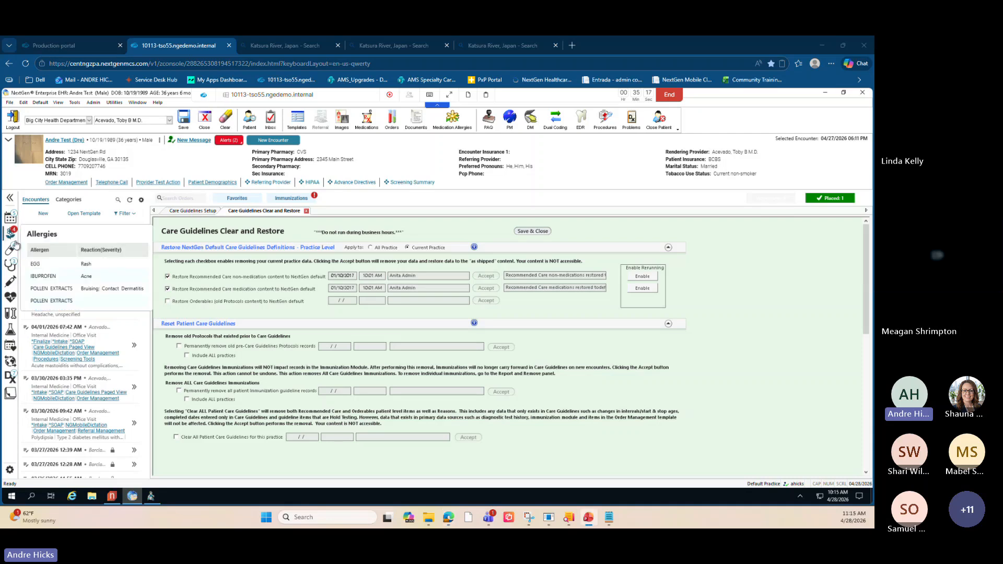
click(306, 211)
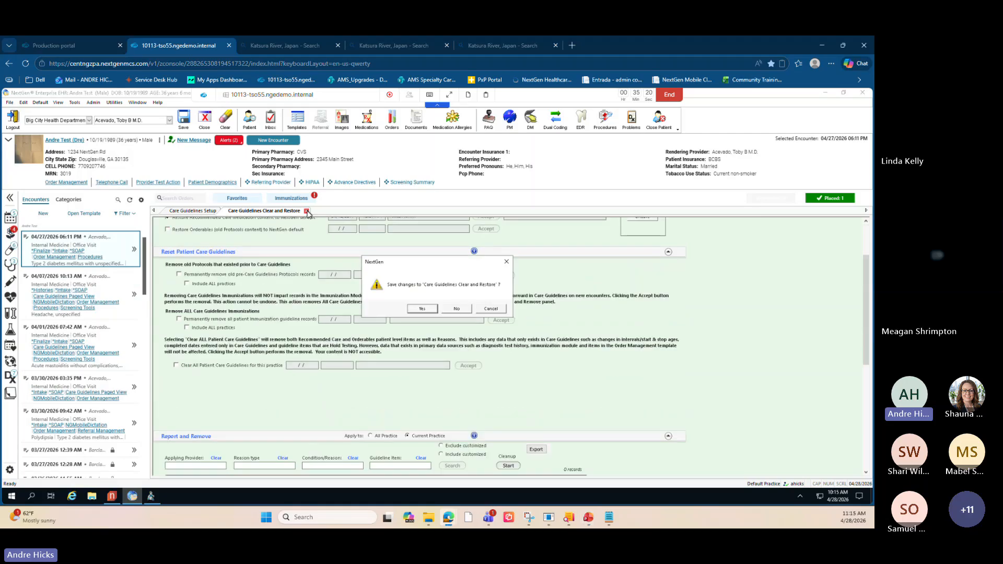
click(454, 307)
click(225, 211)
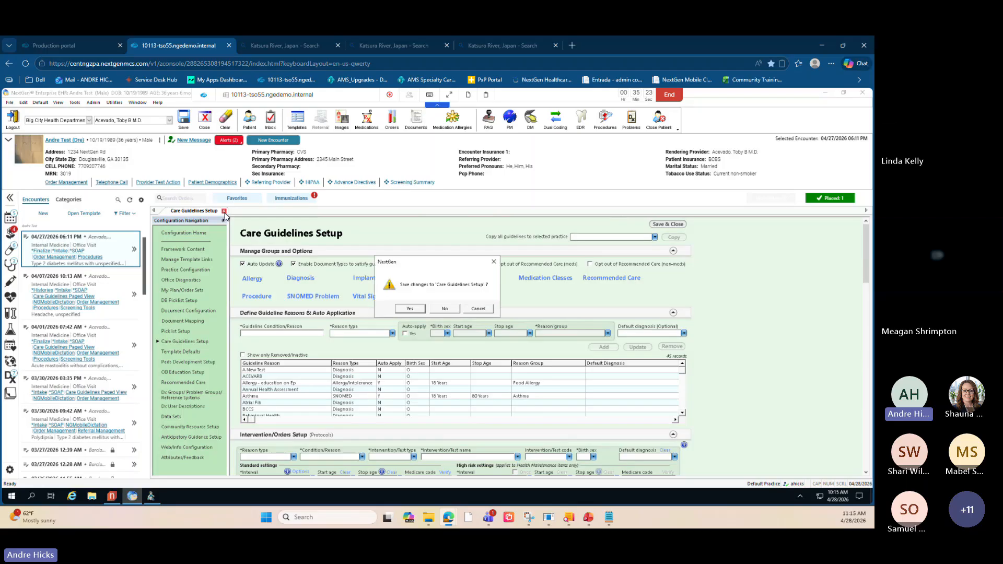
click(445, 308)
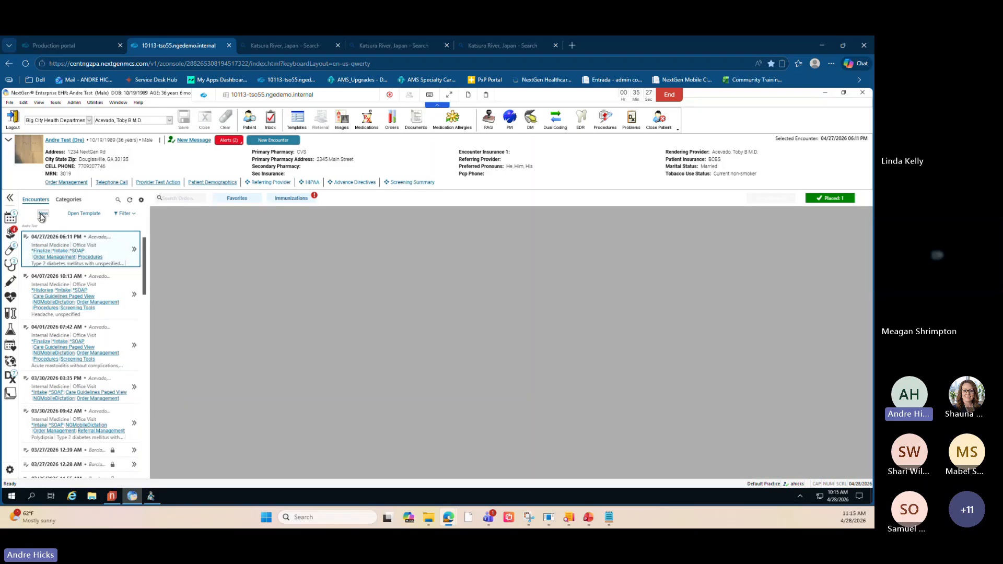
- Create a new encounter for the patient and open the Intake template
click(43, 215)
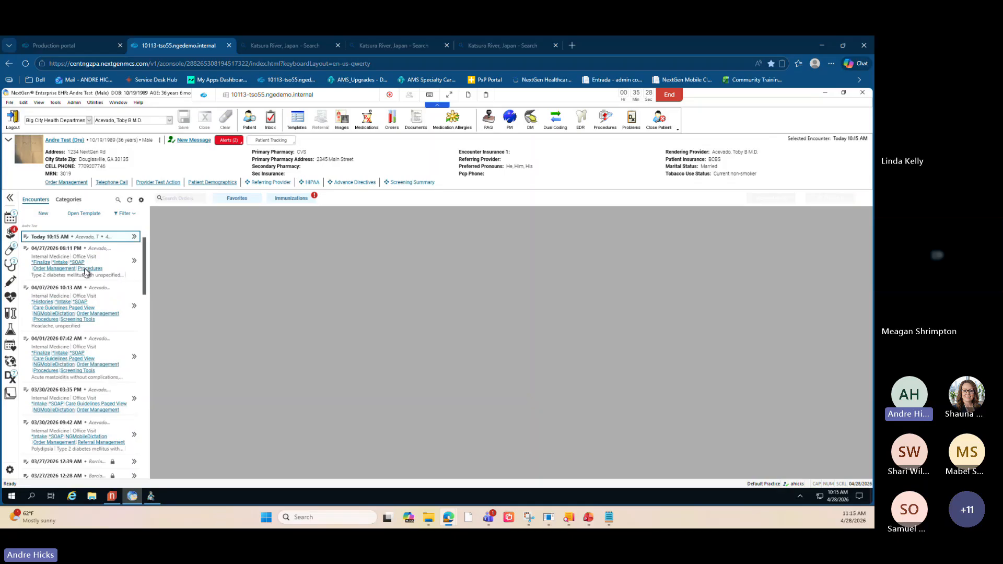
click(77, 218)
click(405, 269)
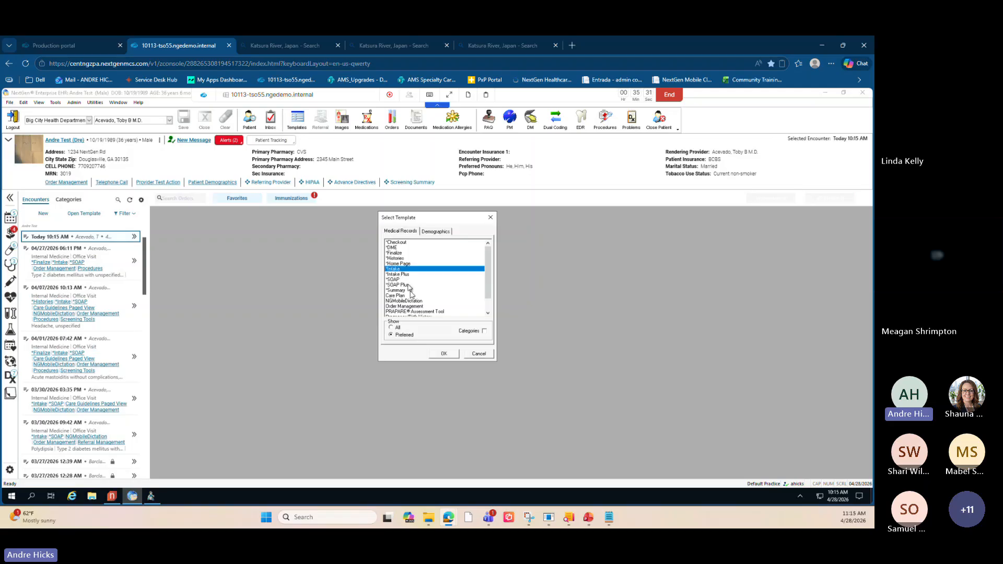
click(442, 355)
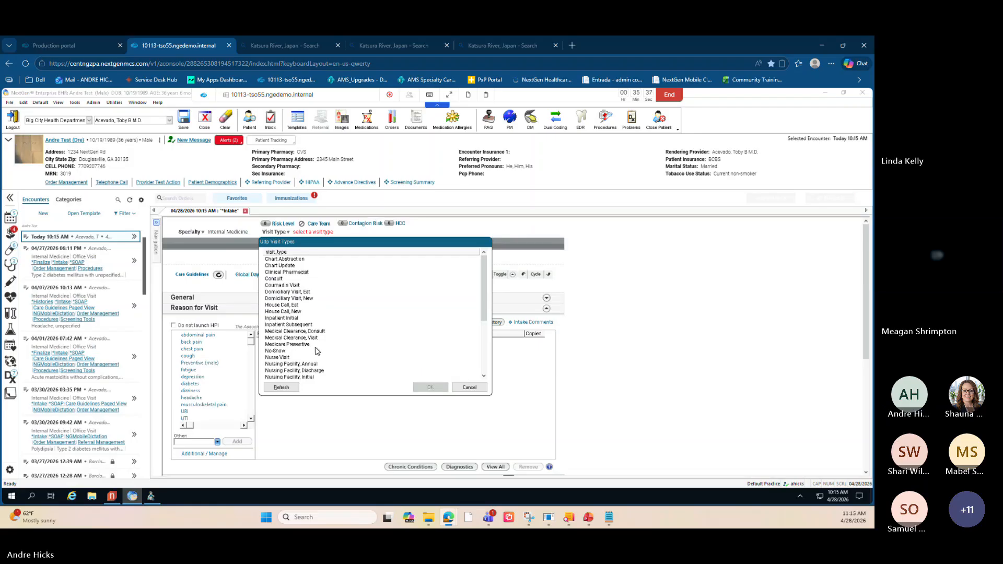
- Set the encounter's visit type to Office Visit
scroll(313, 351, down, 5)
click(285, 300)
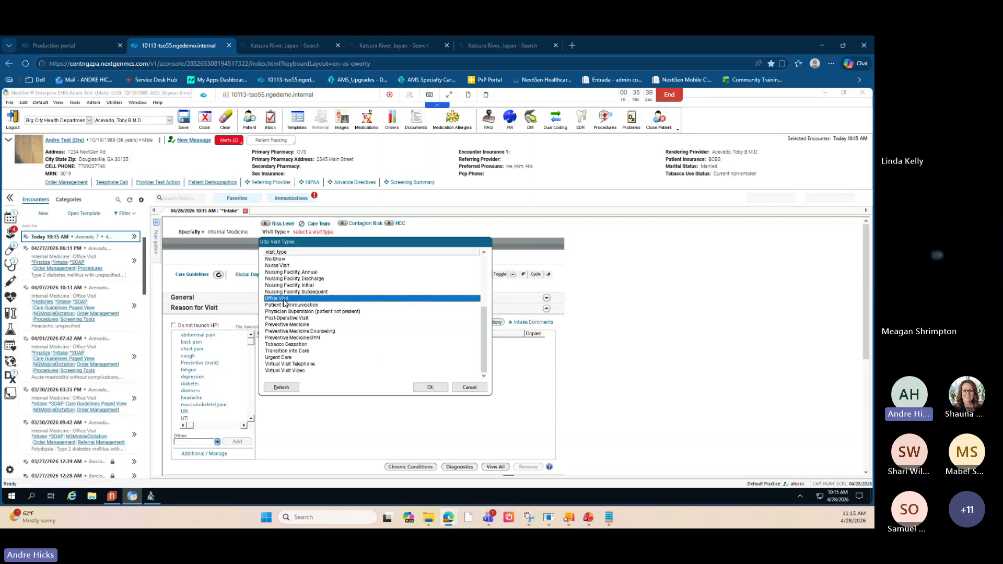
click(431, 388)
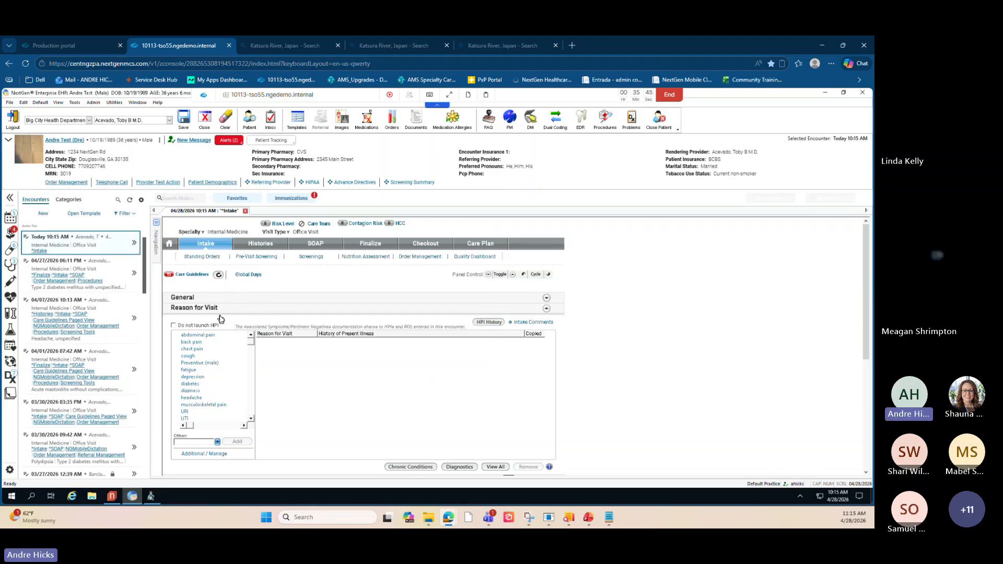
- Open the Care Guidelines view from the Intake template
key(ctrl)
key(ctrl)
click(191, 275)
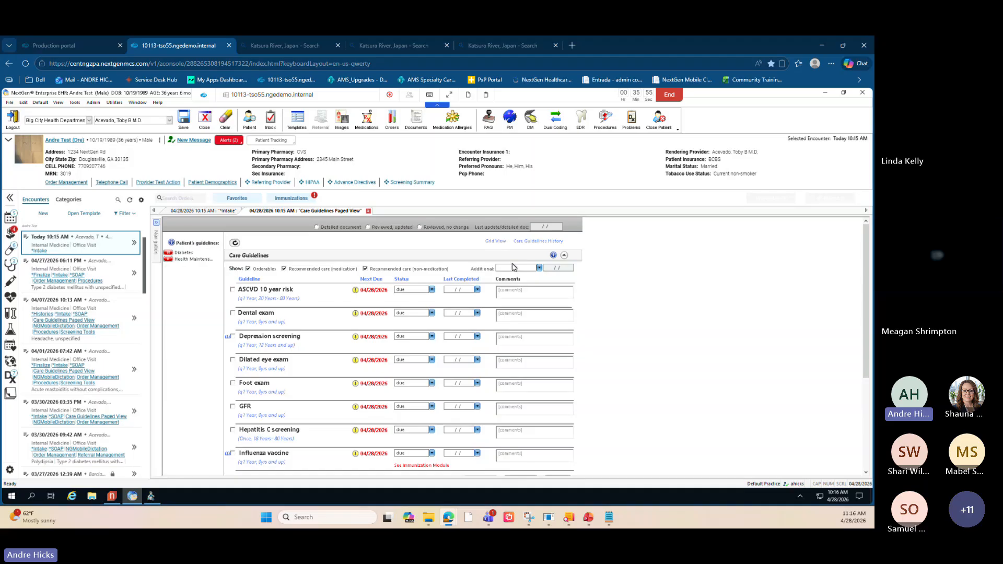
- Filter the care guidelines with a free-text search for "influe"
key(ctrl)
key(ctrl)
key(ctrl)
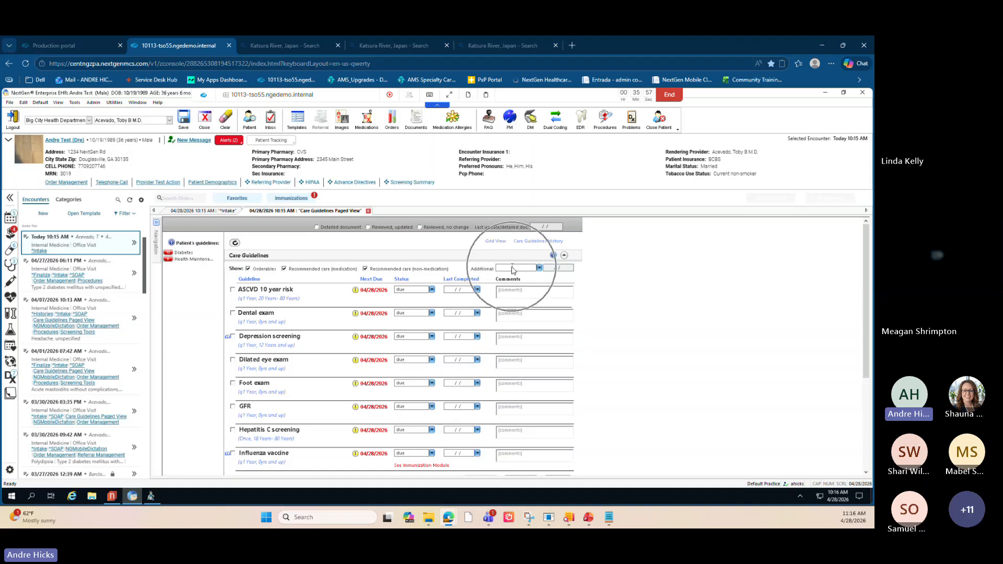
key(ctrl)
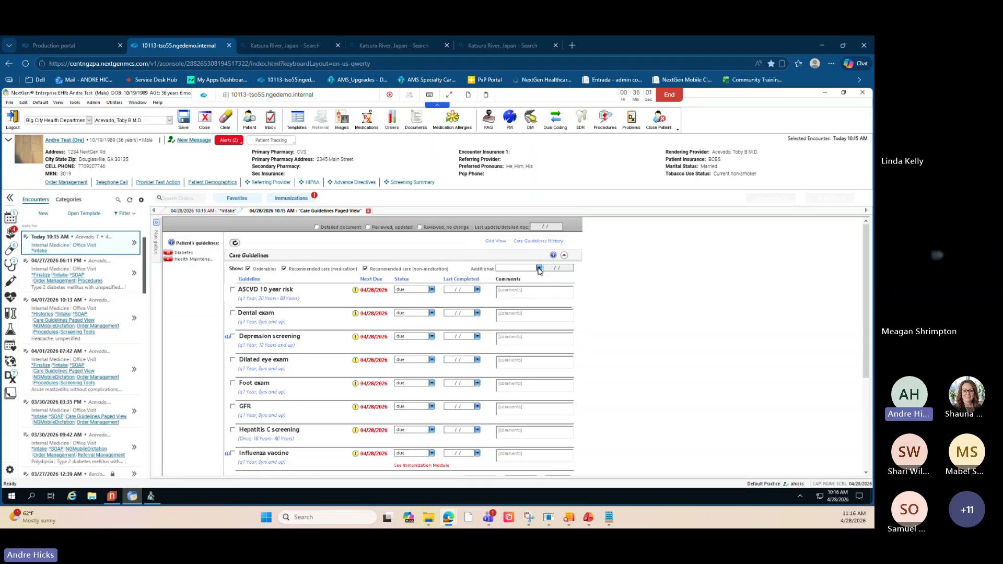
click(539, 269)
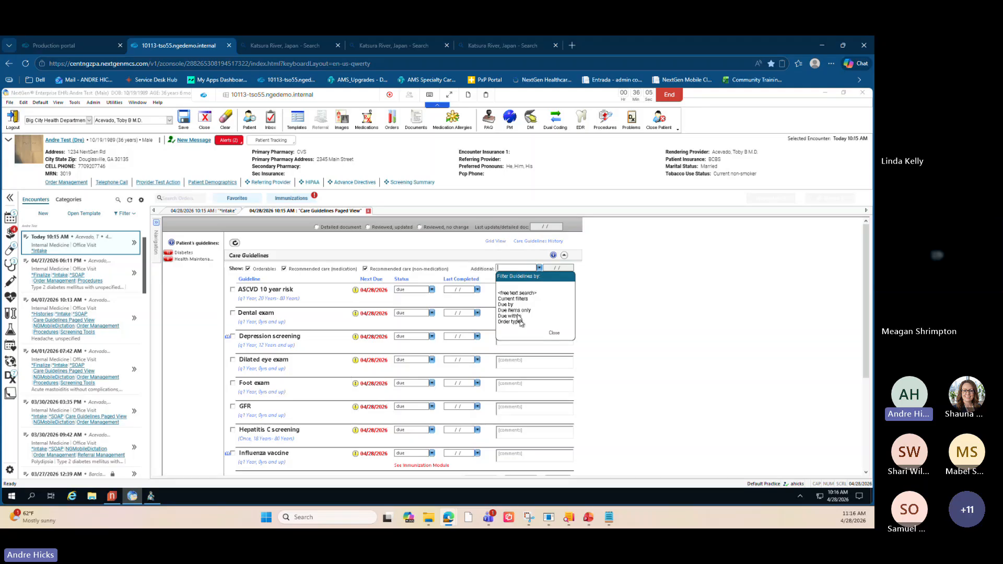
click(511, 293)
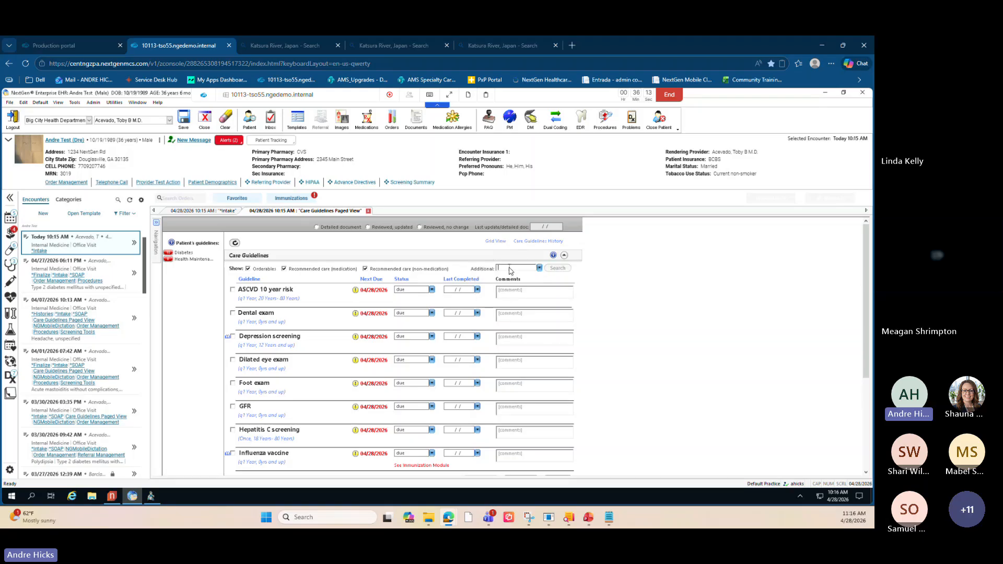
text(influe)
click(555, 268)
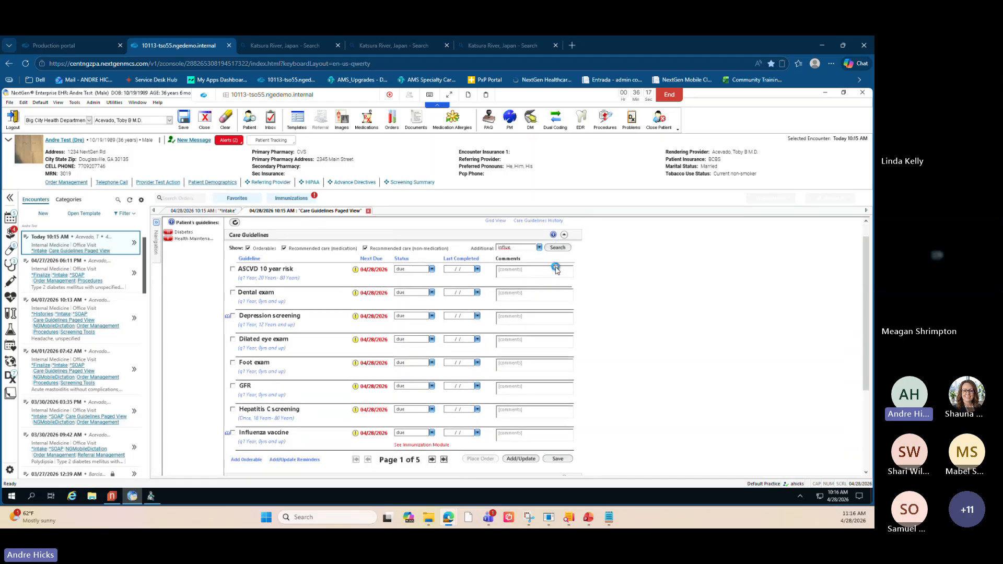
click(262, 280)
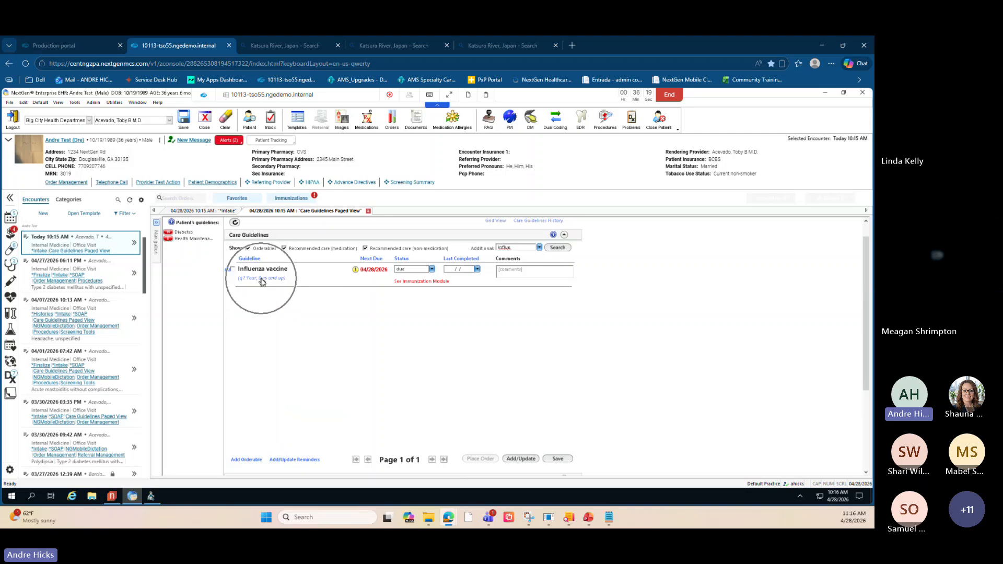
- Refresh the care guidelines to clear the free-text filter
key(ctrl)
key(ctrl)
key(ctrl)
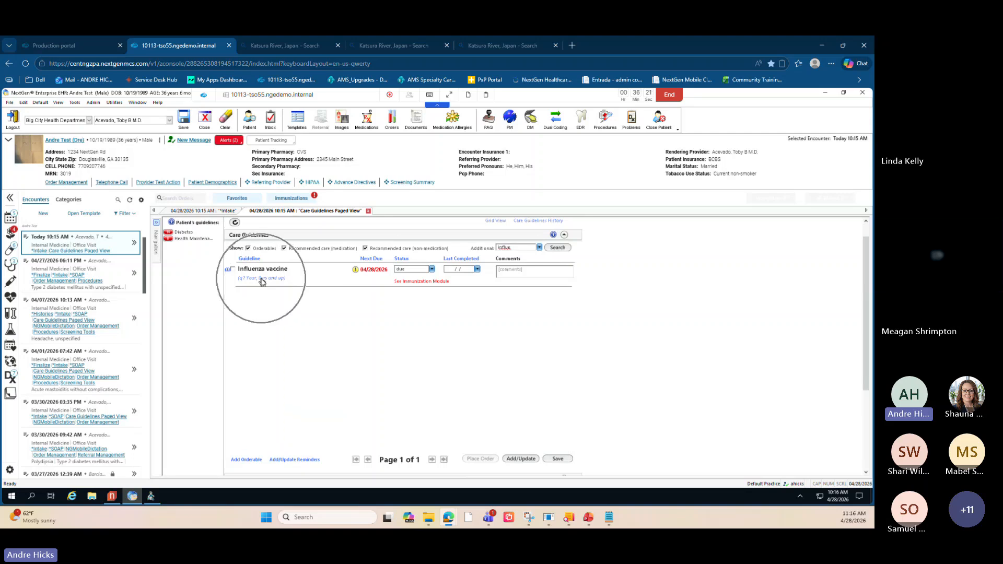
key(ctrl)
scroll(263, 282, up, 1)
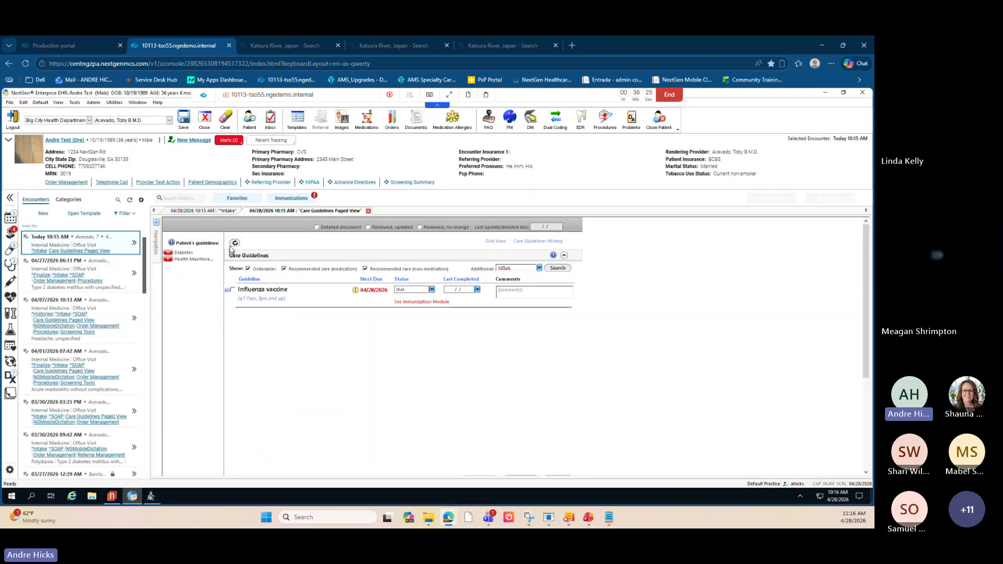
key(ctrl)
key(ctrl)
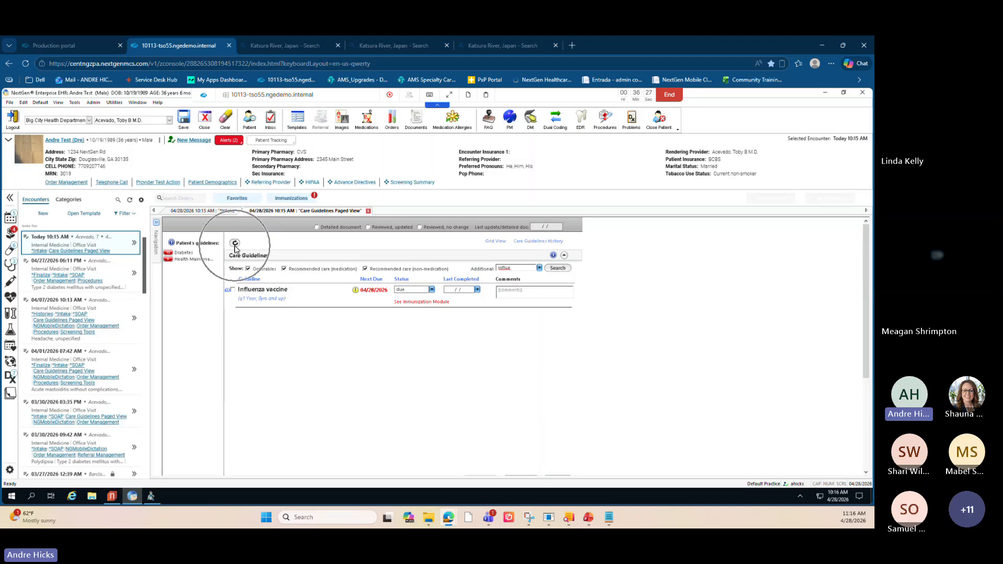
click(235, 246)
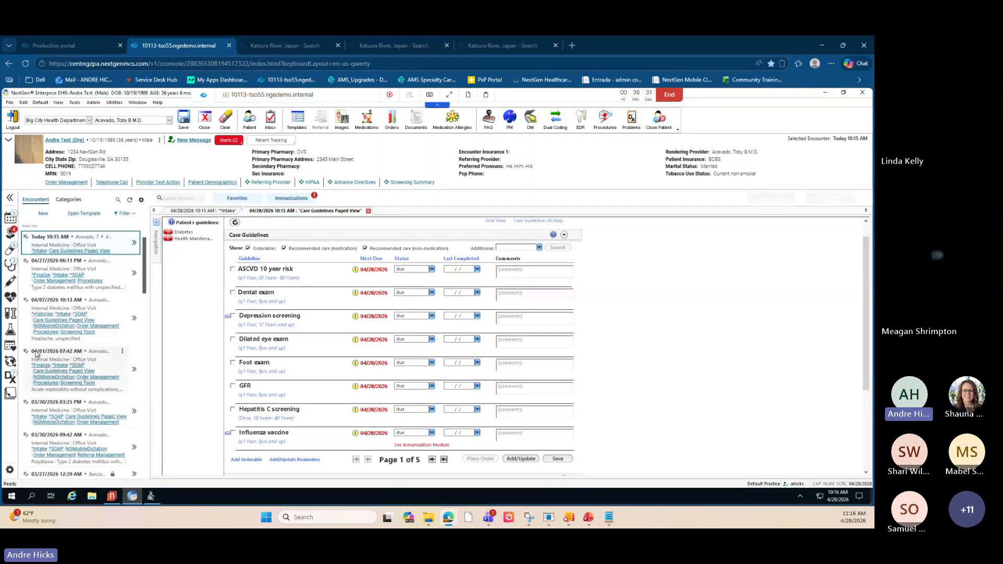
scroll(434, 331, up, 1)
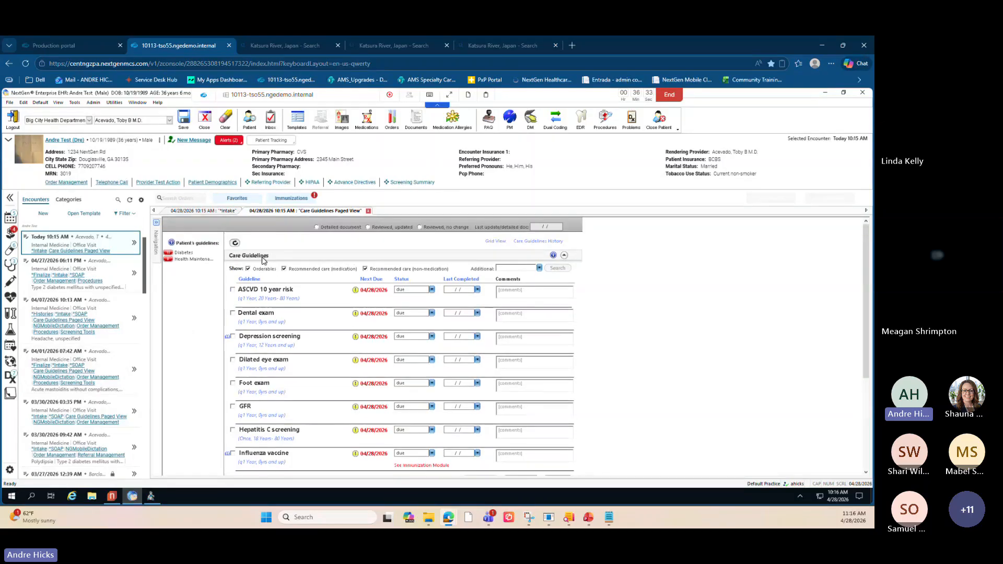
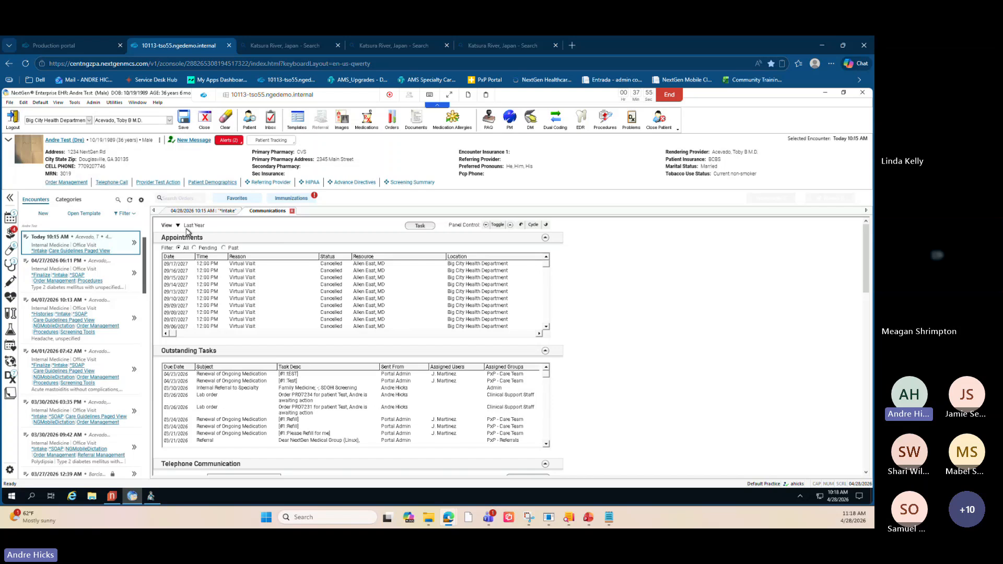
key(ctrl)
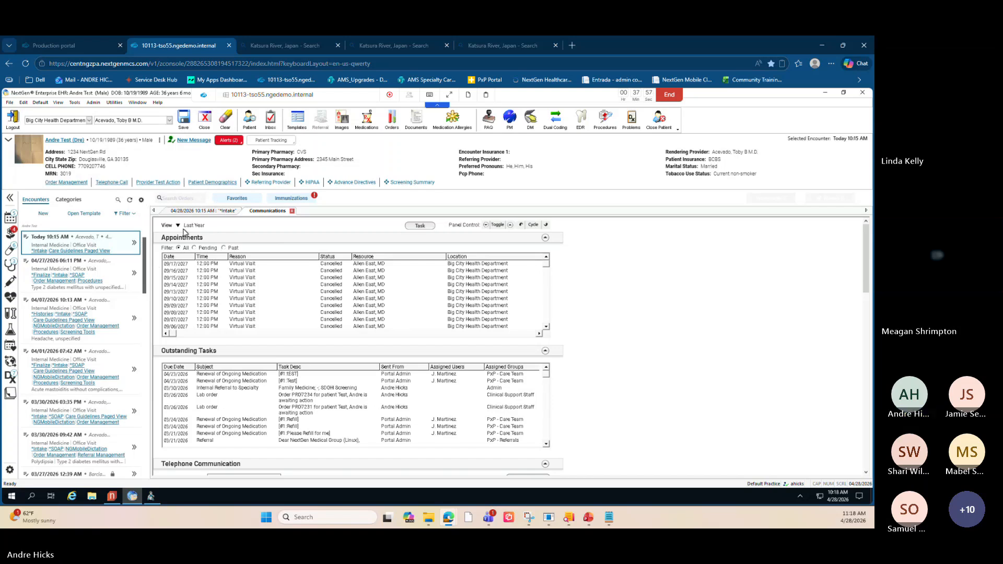
key(ctrl)
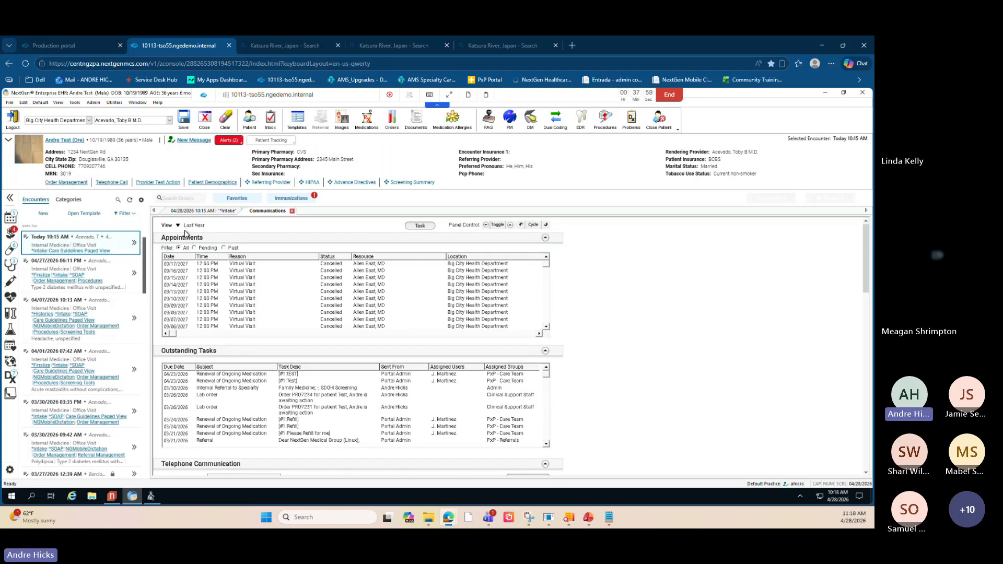
click(178, 226)
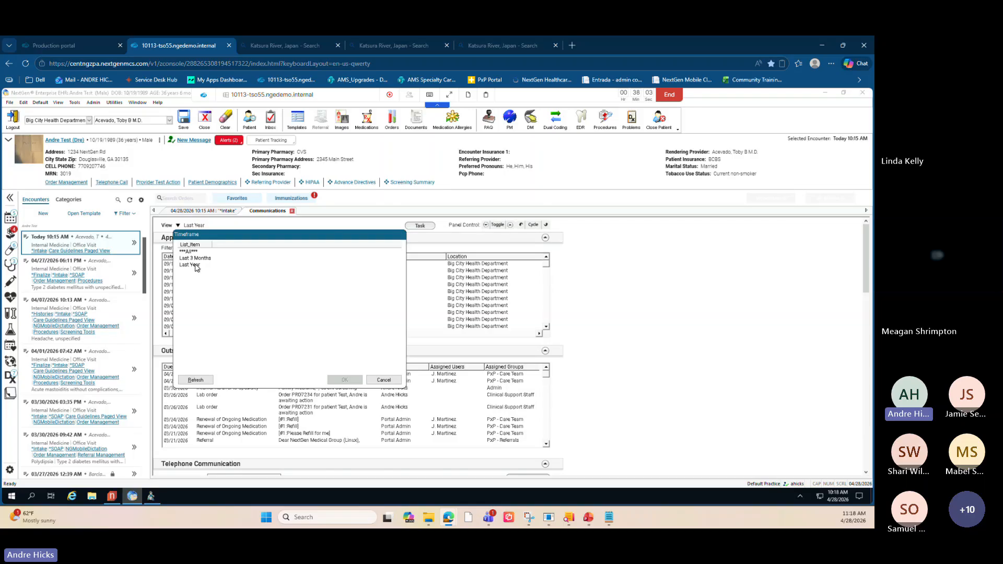
click(384, 380)
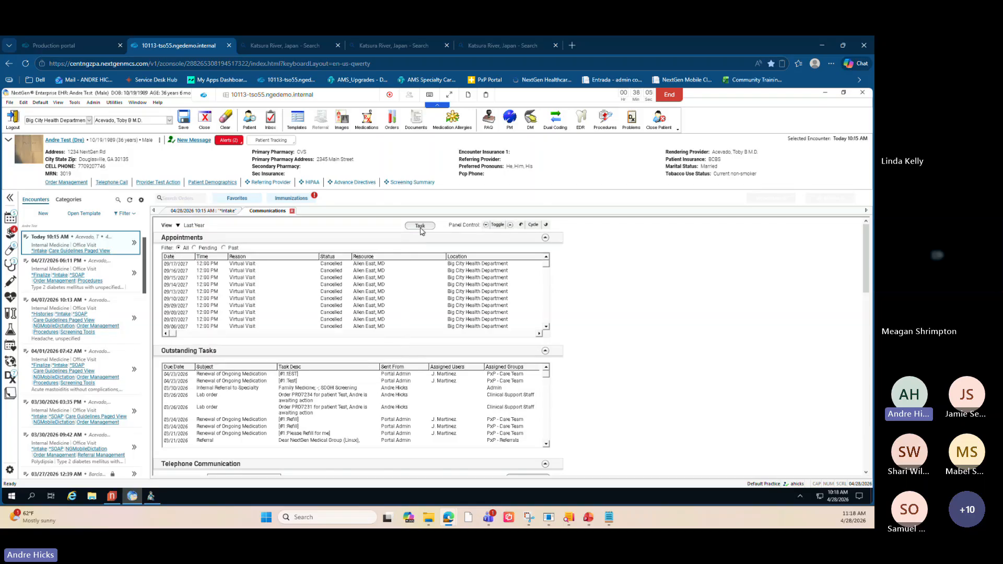
- Scroll through the Communications tab's appointments, outstanding tasks, telephone and portal communication sections
key(ctrl)
key(ctrl)
scroll(580, 372, down, 2)
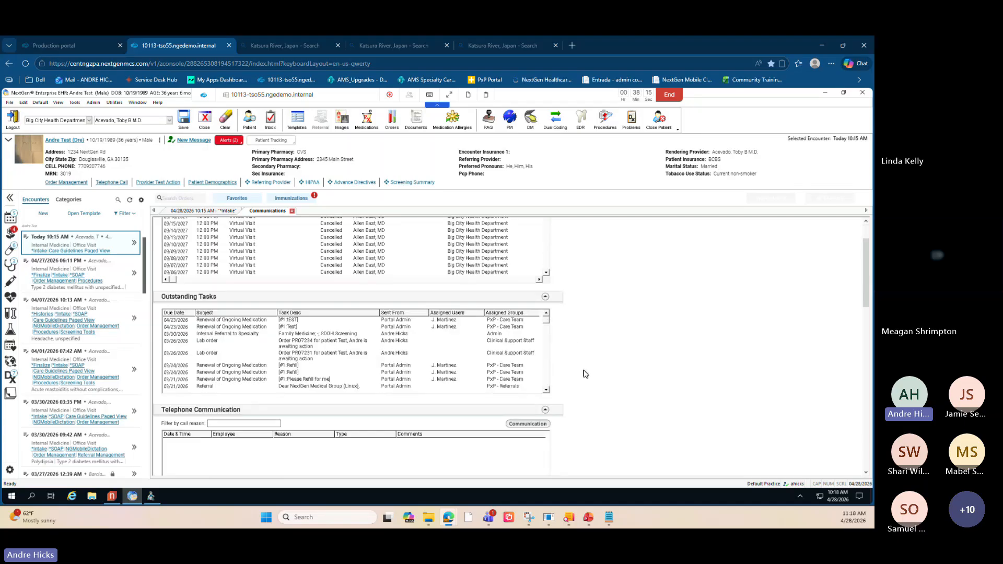
click(518, 426)
scroll(571, 428, down, 2)
scroll(572, 428, down, 3)
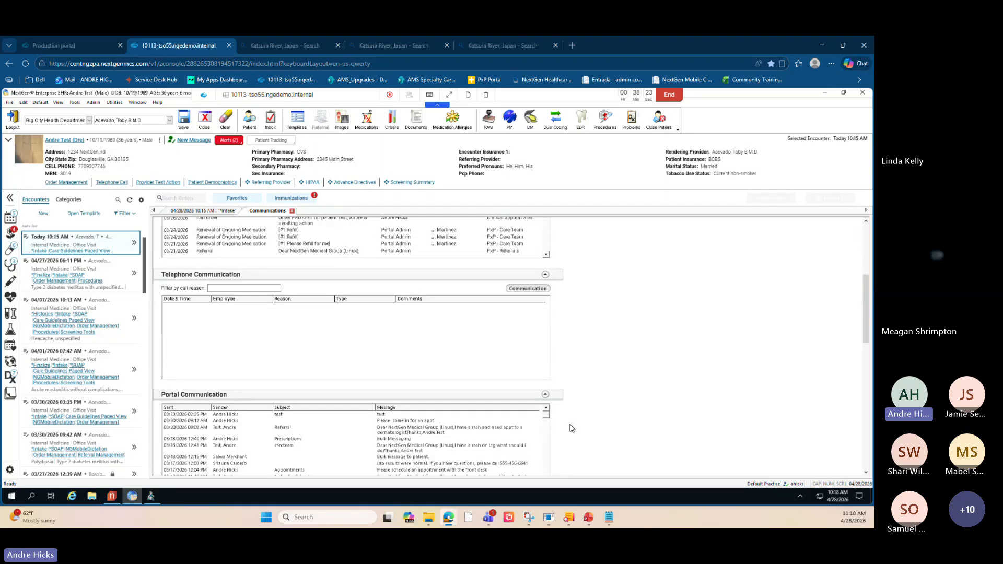
scroll(571, 427, up, 6)
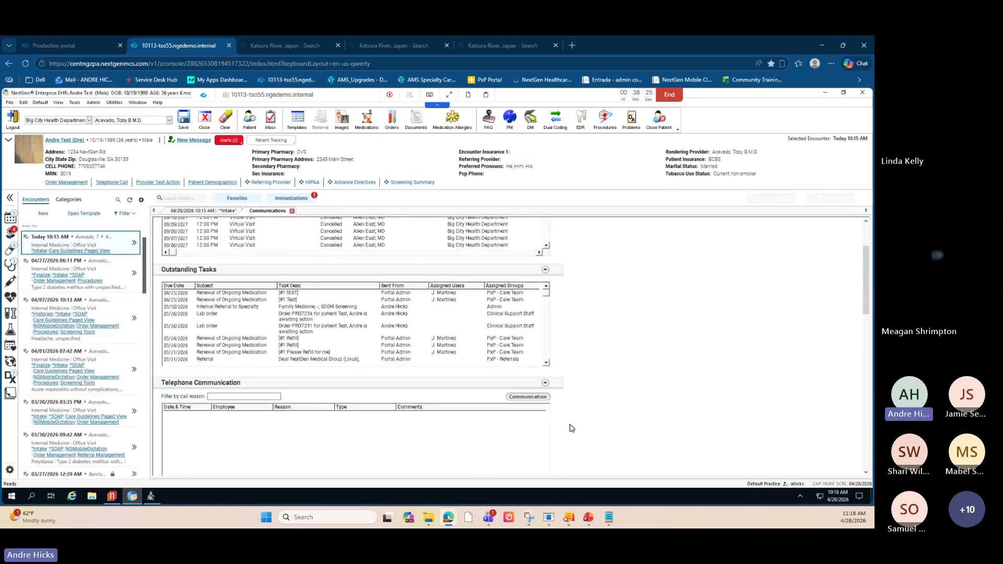
scroll(570, 426, down, 3)
click(523, 344)
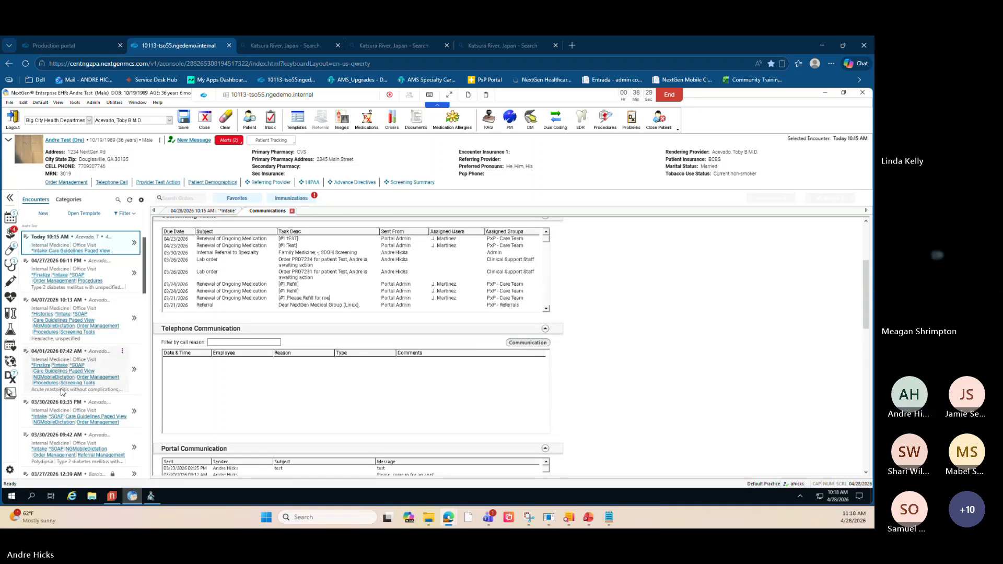
scroll(322, 324, down, 2)
scroll(309, 293, up, 3)
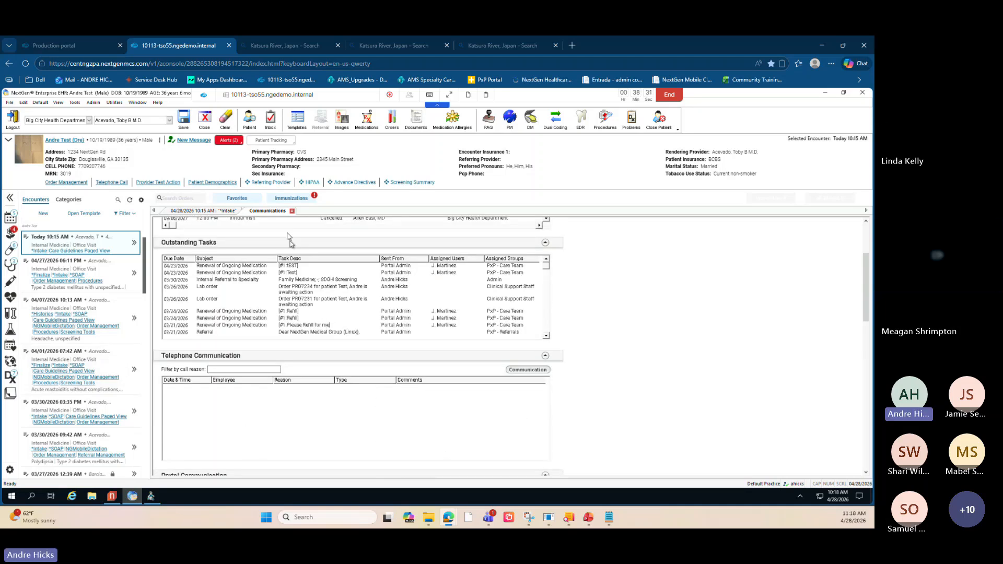
key(ctrl)
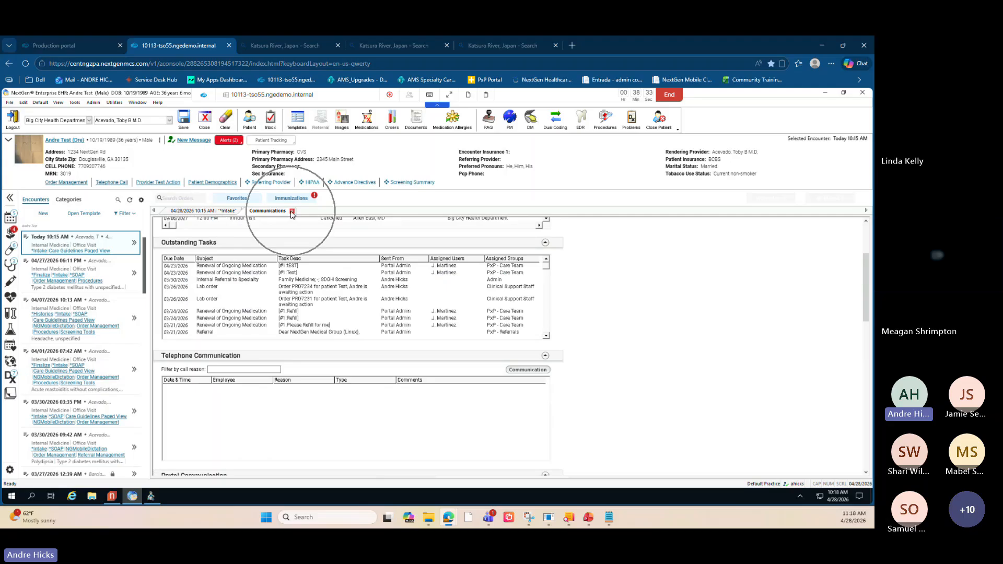
- Close the Communications tab without saving its changes
click(292, 211)
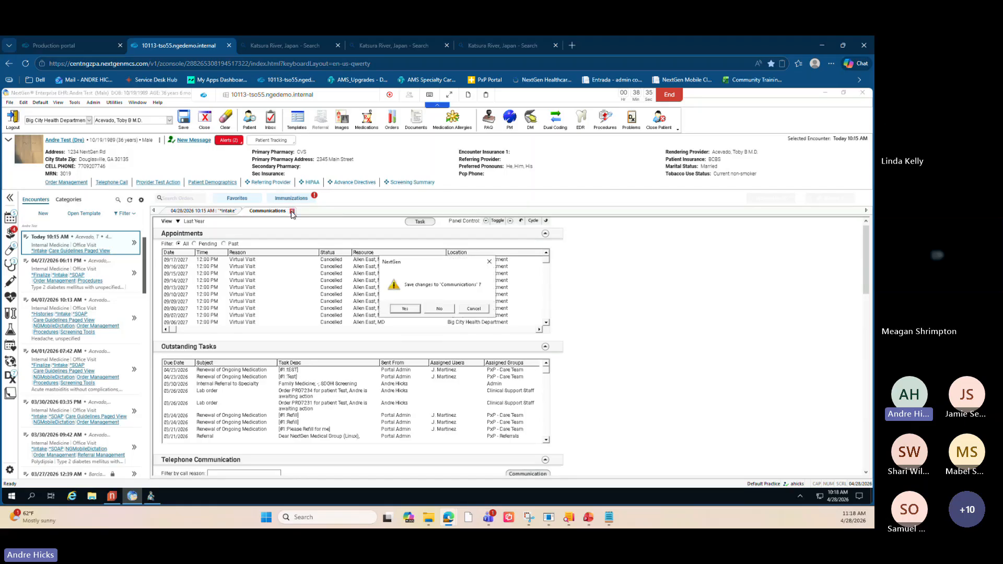
click(439, 309)
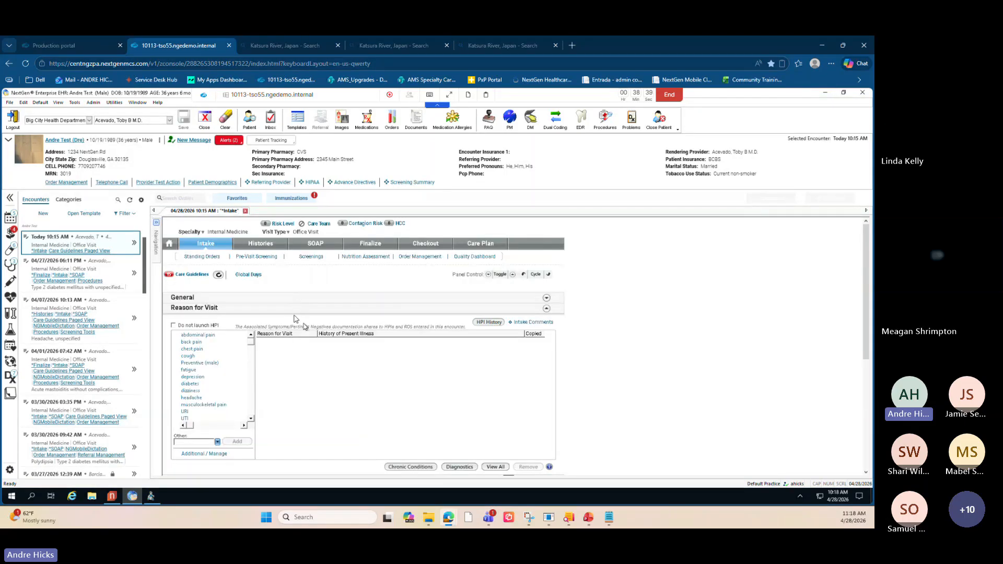
click(7, 314)
click(10, 102)
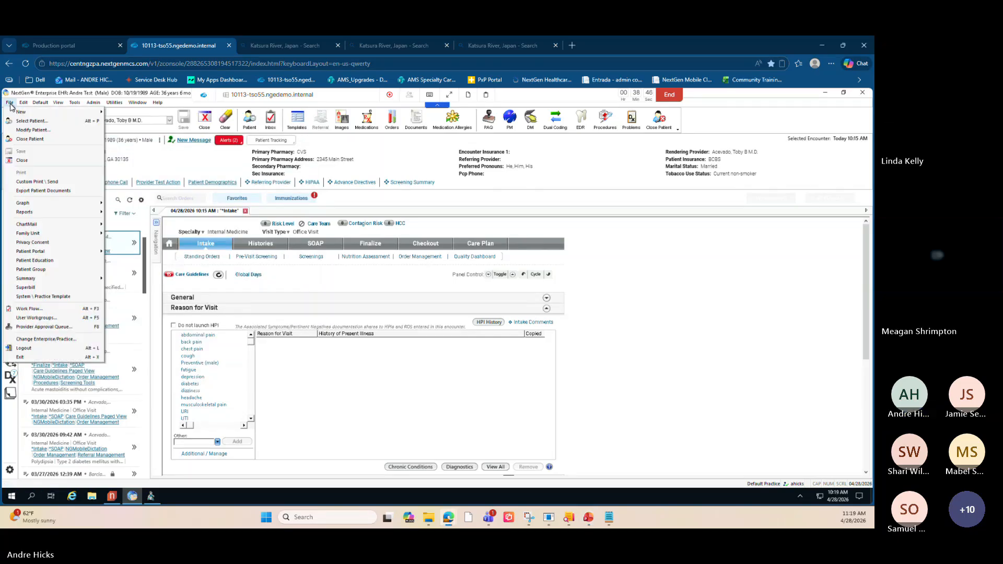
click(54, 183)
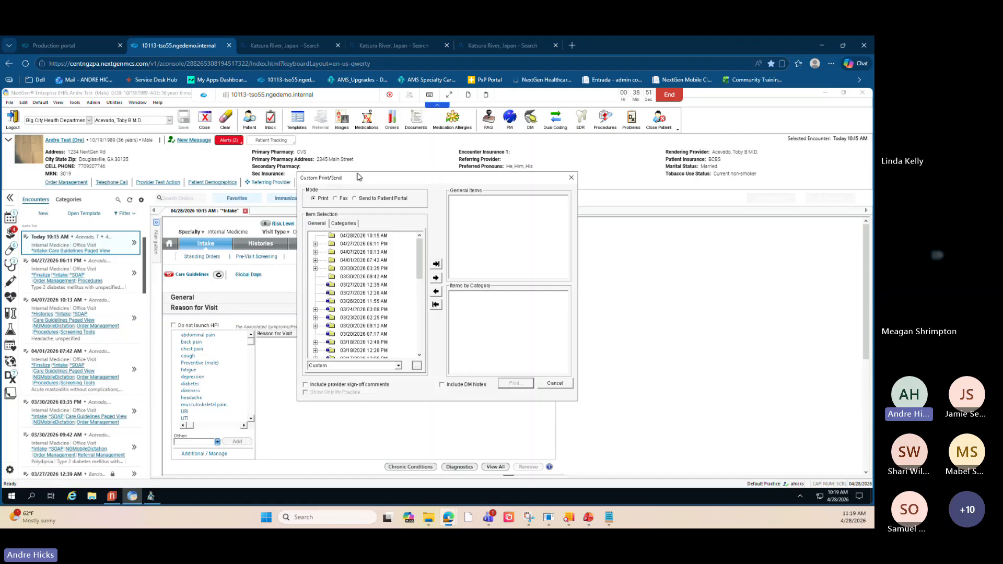
click(314, 387)
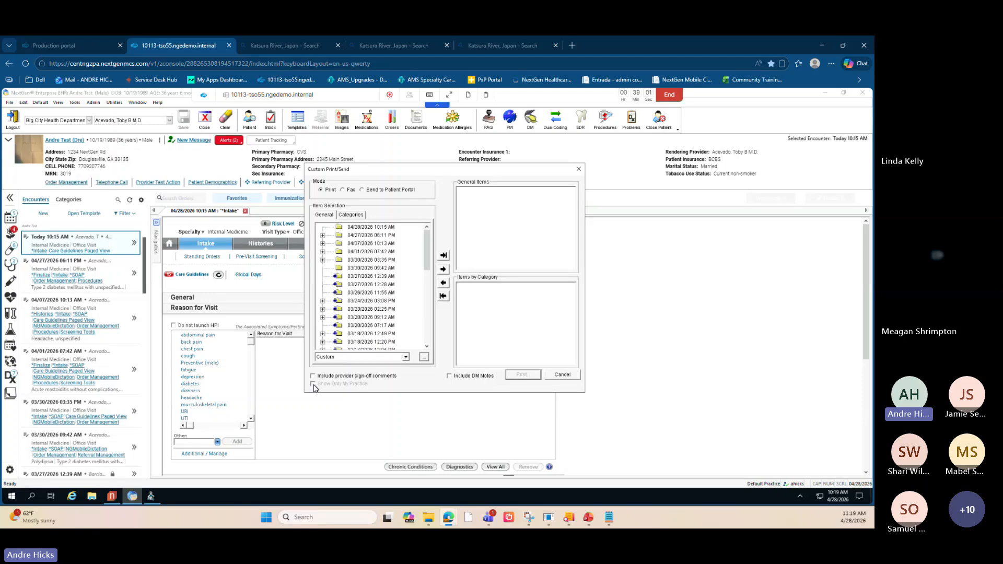
key(ctrl)
key(ctrl)
key(ctrl)
key(ctrl)
key(ctrl)
key(ctrl)
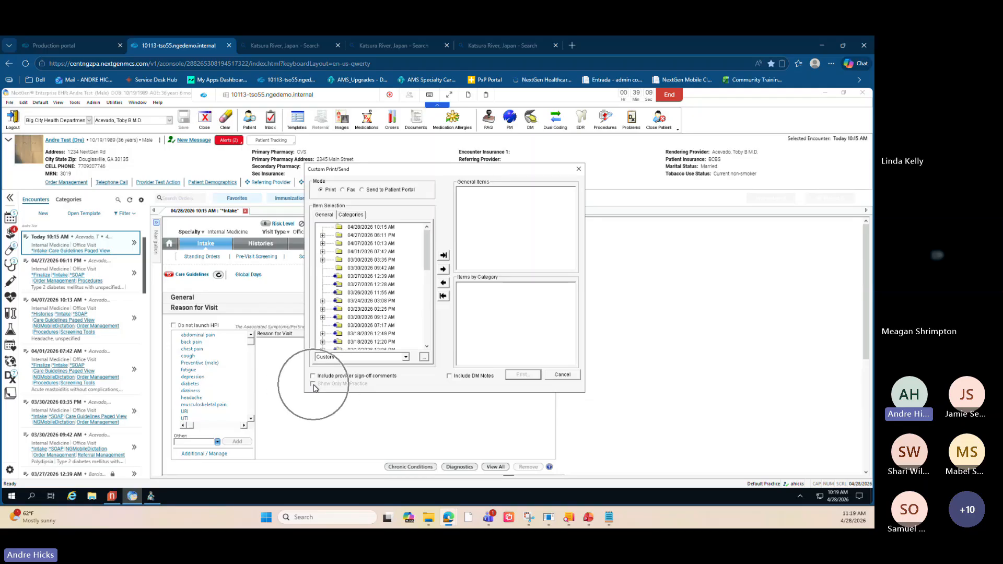
key(ctrl)
click(562, 375)
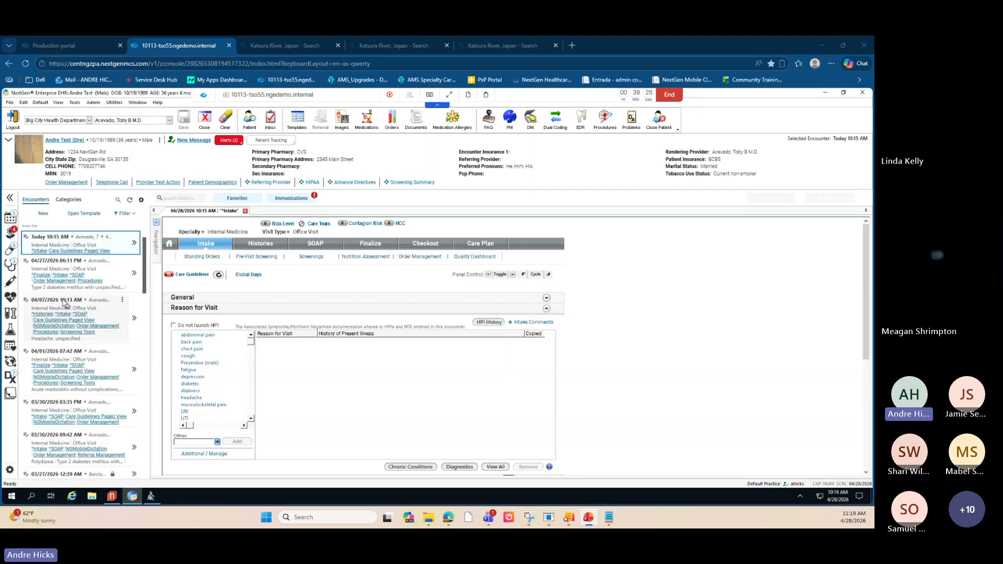
- Create a new immunization order for Hepatitis B vaccine, dialysis patient dosage (90747), accepting the interval warning, marking it counseled, and save
click(10, 284)
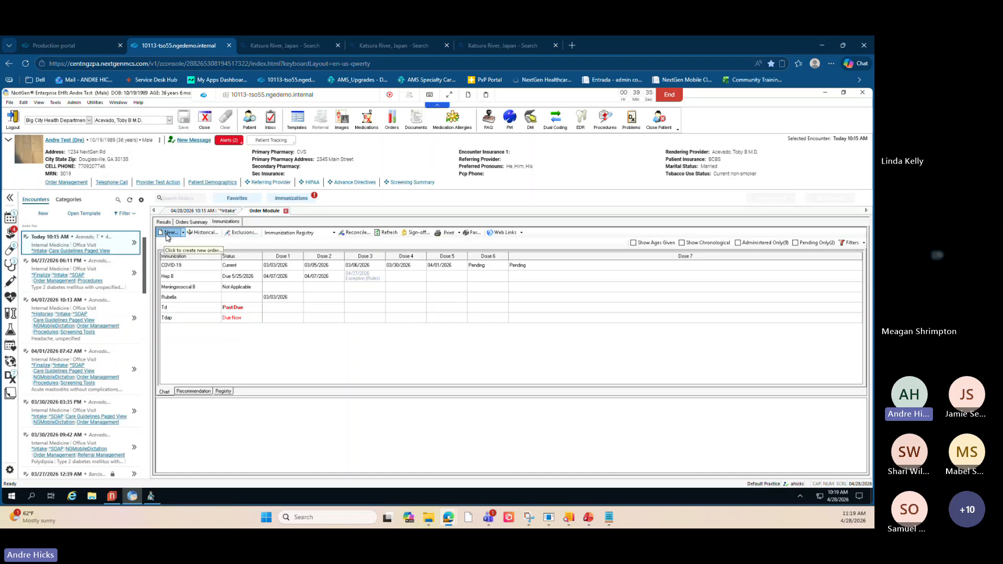
click(177, 237)
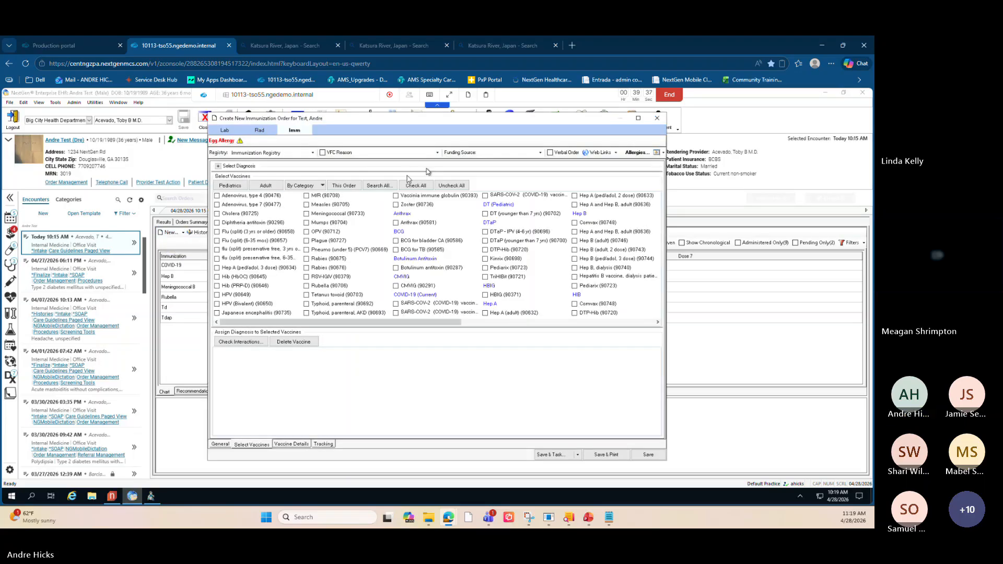
key(ctrl)
key(ctrl)
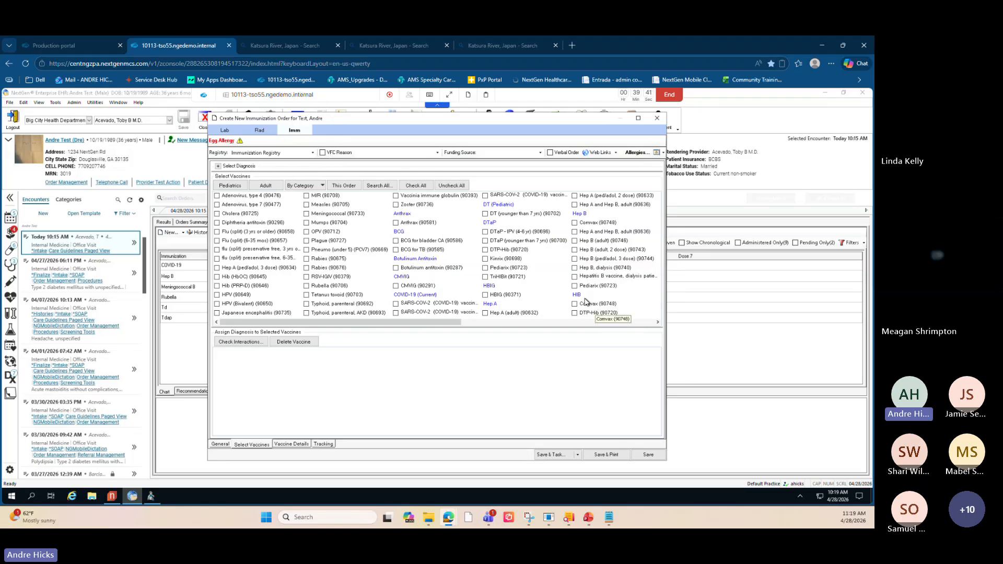
click(575, 277)
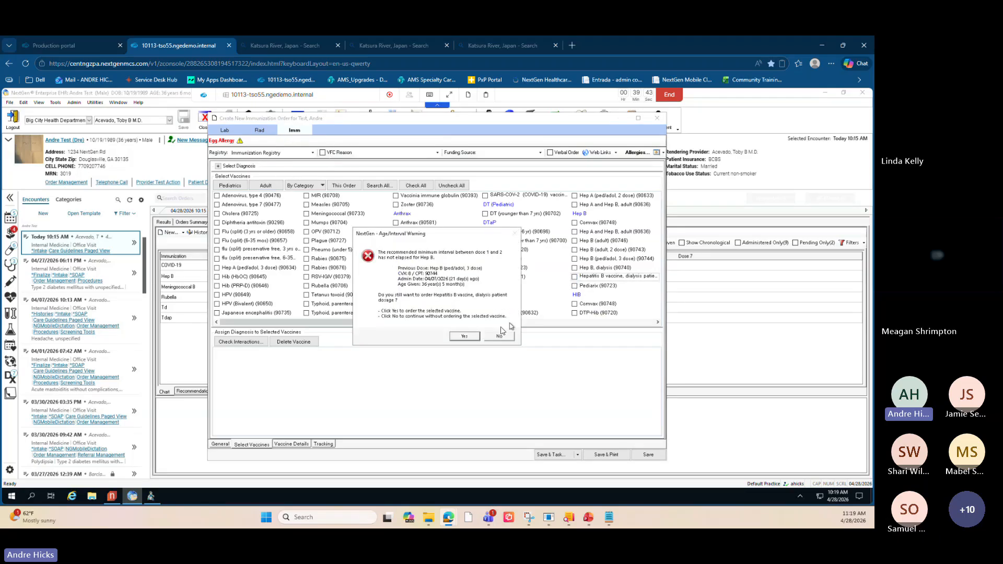
click(464, 336)
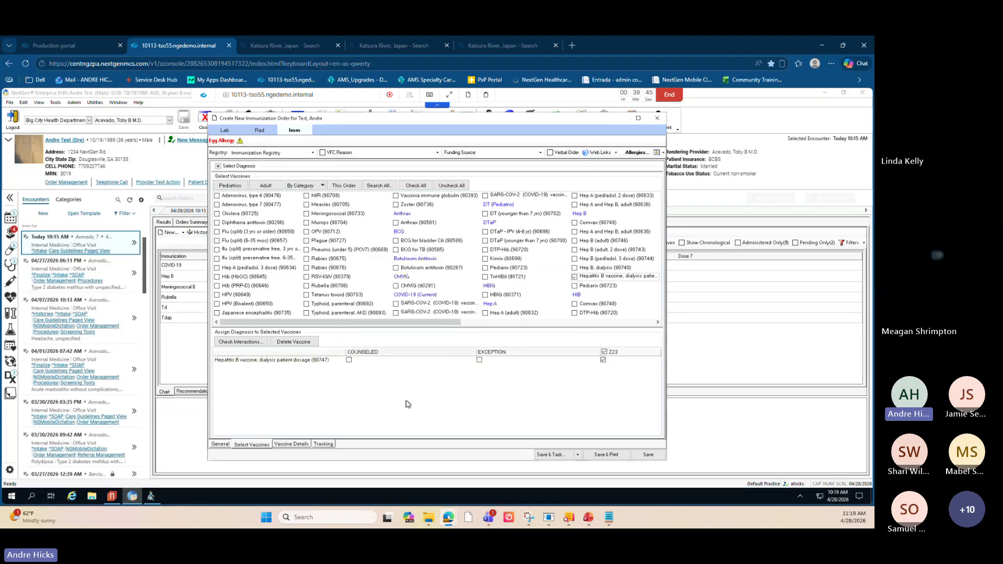
click(349, 360)
click(645, 455)
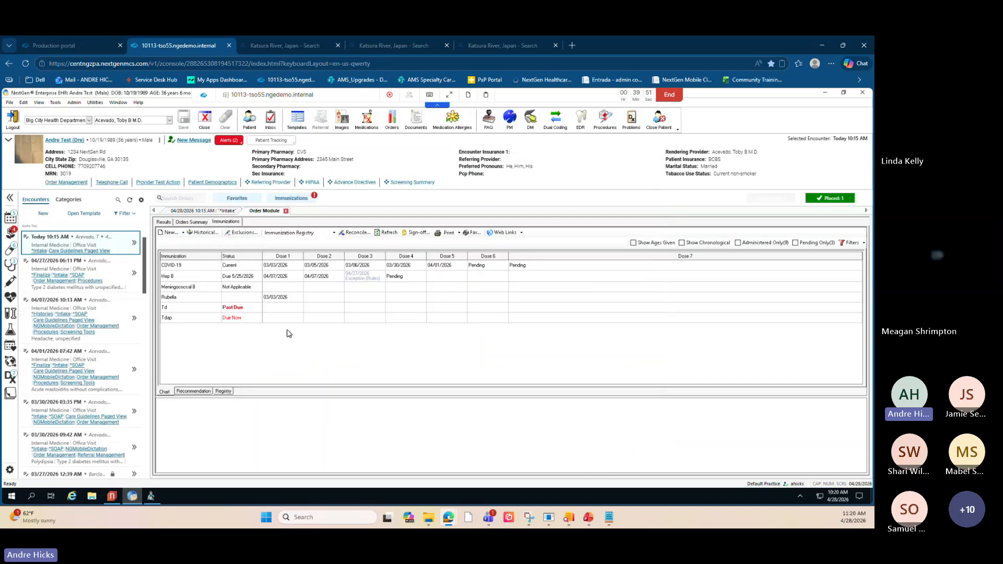
- Update the Hepatitis B order from the orders summary, documenting the VIS as given and the status as Administered, then save
click(192, 223)
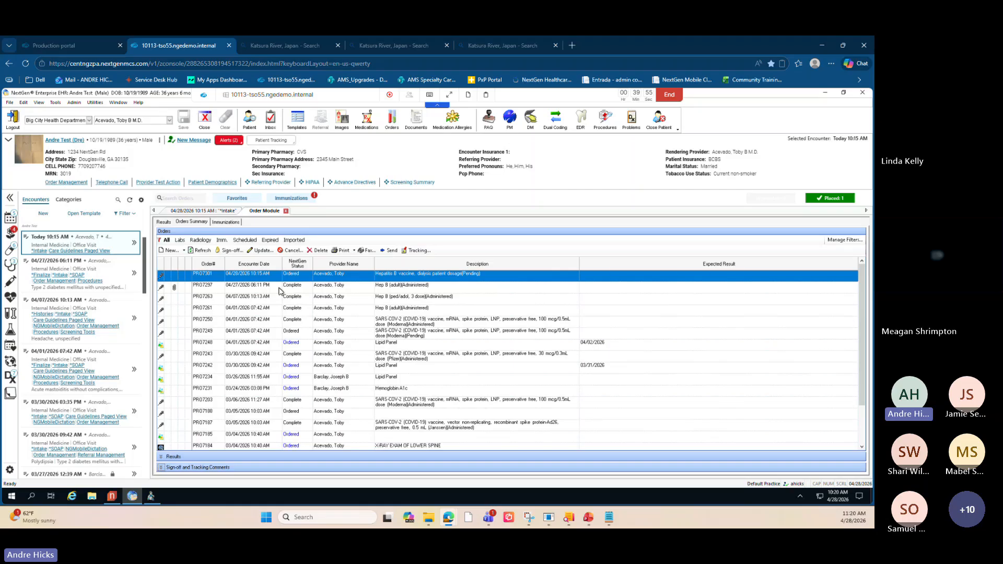
click(260, 253)
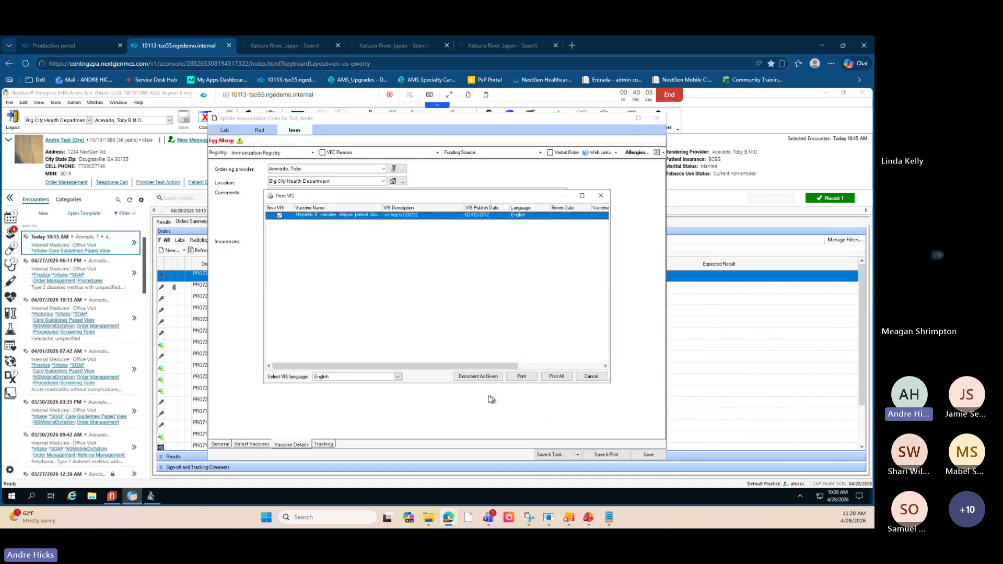
click(470, 376)
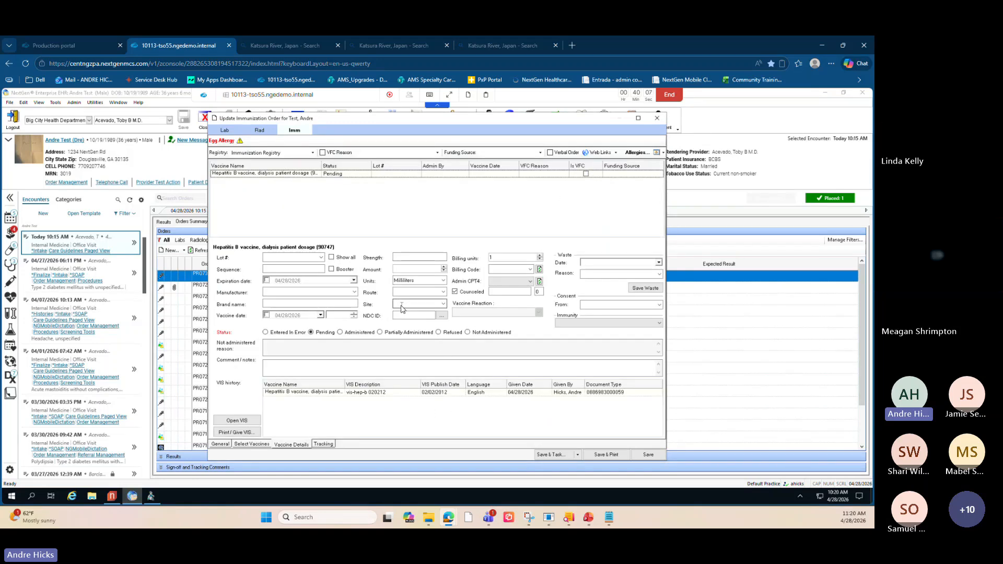
click(423, 316)
click(340, 333)
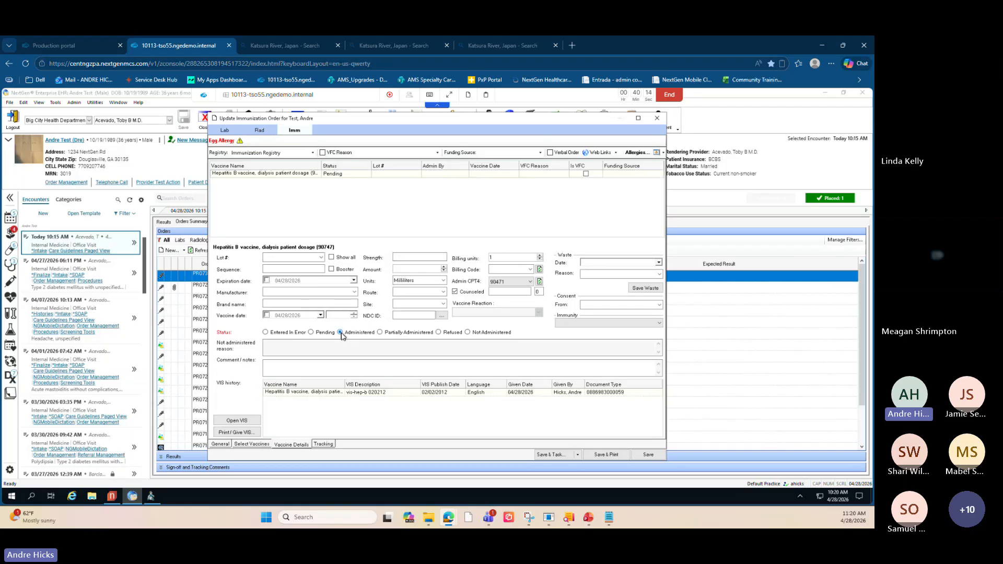
click(321, 258)
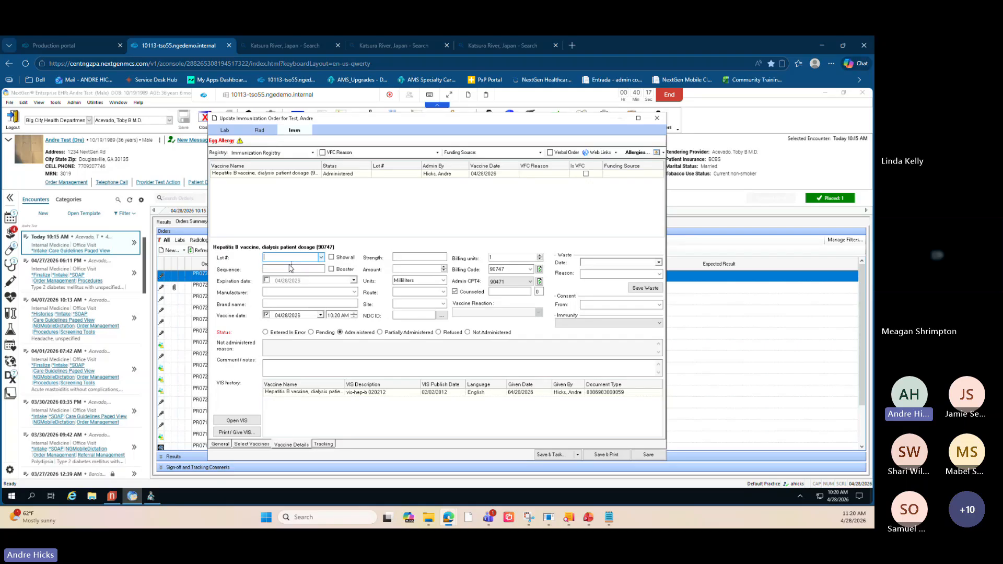
click(651, 458)
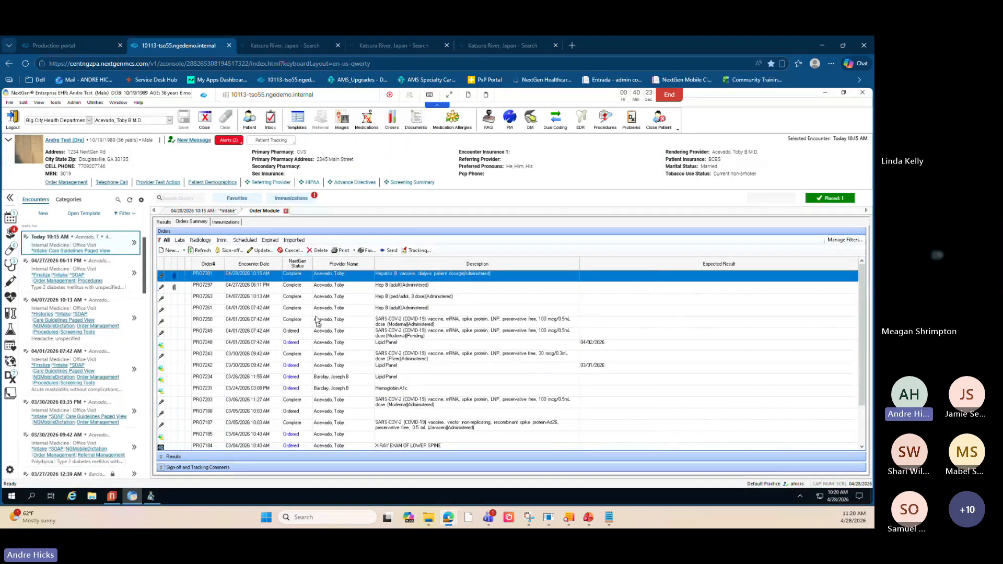
- Update the Hepatitis B dialysis-dosage order to record the vaccine reaction Rash within 14 days of dose, then save
key(ctrl)
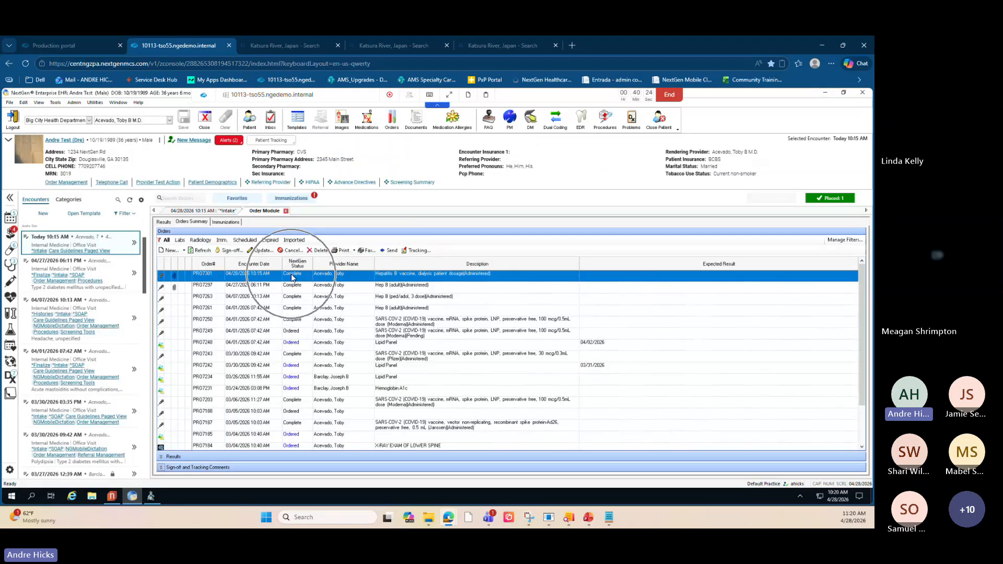
key(ctrl)
key(ctrl)
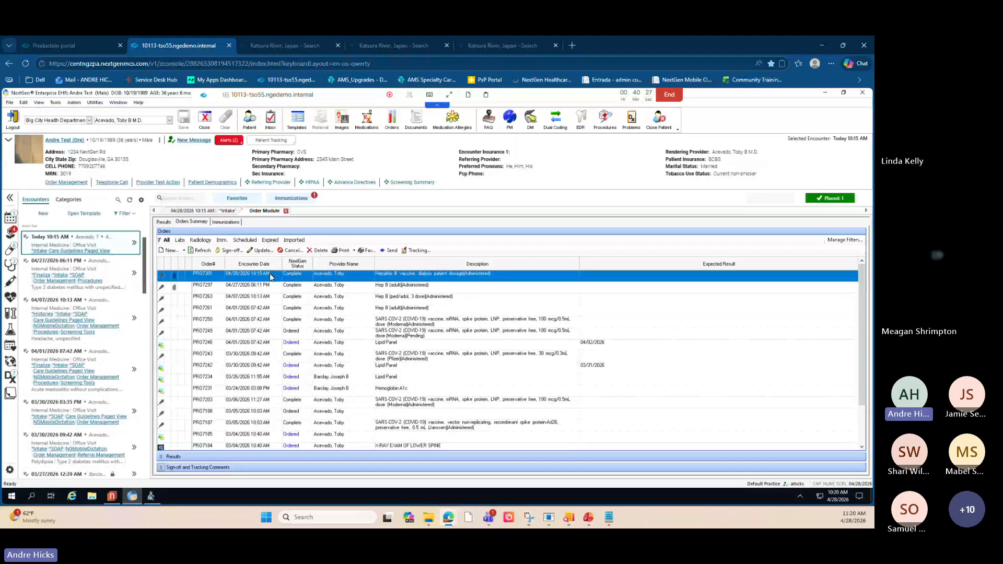
click(260, 251)
key(ctrl)
key(ctrl)
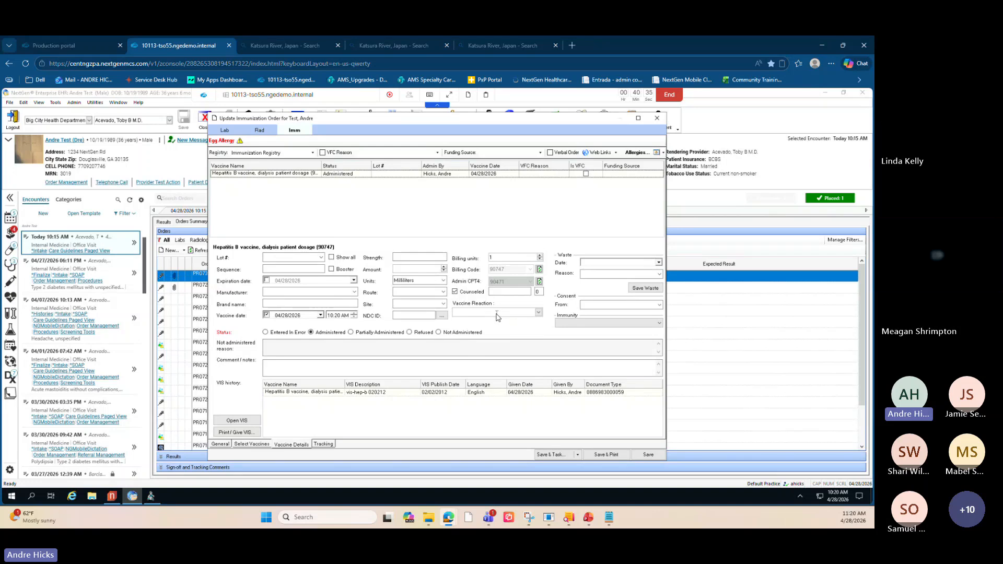
click(538, 312)
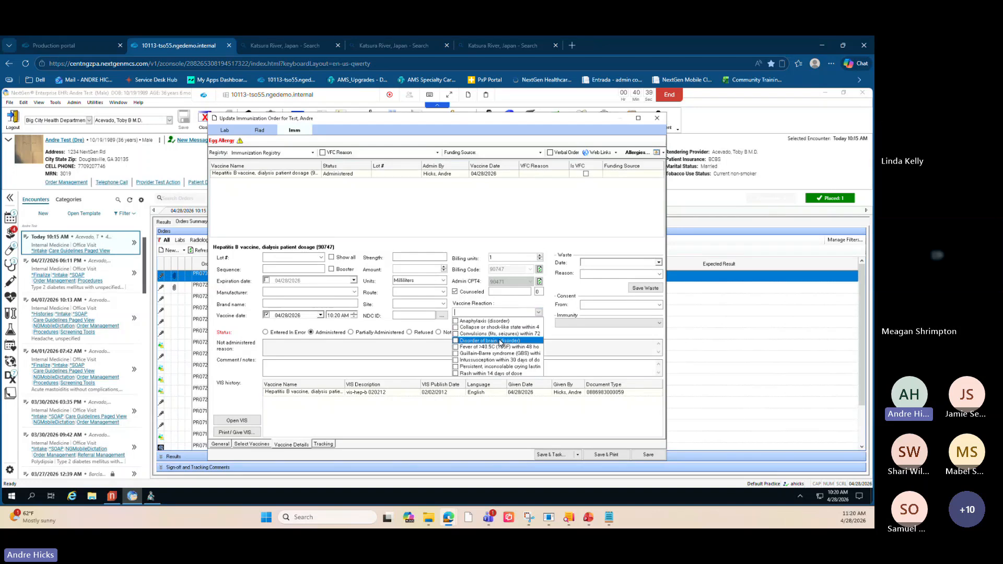
click(456, 373)
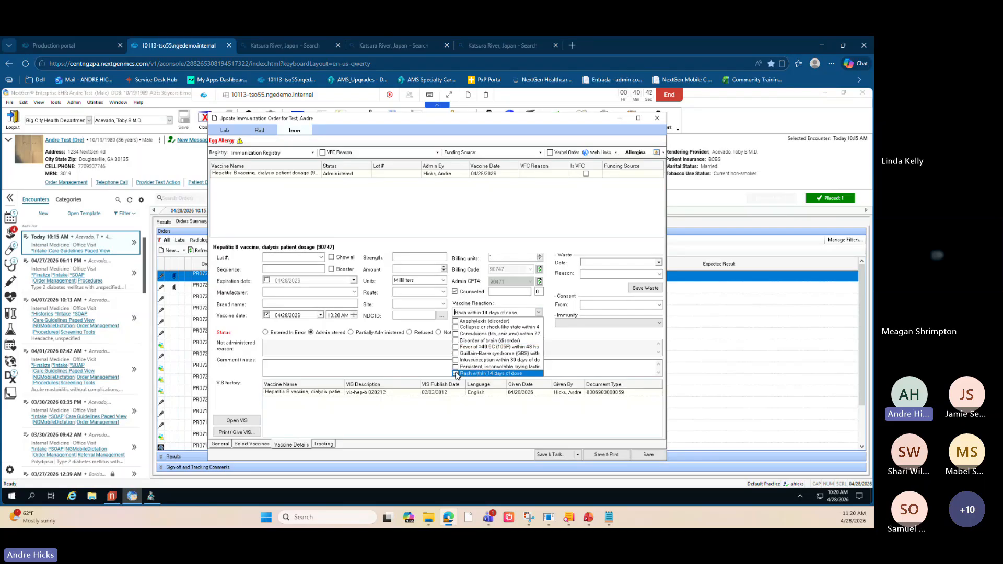
click(421, 328)
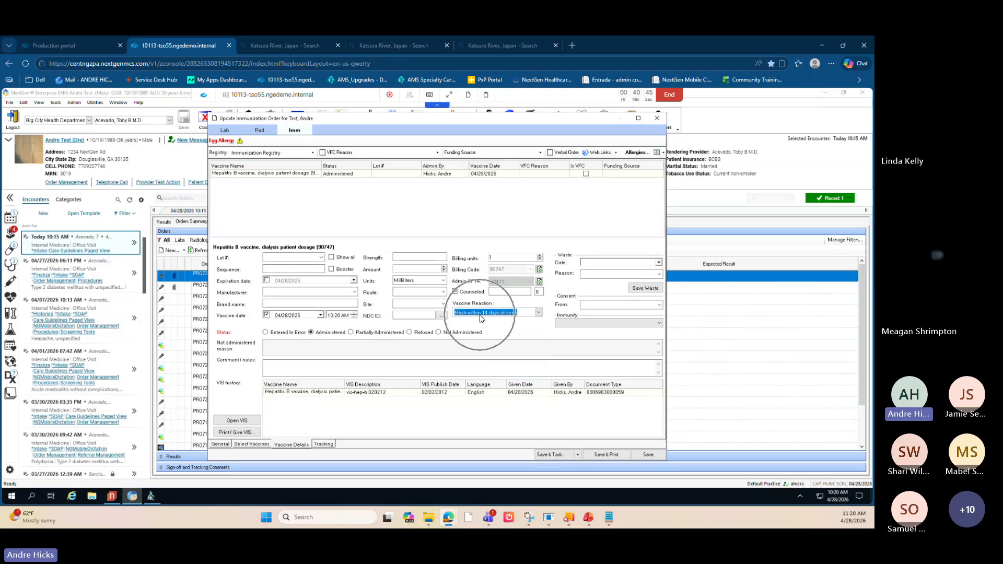
click(648, 454)
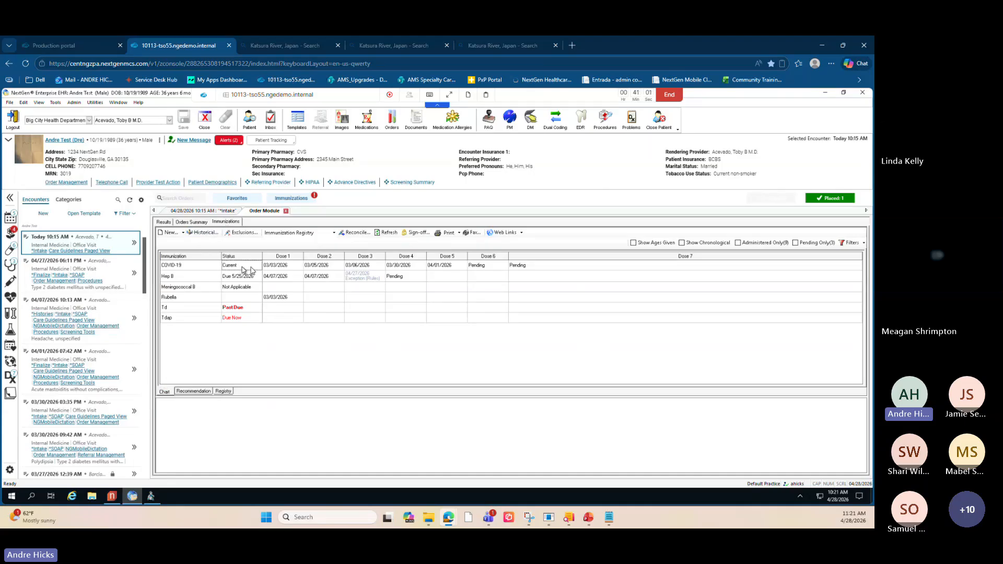
- Try to document the pending fourth Hep B dose as administered with its VIS given, save, then close the dialog
click(389, 279)
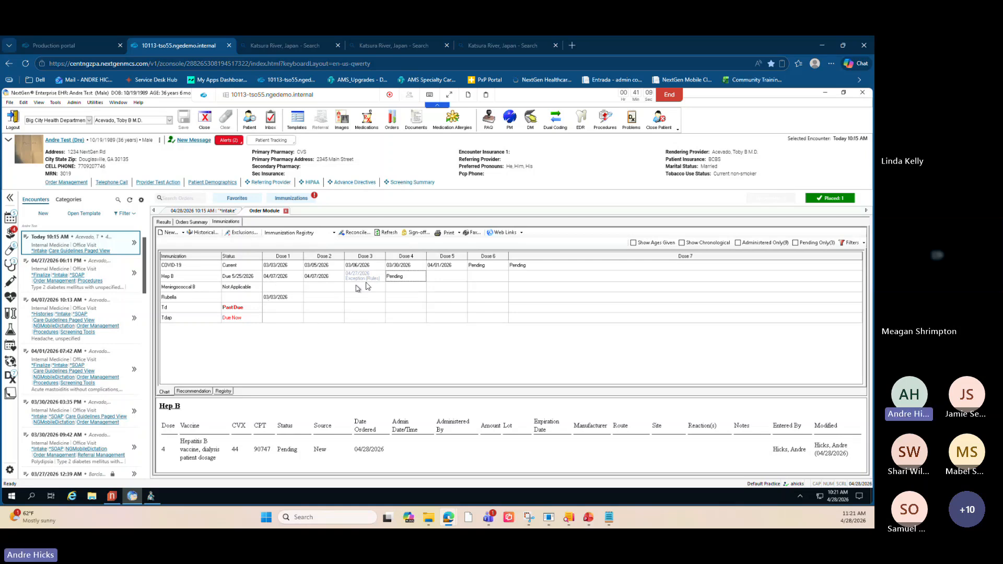
double_click(403, 276)
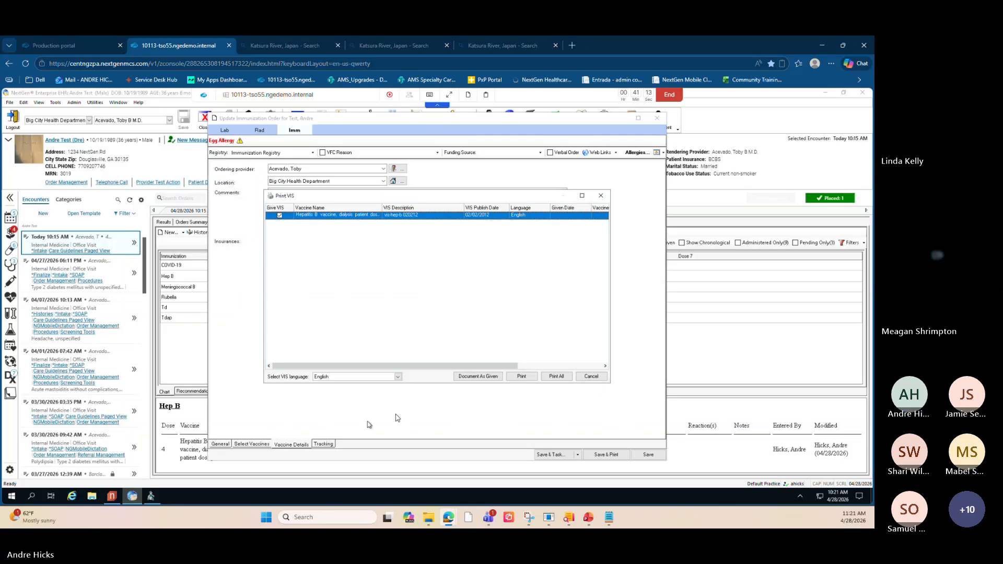
click(486, 377)
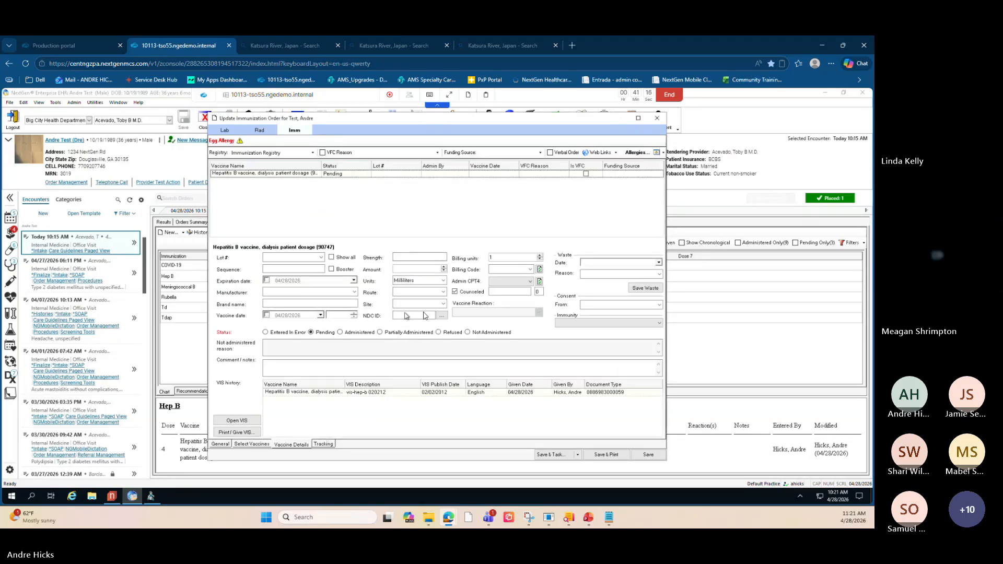
click(340, 332)
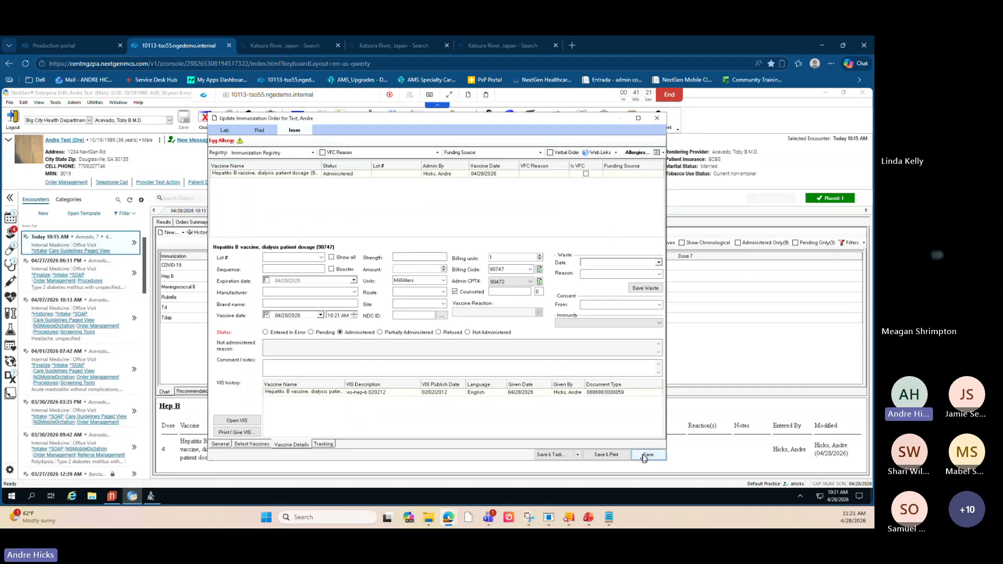
click(644, 454)
click(347, 243)
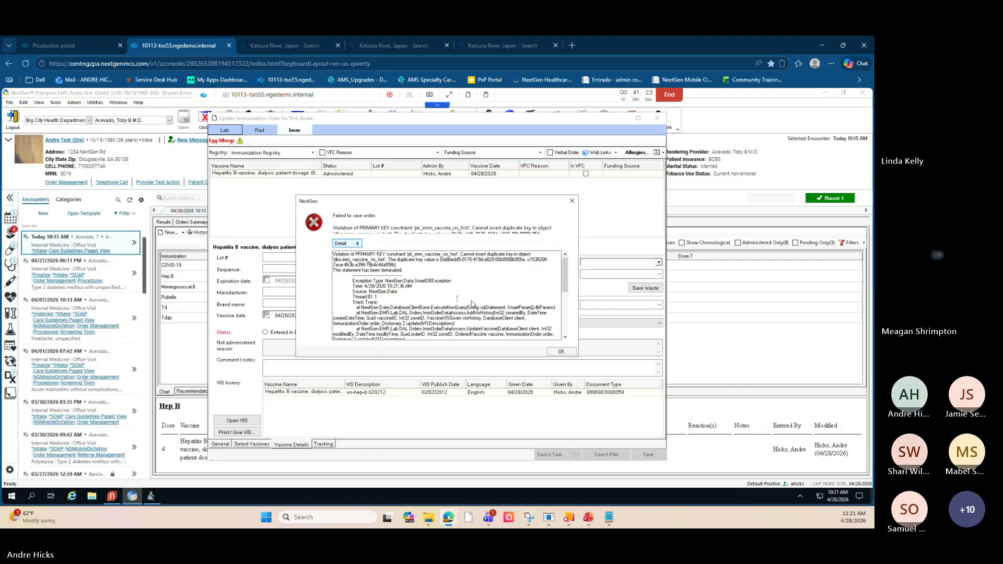
click(561, 351)
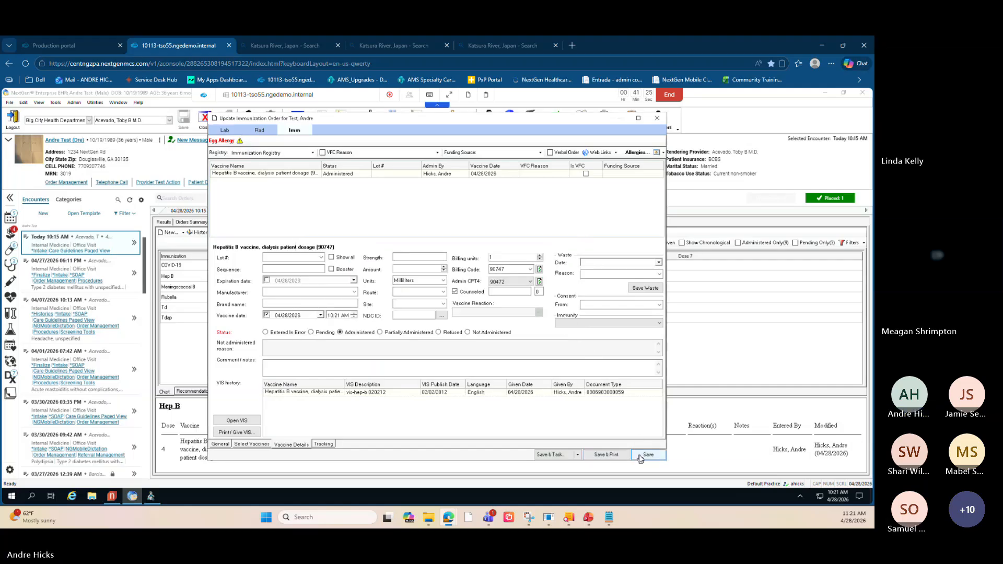
click(657, 119)
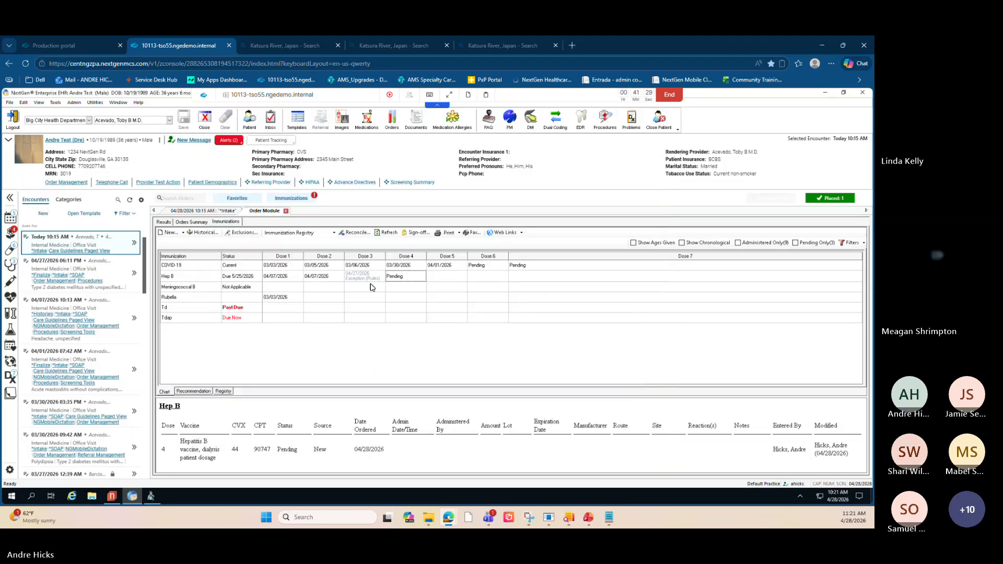
- Review the details and reactions of the third Hep B dose in the immunization chart
click(370, 280)
key(ctrl)
key(ctrl)
key(ctrl)
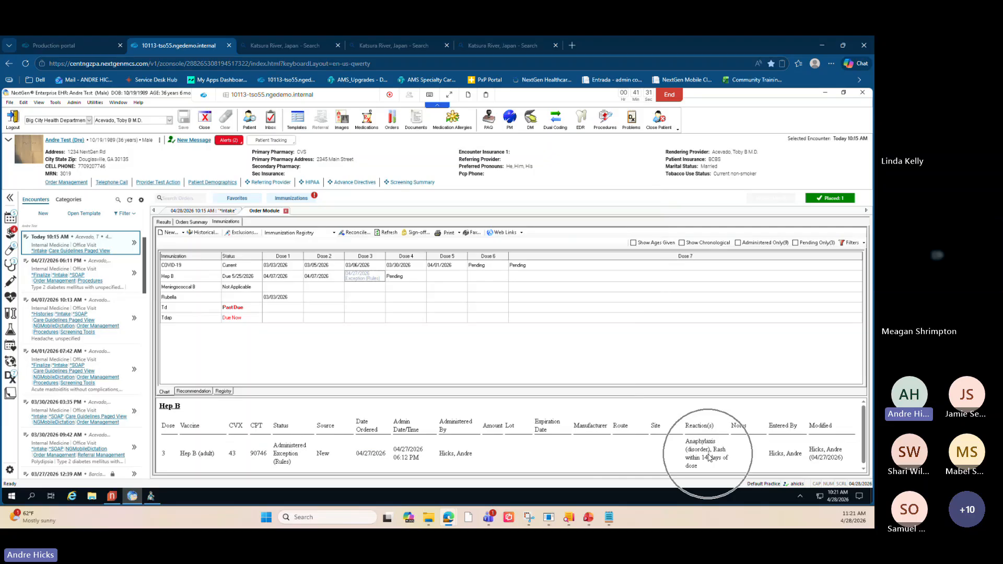
key(ctrl)
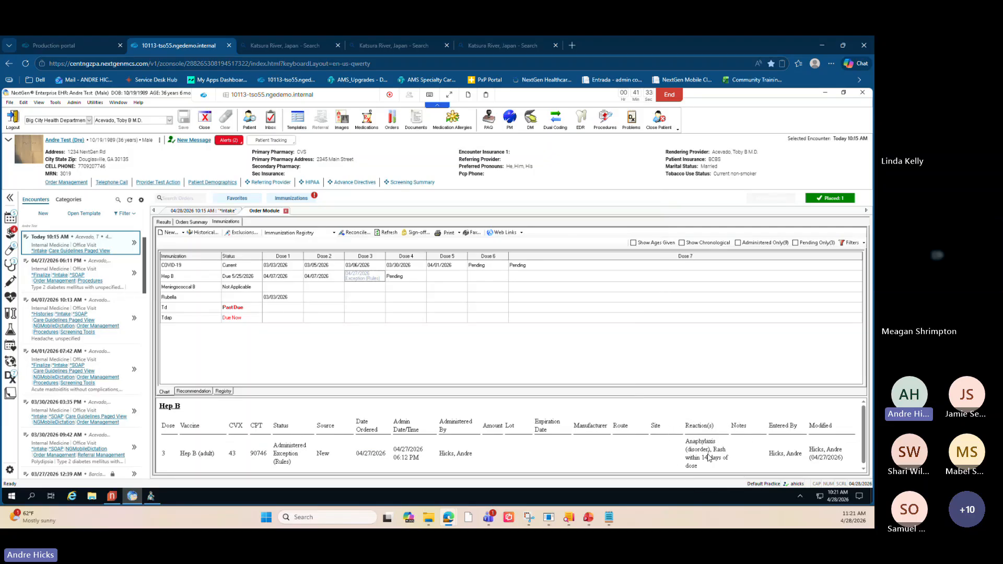
key(ctrl)
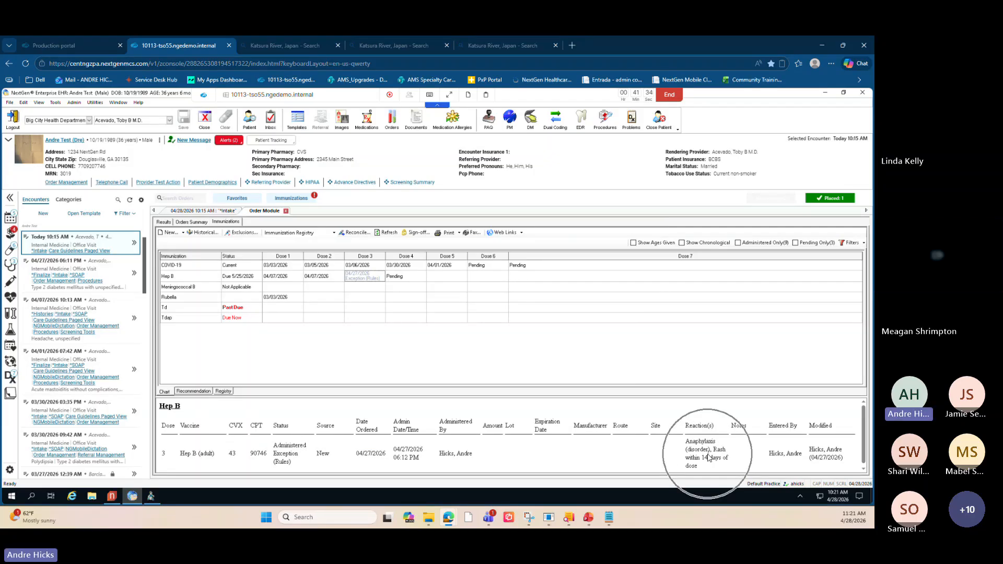
- Return to the orders summary and select the Hep B (adult) order from 04/27/2026
click(191, 222)
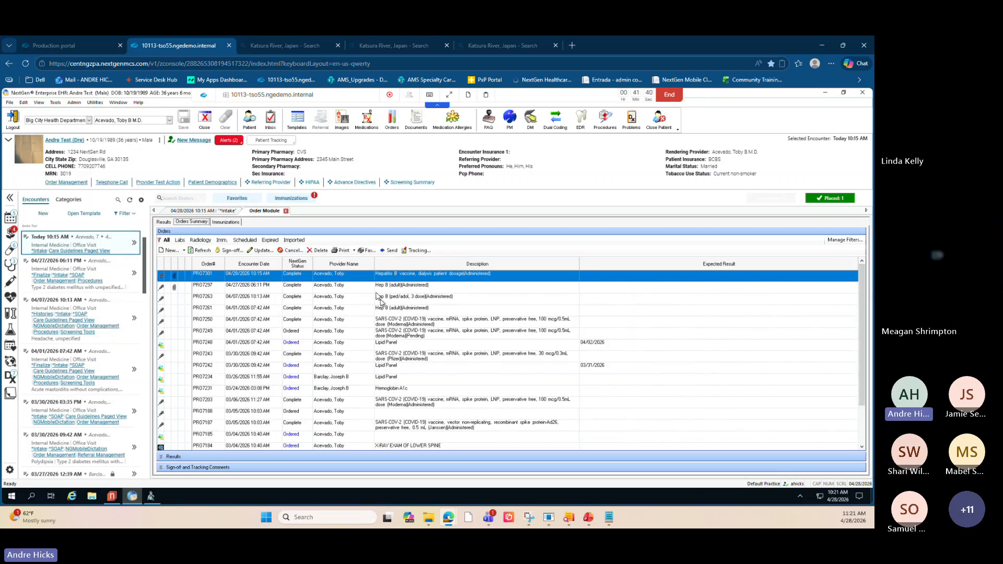
click(300, 288)
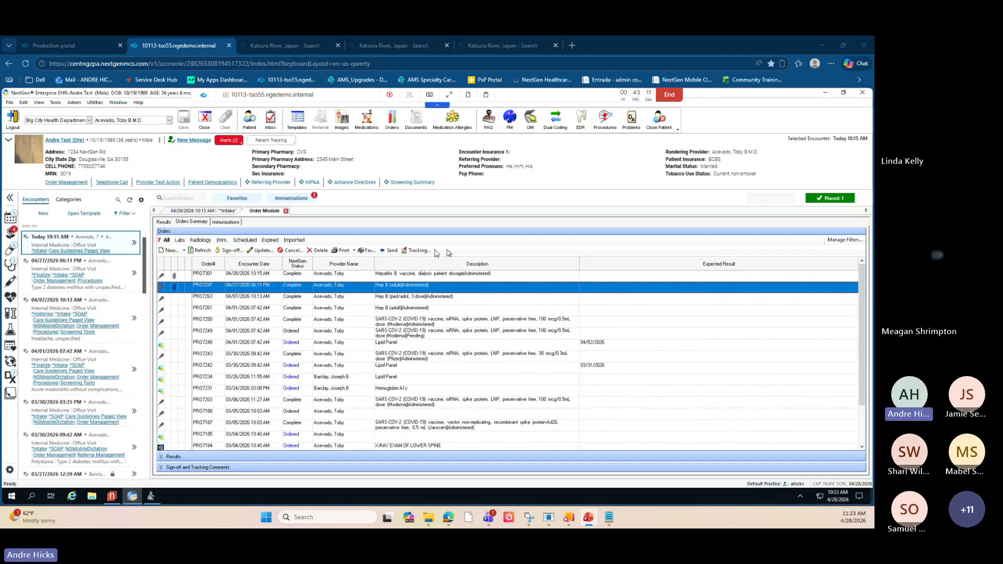
- Close the Order Module and open the Medications module
click(286, 210)
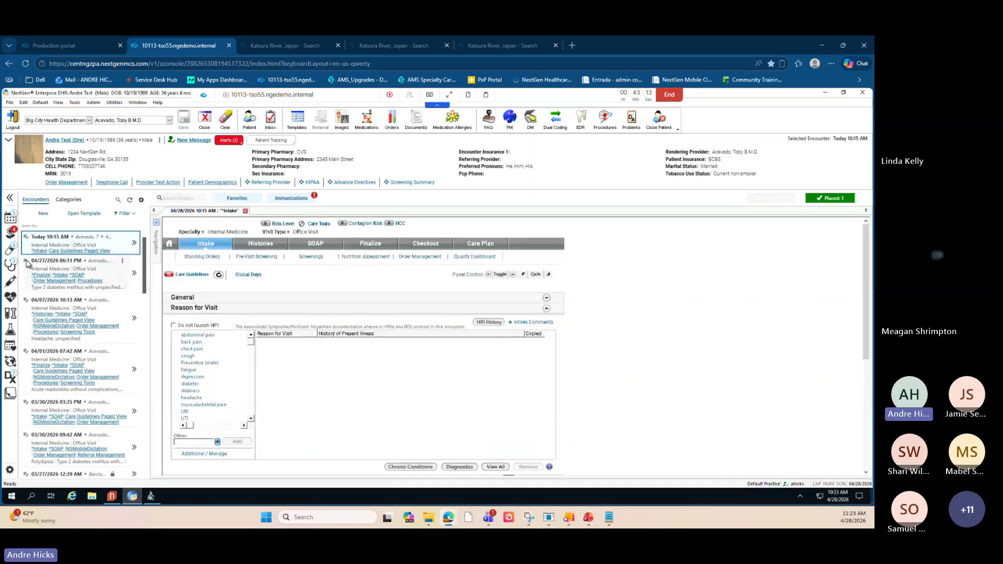
mouse_move(12, 254)
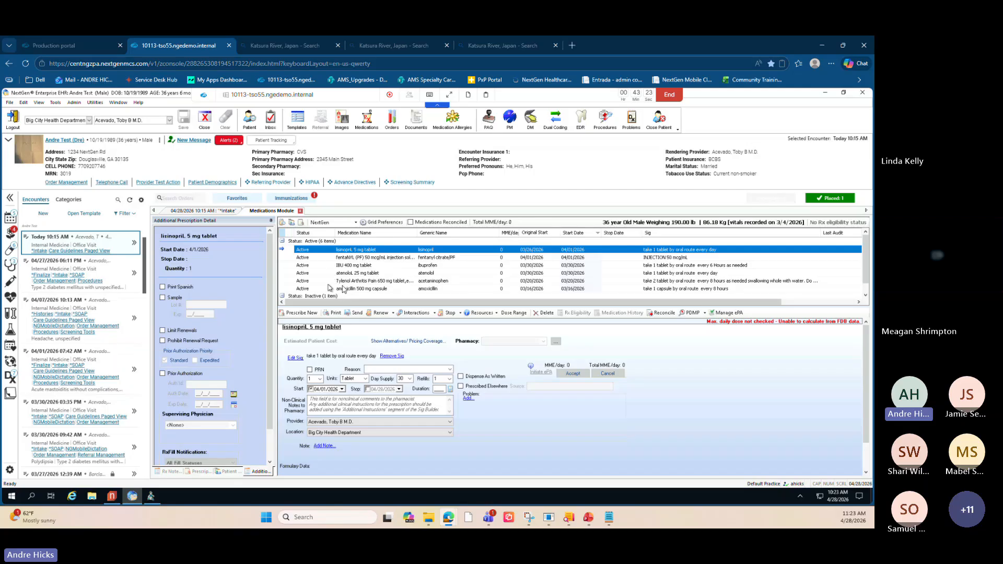
- Try to send the atenolol 25 mg tablet prescription to the pharmacy, then cancel the pharmacy search and the send
click(362, 273)
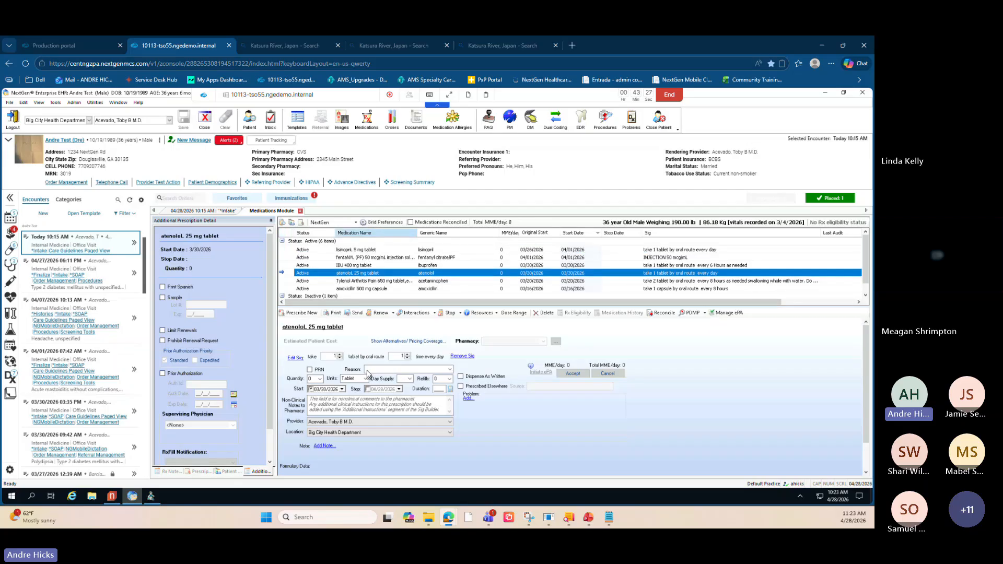
click(357, 313)
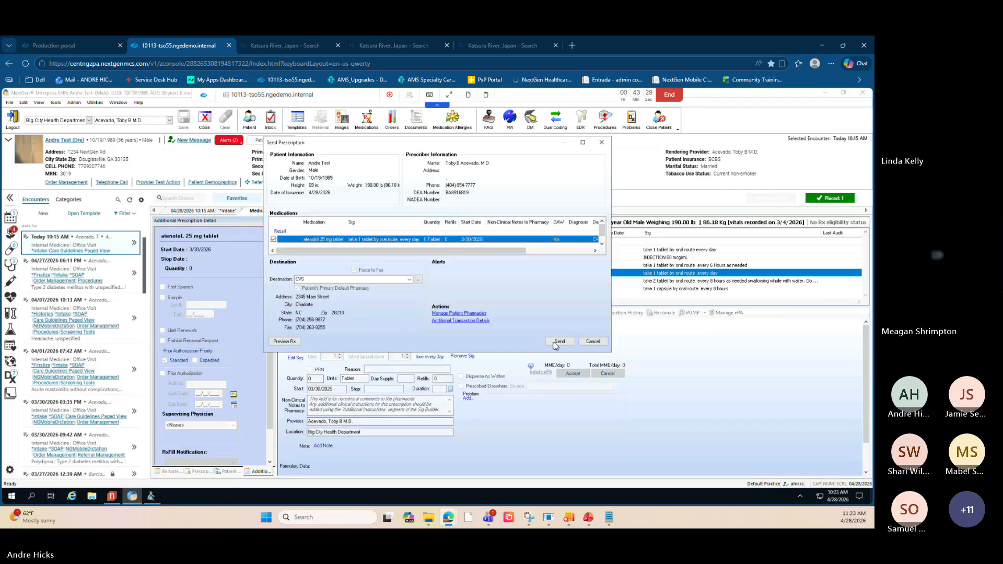
click(559, 341)
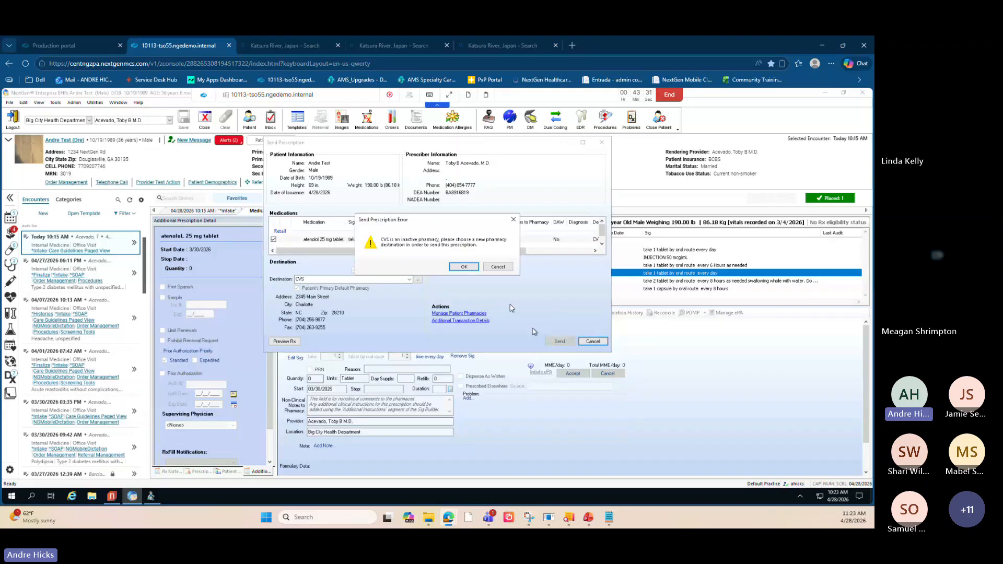
click(470, 268)
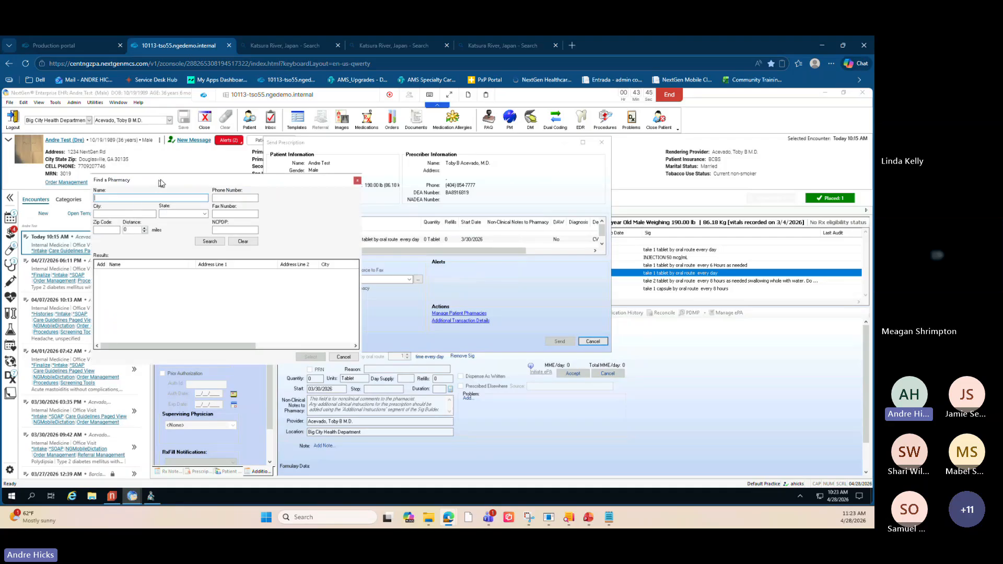
drag(161, 183, 180, 173)
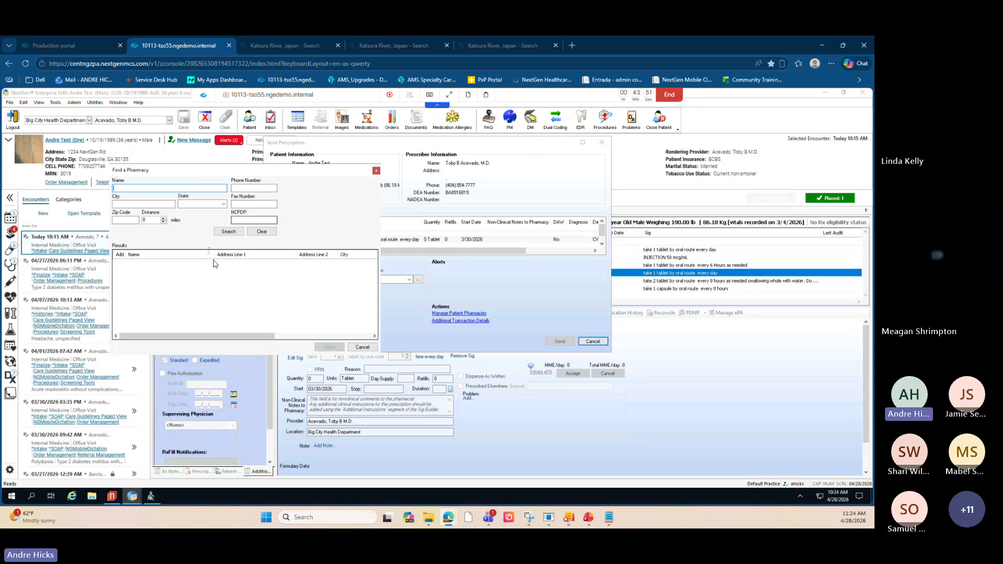
drag(203, 172, 238, 185)
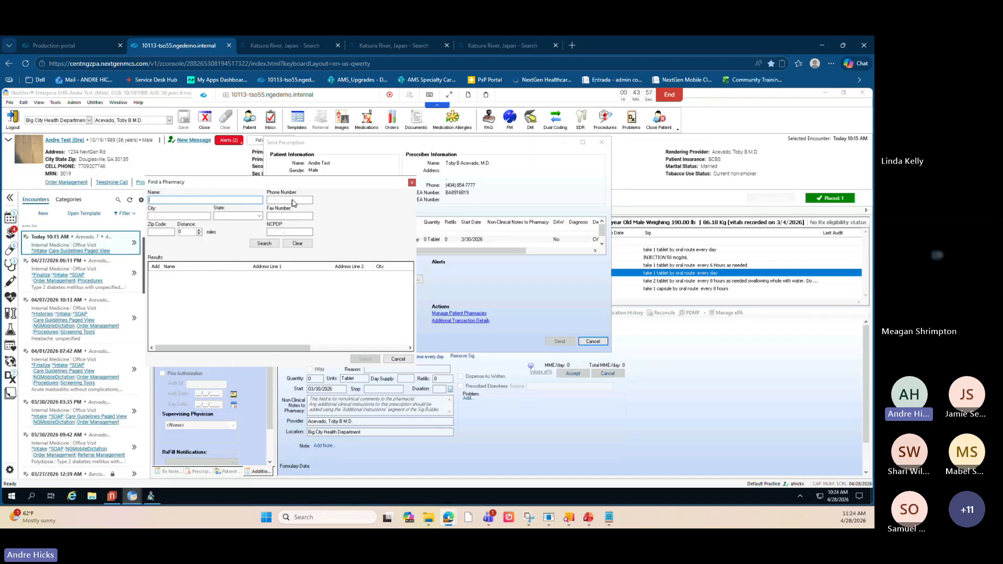
mouse_move(298, 186)
mouse_down()
mouse_move(337, 184)
mouse_move(289, 179)
mouse_up()
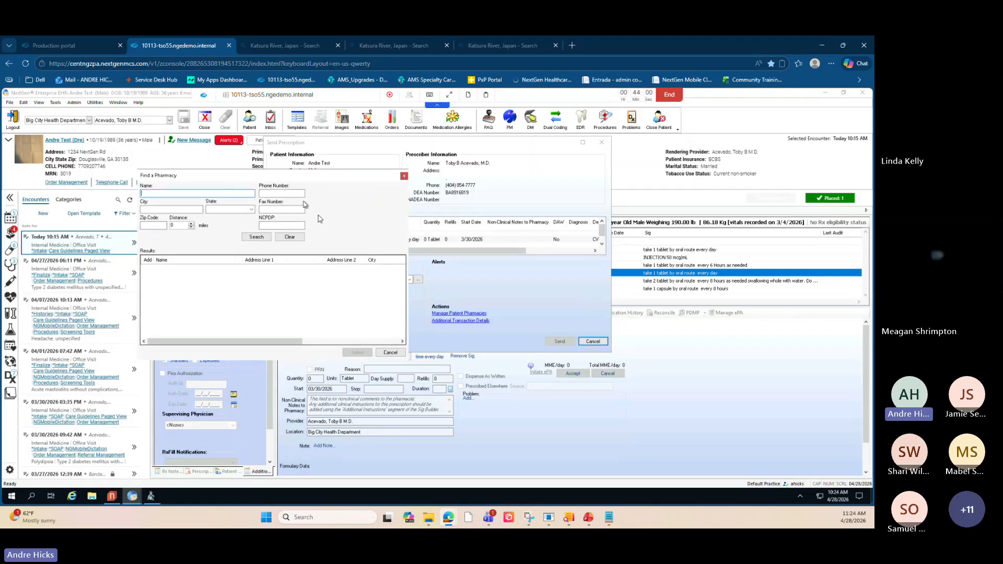
click(390, 352)
click(592, 342)
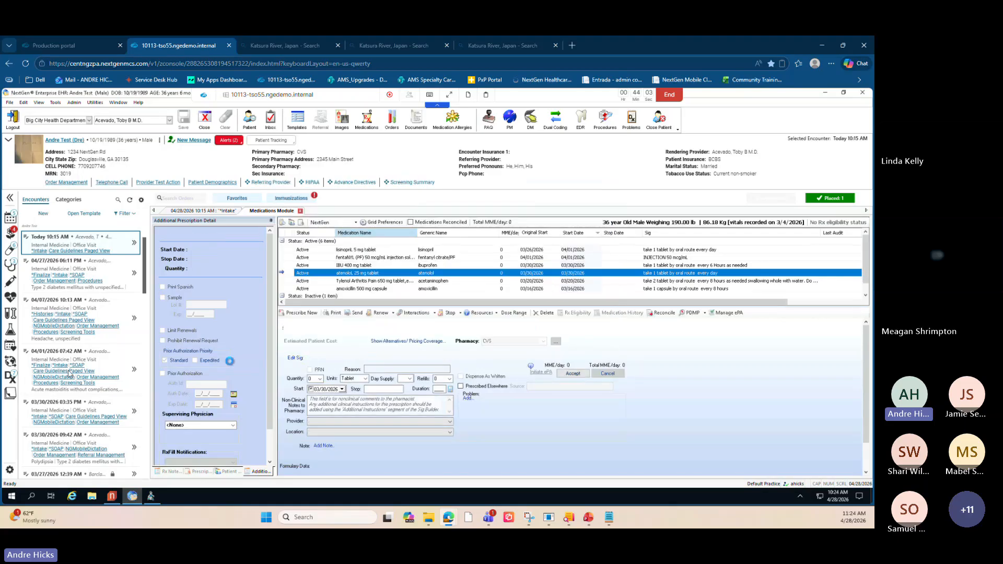
- Review the Therapeutic Response options in the atenolol additional prescription detail
mouse_move(13, 376)
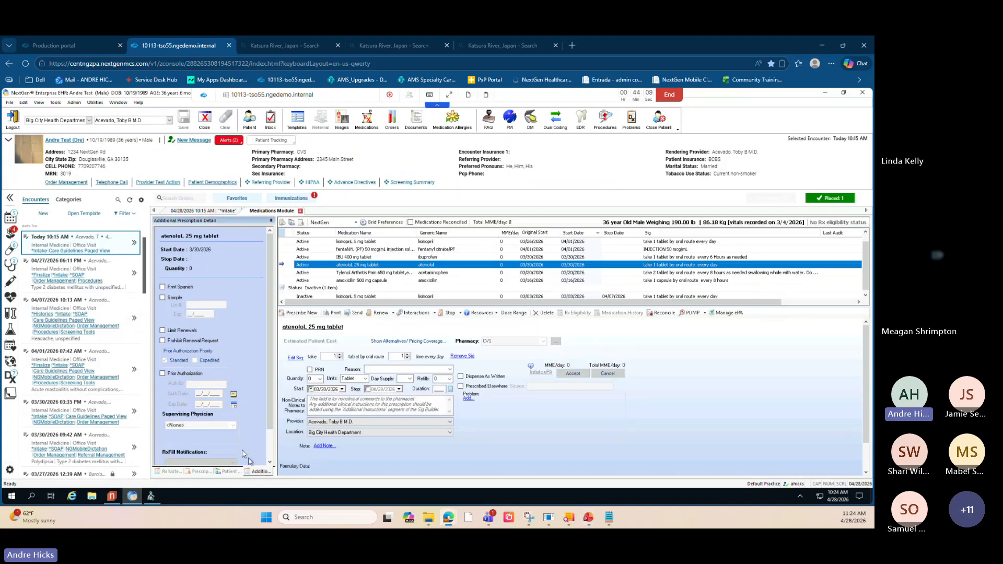
scroll(240, 426, down, 1)
click(195, 457)
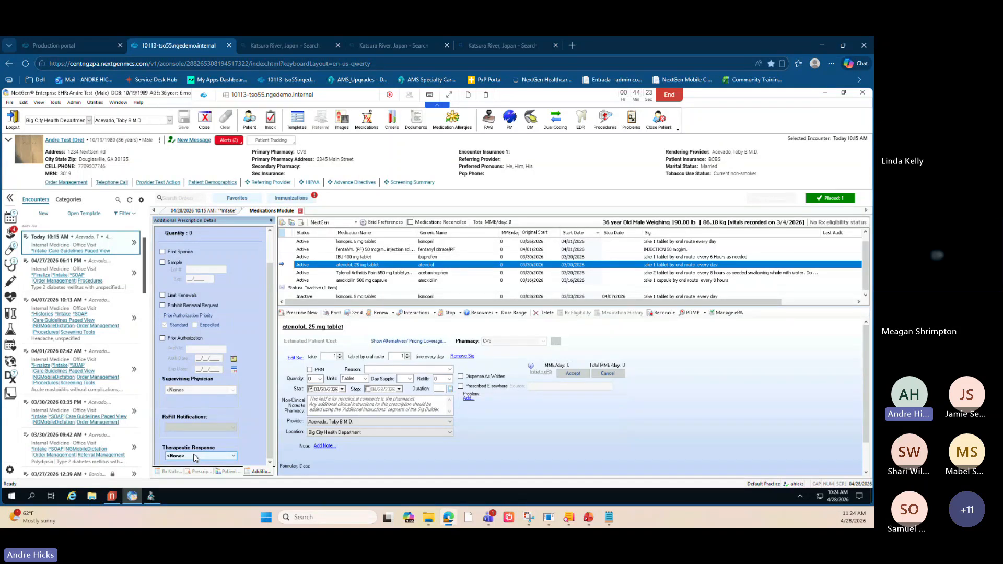
click(234, 458)
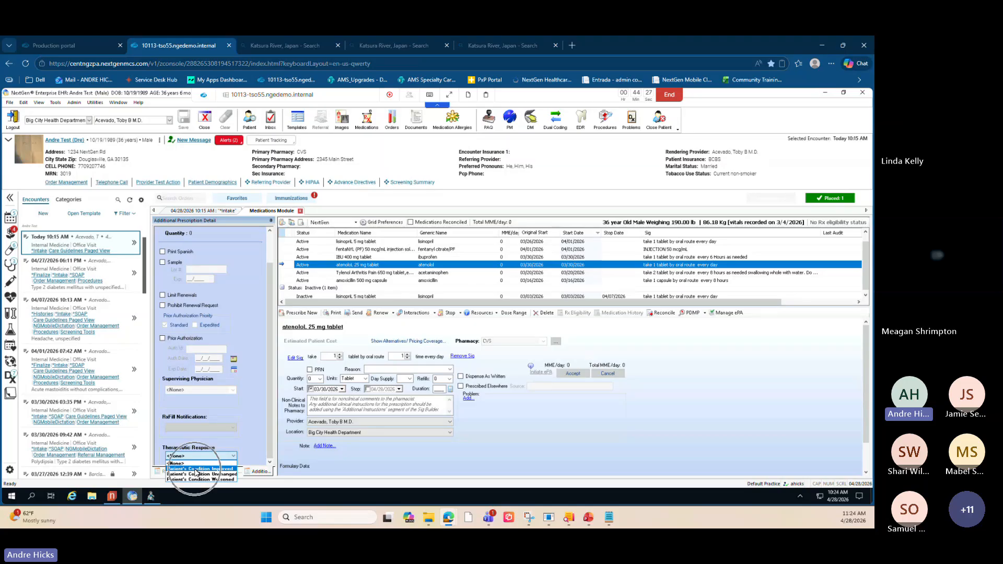
click(197, 476)
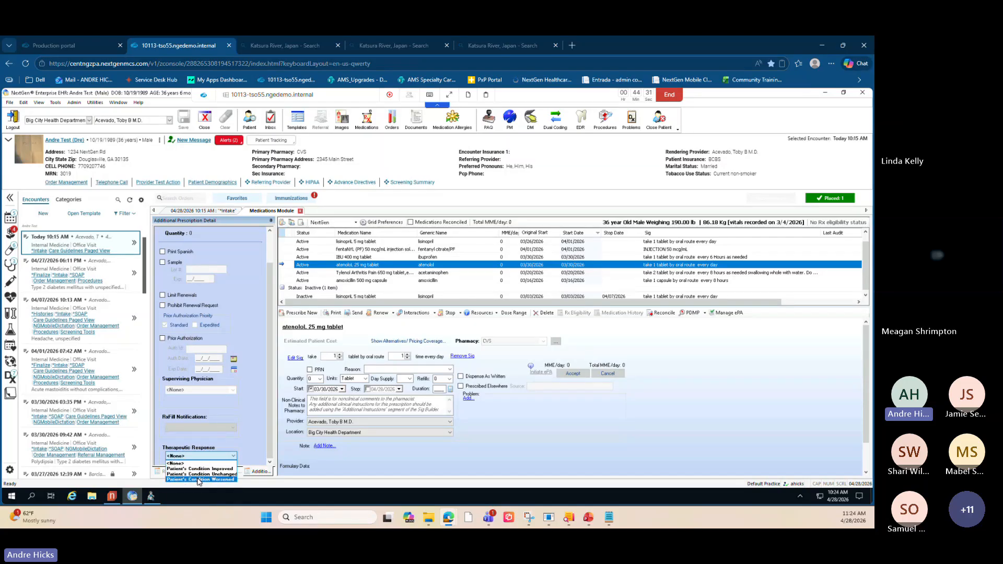
click(198, 481)
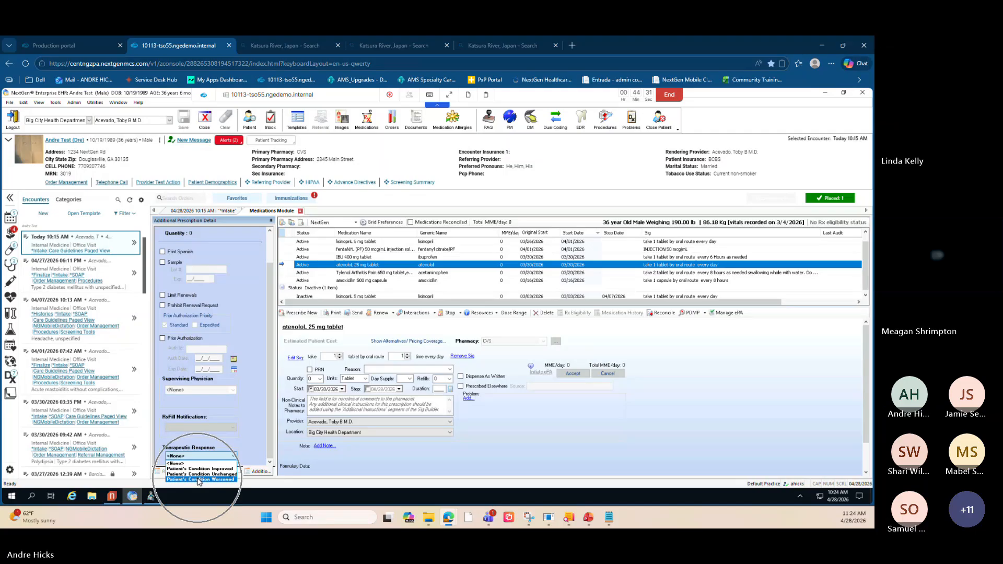
click(194, 450)
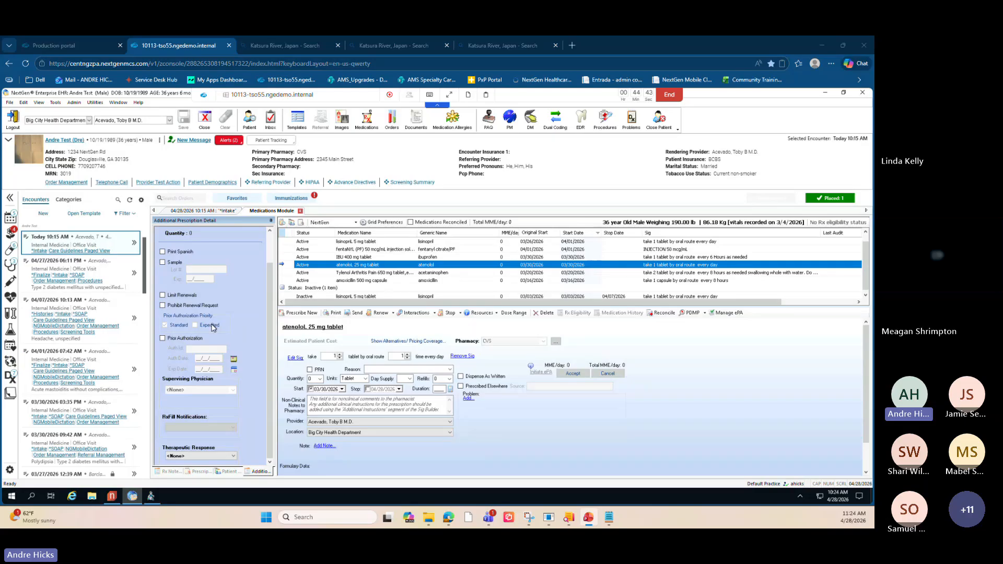
key(ctrl)
key(ctrl)
key(ctrl)
key(ctrl)
key(ctrl)
key(ctrl)
key(ctrl)
key(ctrl)
key(ctrl)
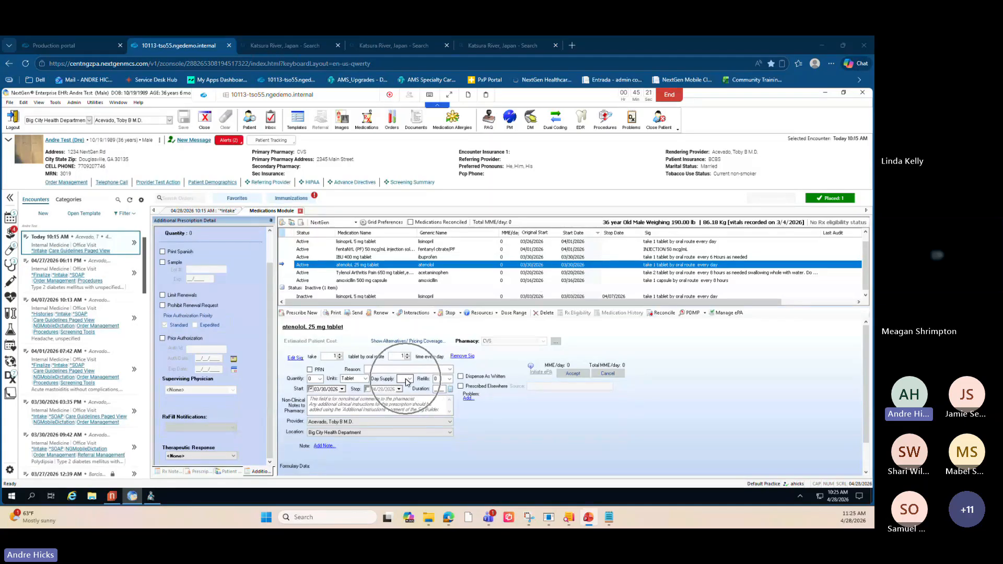
key(ctrl)
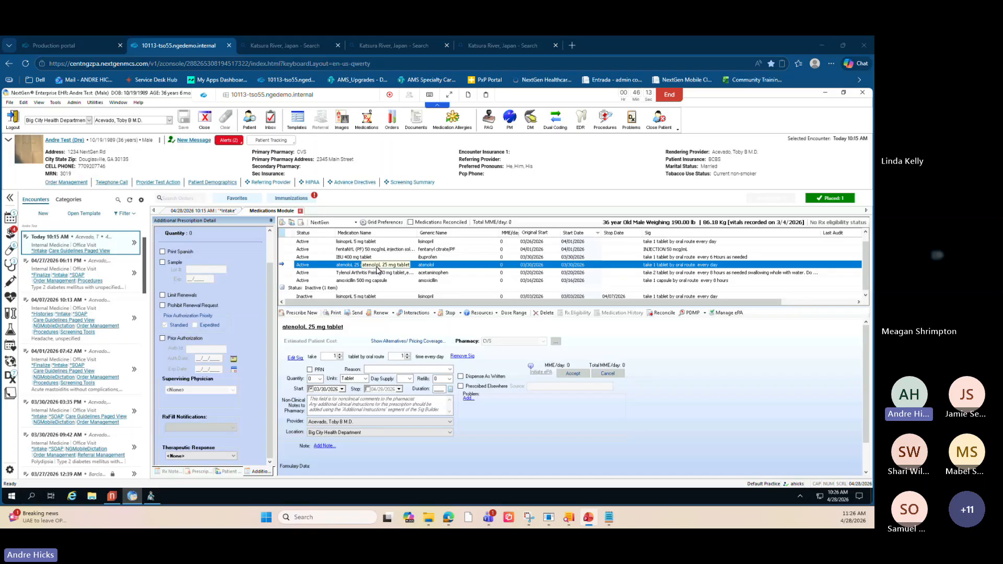
- Look over the atenolol row's context menu options, then close the Medications module
right_click(418, 267)
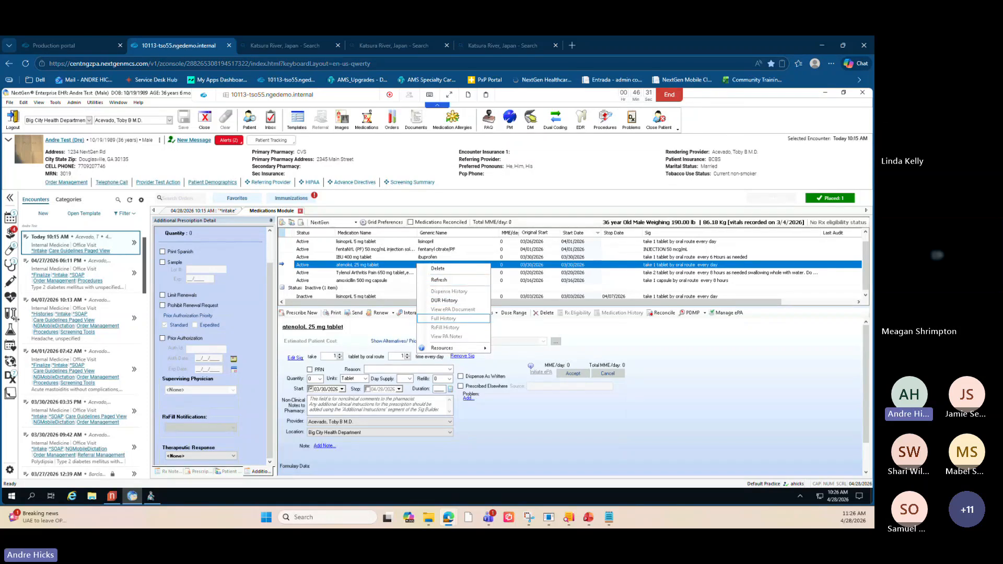
click(642, 336)
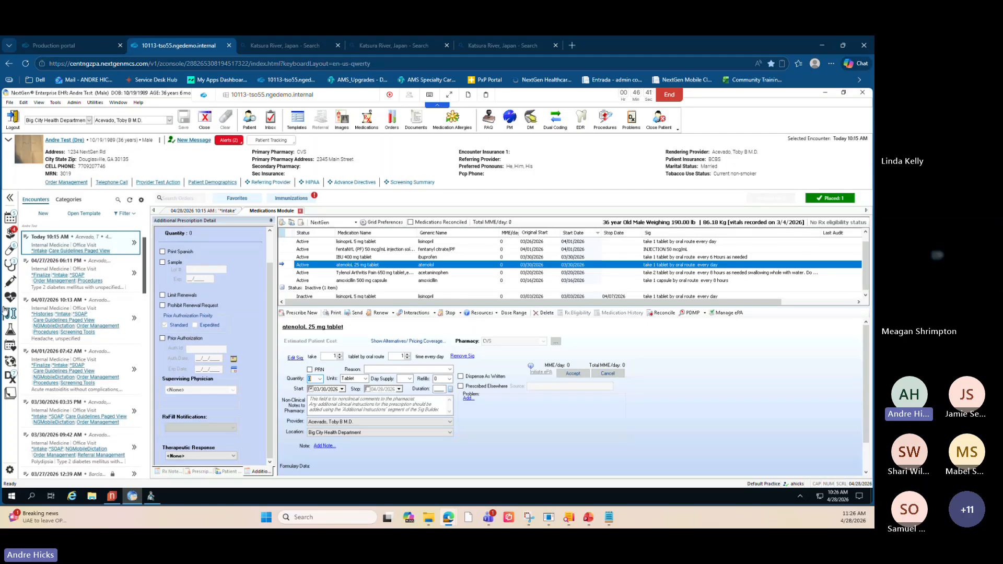
mouse_move(6, 312)
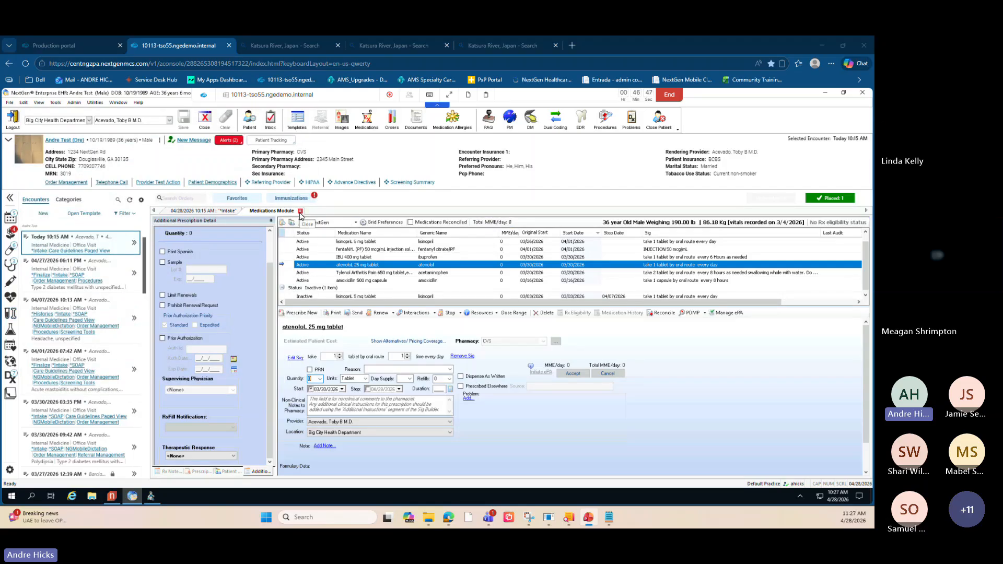
click(300, 211)
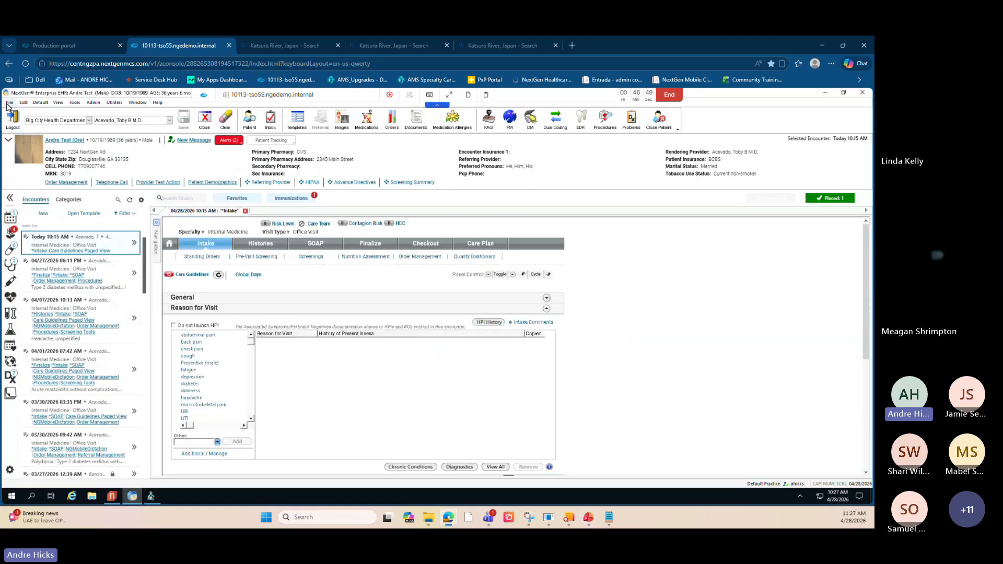
- Open the Pre Encounter Documentation practice template
click(9, 103)
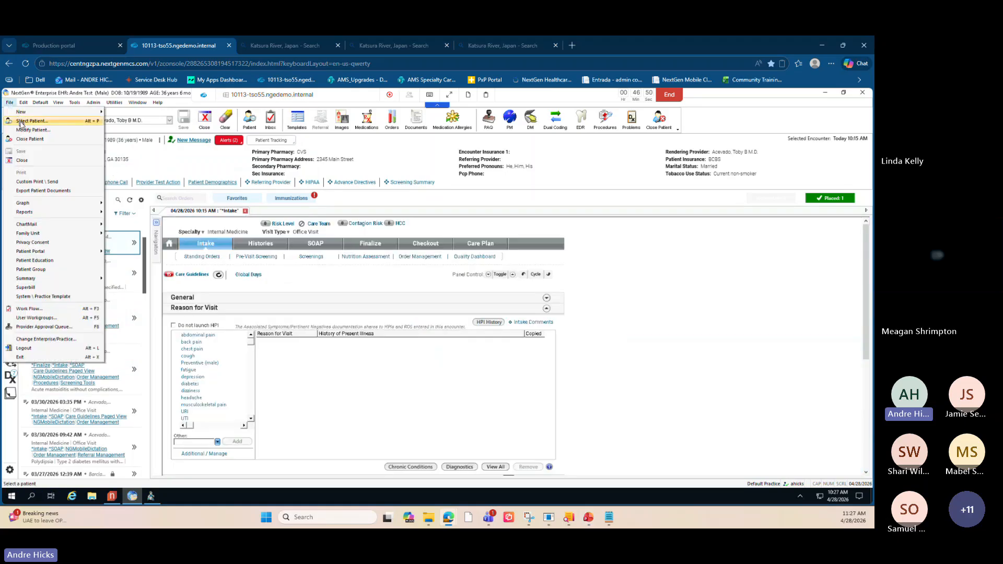
click(64, 297)
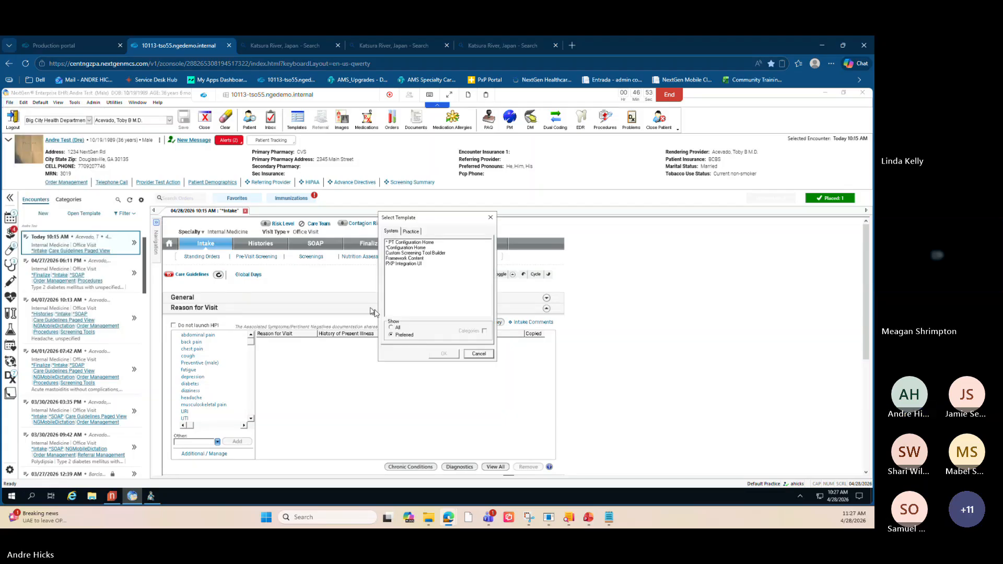
click(410, 233)
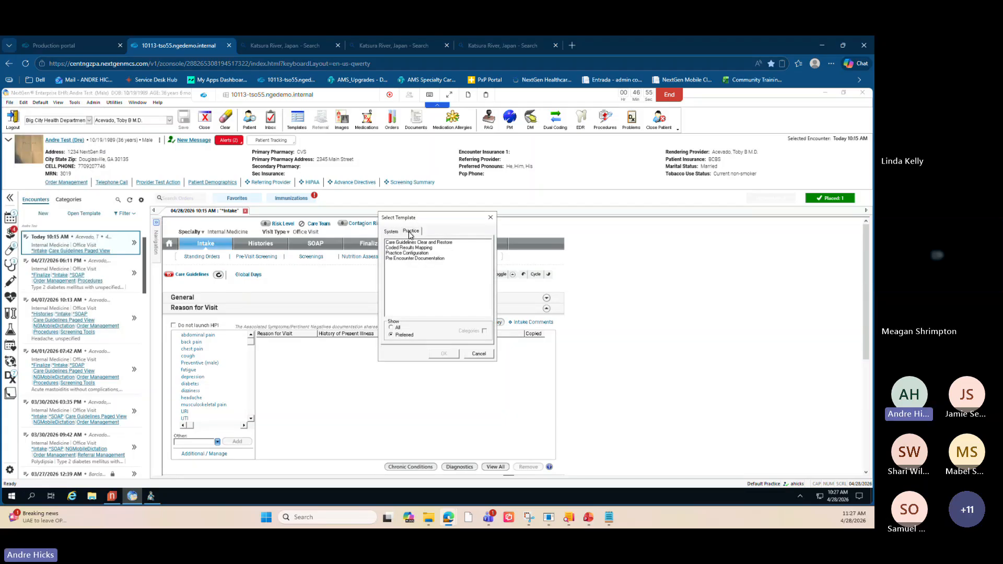
click(416, 259)
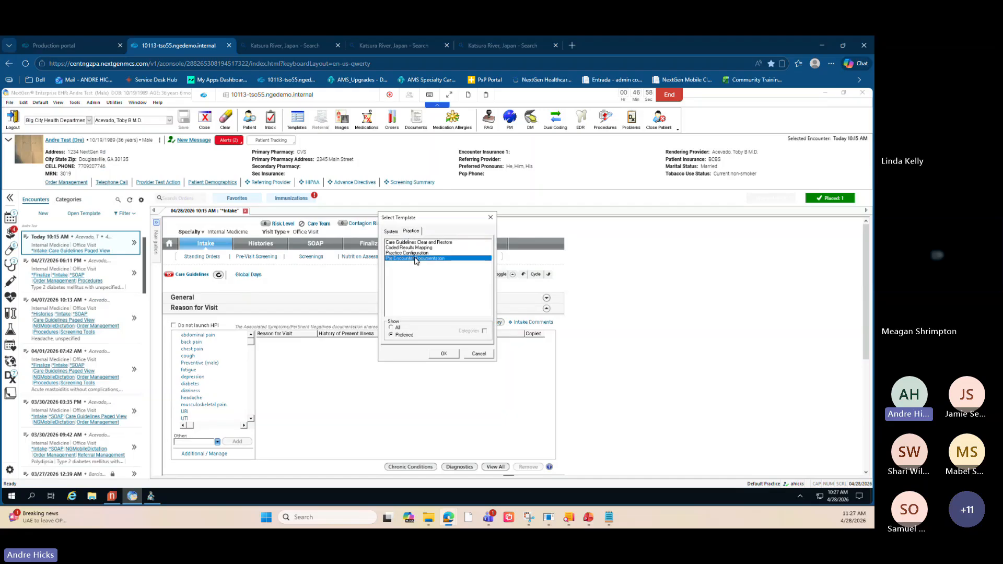
click(444, 353)
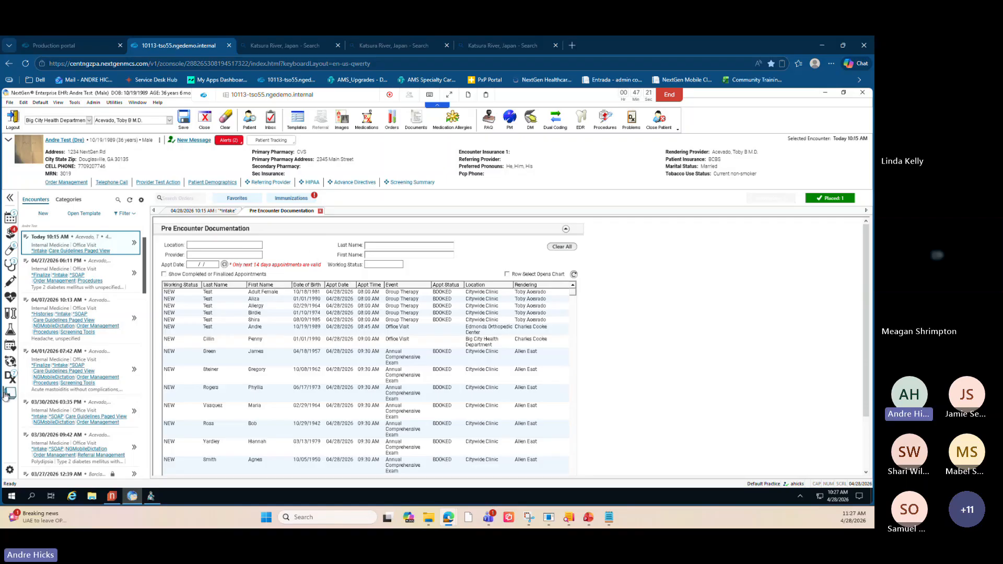
- Open the pre-encounter SOAP for the patient's 04/28/2026 08:45 AM office visit appointment
click(164, 275)
key(ctrl)
key(ctrl)
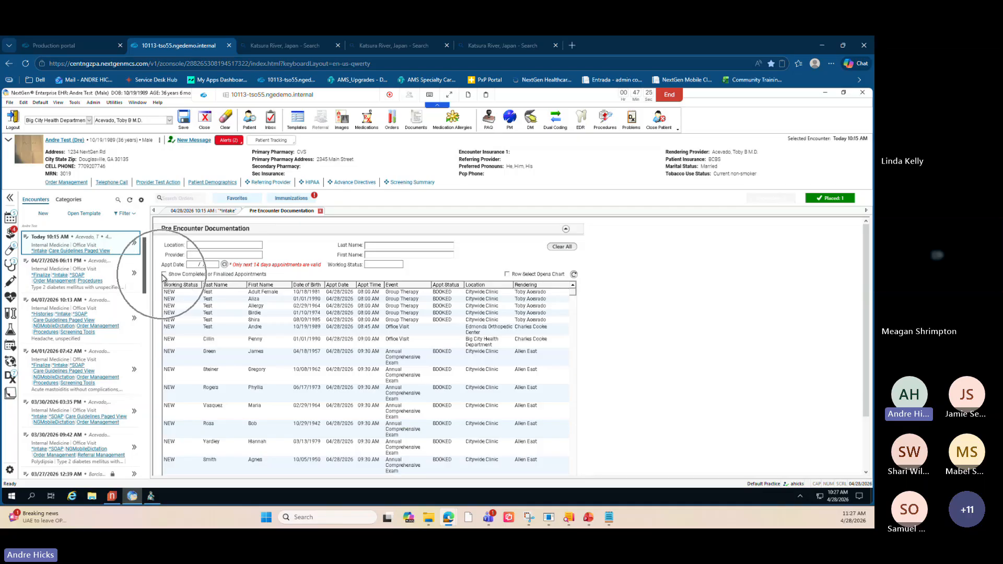
key(ctrl)
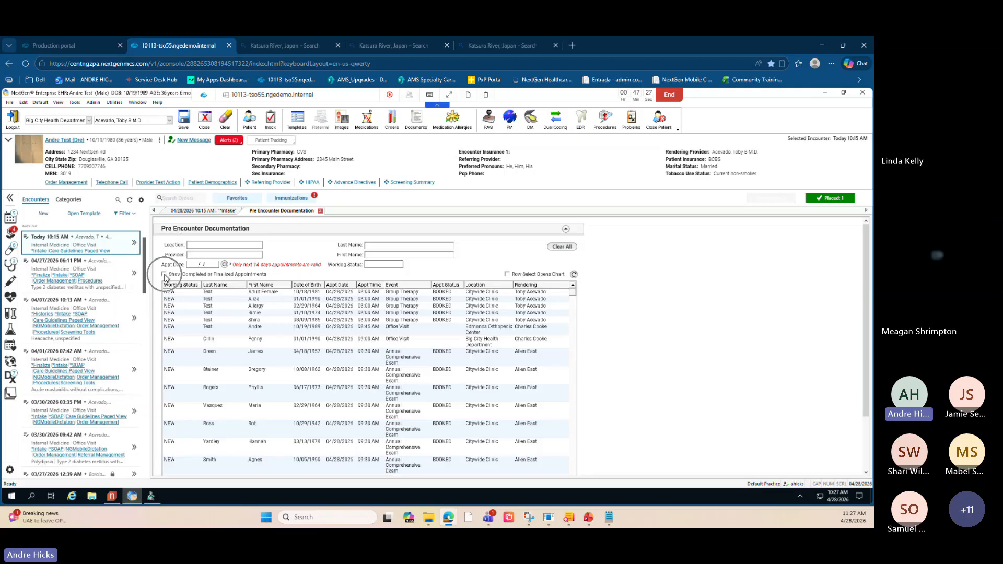
double_click(263, 328)
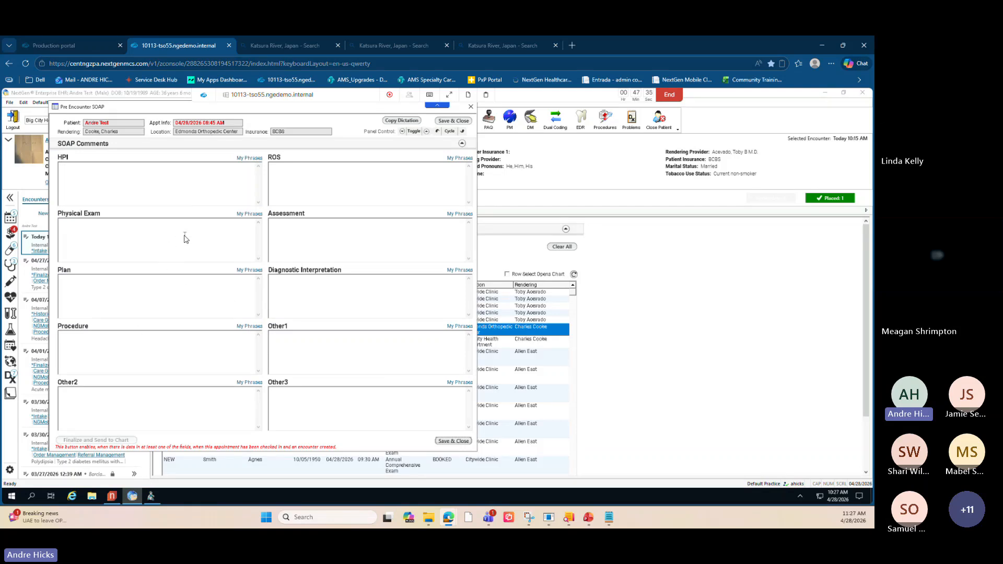
- Open Copy Dictation and review the mobile dictation history, selecting the 04/27/2026 entry, then close it
drag(155, 111, 200, 128)
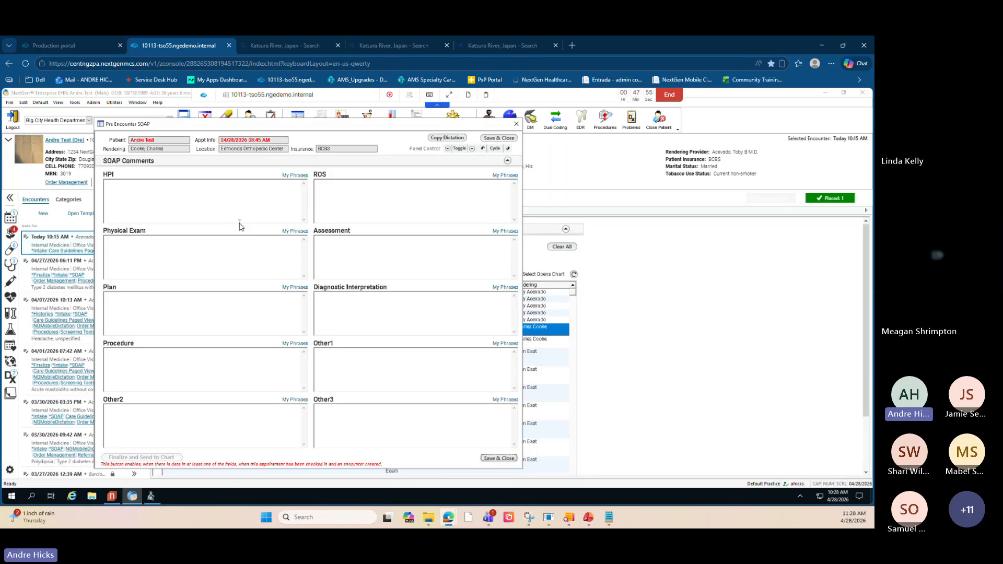
click(154, 207)
click(446, 138)
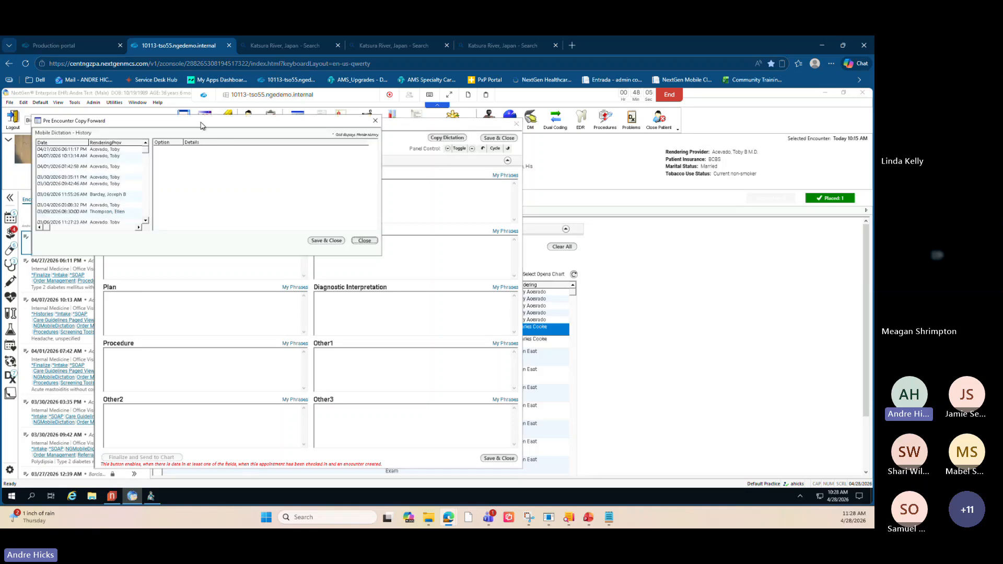
drag(200, 122, 225, 130)
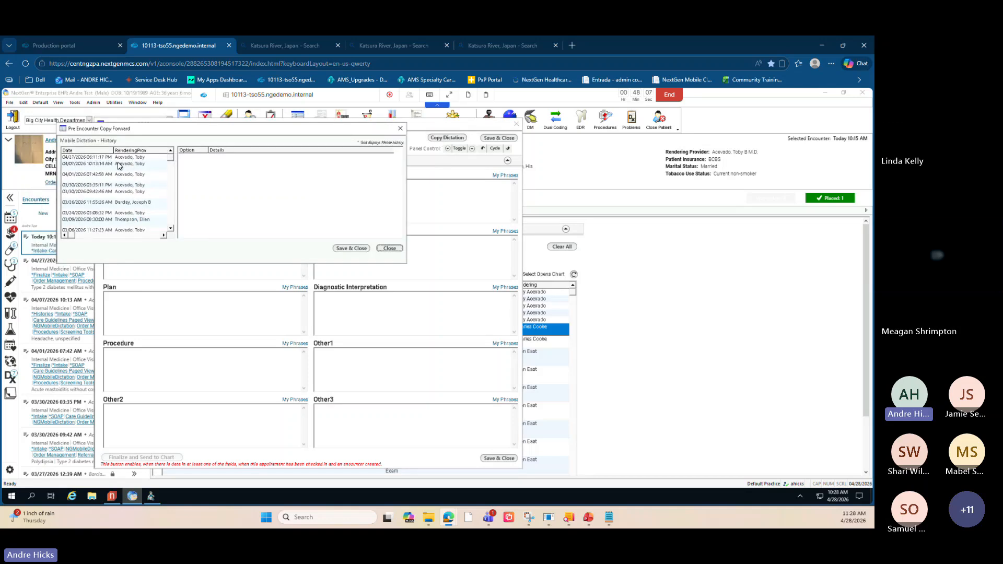
click(121, 158)
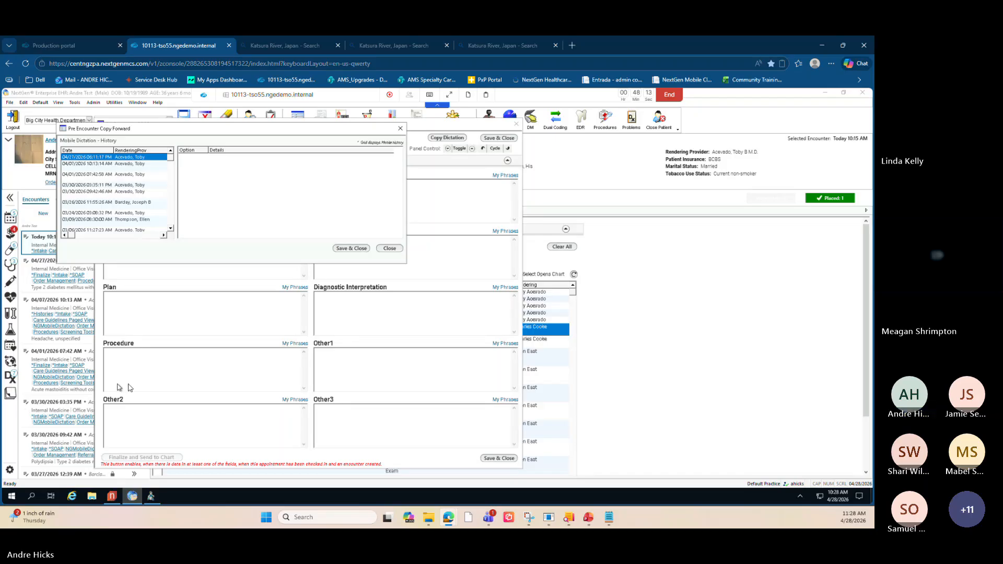
click(390, 249)
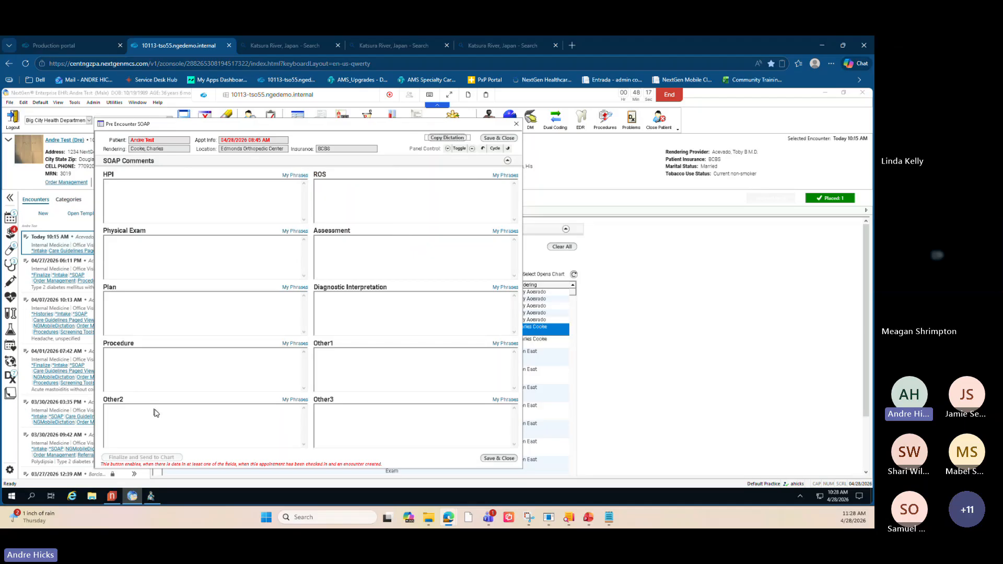
- Close the empty pre-encounter SOAP with Save & Close
drag(201, 125, 212, 116)
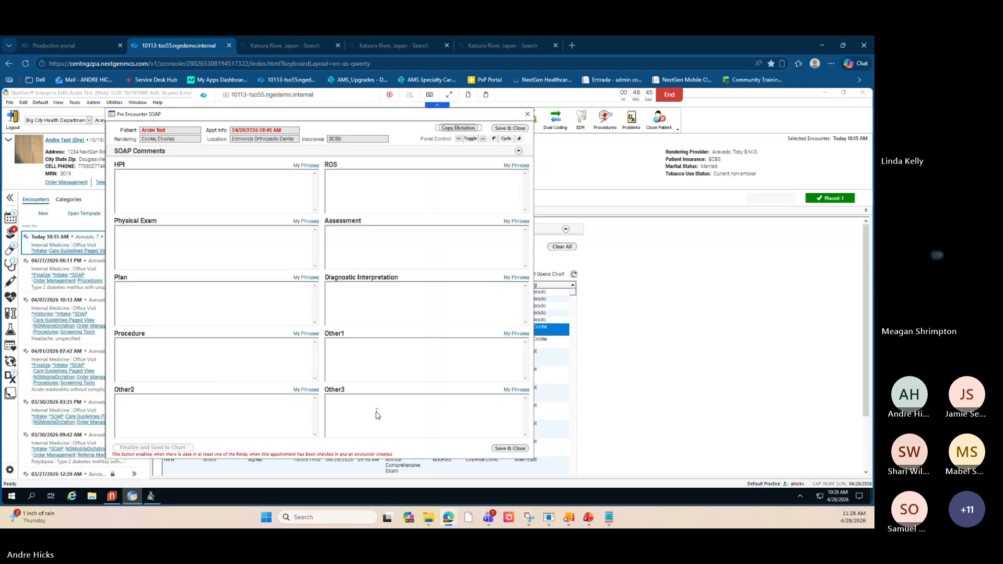
drag(235, 118, 257, 120)
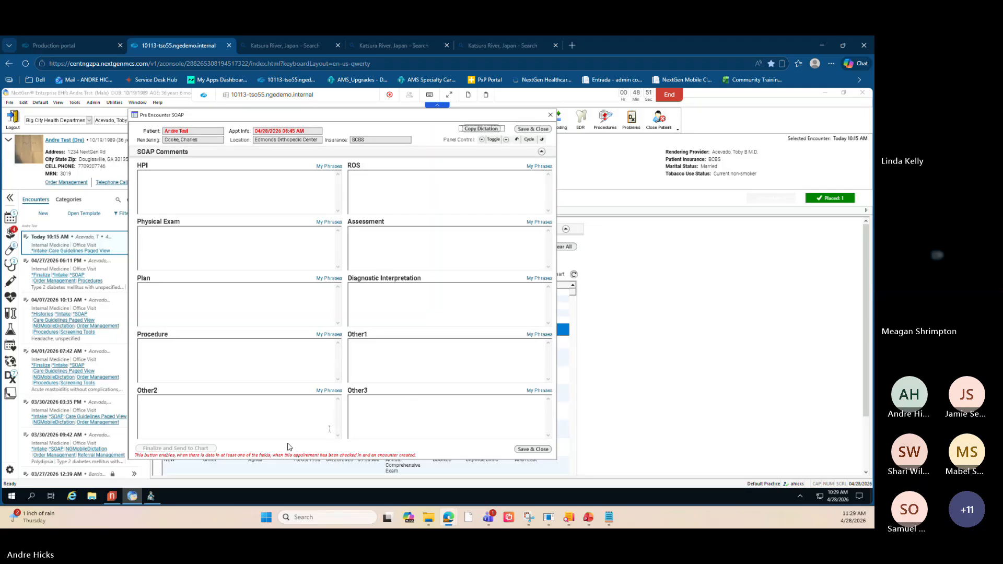
click(532, 449)
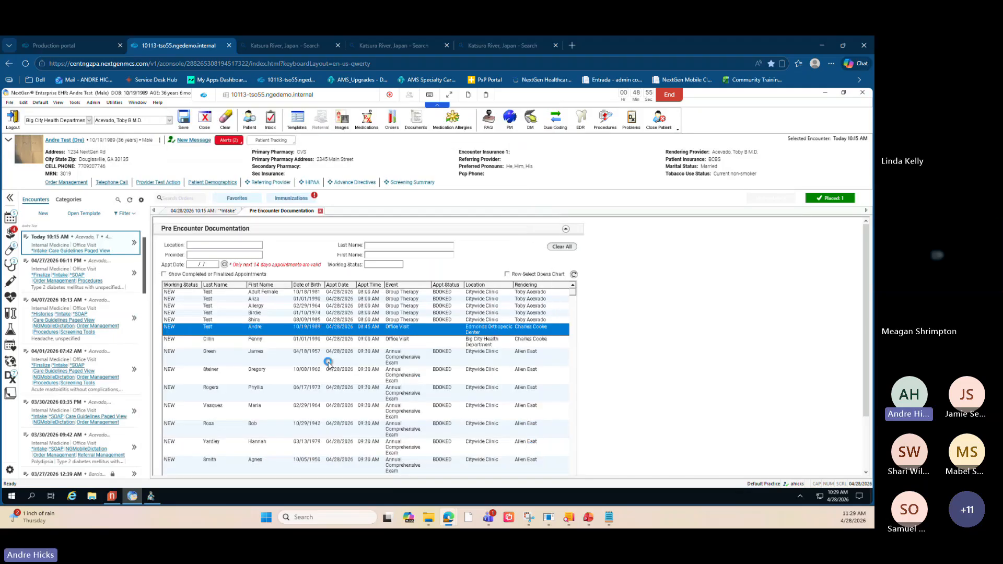
- Open the NGMobileDictation template for the current encounter
key(alt+Tab)
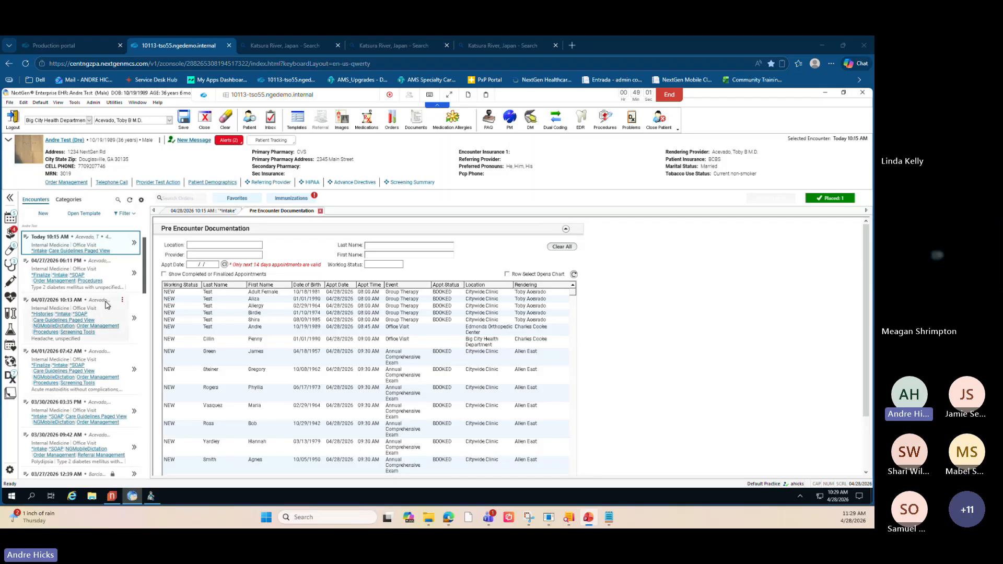
click(82, 214)
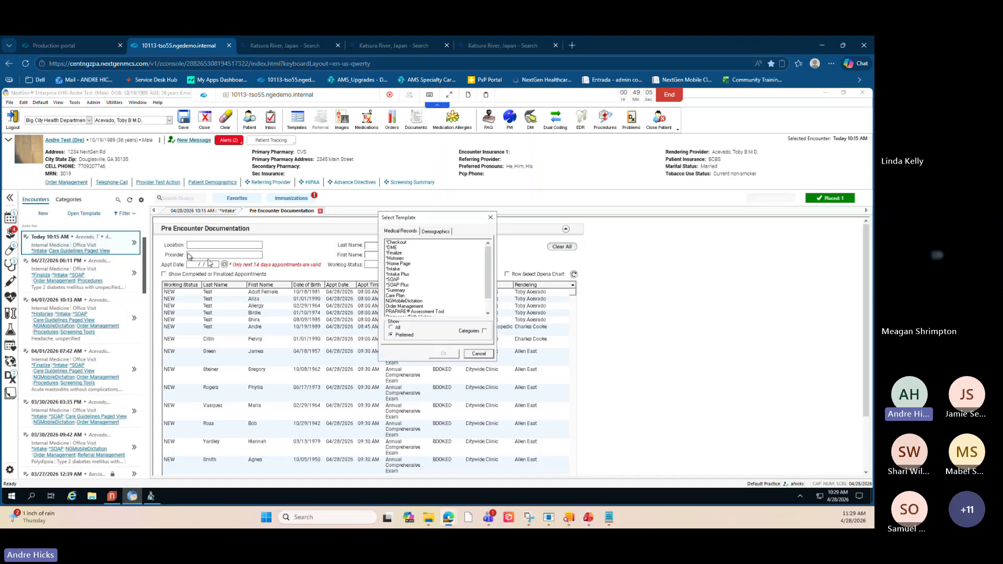
click(400, 301)
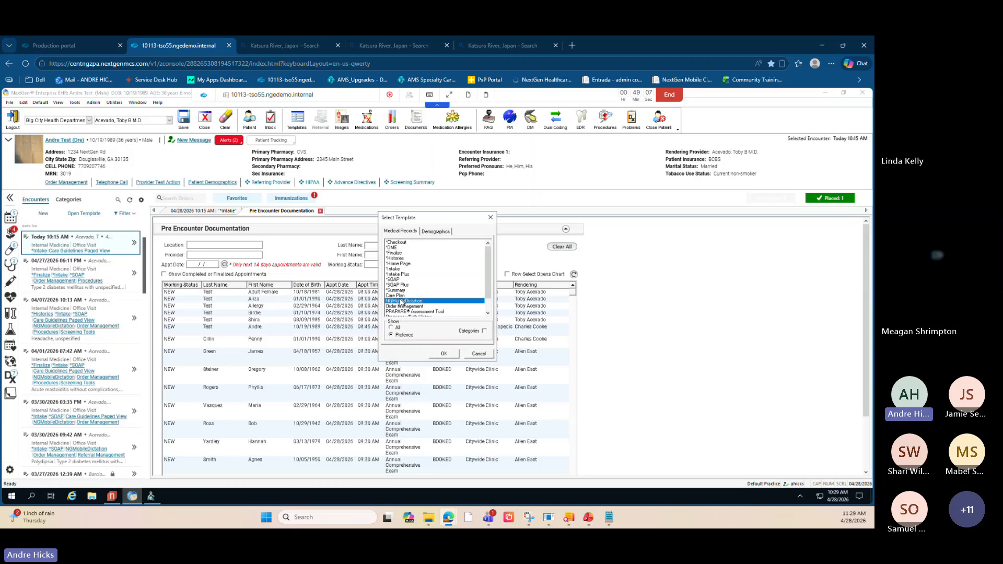
click(445, 355)
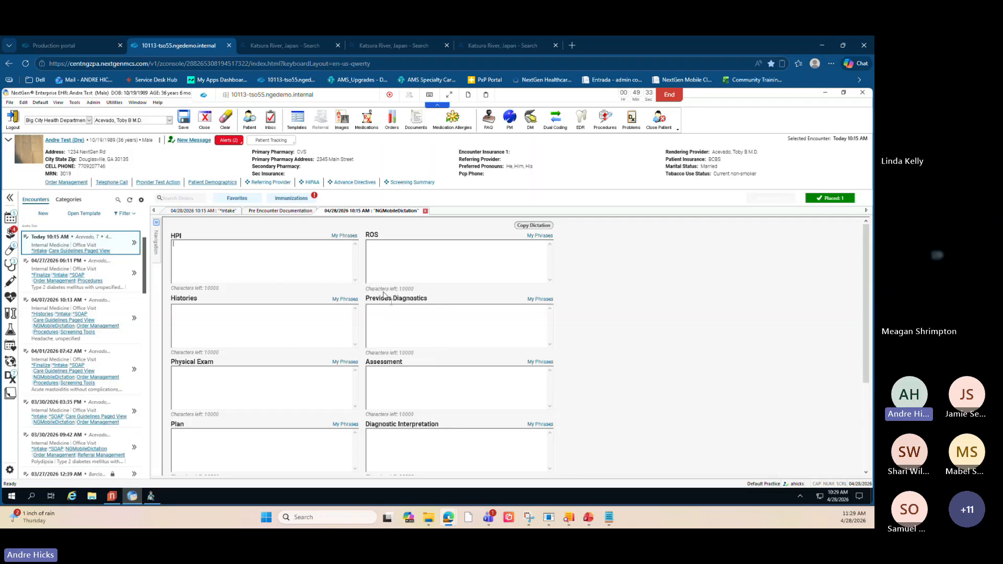
- Open the HPI My Phrases manager and cancel out of it without changes
click(344, 238)
click(346, 236)
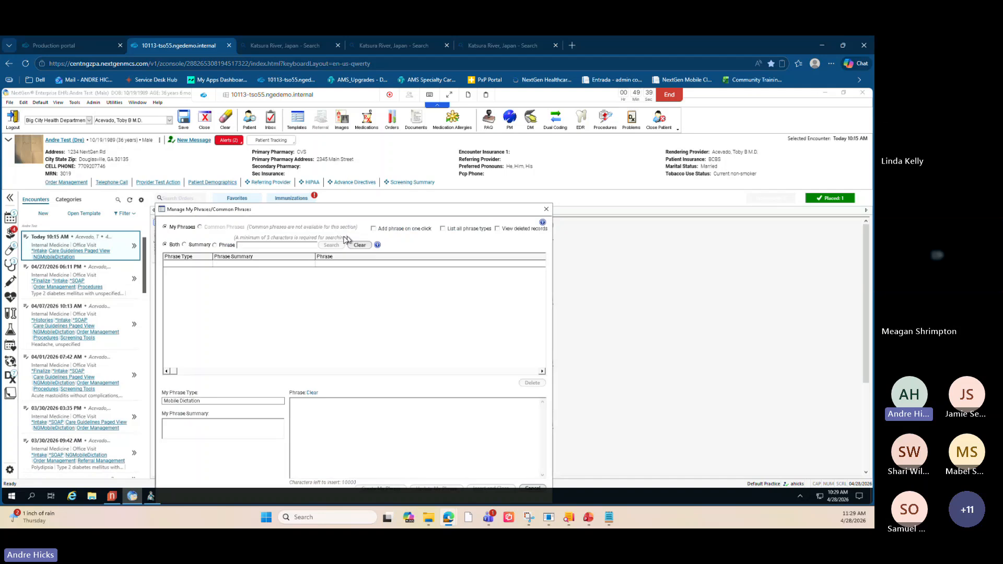
drag(215, 211, 215, 145)
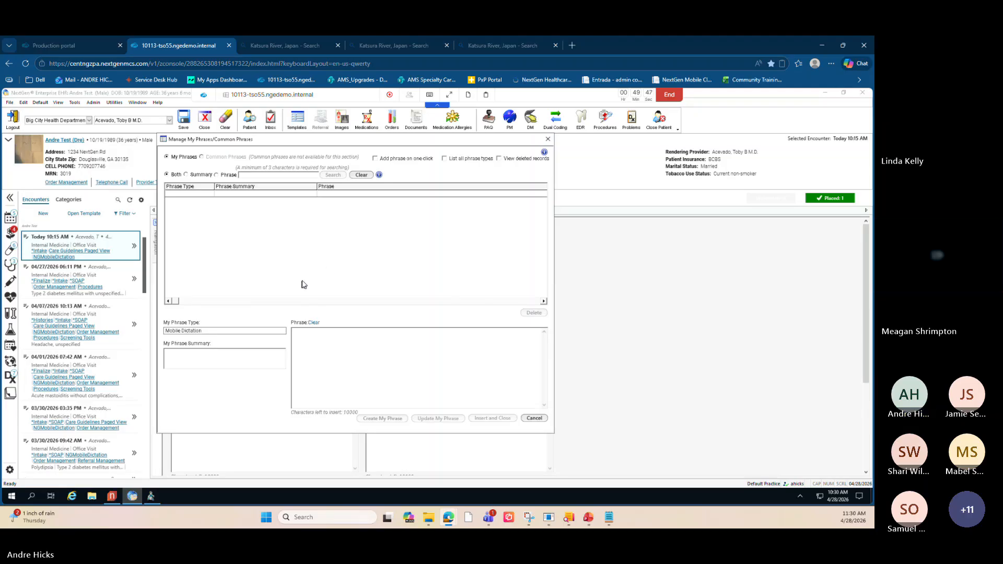
click(534, 419)
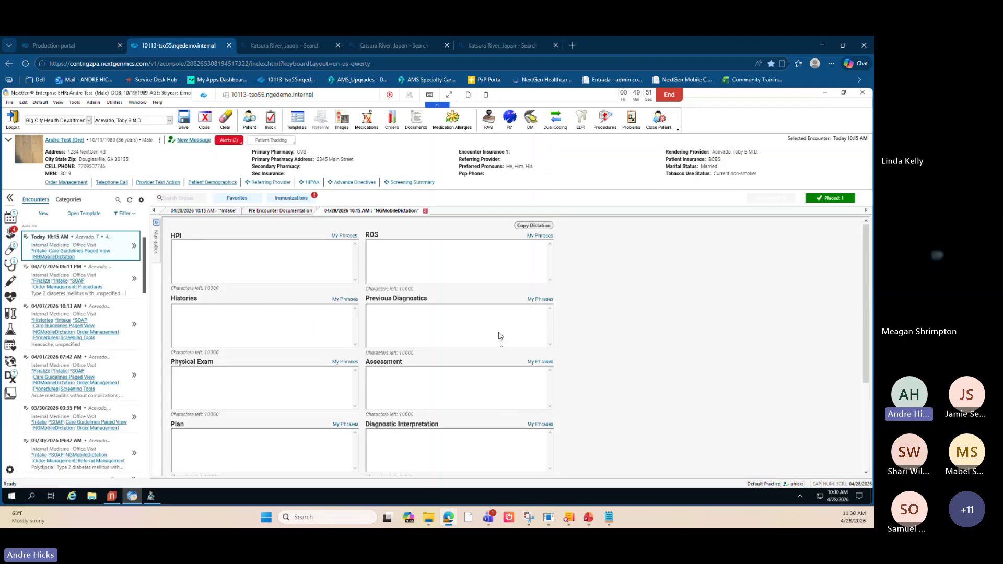
- Copy the HPI, PE and Diag sections of the 04/07/2026 mobile dictation into the note
click(528, 228)
click(528, 226)
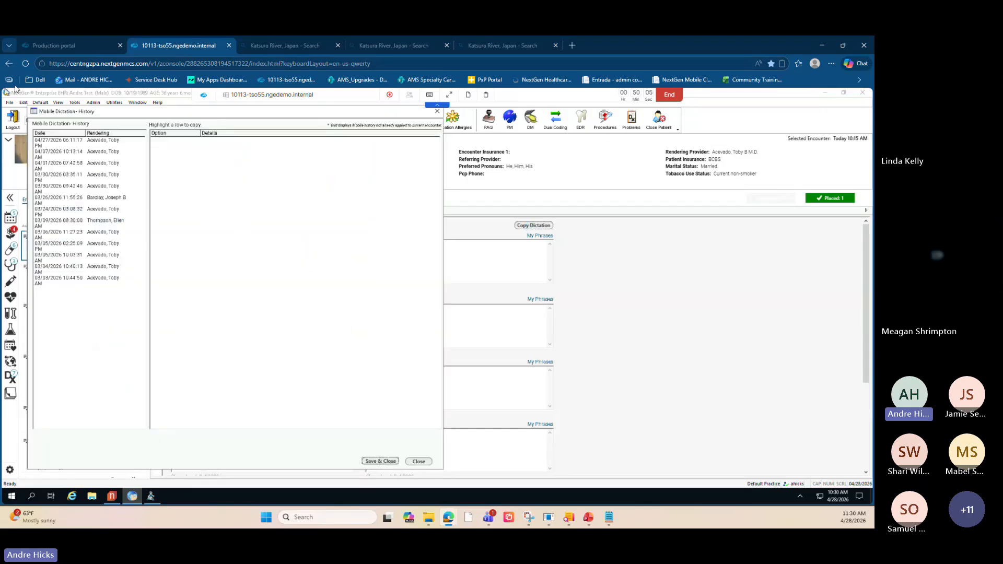
click(96, 142)
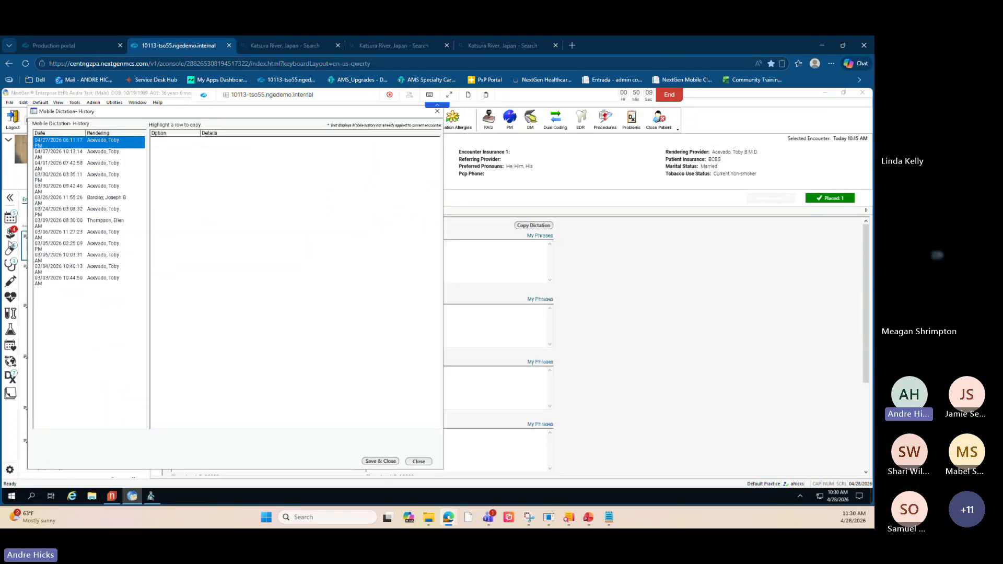
click(92, 154)
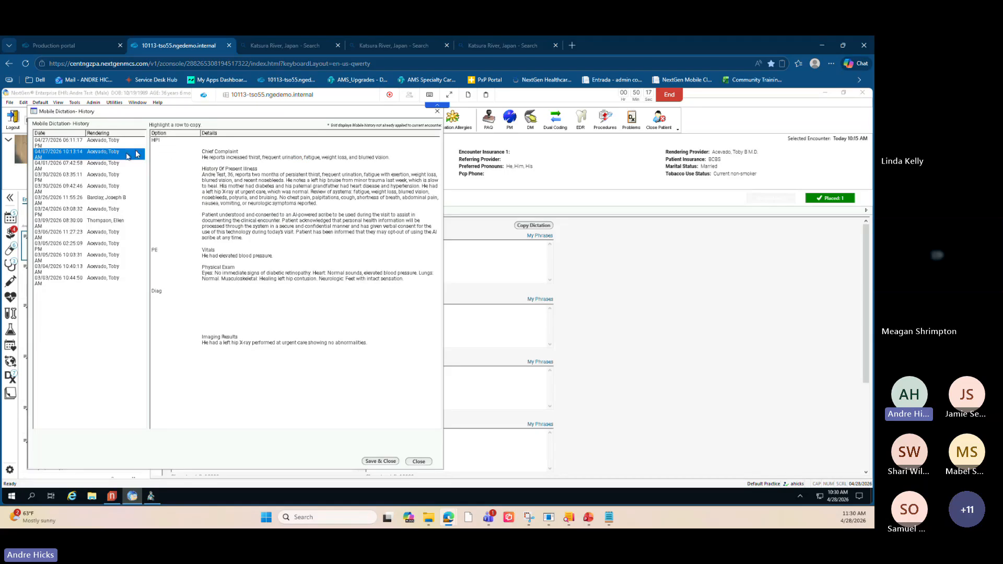
click(174, 158)
click(171, 263)
click(161, 300)
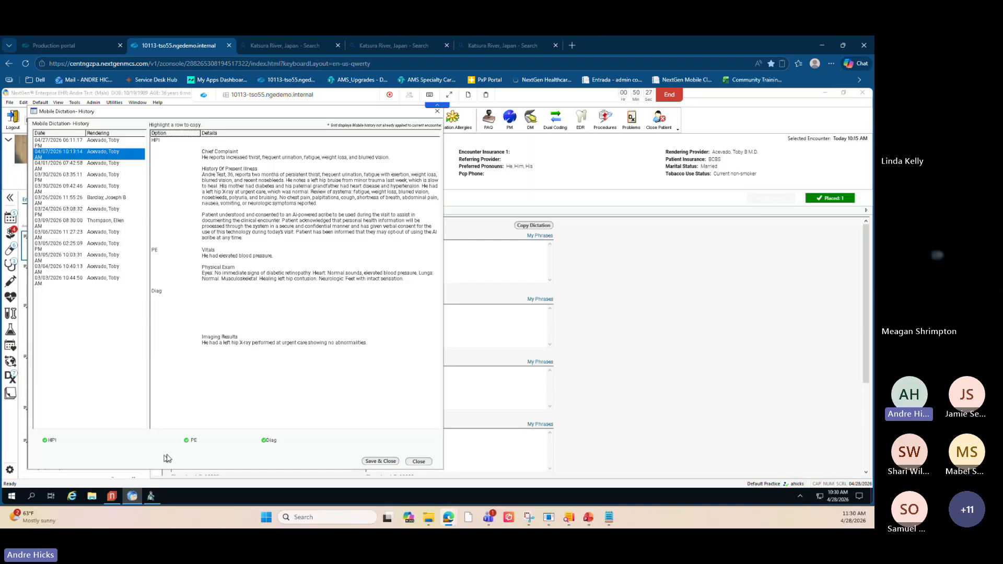
click(379, 462)
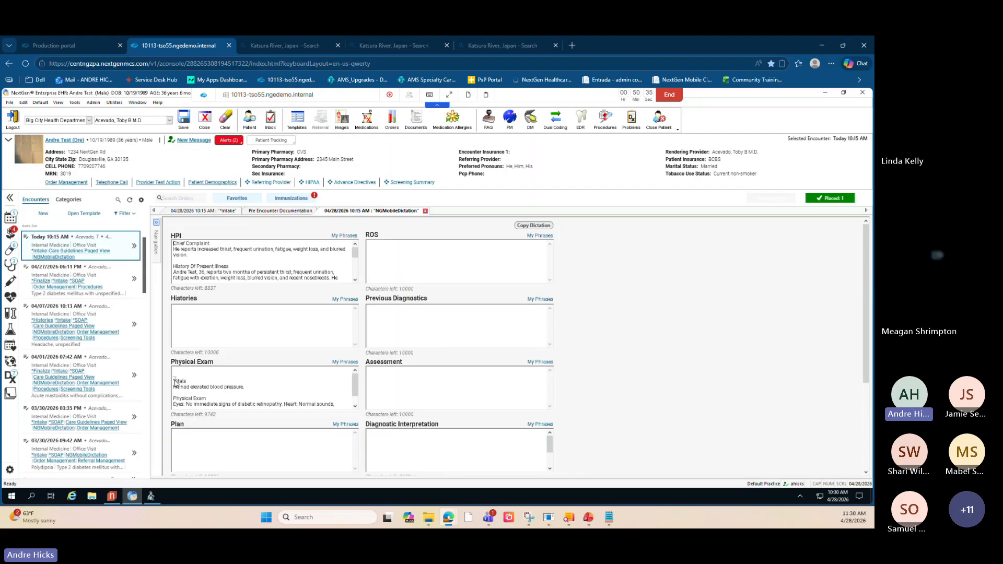
- Delete the blank lines at the top of the Physical Exam text
key(BackSpace)
key(BackSpace)
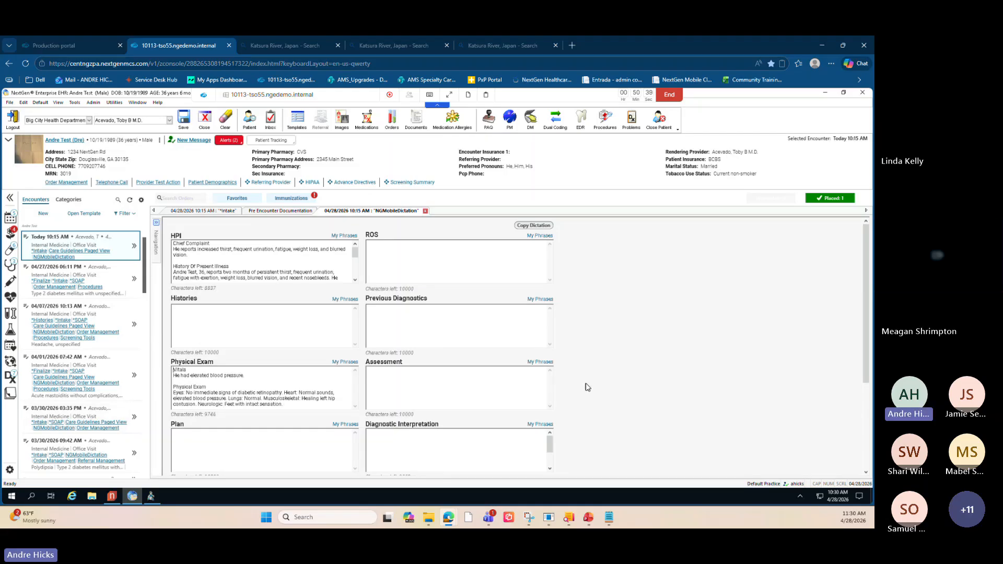
scroll(588, 387, down, 3)
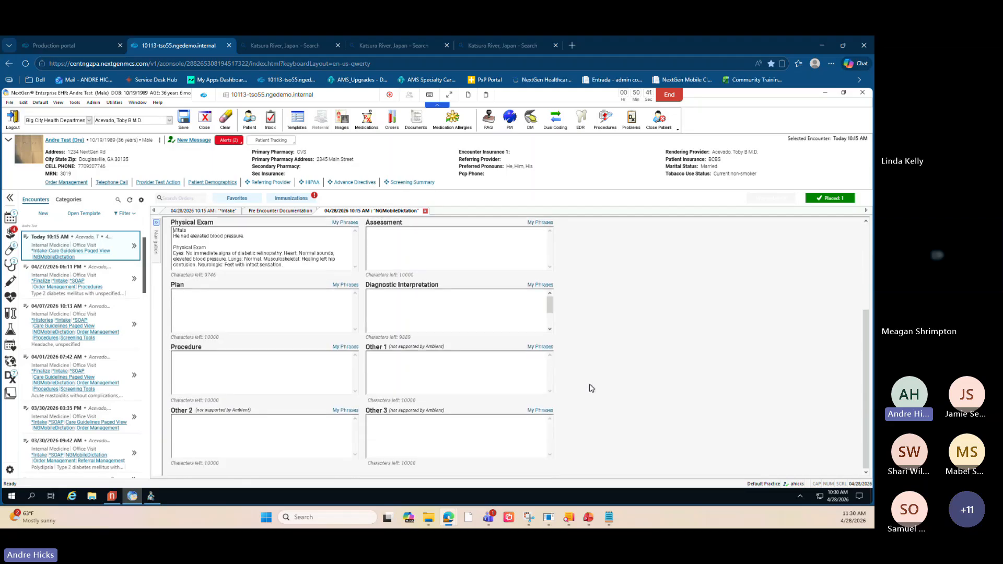
scroll(589, 387, up, 3)
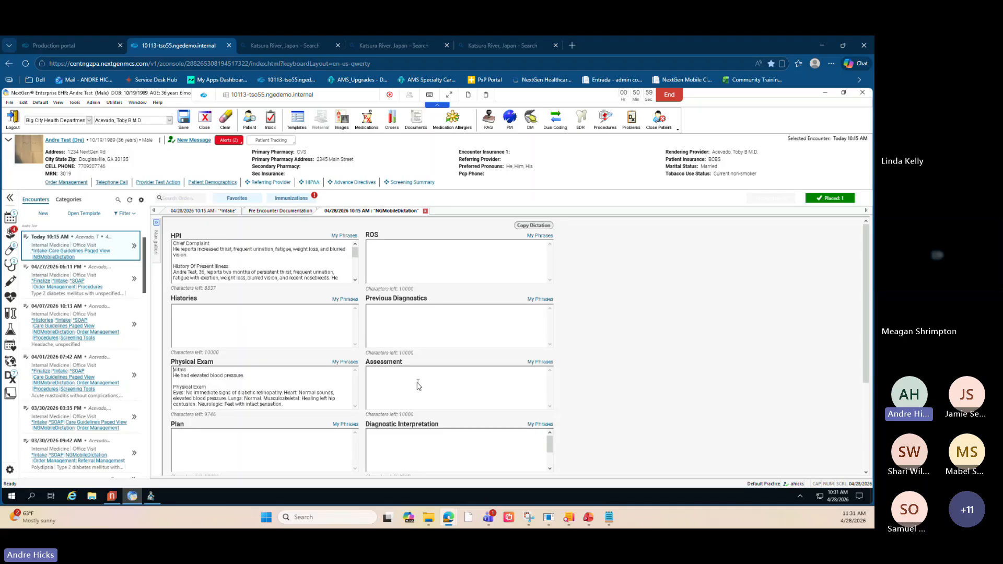
- Reopen Copy Dictation to preview the dictation history, viewing the 04/01/2026 entry, and close it without copying
click(445, 338)
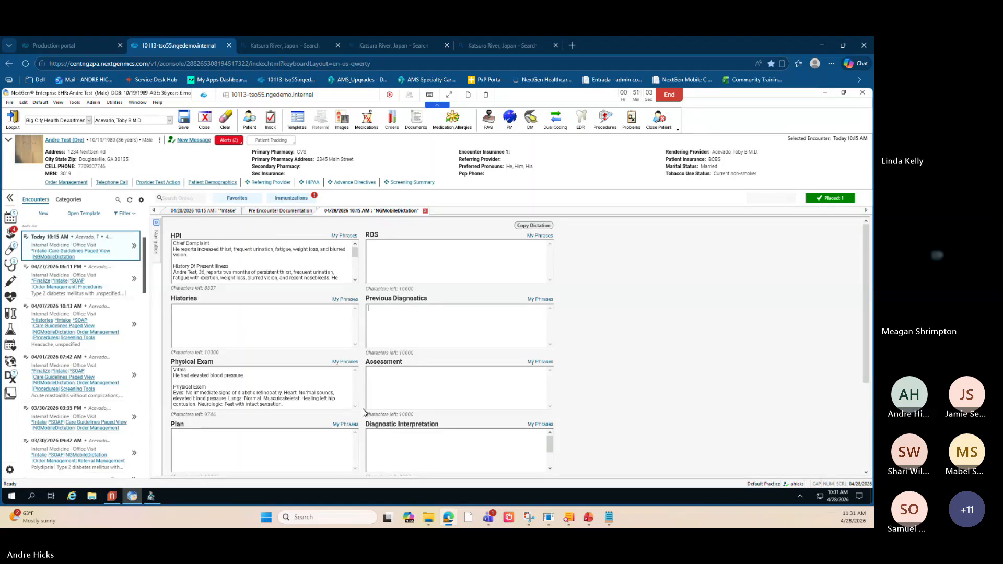
scroll(366, 411, down, 1)
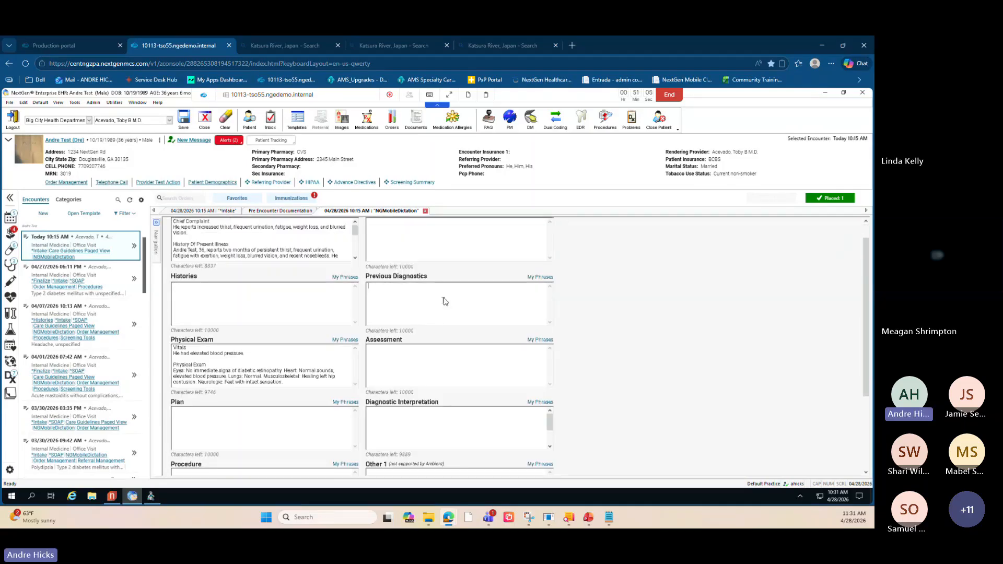
scroll(590, 268, up, 1)
click(534, 226)
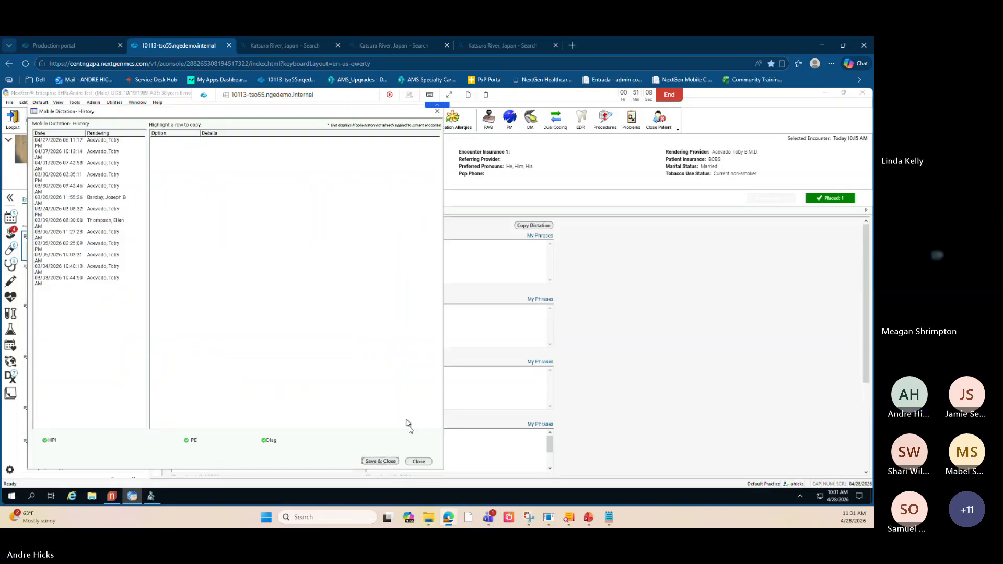
click(419, 462)
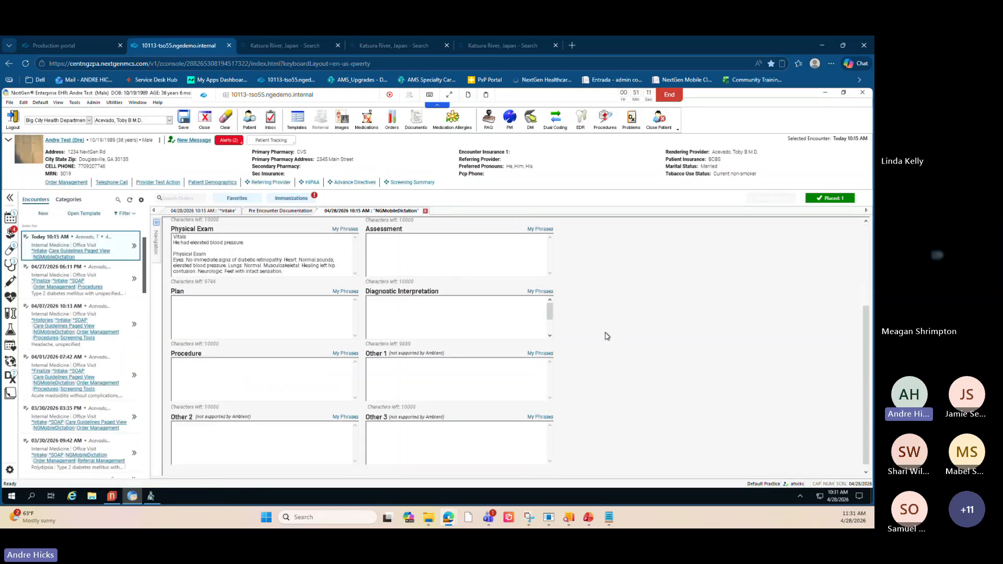
scroll(606, 336, up, 5)
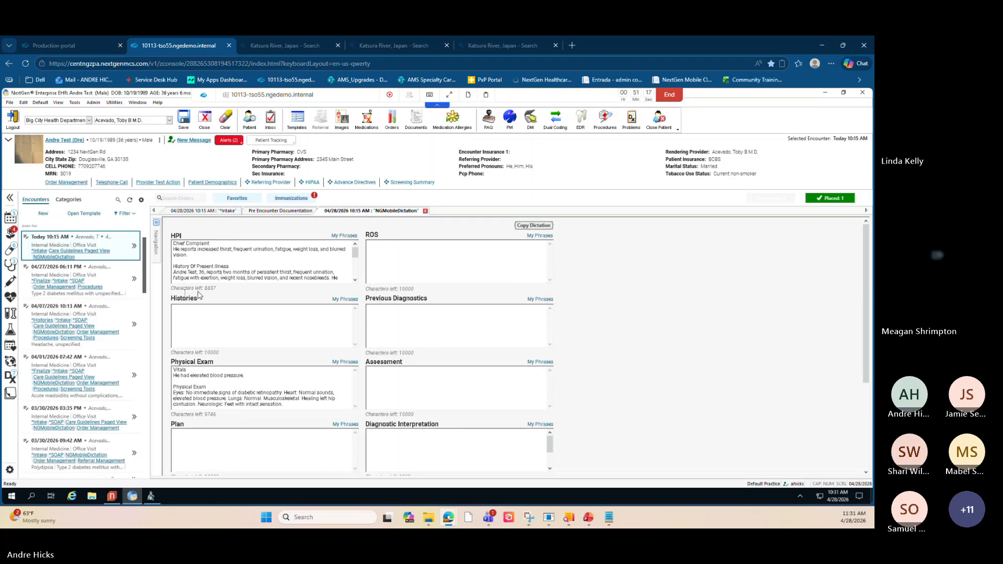
click(522, 226)
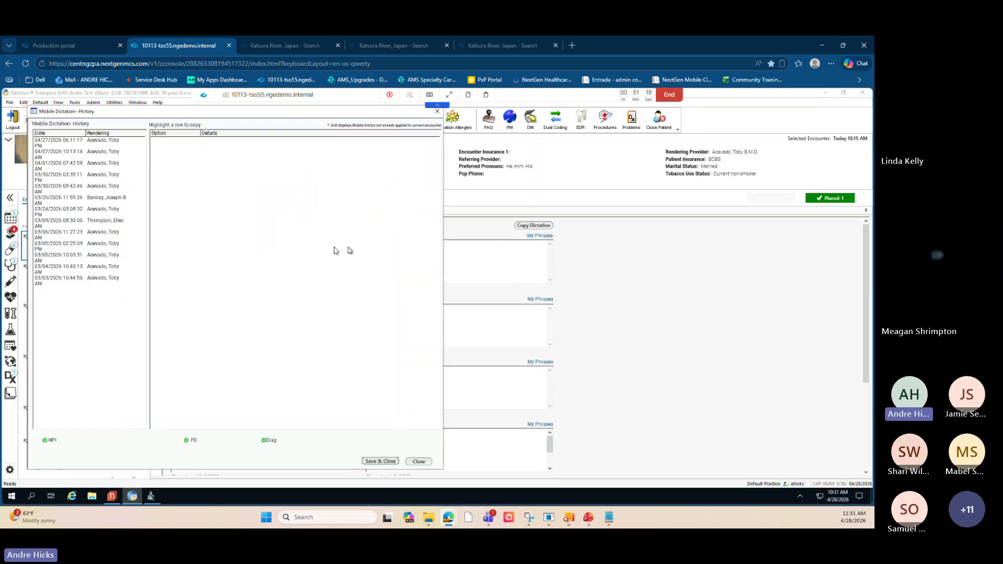
click(97, 165)
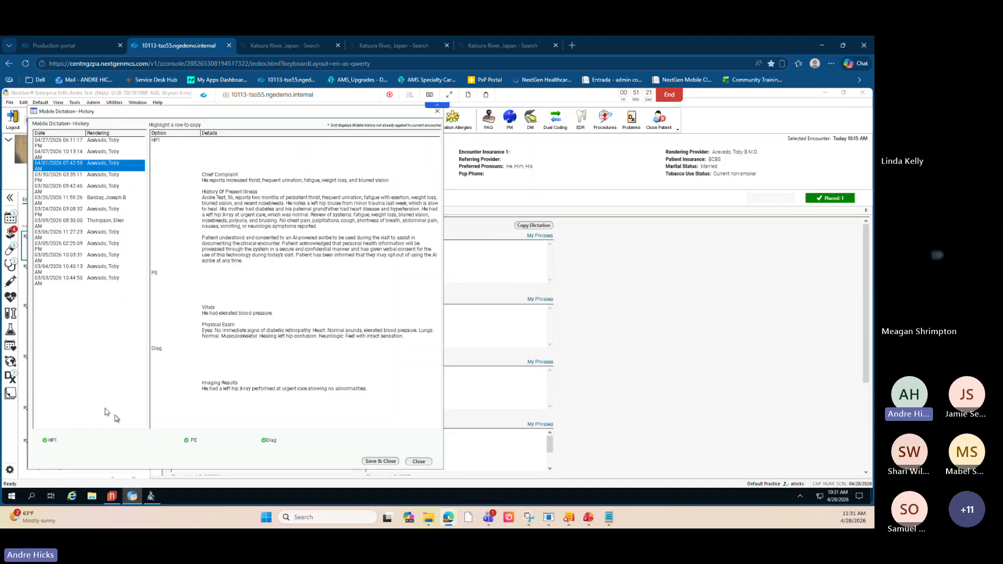
click(419, 462)
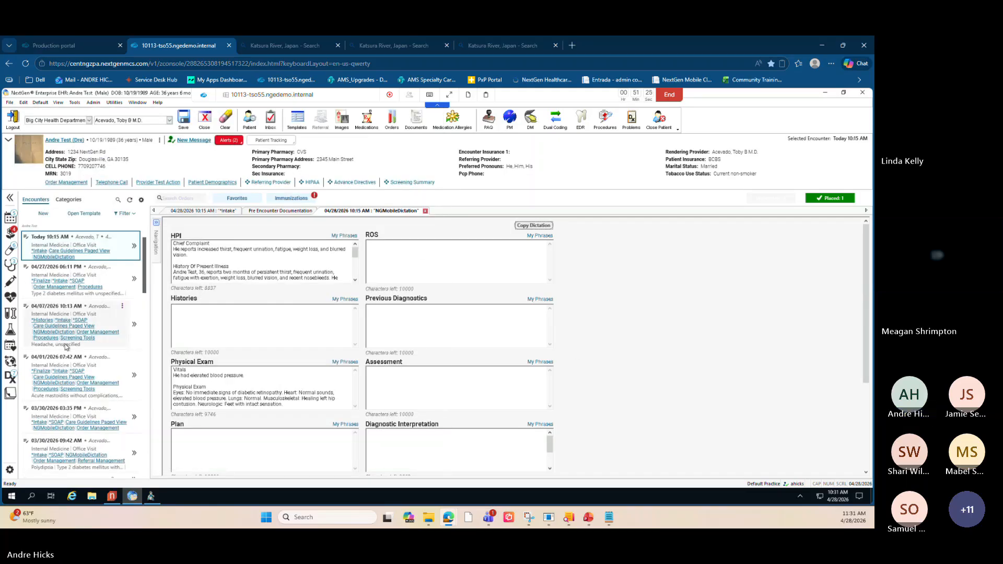
- Switch to the encounter's Intake template and review the Intake page sections
key(alt+Tab)
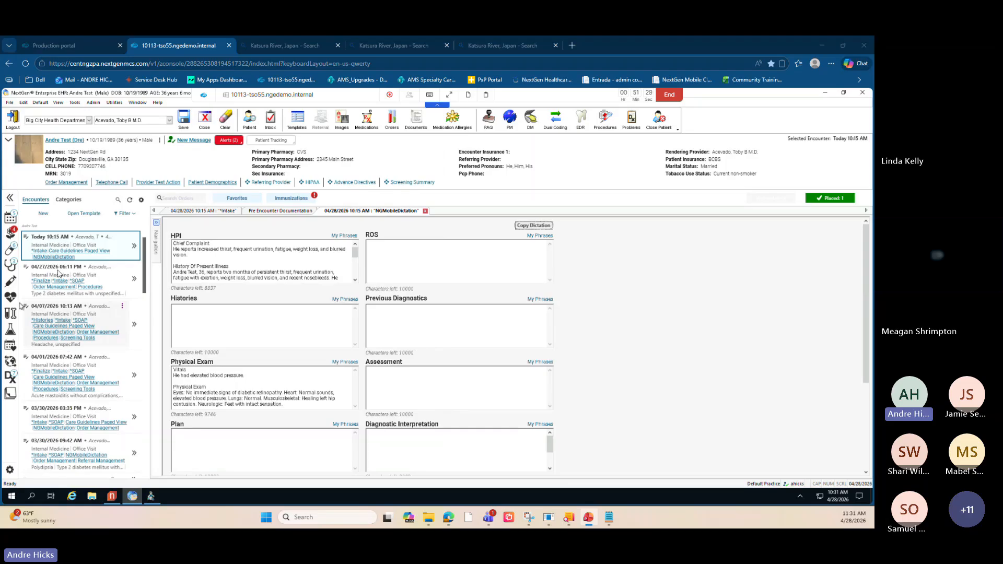
click(216, 212)
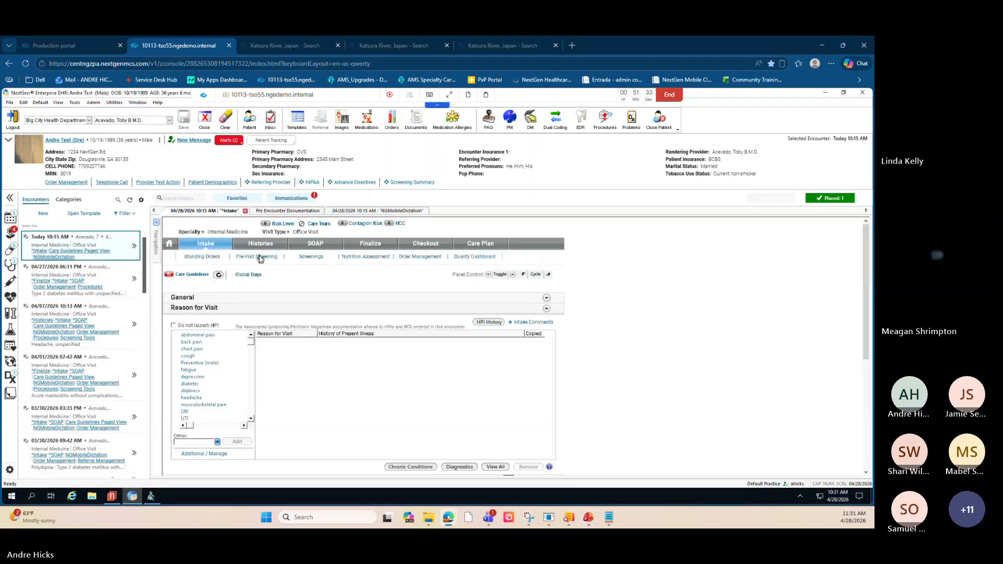
click(202, 249)
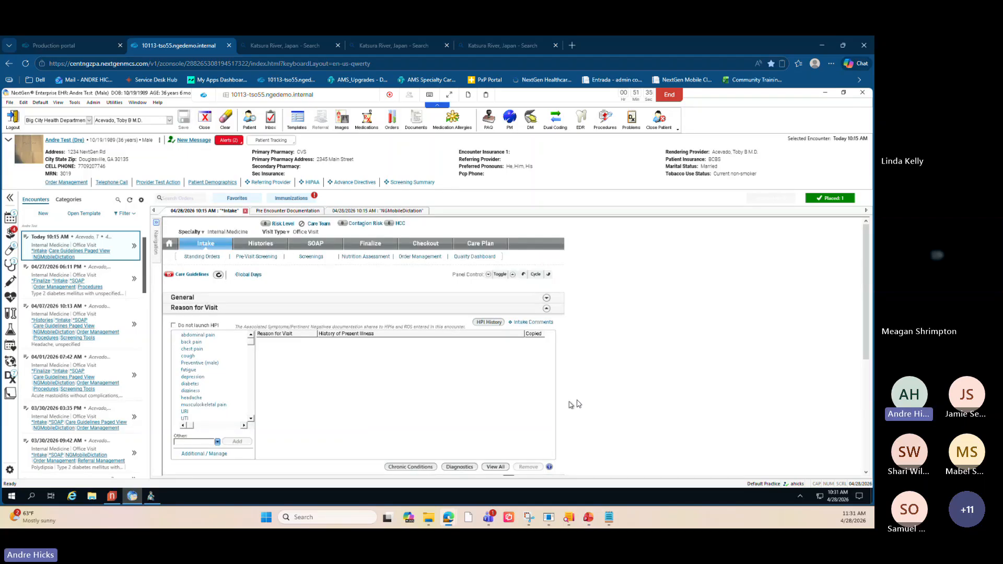
scroll(611, 348, down, 3)
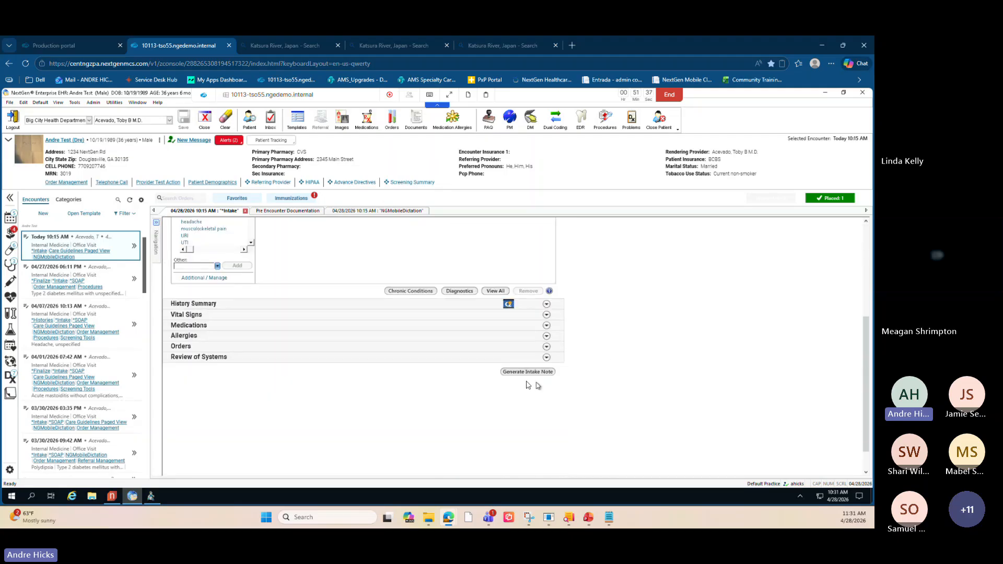
scroll(381, 346, up, 4)
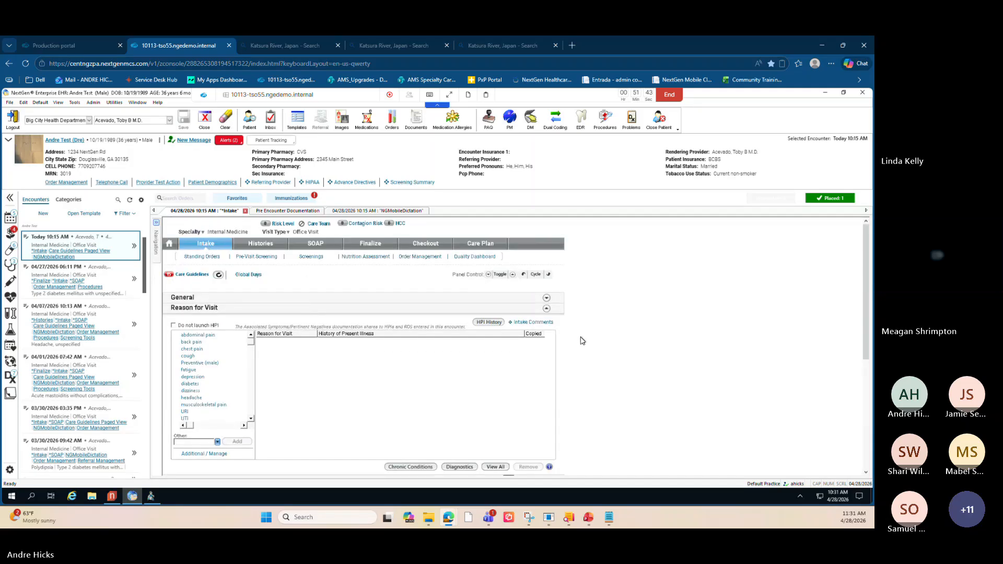
scroll(583, 347, down, 1)
scroll(583, 348, down, 3)
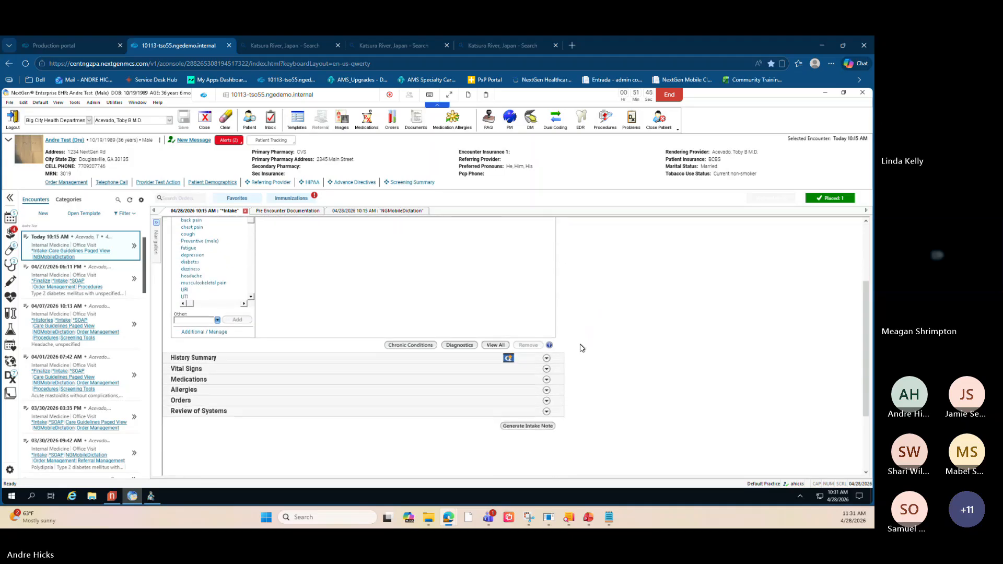
scroll(574, 347, up, 2)
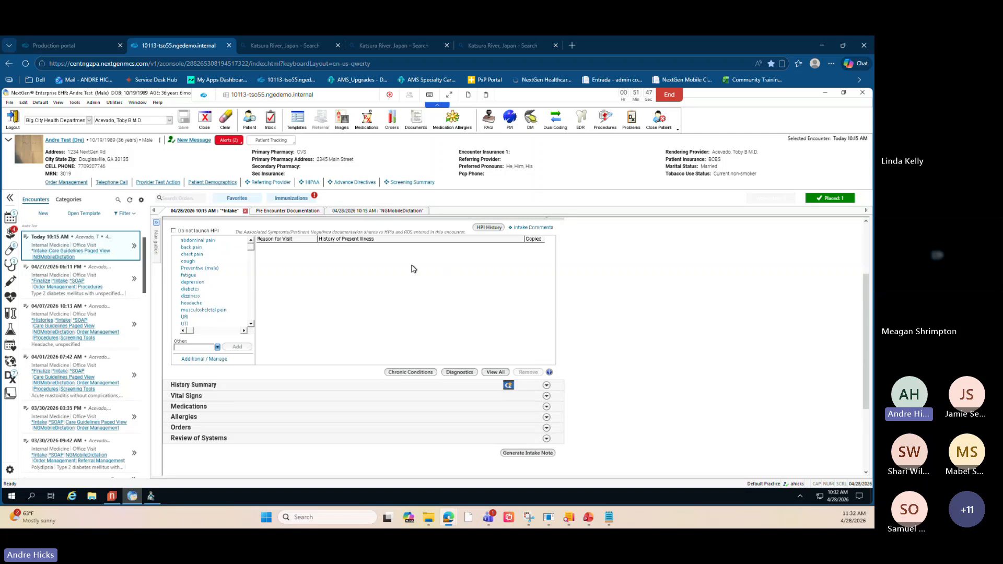
scroll(414, 269, up, 1)
- Open the SOAP template for today's encounter and scroll down to its Narrative Notes section
click(77, 214)
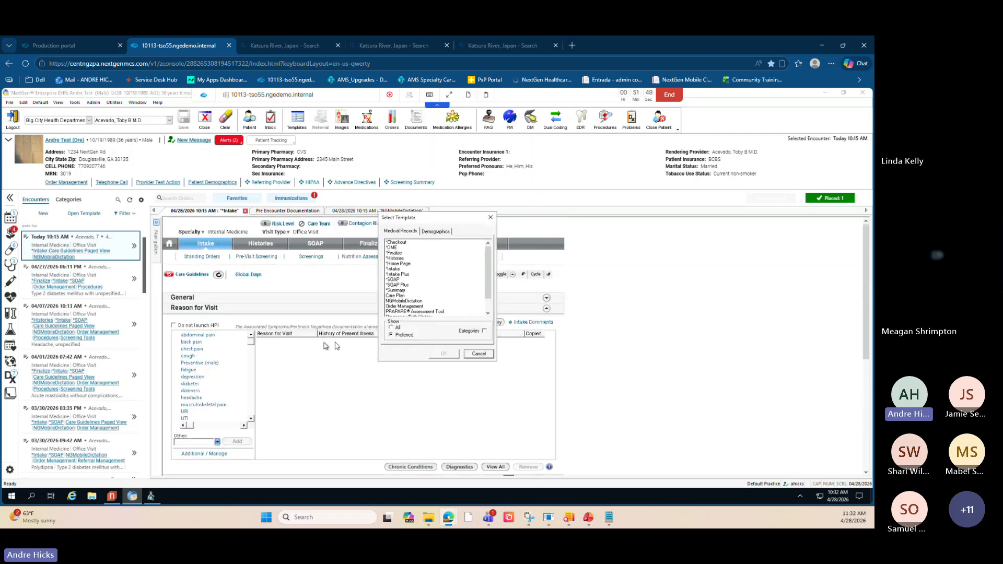
click(400, 280)
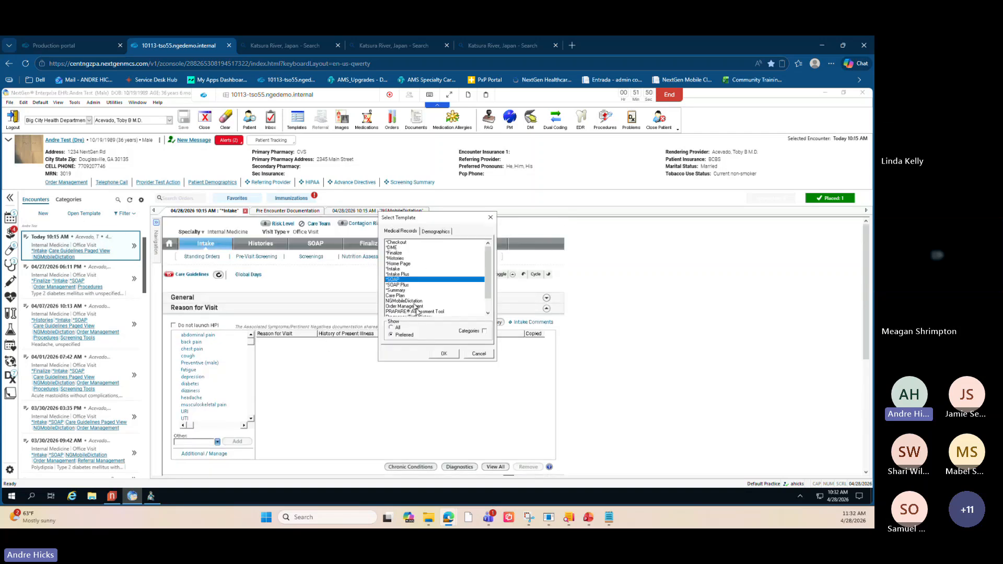
click(444, 353)
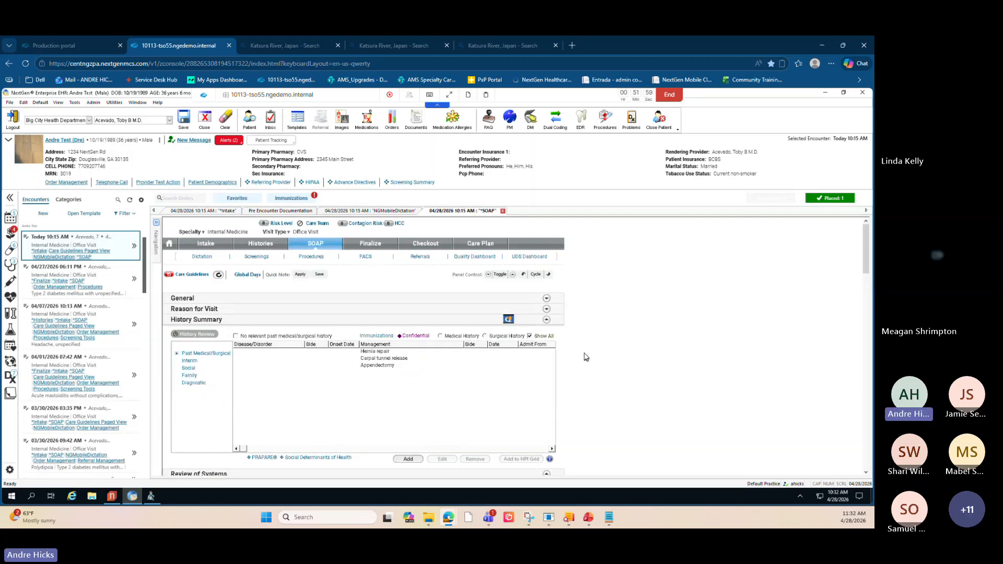
scroll(585, 368, down, 6)
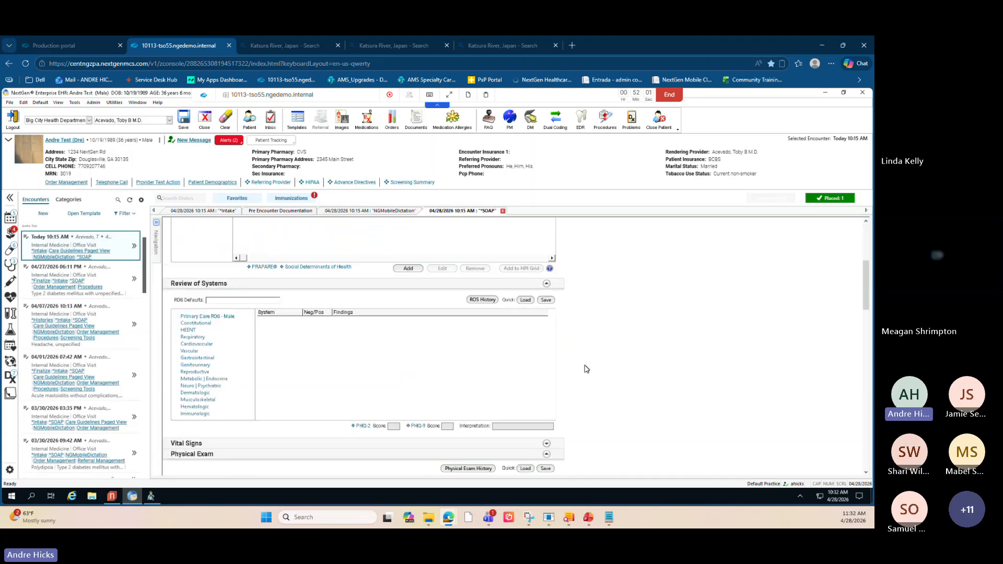
scroll(584, 344, down, 15)
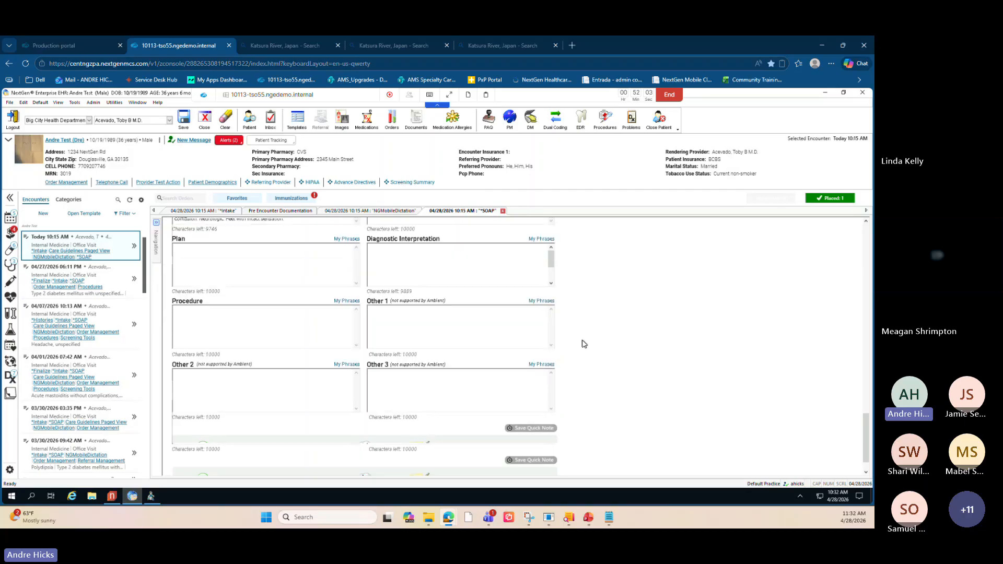
scroll(584, 344, up, 10)
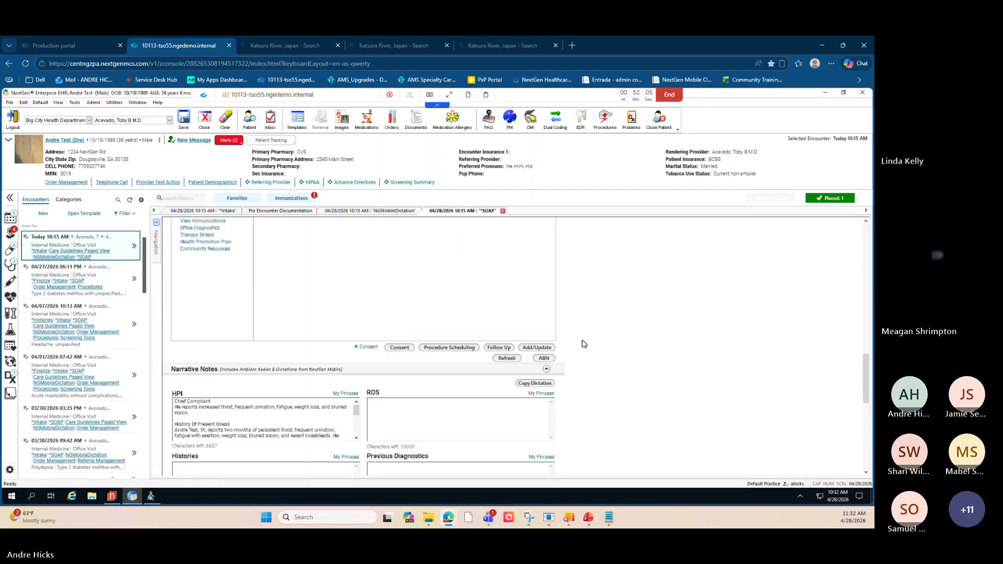
scroll(575, 347, down, 1)
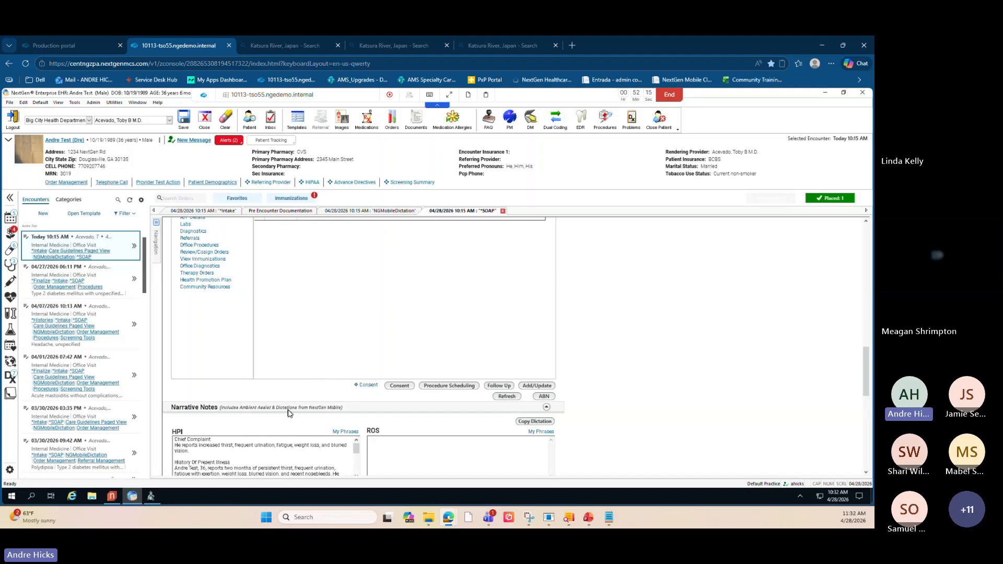
scroll(288, 414, down, 1)
scroll(207, 376, down, 1)
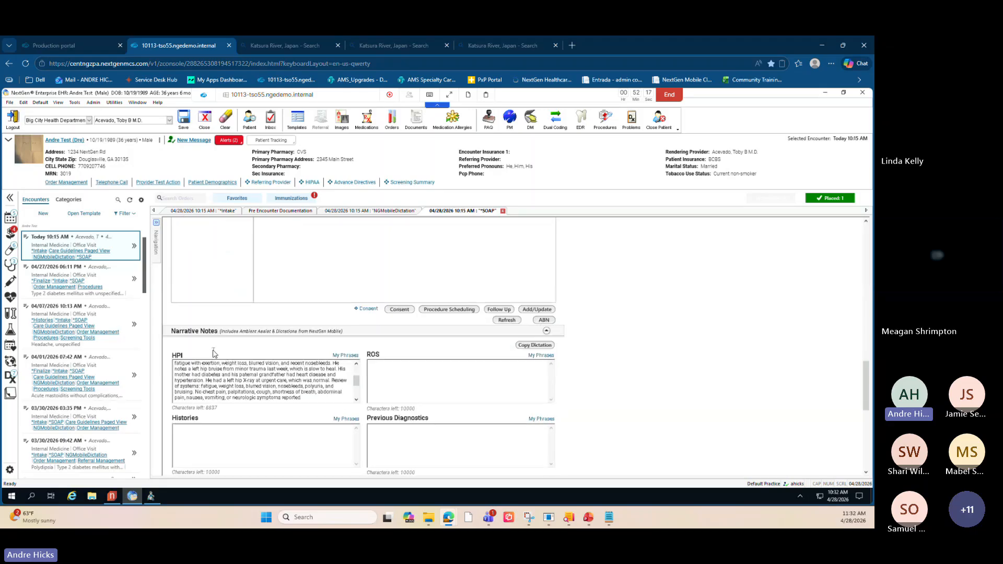
scroll(220, 386, down, 1)
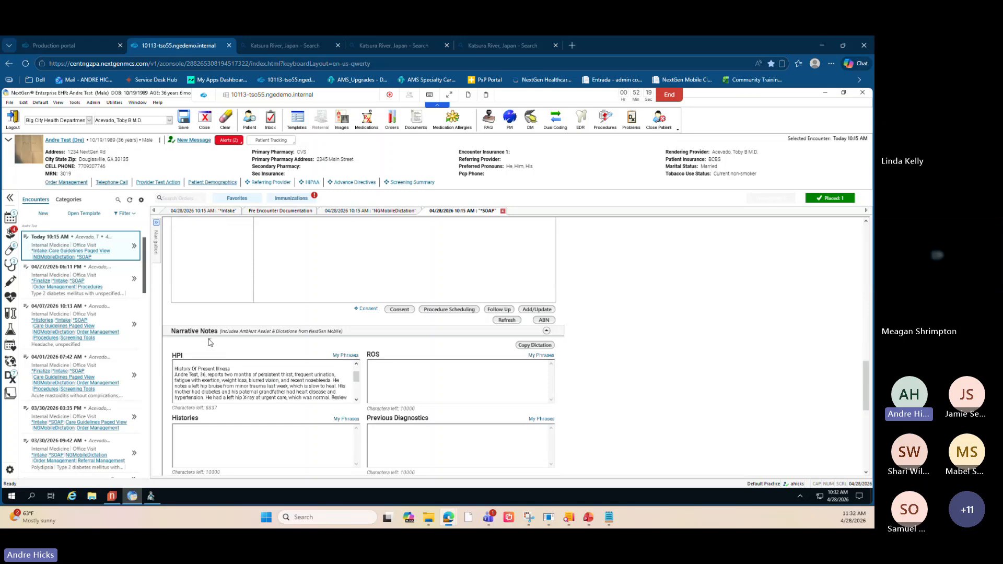
scroll(209, 347, down, 2)
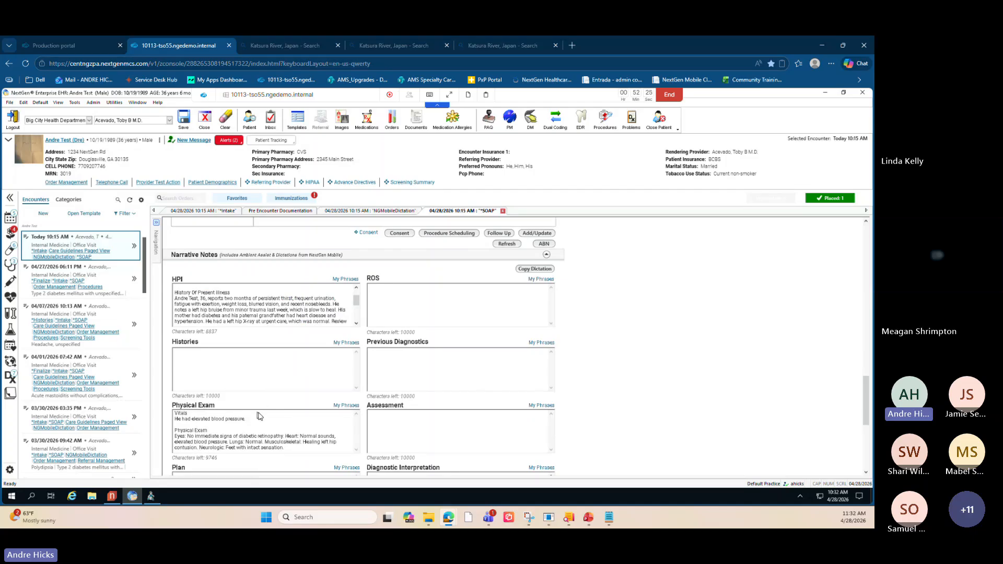
- Review the HPI and Physical Exam narrative text carried into the SOAP note
click(536, 270)
click(253, 310)
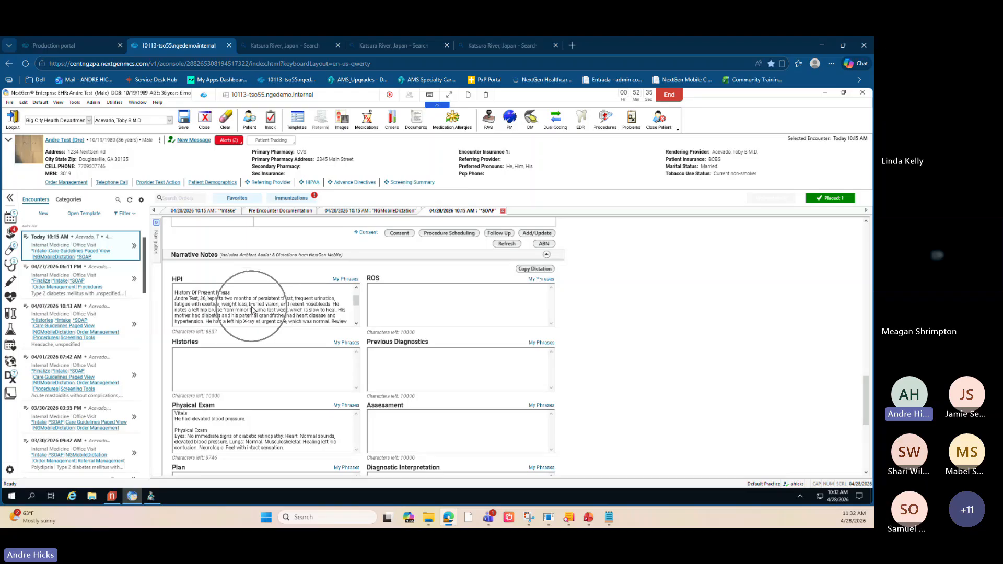
click(252, 428)
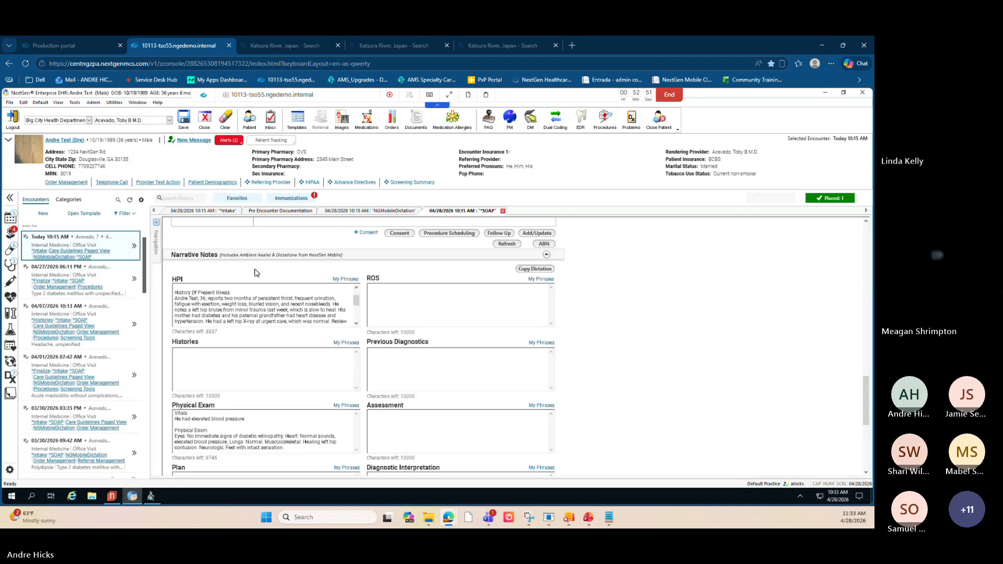
scroll(254, 272, down, 1)
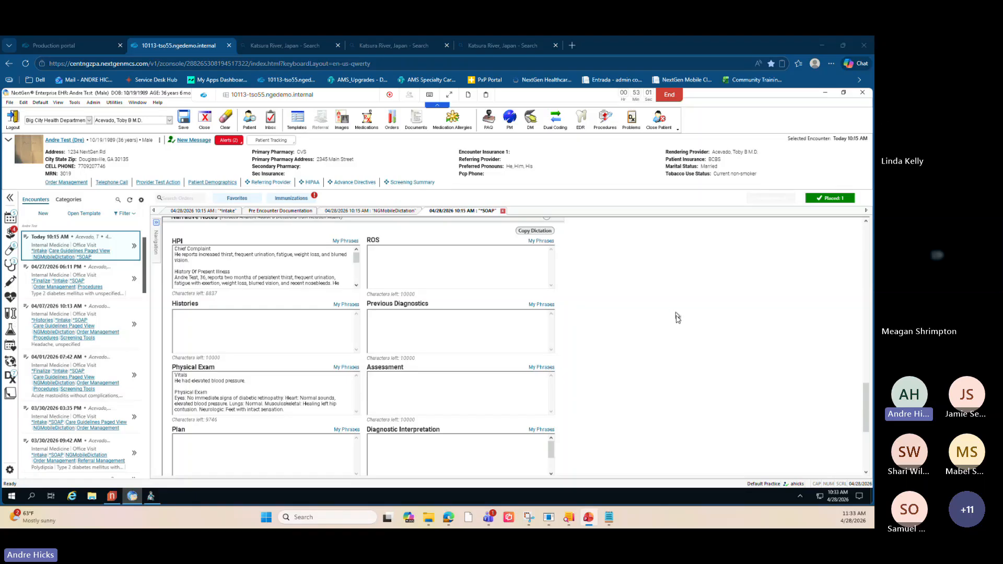
scroll(691, 329, up, 2)
scroll(690, 327, up, 8)
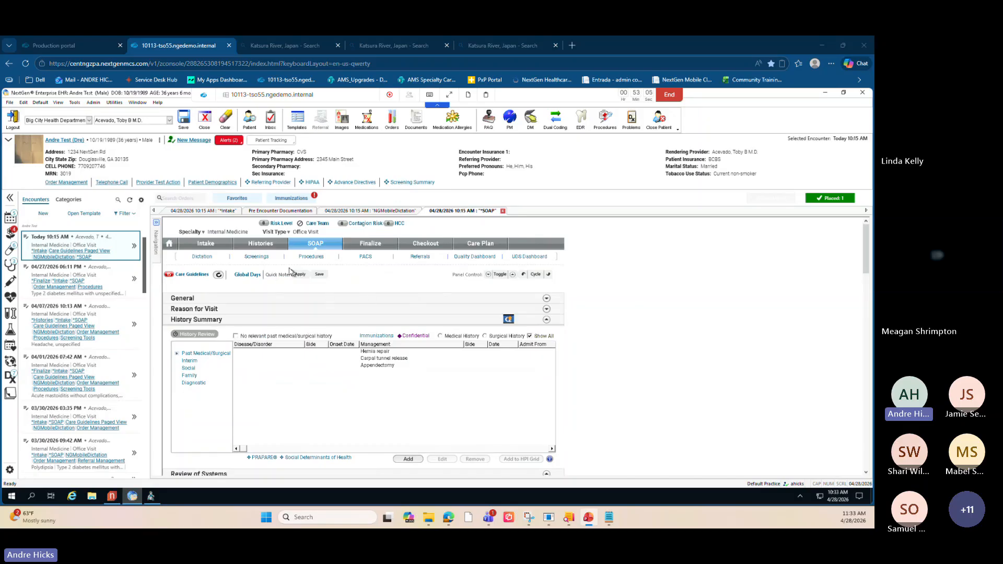
- Open the Histories template and the Adult Social History editor, scrolling down to the Statuses section
click(263, 247)
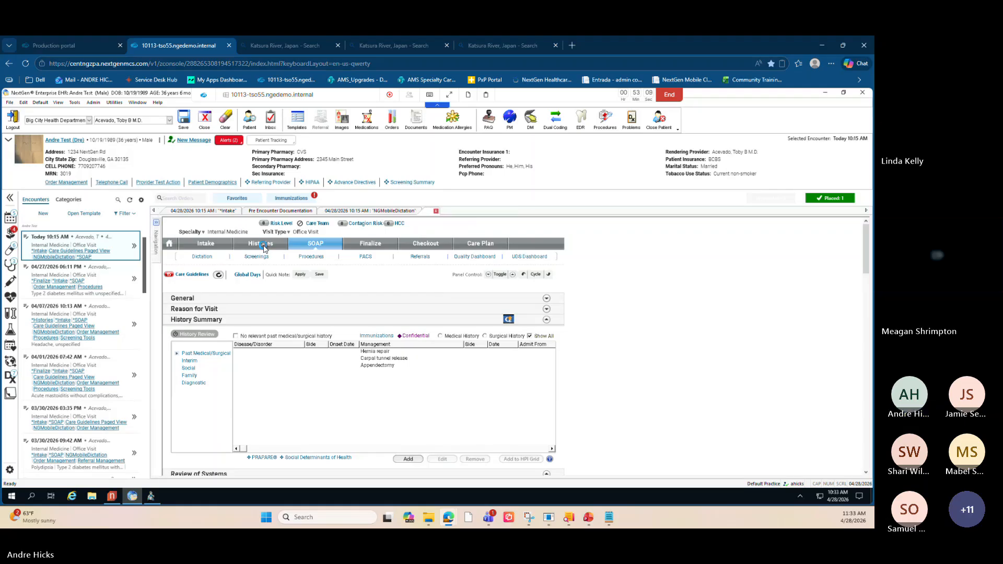
click(264, 248)
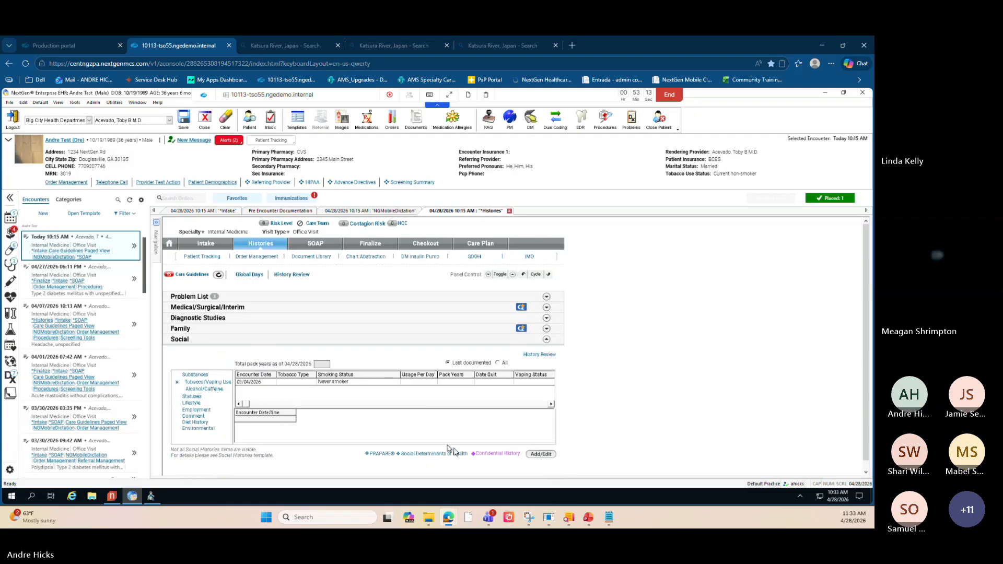
click(533, 456)
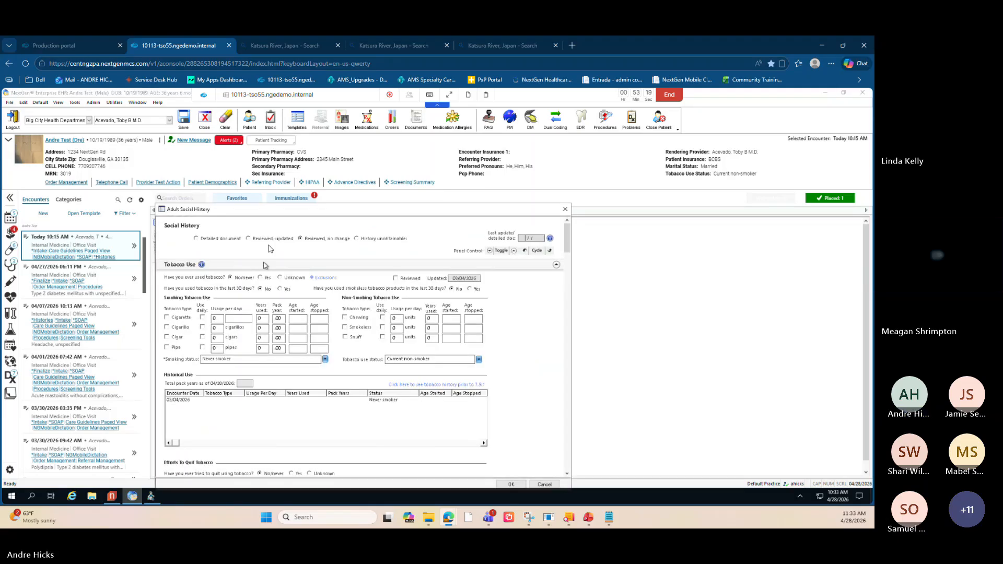
scroll(256, 293, down, 8)
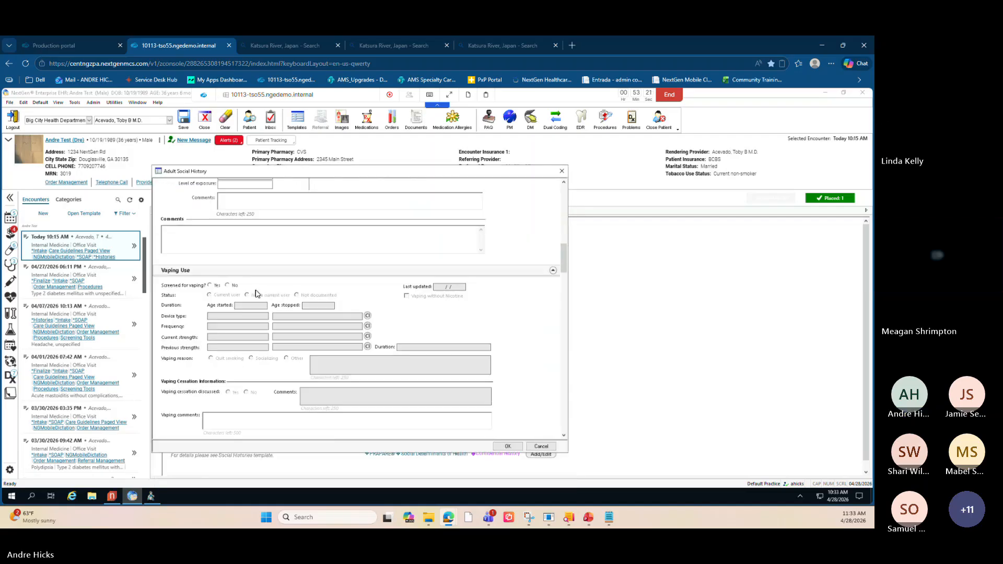
scroll(256, 294, down, 3)
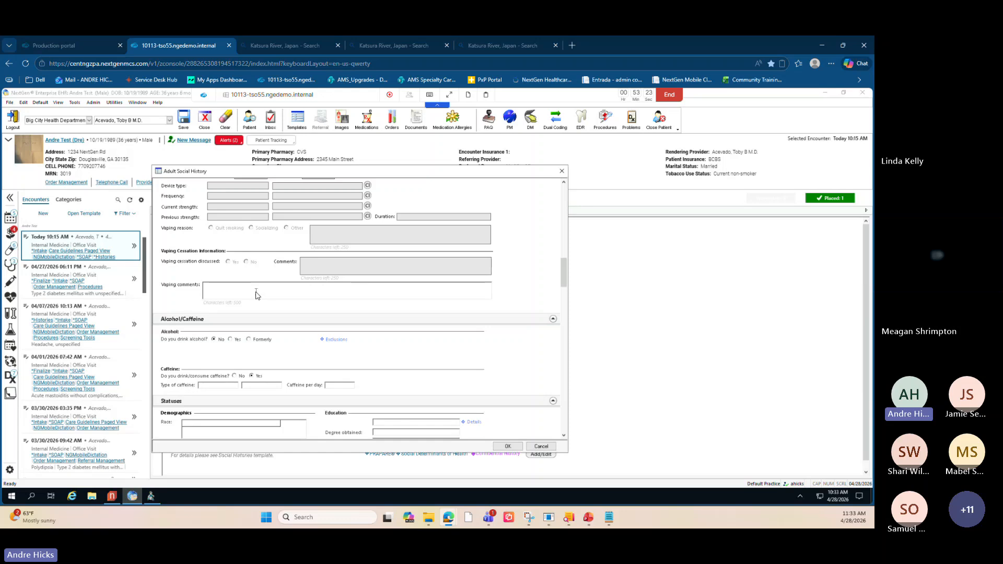
scroll(256, 295, down, 5)
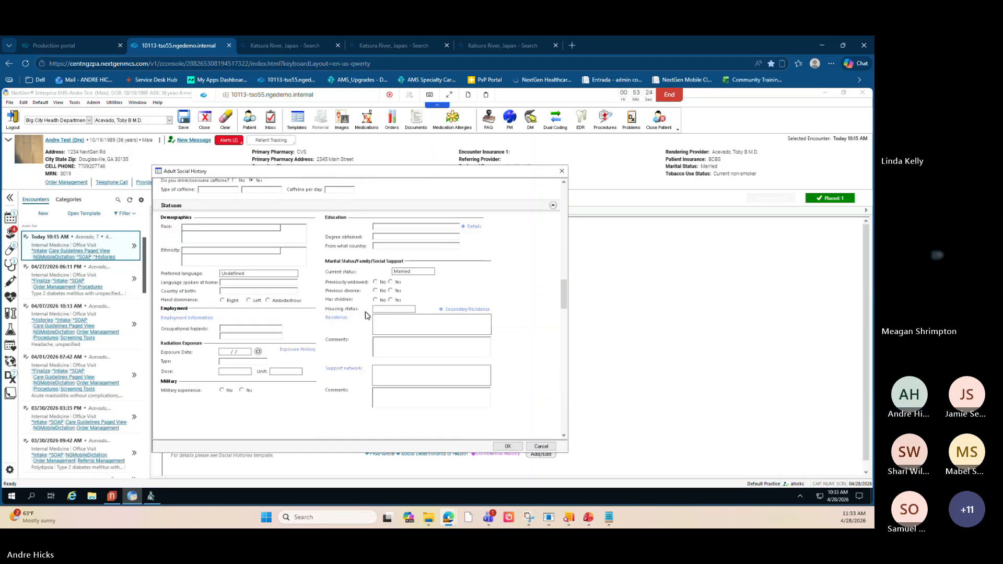
- Preview the Employment Information list and a new Employment/Occupation record, closing both without entering data
click(190, 318)
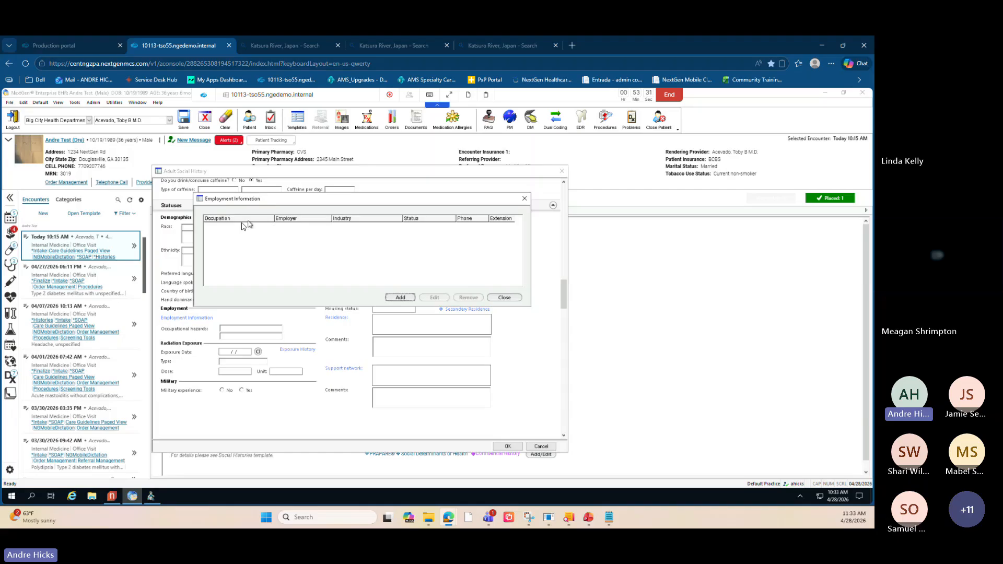
click(401, 297)
drag(290, 215, 331, 170)
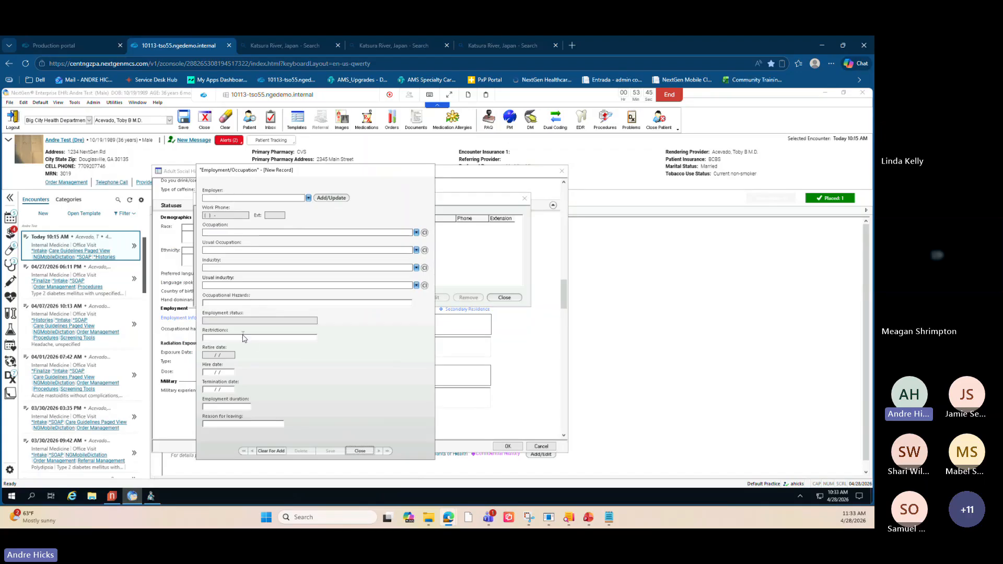
key(ctrl)
key(ctrl)
key(ctrl)
key(ctrl)
key(ctrl)
click(360, 451)
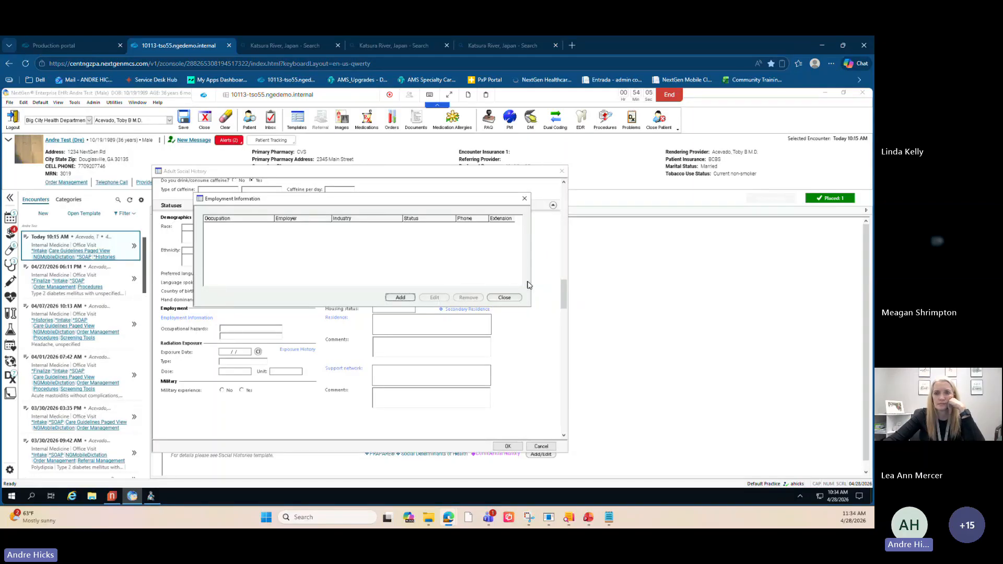
click(504, 298)
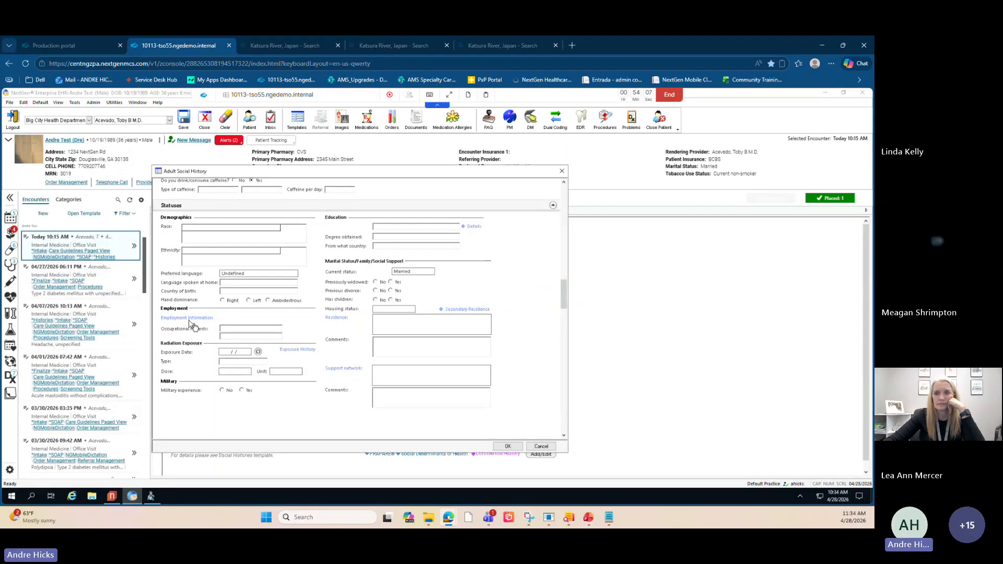
key(ctrl)
key(ctrl)
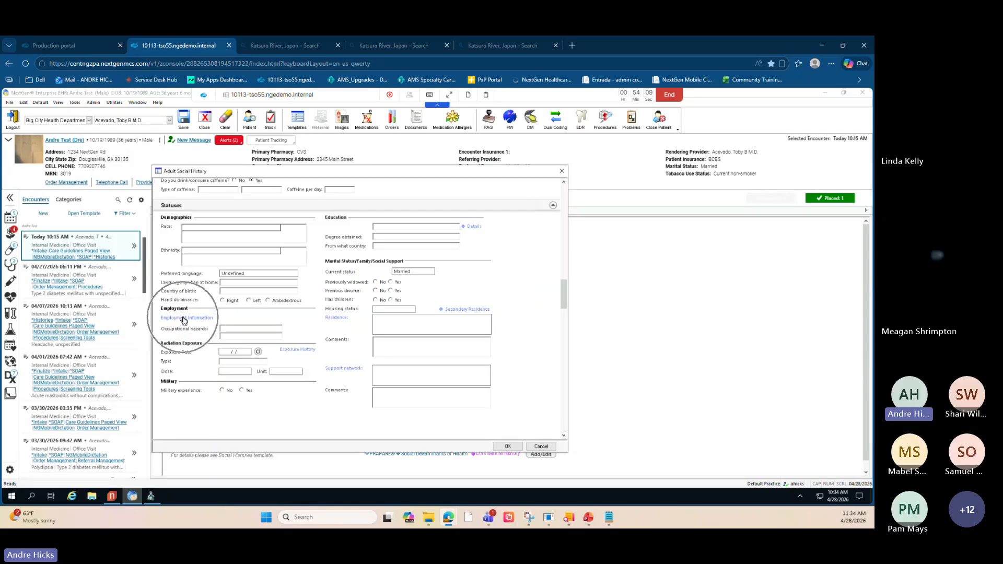
key(ctrl)
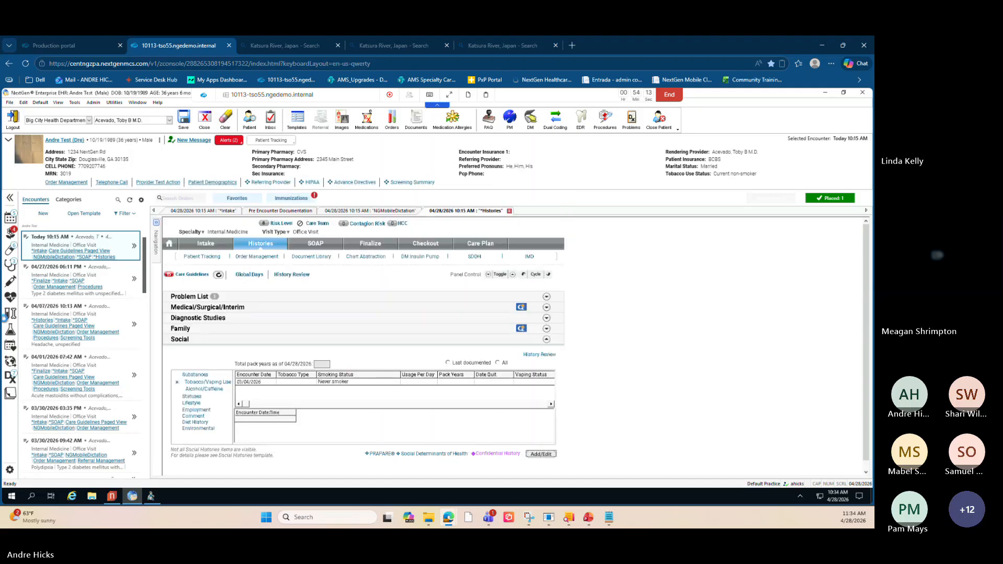
click(541, 446)
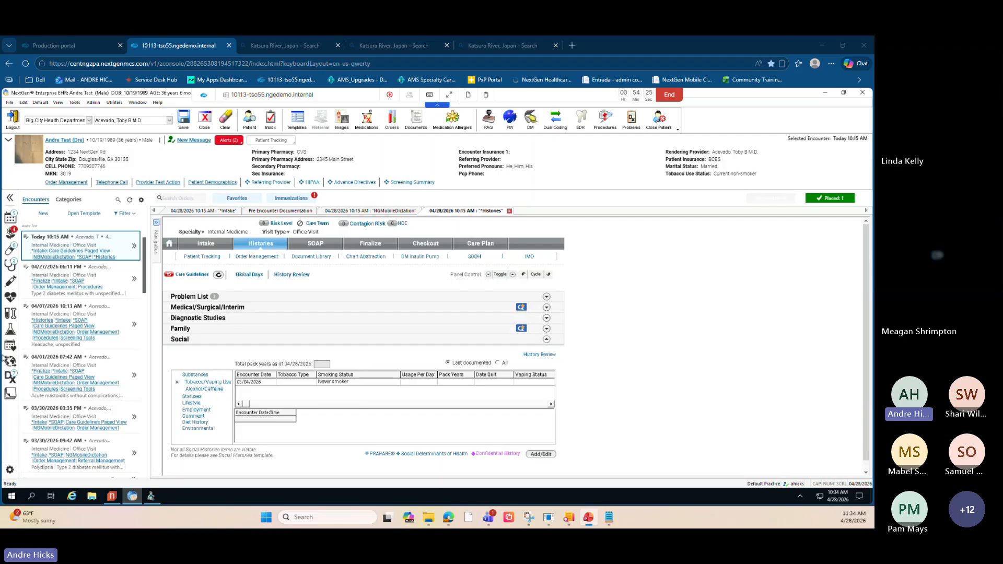
key(shift+F5)
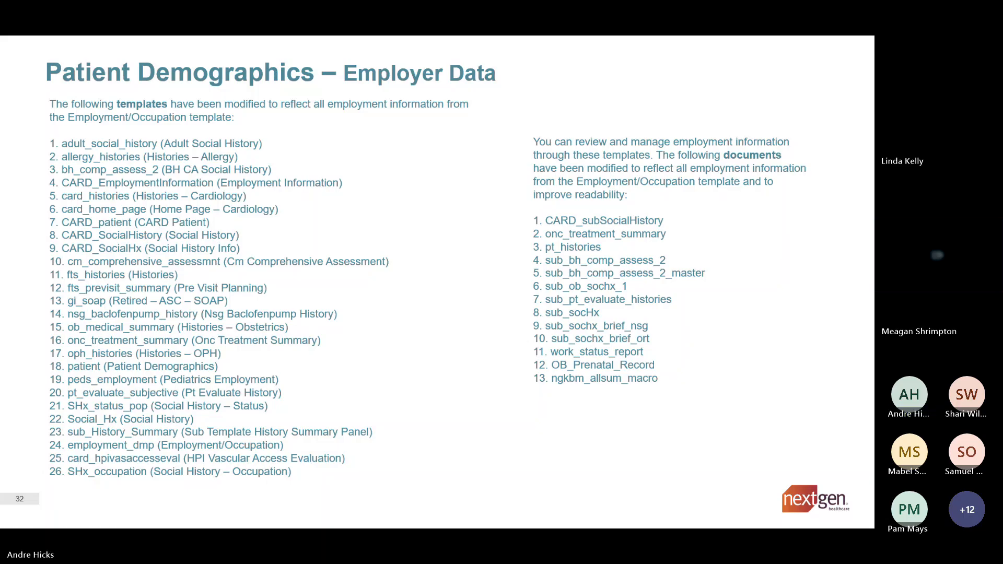
key(alt+Tab)
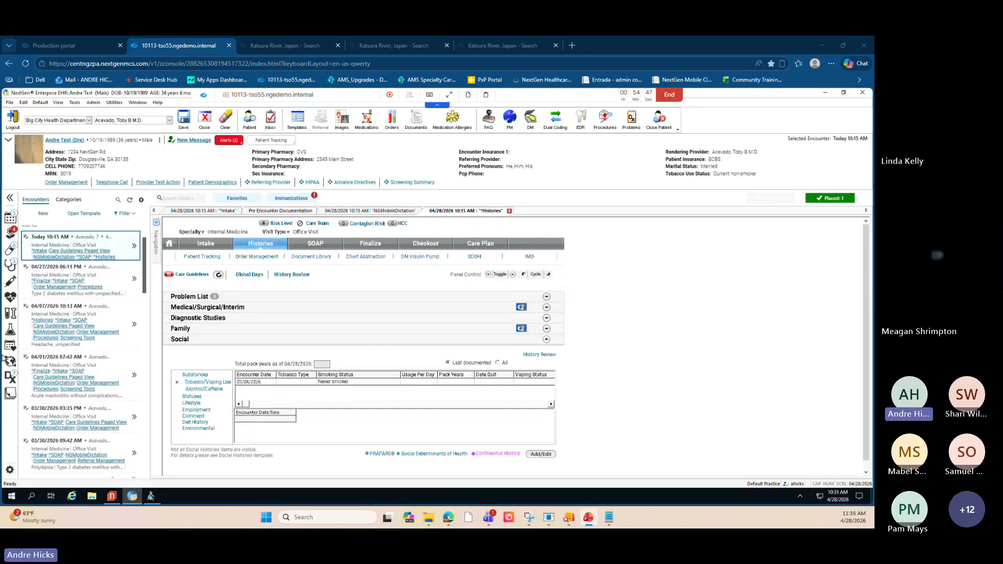
- Close all open template tabs of the encounter, declining to save changes
click(511, 211)
click(462, 308)
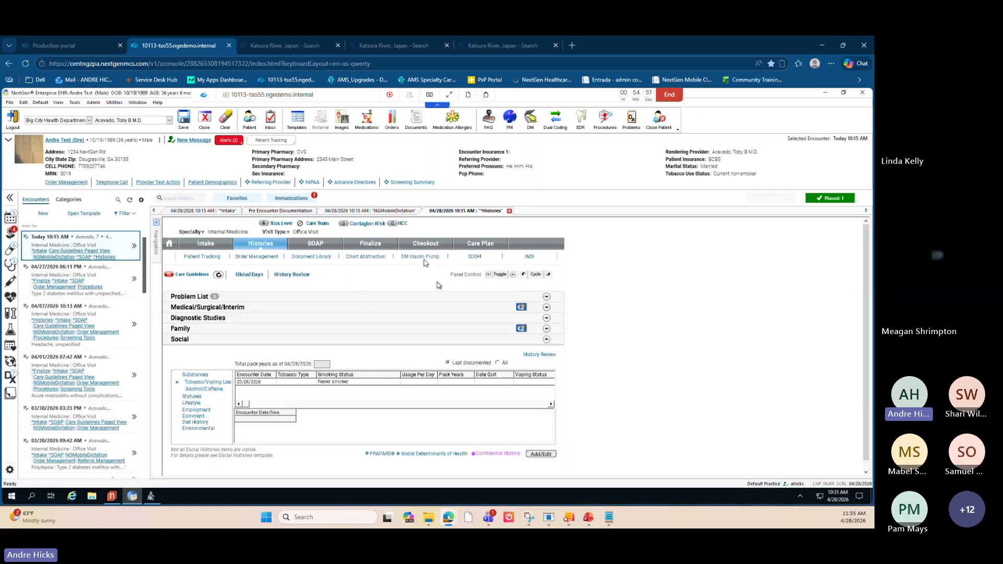
click(424, 211)
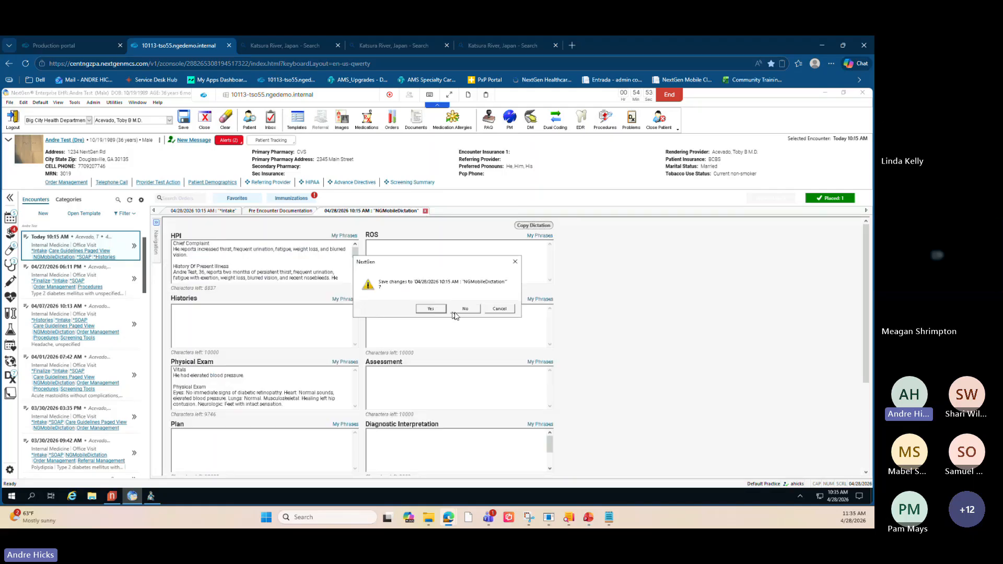
click(462, 309)
click(320, 211)
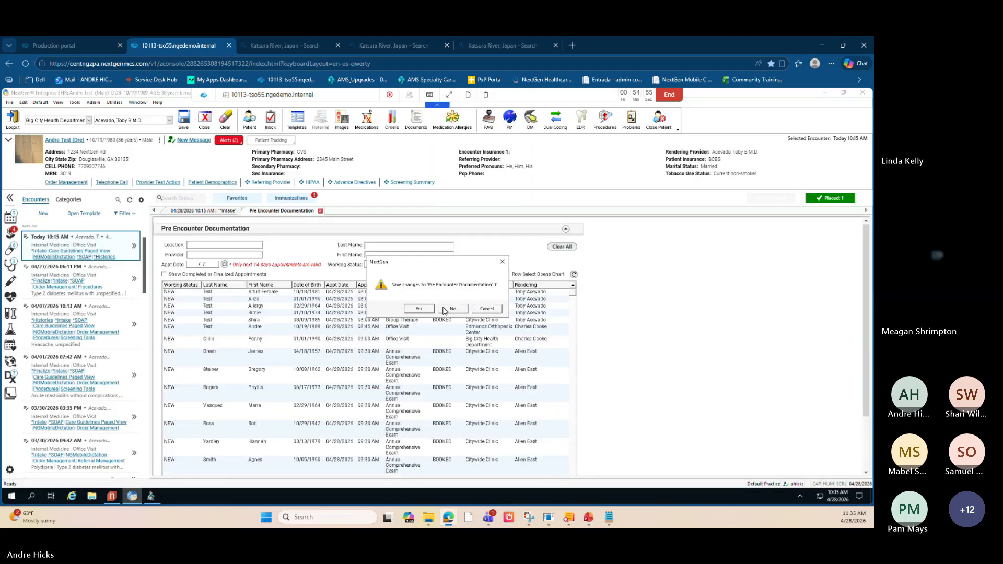
key(Return)
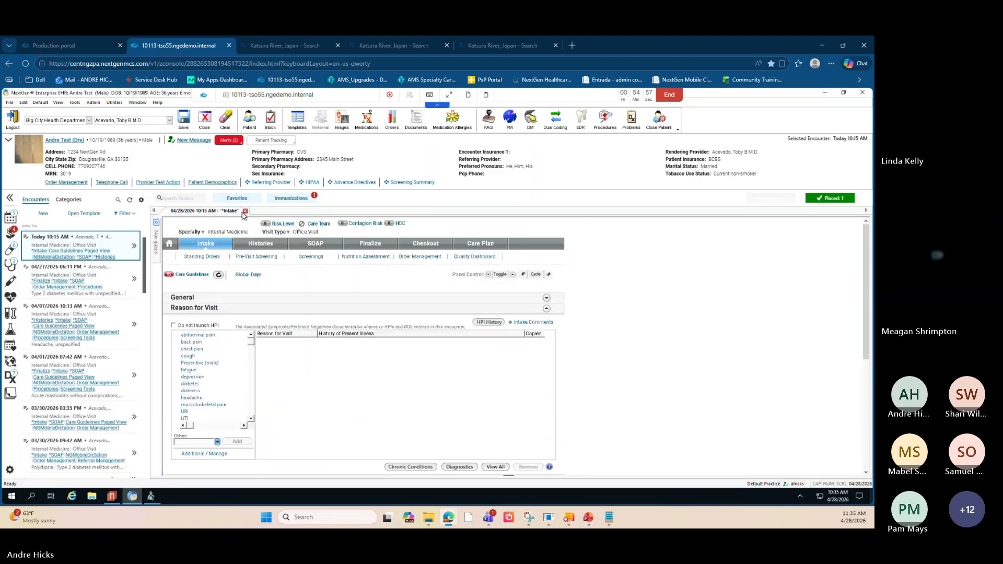
click(245, 211)
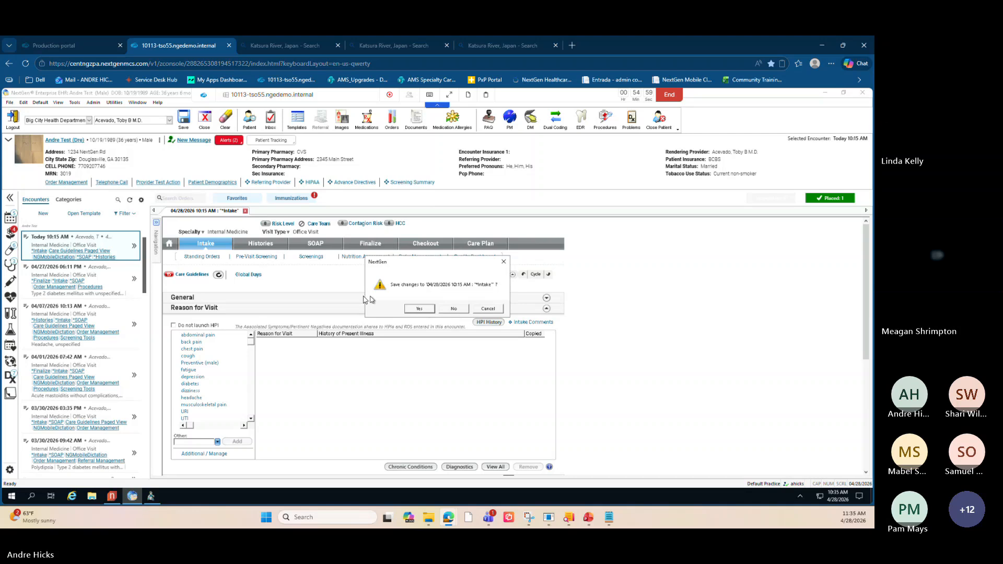
click(455, 309)
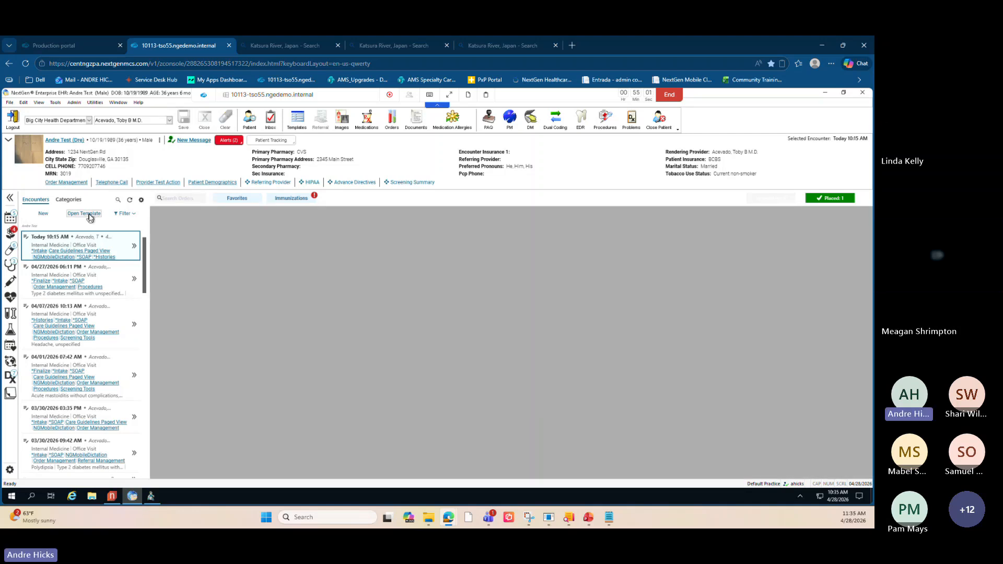
- Open the PRAPARE Assessment Tool template for the current encounter
click(90, 215)
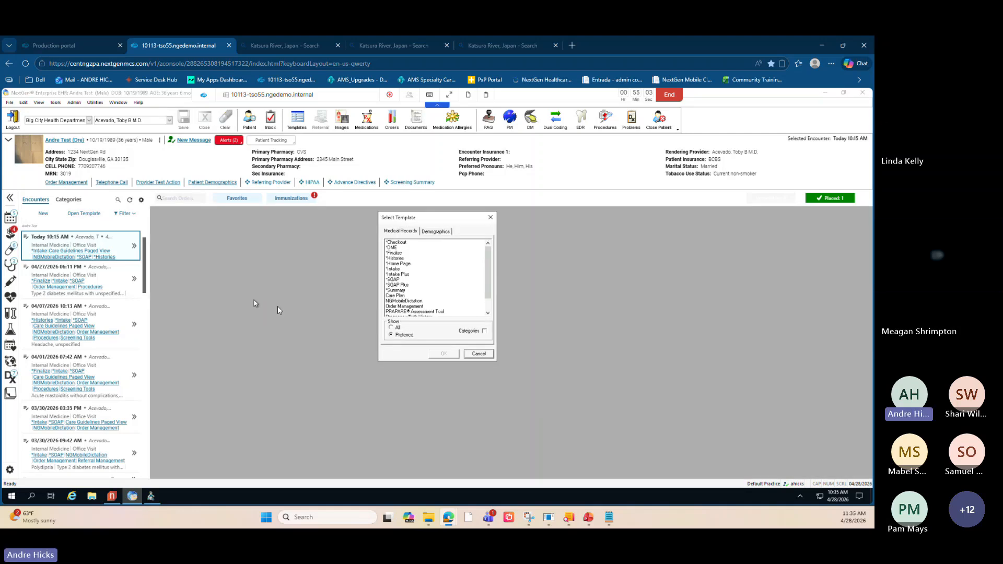
click(417, 312)
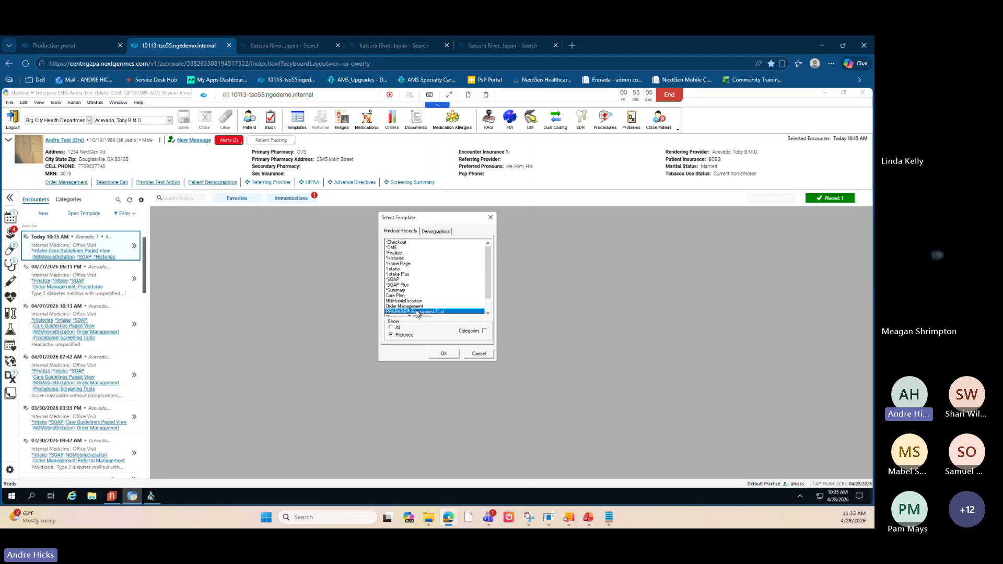
click(444, 354)
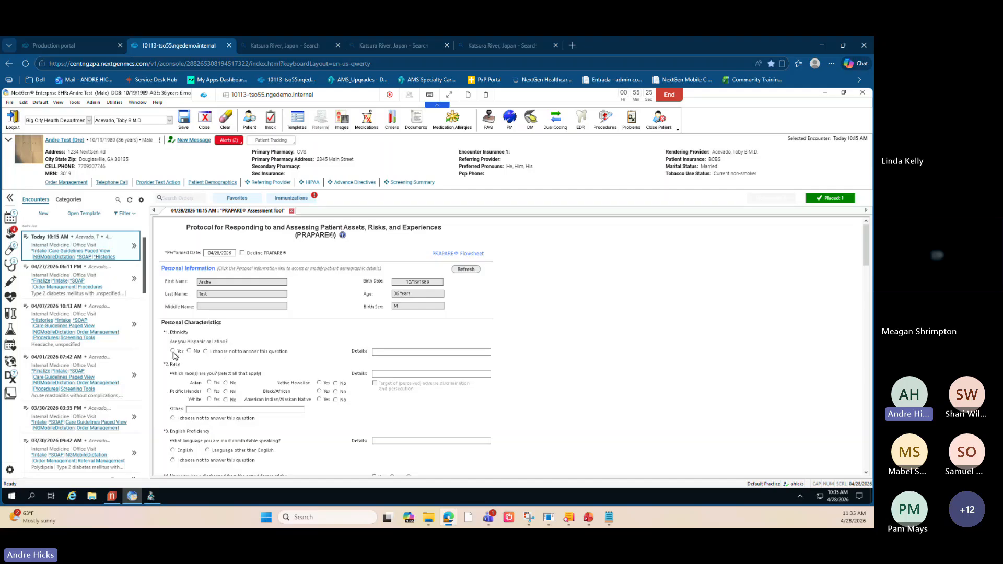
- Answer Yes to the Hispanic or Latino question and Yes to the farm work question, choosing Seasonal worker
key(ctrl)
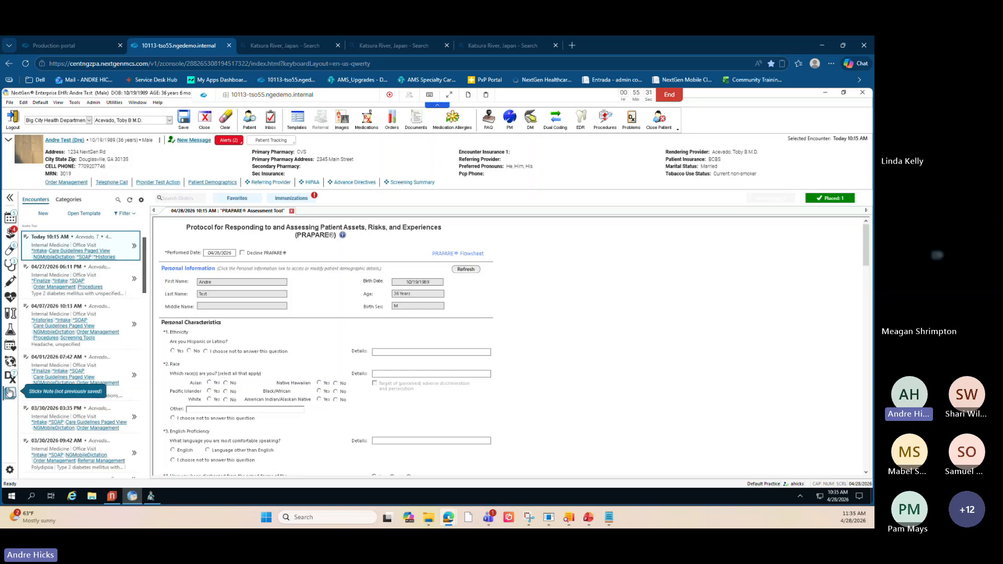
click(172, 351)
scroll(206, 399, down, 3)
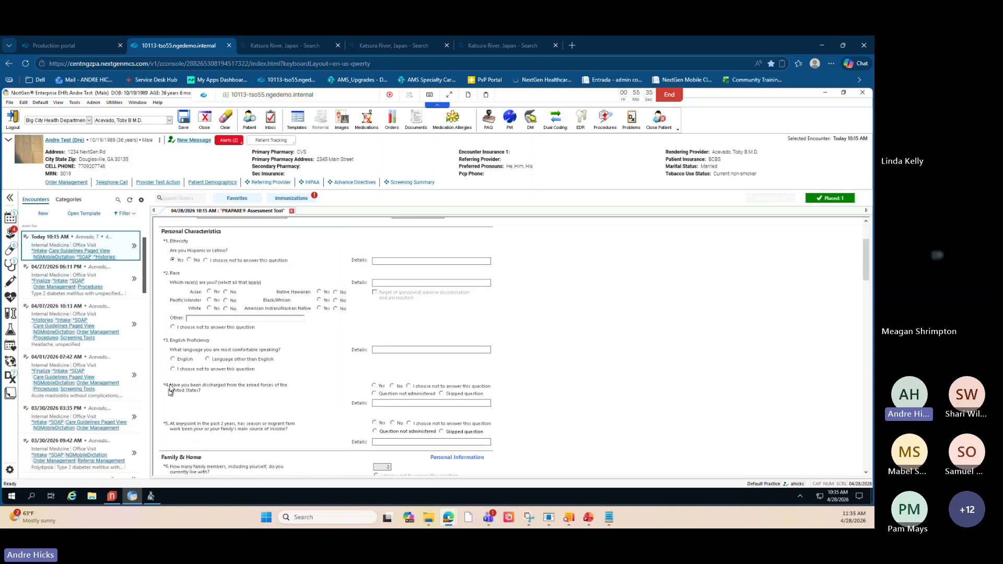
scroll(174, 374, down, 2)
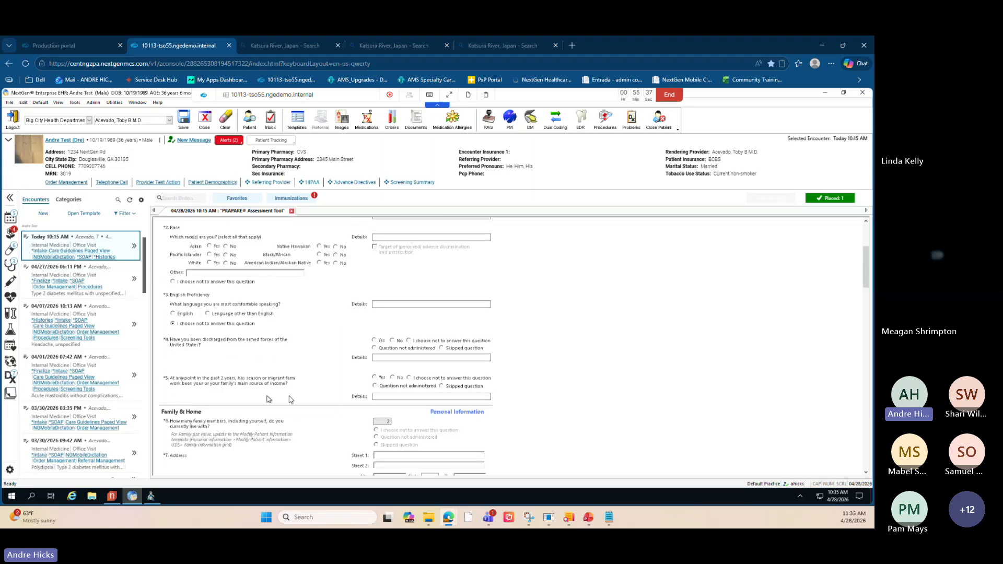
click(375, 385)
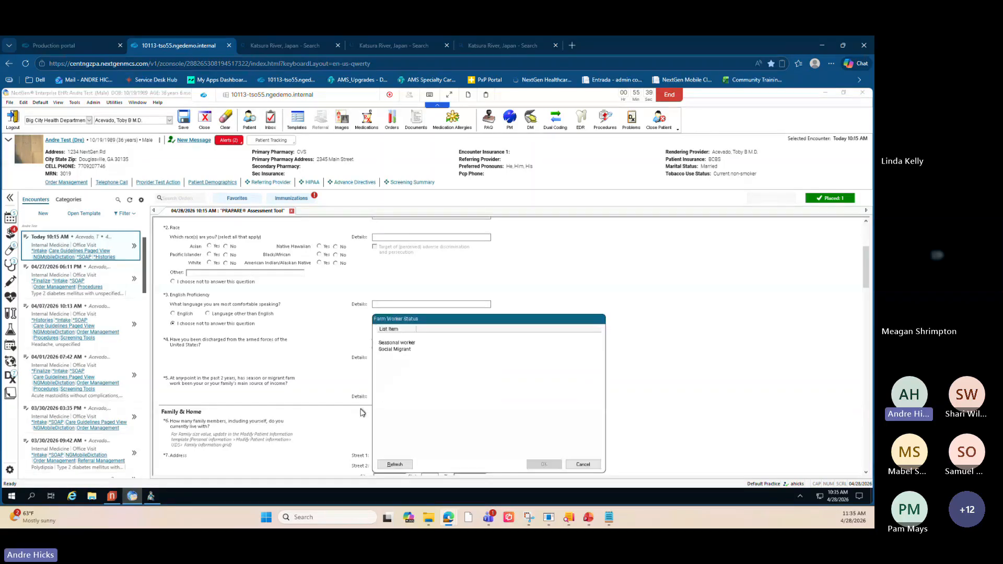
click(396, 343)
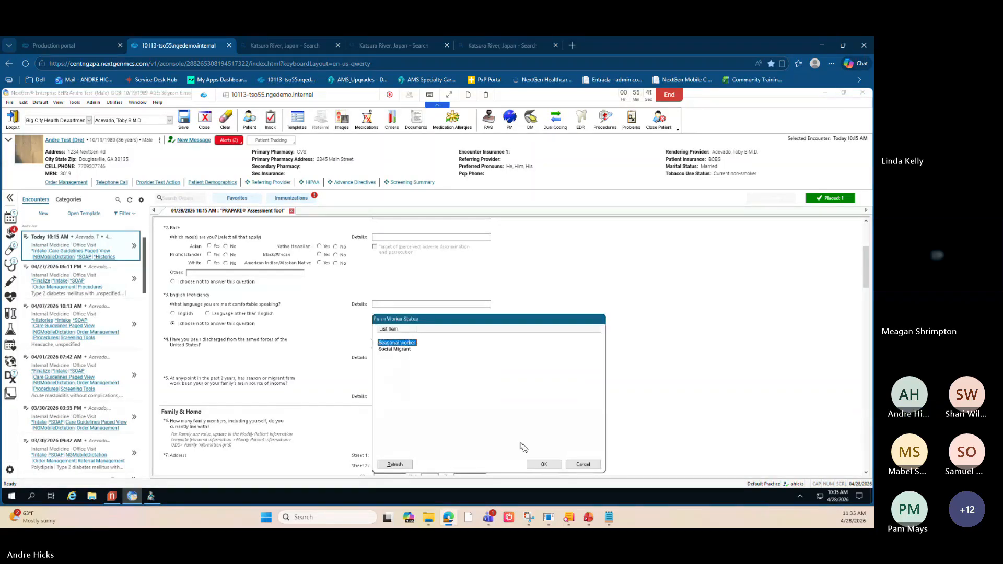
click(544, 464)
- Calculate the PRAPARE score and answer Yes for Asian in the race question
scroll(345, 430, down, 6)
scroll(345, 429, down, 10)
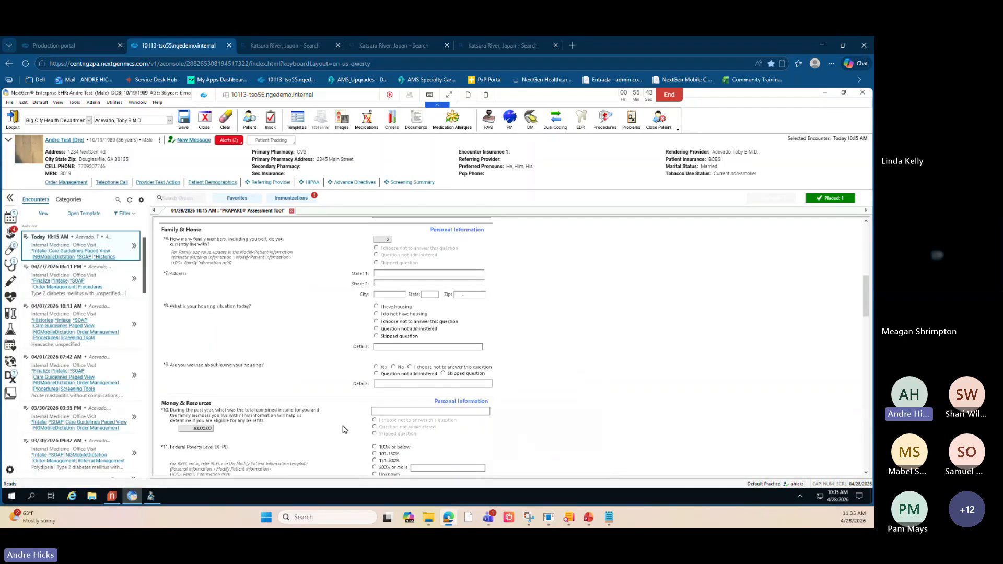
scroll(345, 430, down, 12)
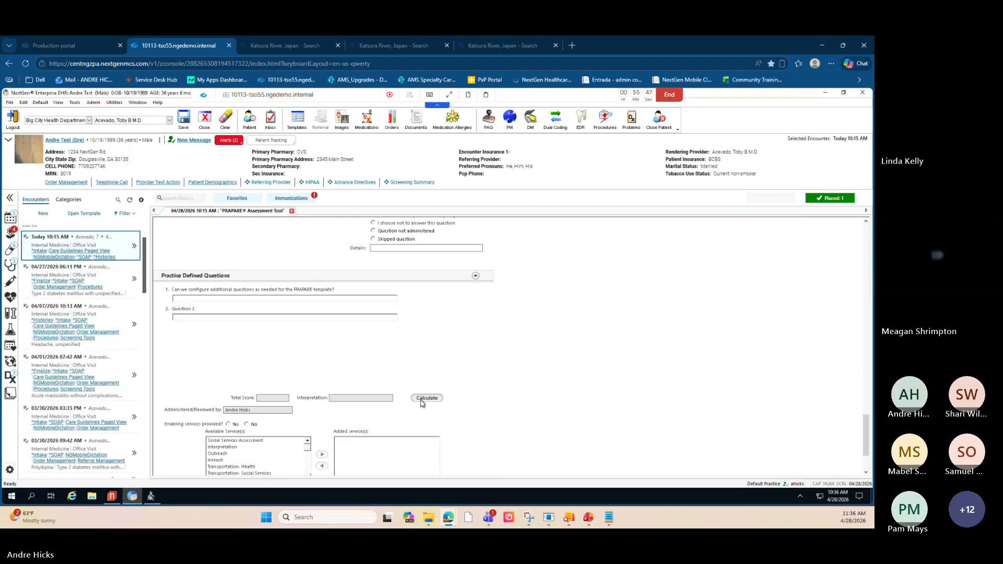
click(422, 399)
click(518, 312)
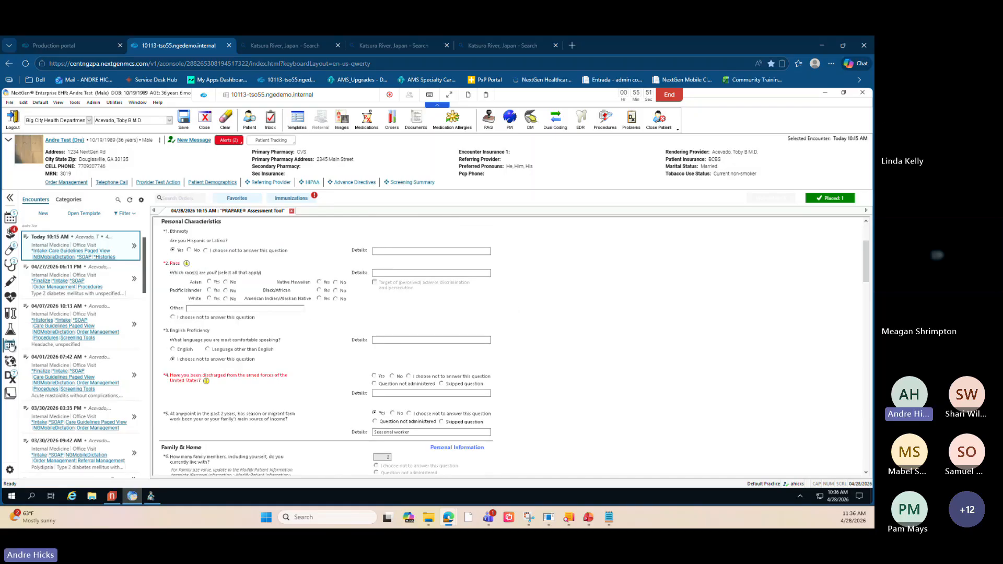
mouse_move(10, 346)
click(209, 282)
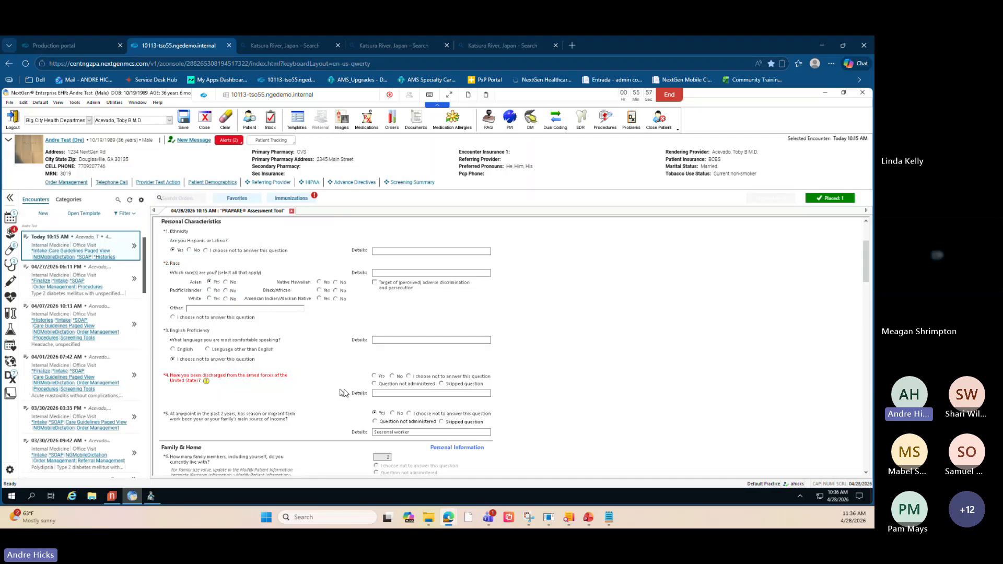
- Answer Yes to the armed forces discharge question, selecting code Z65.5 and Exposure to combat as veteran status
click(374, 376)
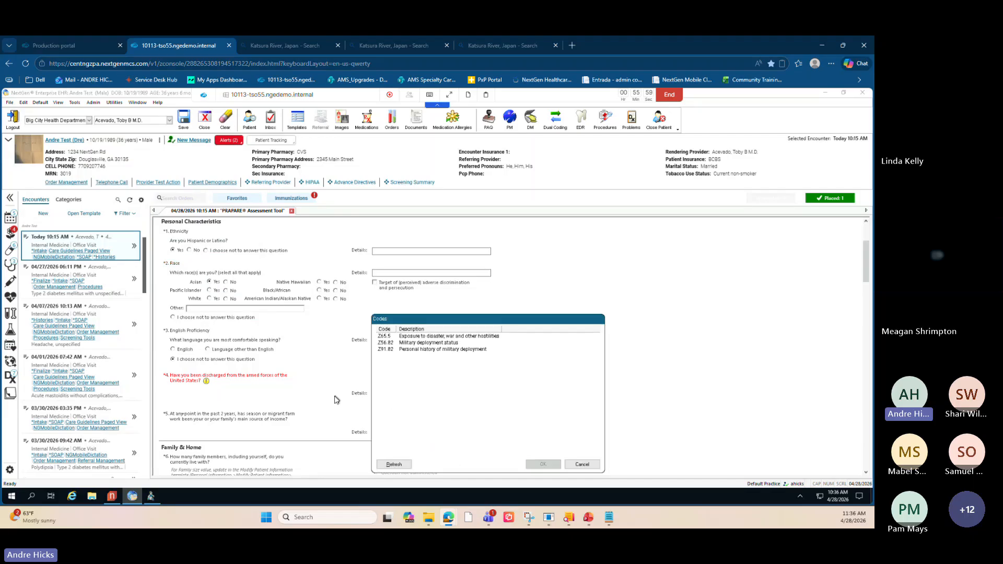
click(538, 464)
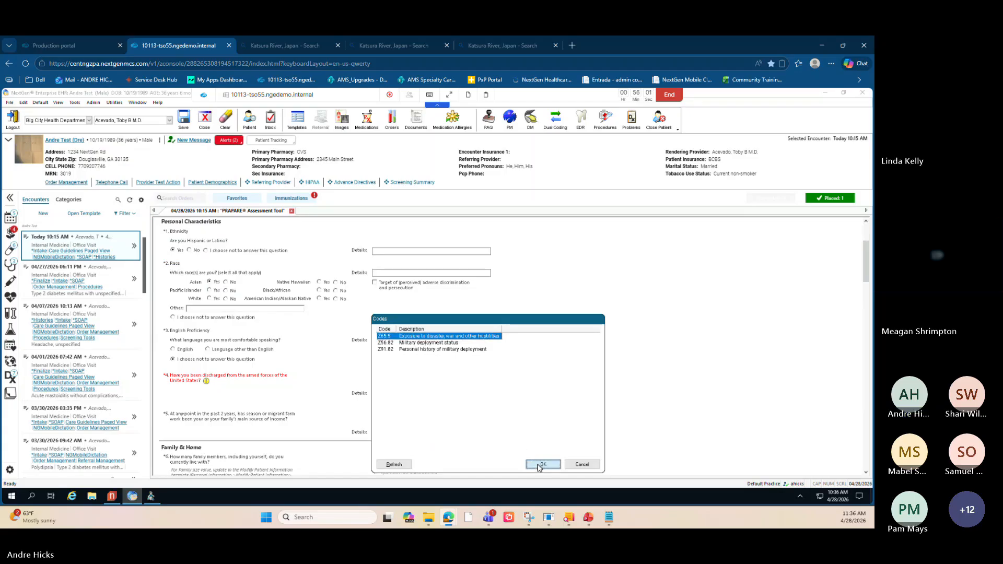
click(406, 349)
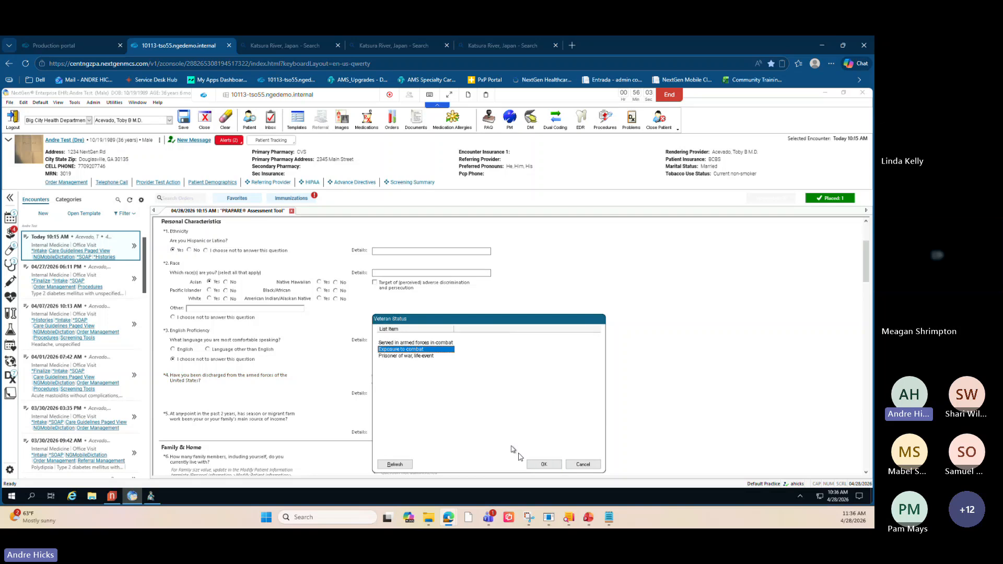
click(543, 465)
- Answer I have housing for the housing situation question, cancelling the housing details list
scroll(295, 379, down, 1)
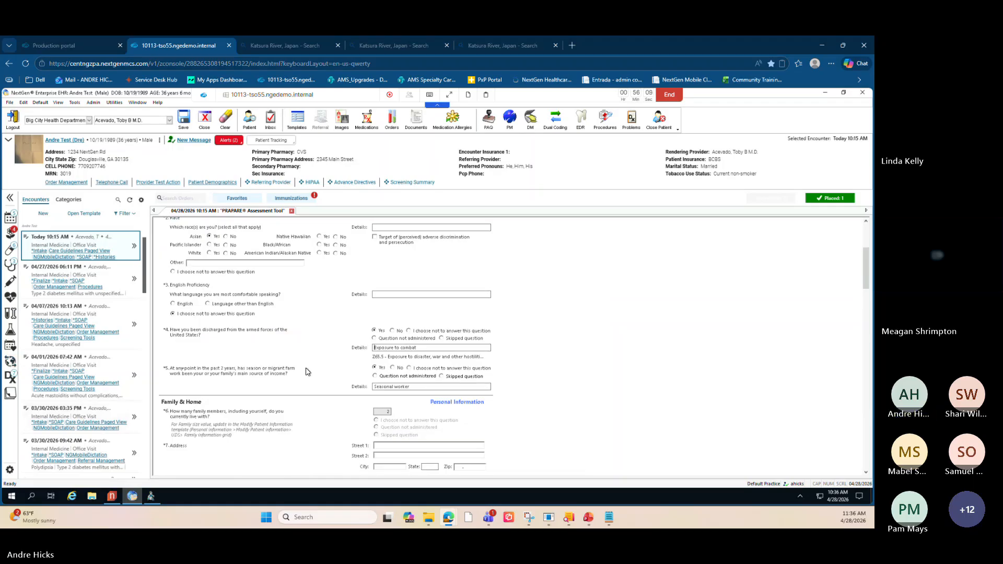
scroll(305, 370, down, 5)
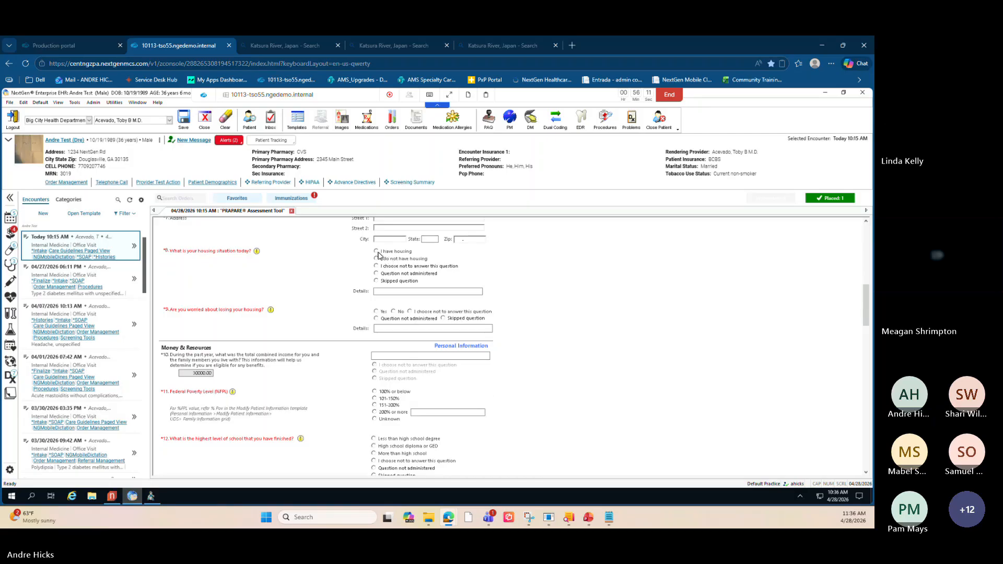
click(377, 252)
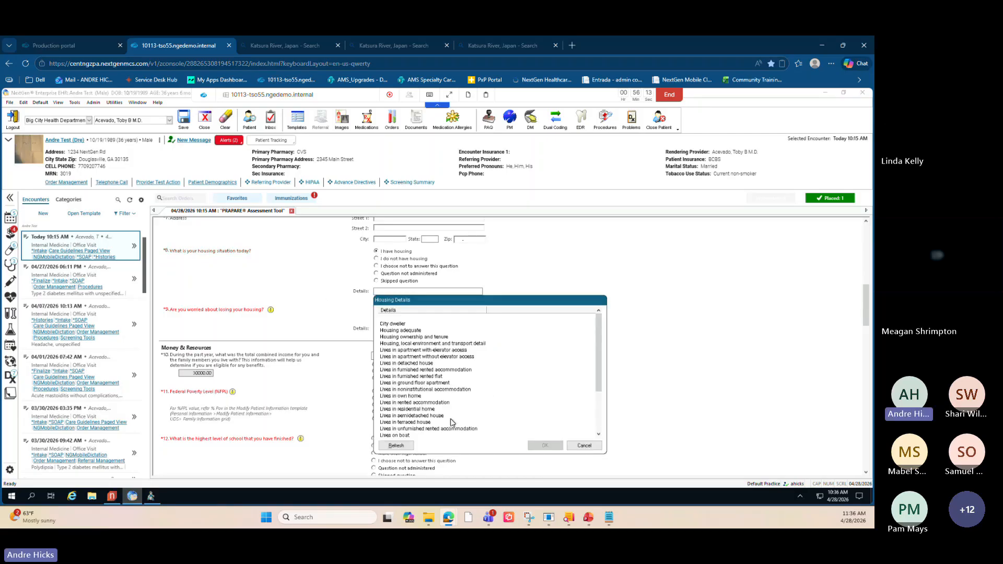
click(584, 445)
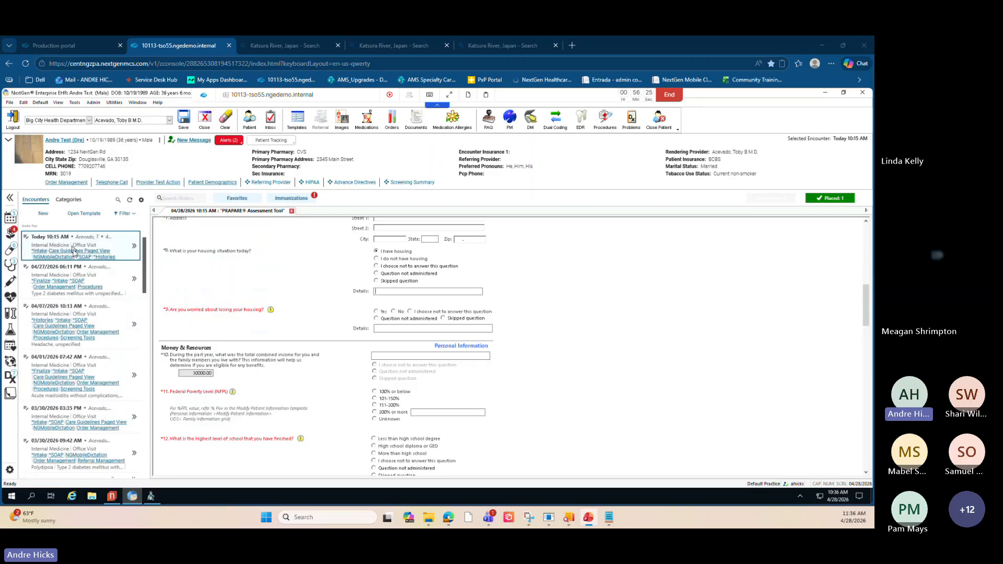
- Open the encounter's Intake template and go to its Order Management section
click(42, 251)
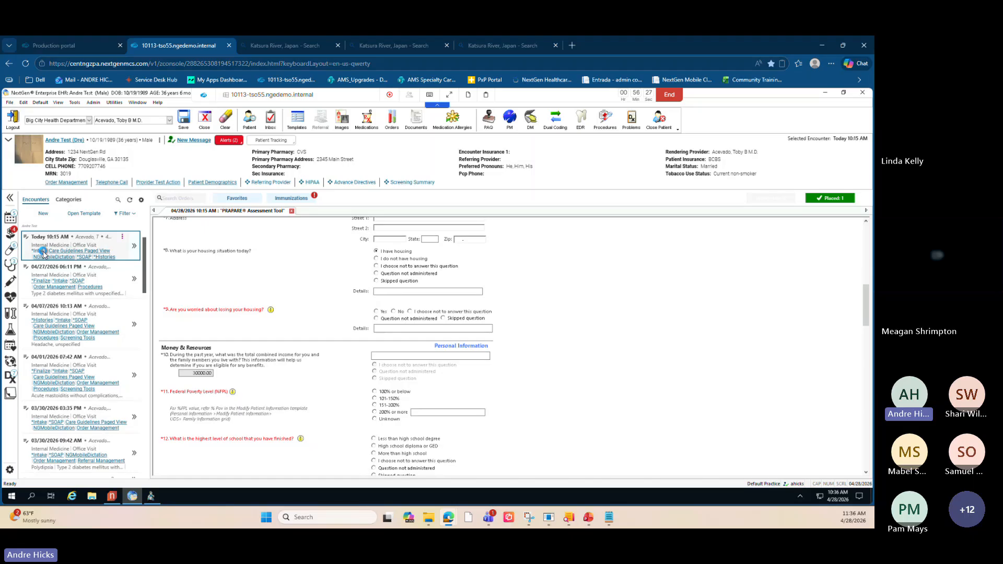
click(41, 251)
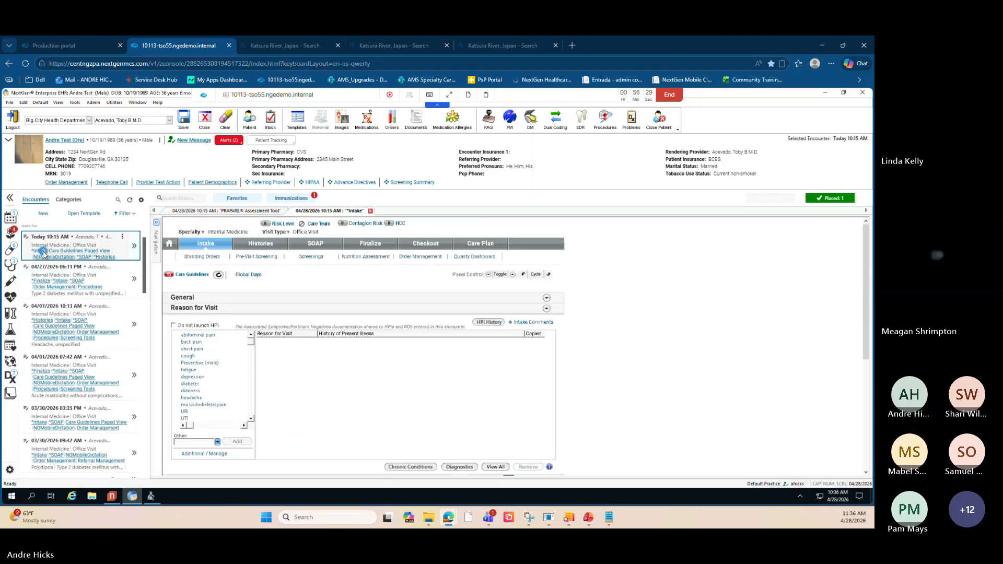
click(411, 257)
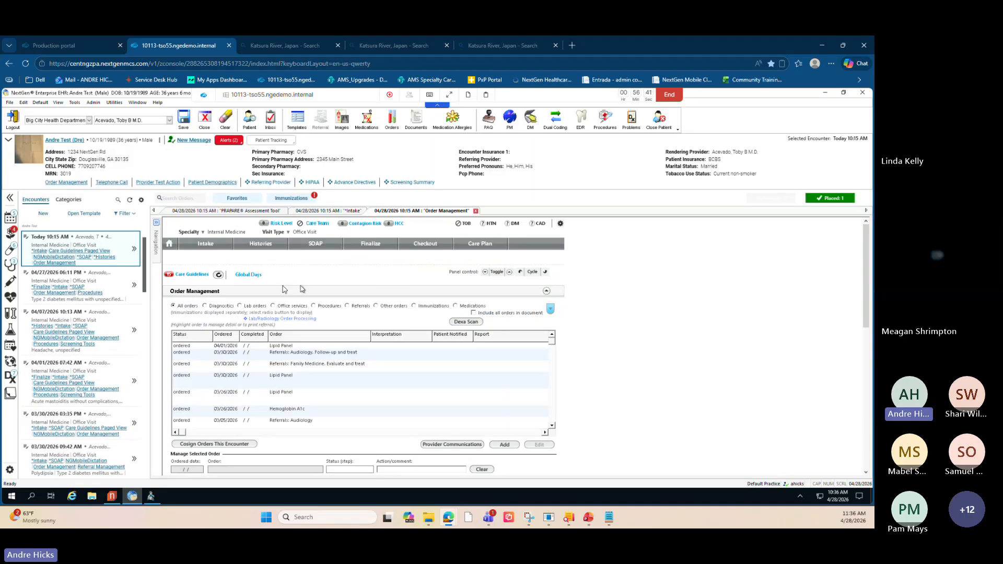
- Filter the orders to Referrals and generate a referral letter for the Audiology follow-up referral
click(349, 308)
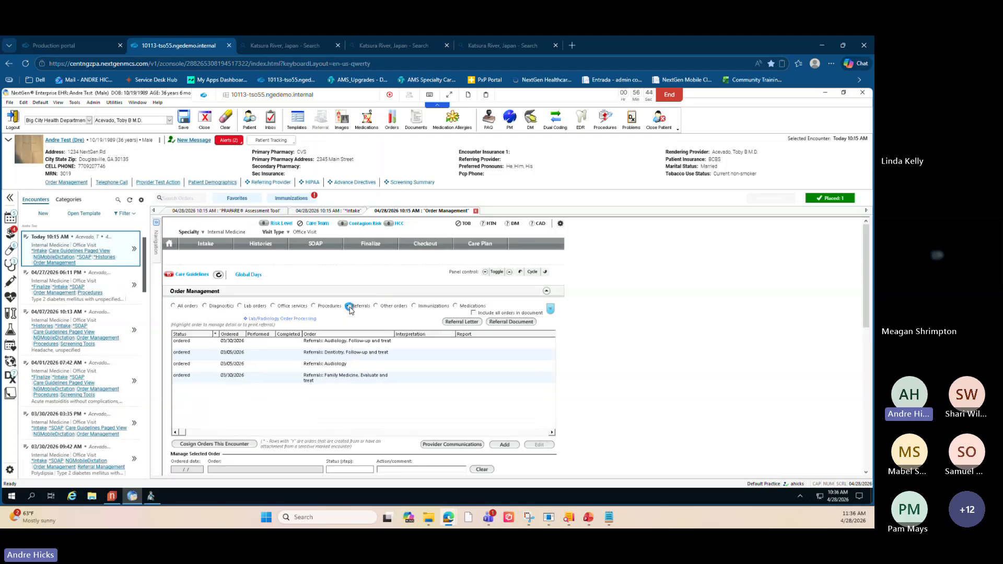
click(463, 322)
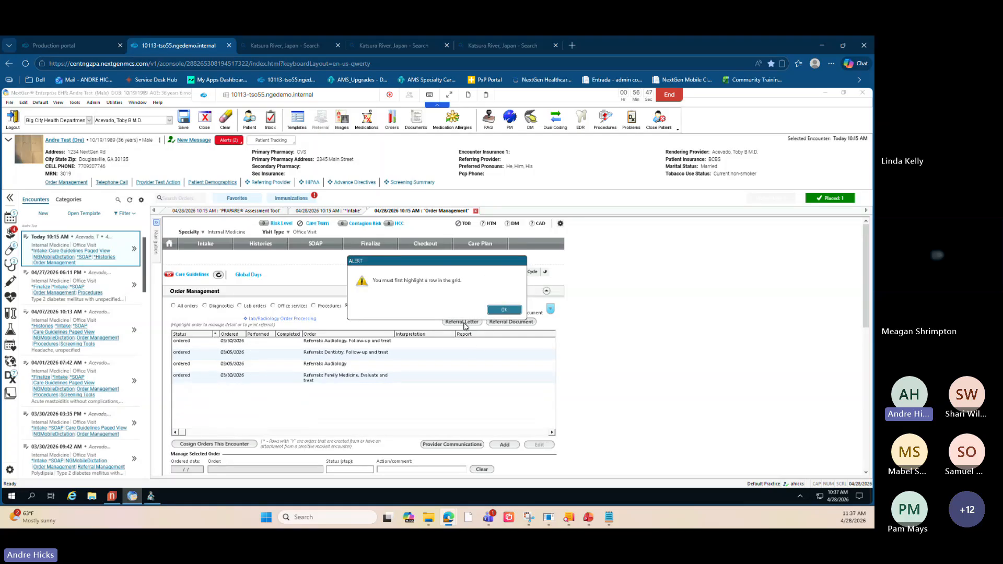
click(503, 311)
click(350, 343)
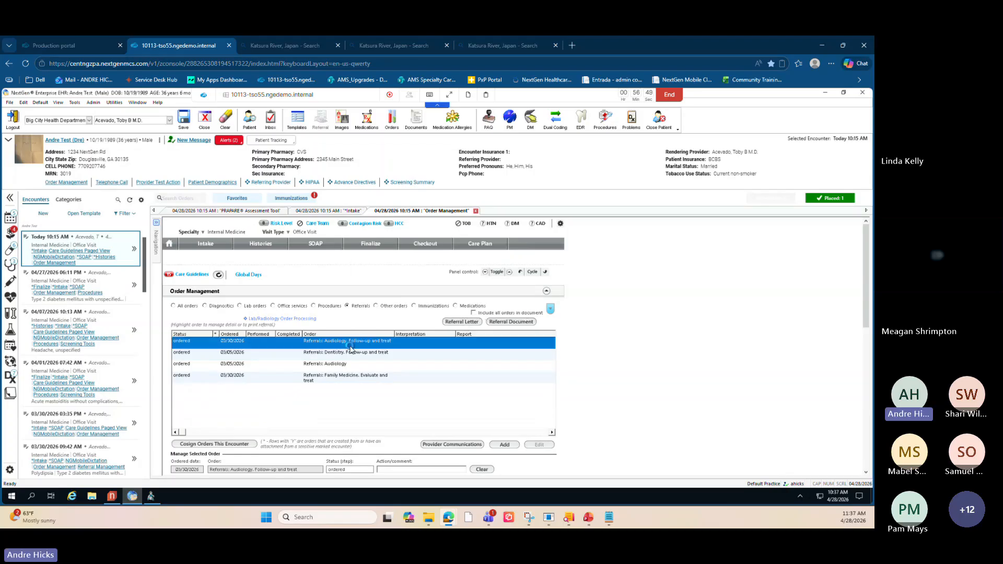
click(452, 323)
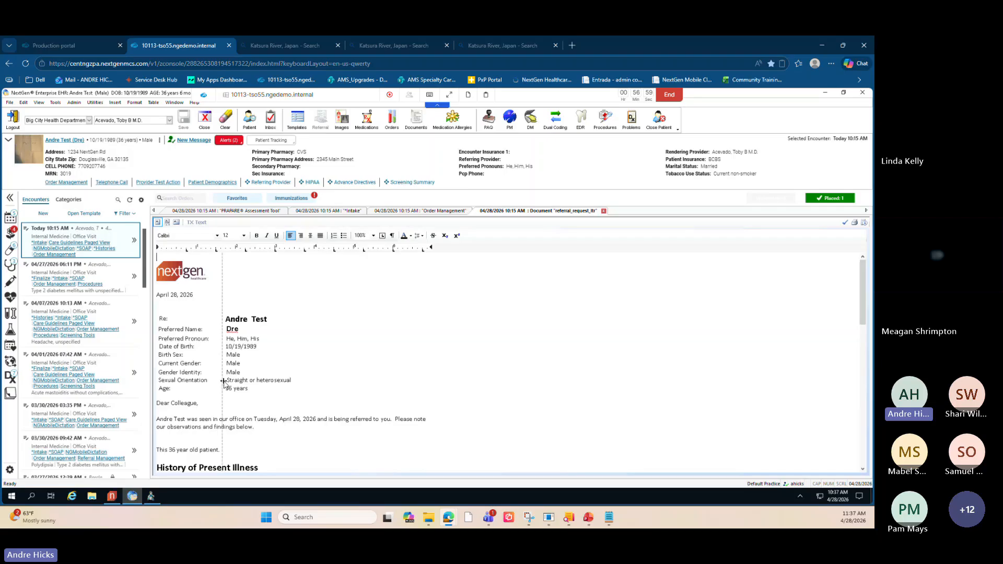
- Review the referral letter document and close it without saving
key(ctrl)
key(ctrl)
key(ctrl)
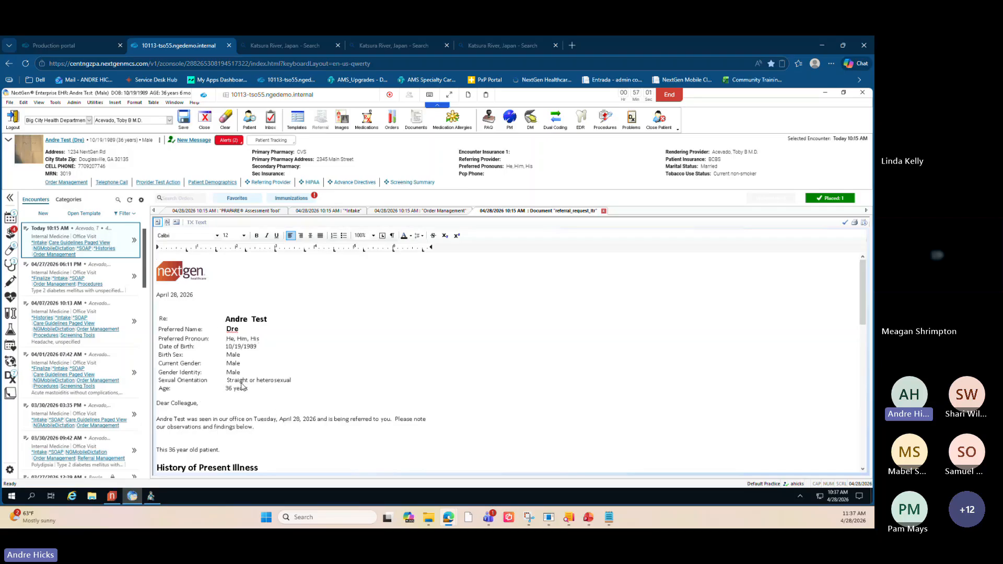
key(ctrl)
key(ctrl)
mouse_move(16, 375)
click(603, 210)
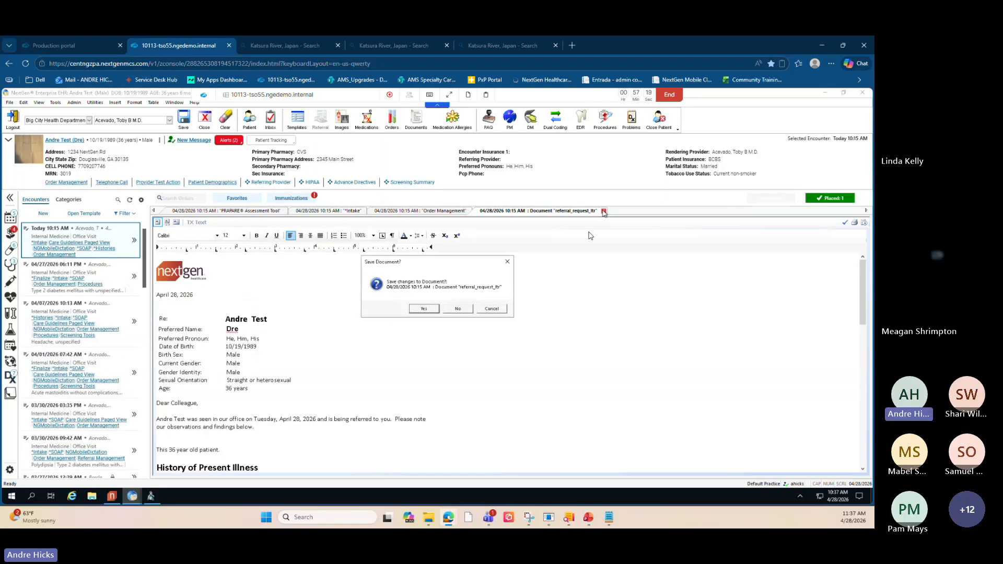
click(458, 308)
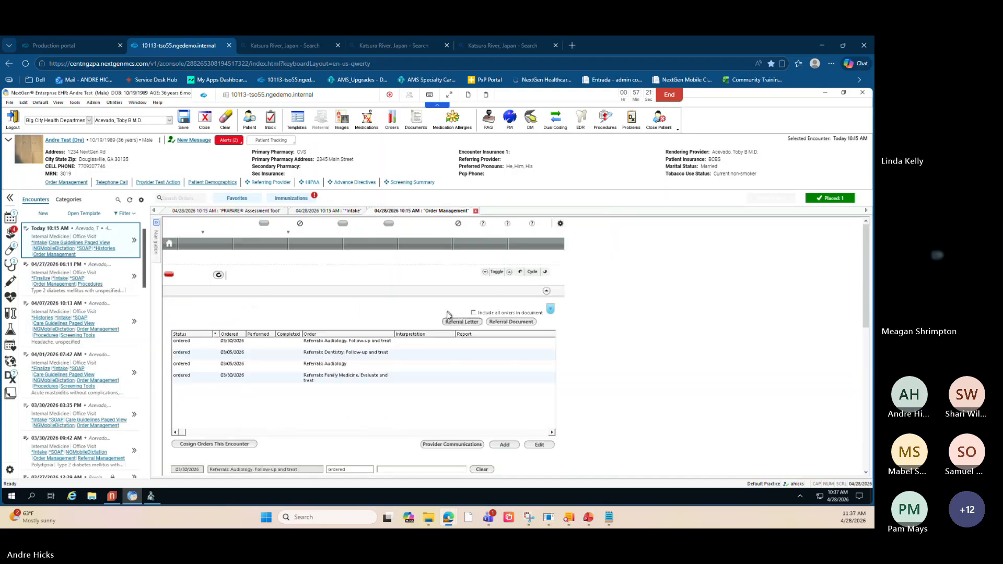
- Open the Configuration Home system practice template and browse its Practice Configuration preferences
click(10, 103)
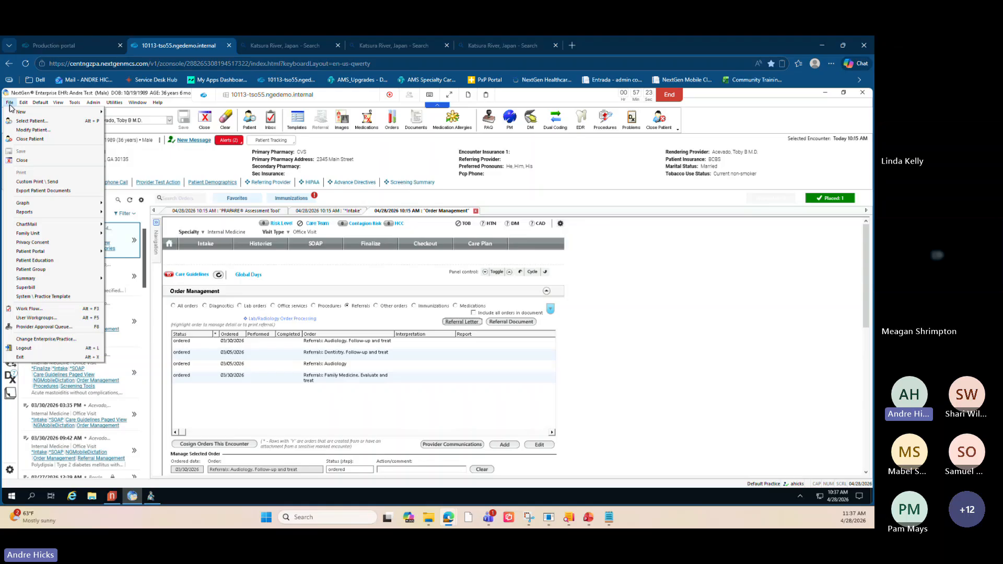
click(46, 296)
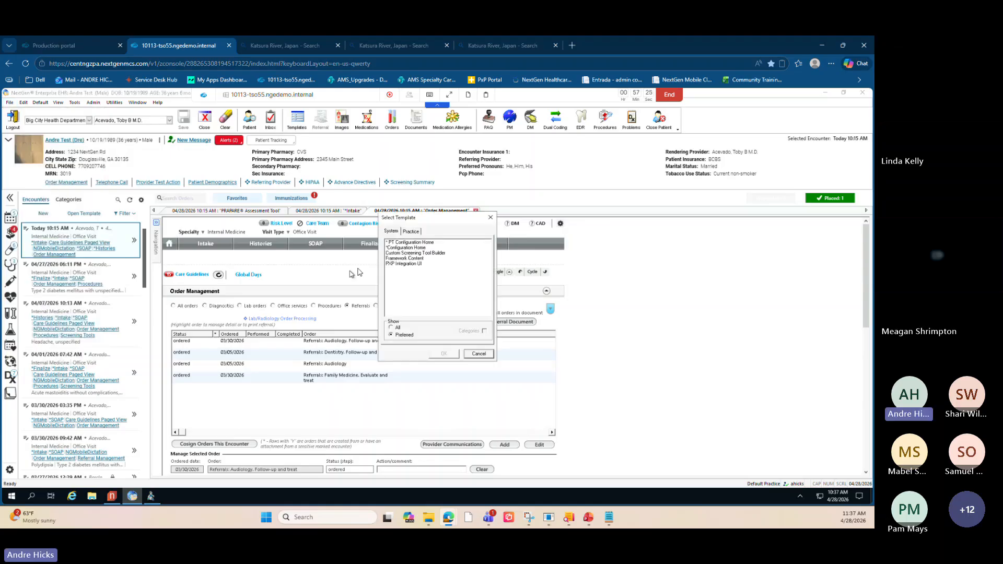
click(406, 248)
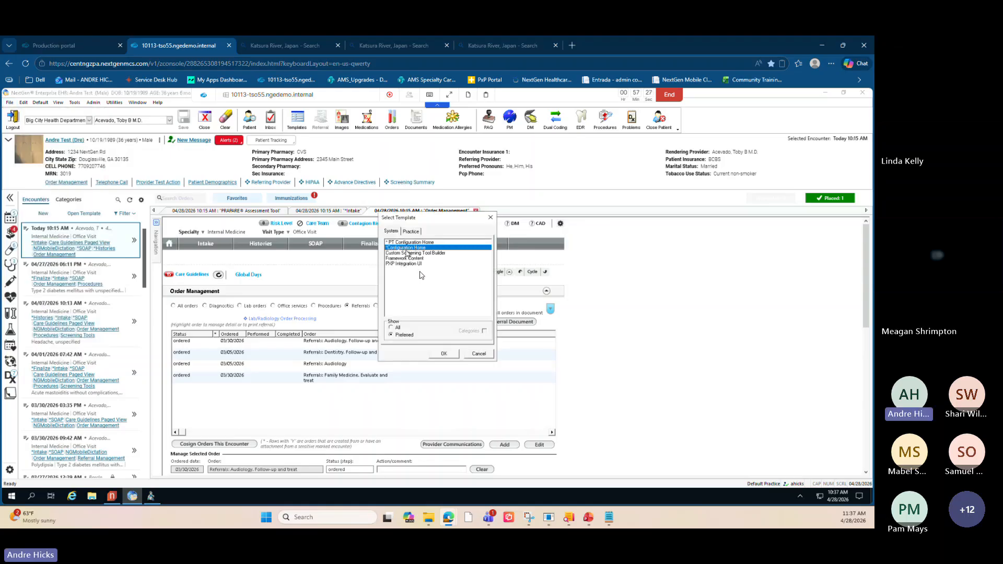
click(444, 353)
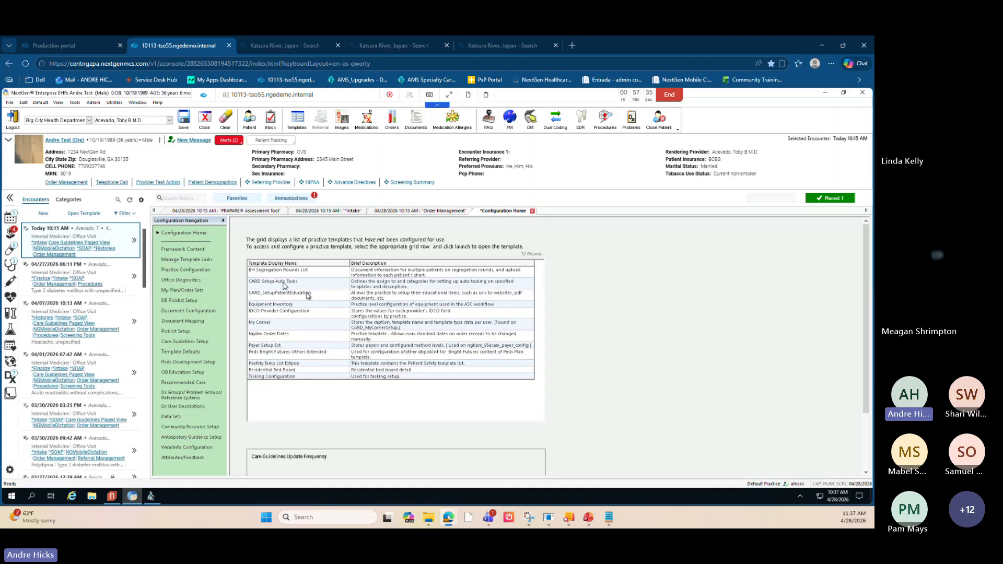
click(187, 270)
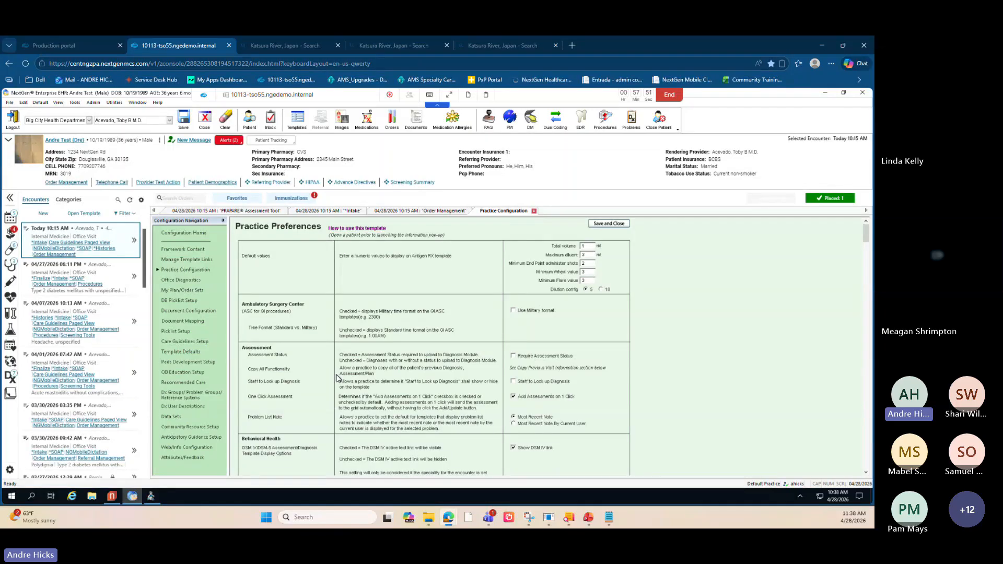
scroll(351, 369, down, 5)
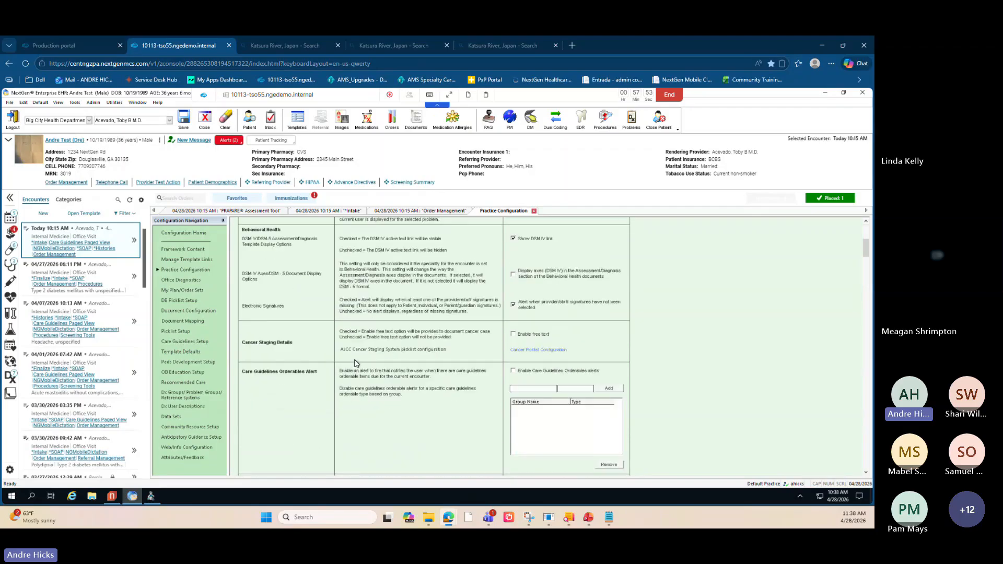
scroll(355, 363, down, 10)
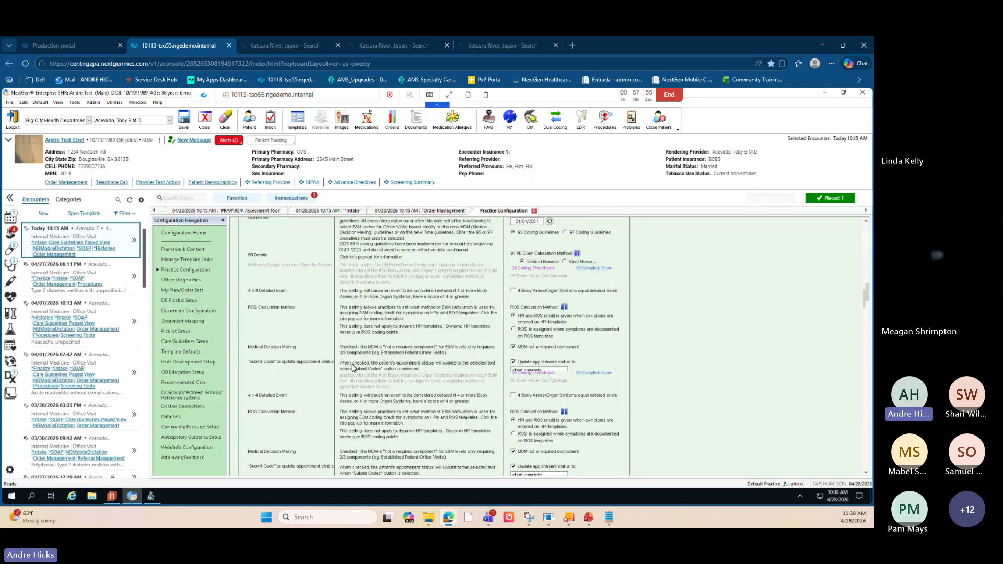
- Scroll through the Practice Configuration preferences, reviewing the Orders/Plans, Referral and PRAPARE settings
scroll(351, 367, down, 10)
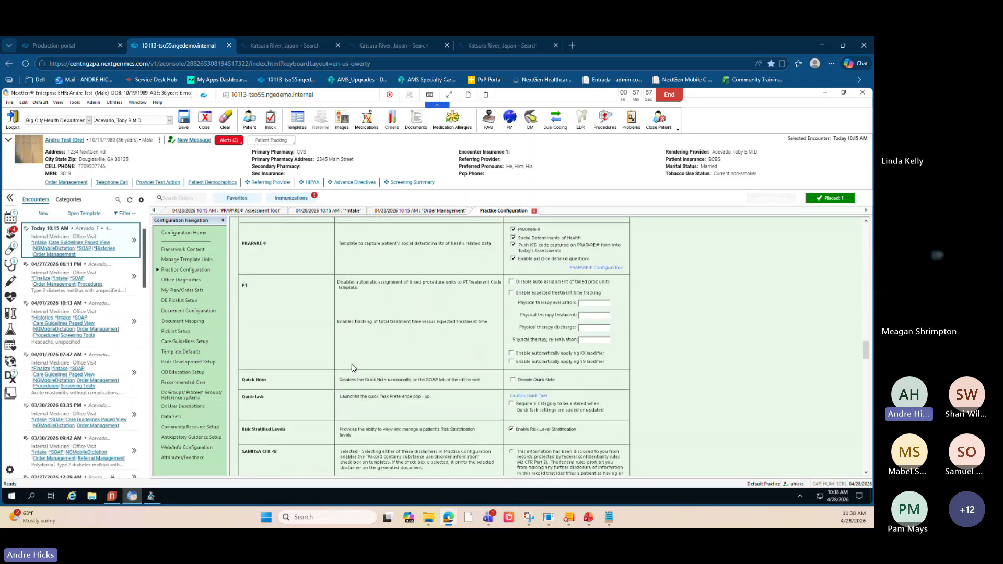
scroll(325, 360, down, 3)
scroll(324, 359, down, 8)
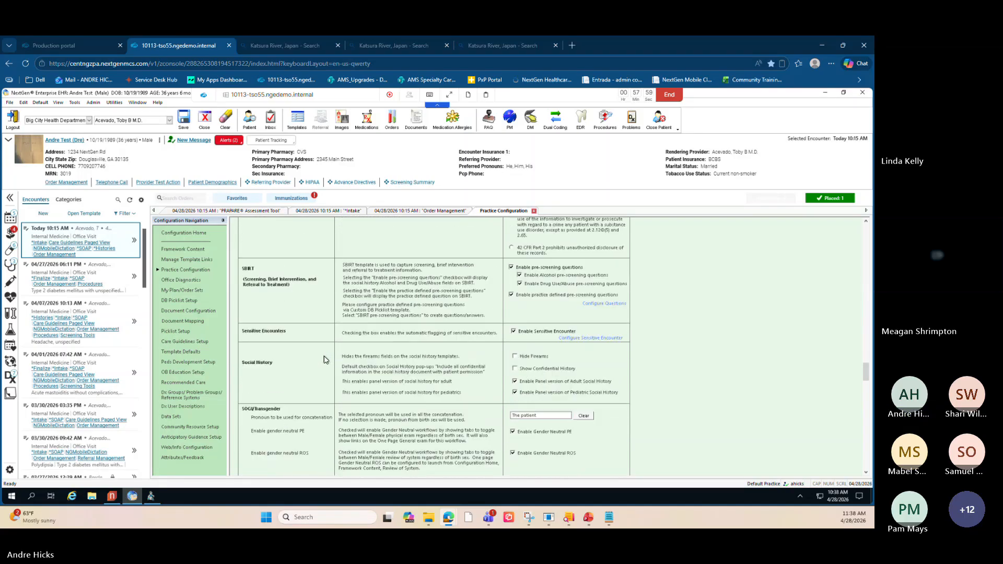
scroll(324, 359, down, 4)
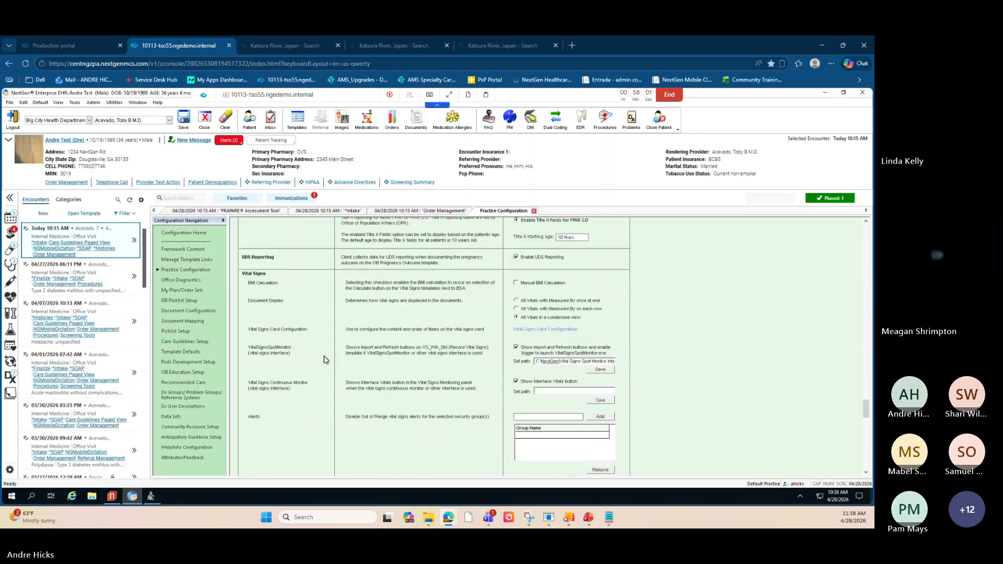
scroll(324, 360, up, 12)
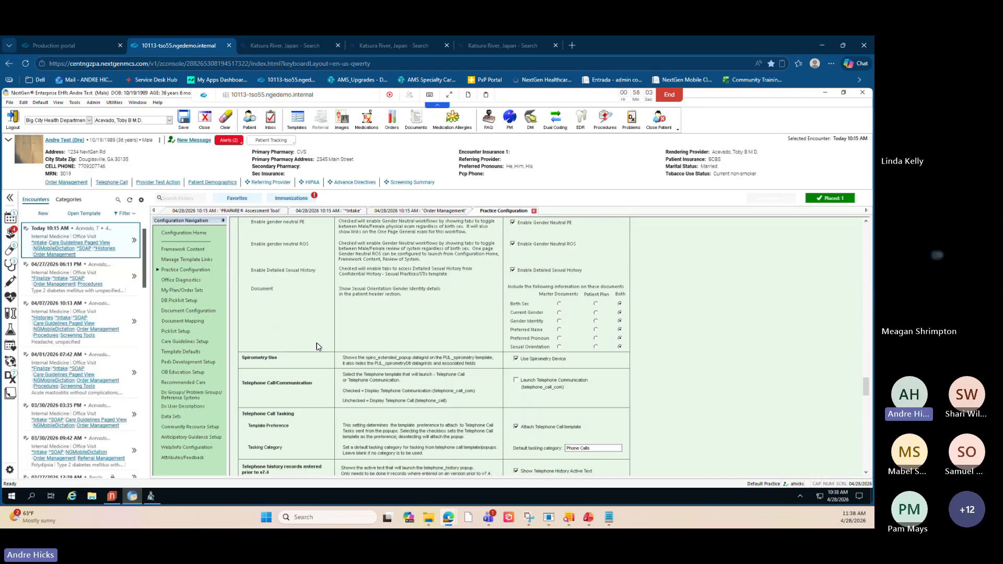
scroll(284, 336, up, 3)
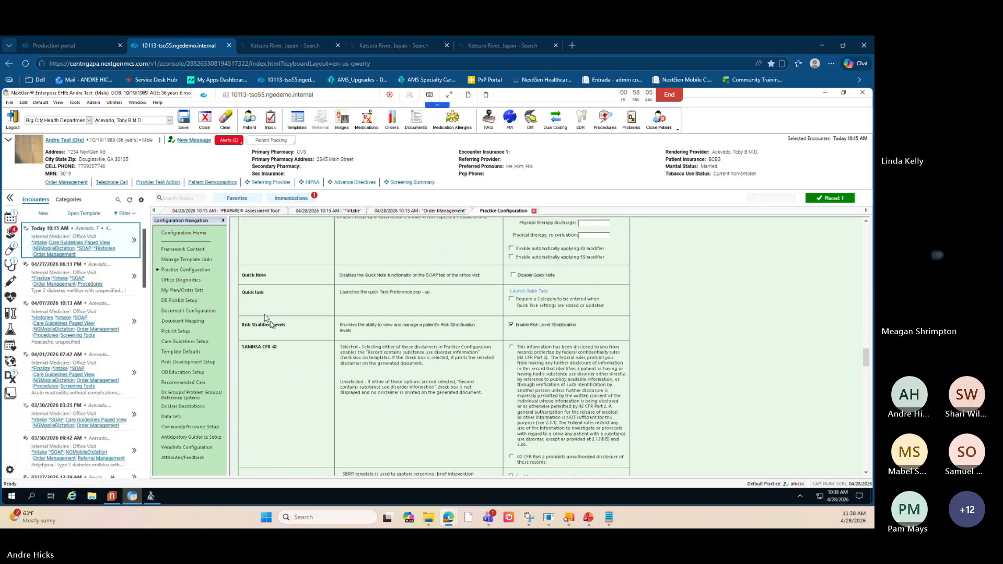
scroll(269, 331, up, 4)
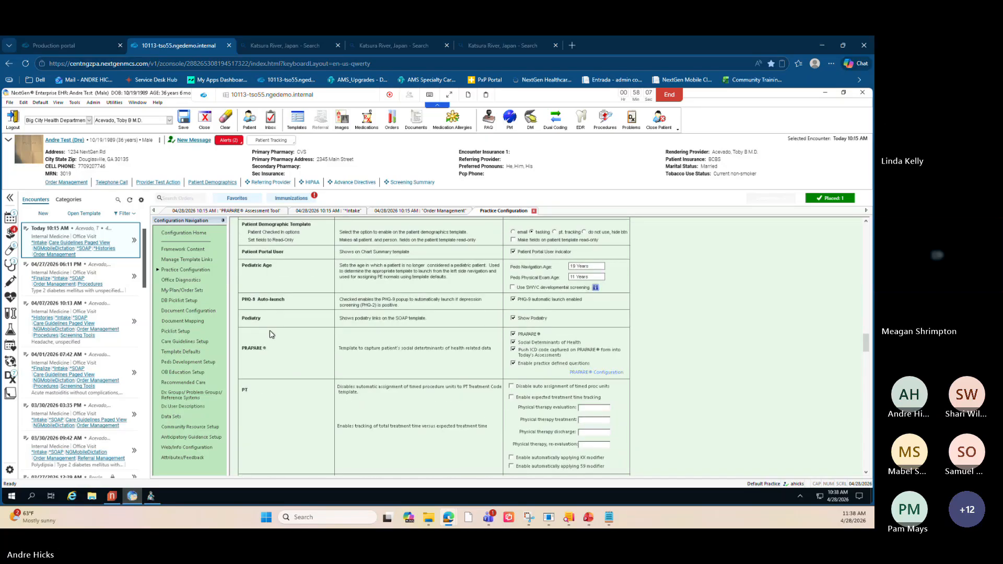
scroll(269, 330, up, 2)
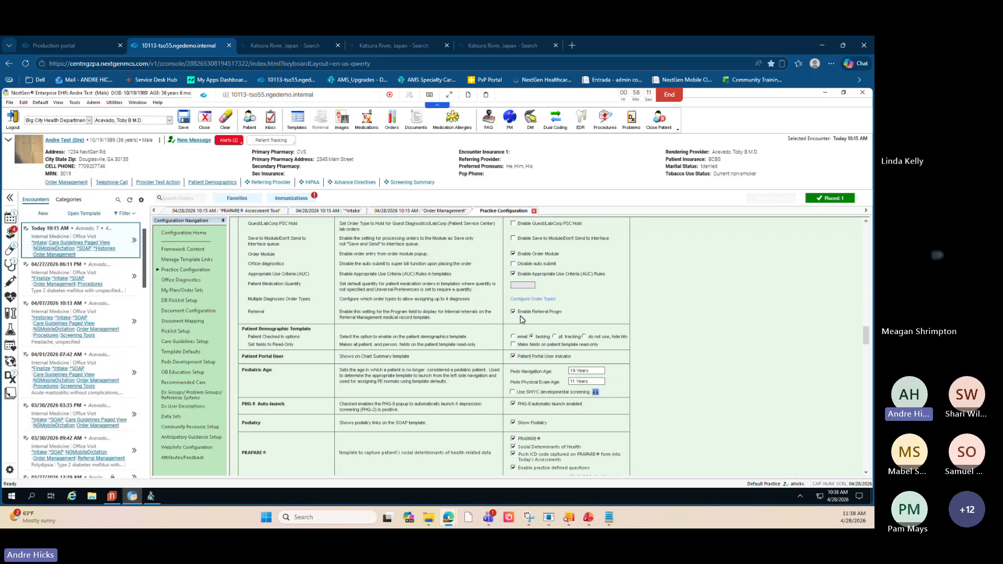
scroll(257, 304, up, 5)
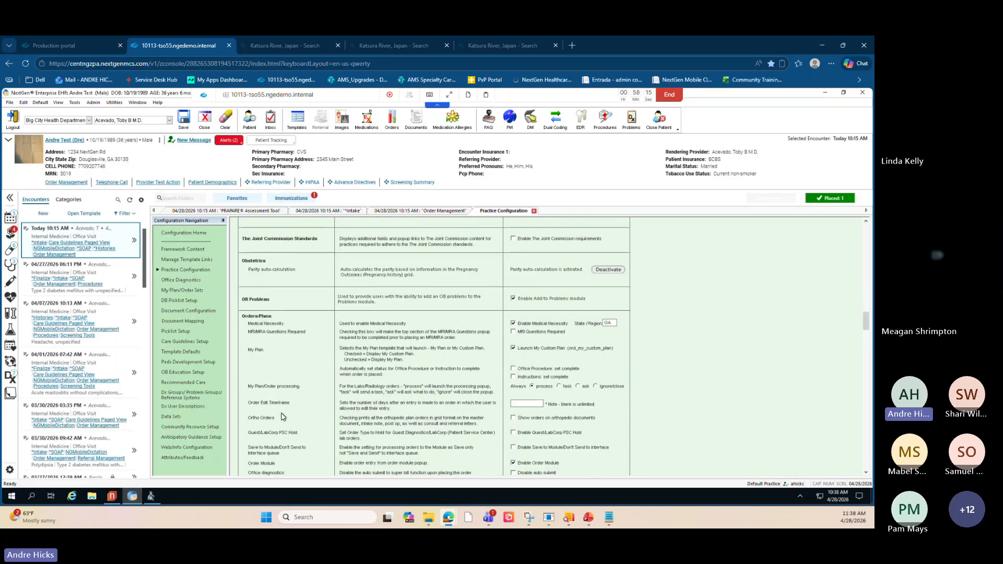
scroll(283, 416, down, 5)
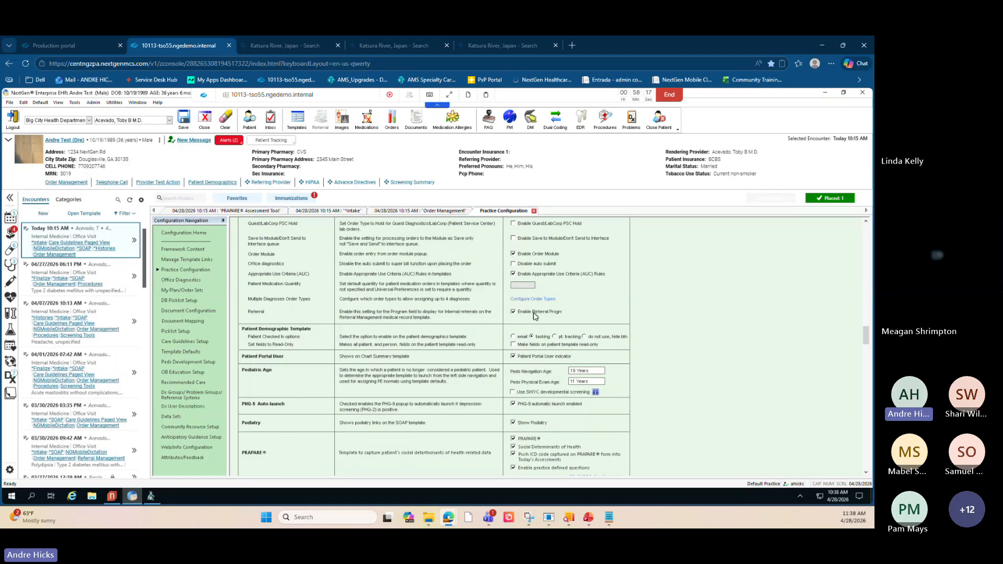
key(ctrl)
key(ctrl)
key(ctrl)
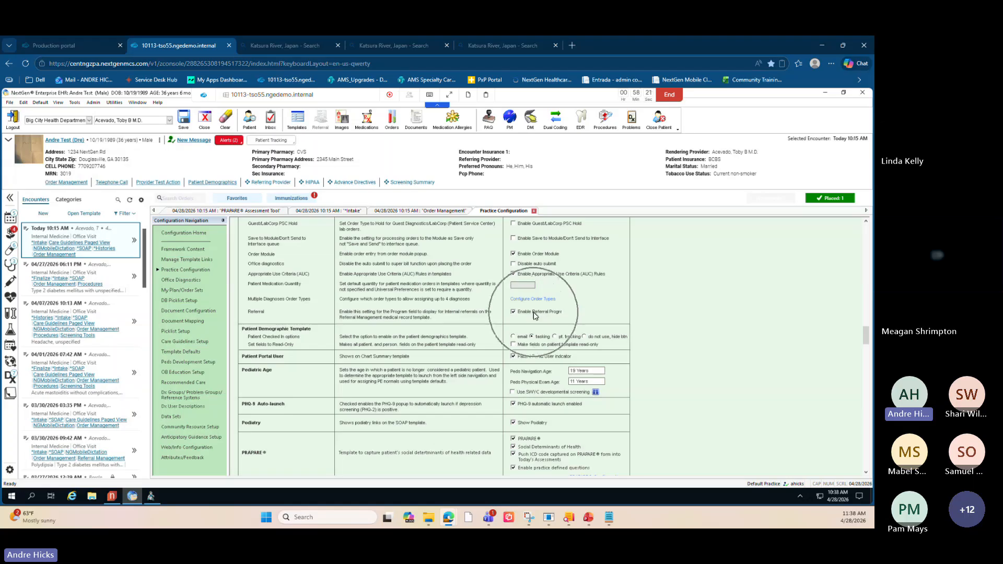
key(ctrl)
key(ctrl)
key(ctrl)
key(ctrl)
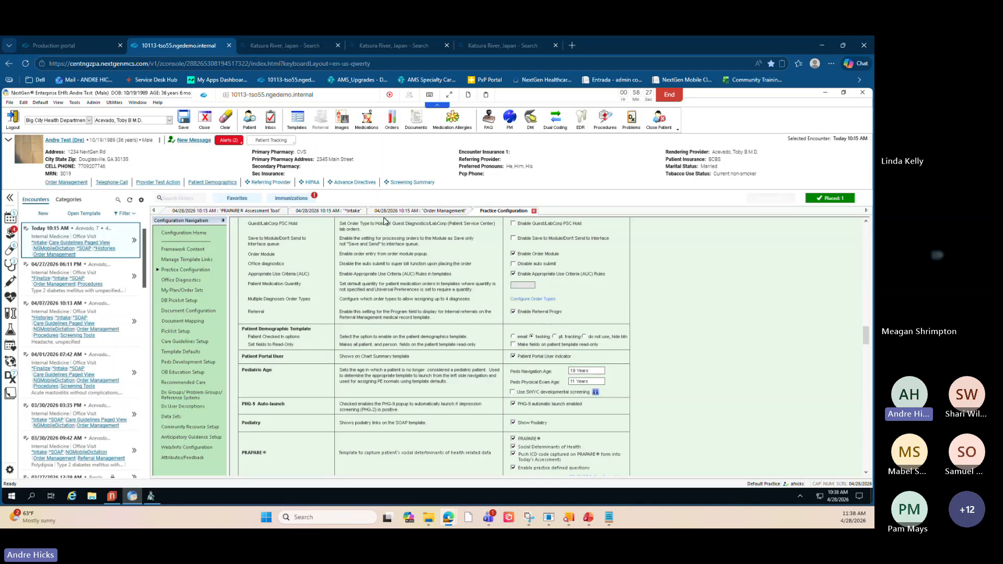
- Open the encounter's SOAP template and launch the Referrals order dialog from its Assessment/Plan section
click(348, 213)
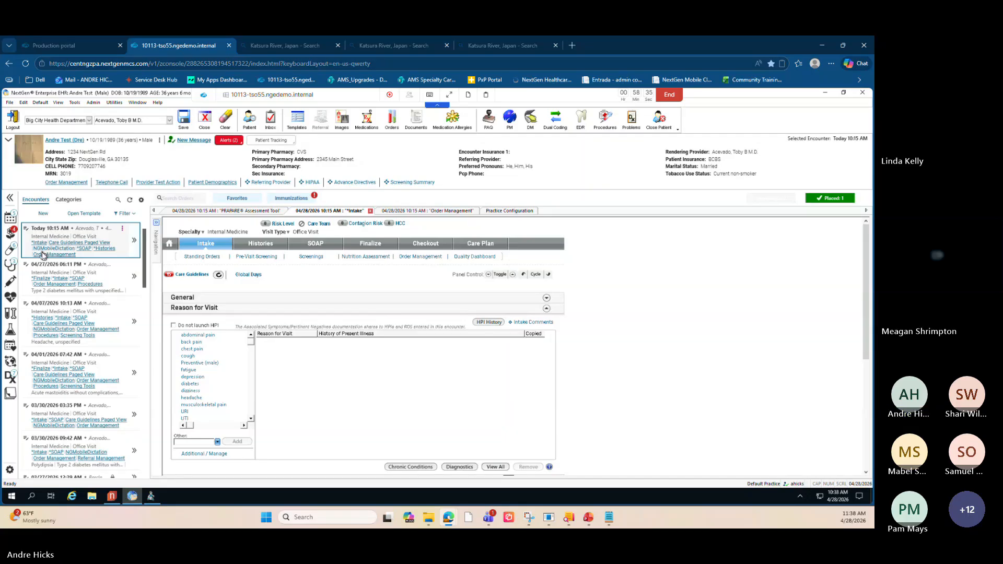
click(84, 249)
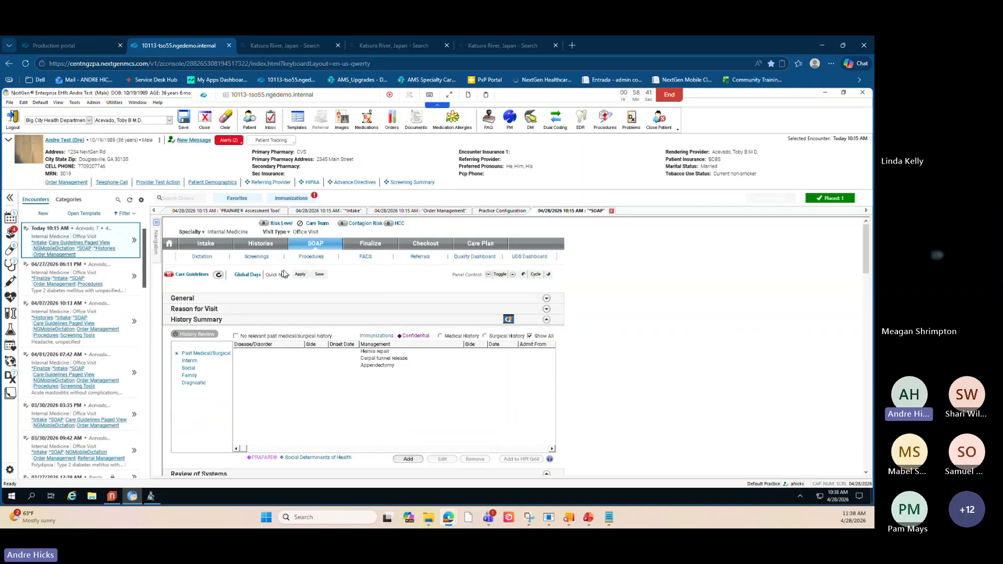
scroll(579, 352, down, 1)
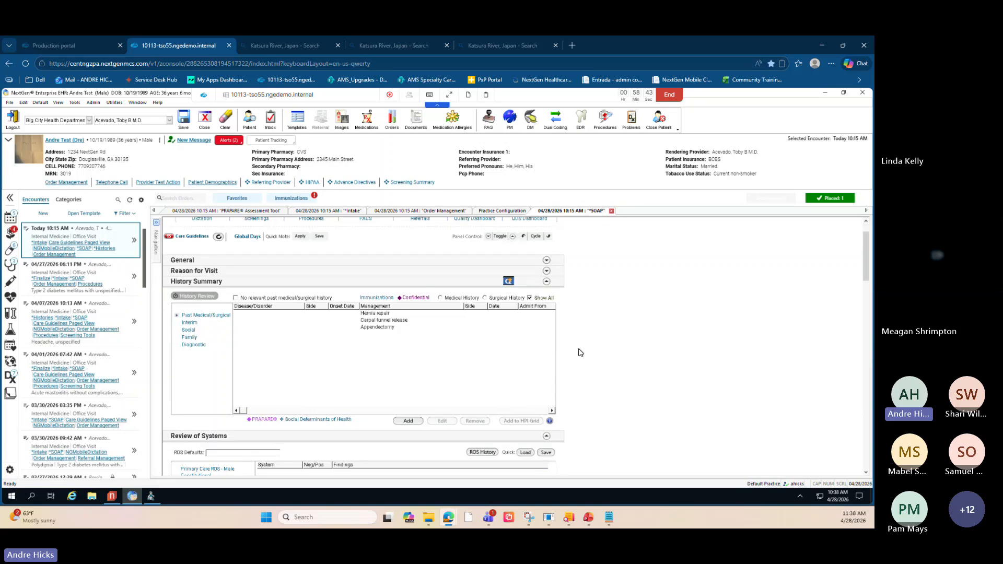
scroll(579, 352, down, 4)
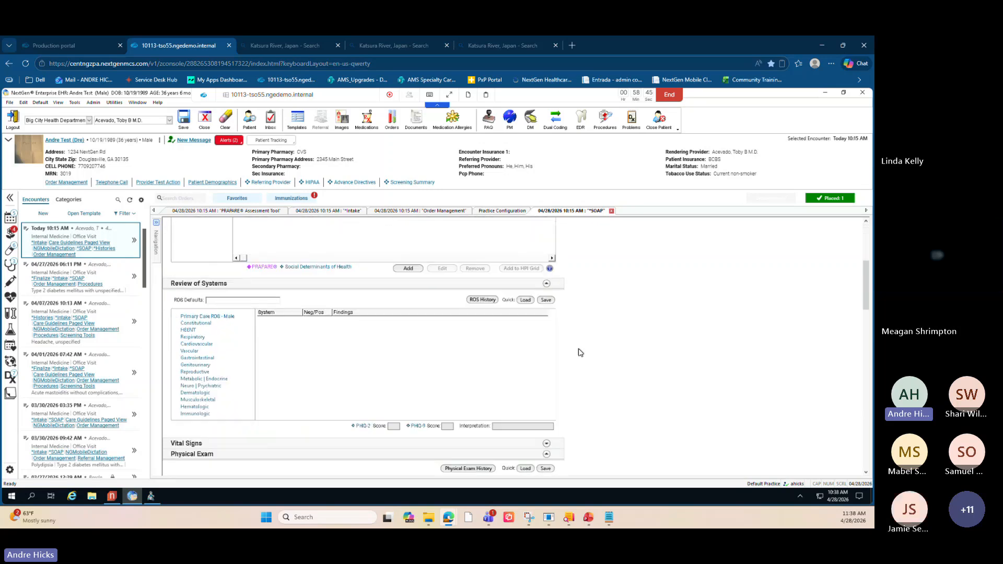
scroll(579, 352, down, 7)
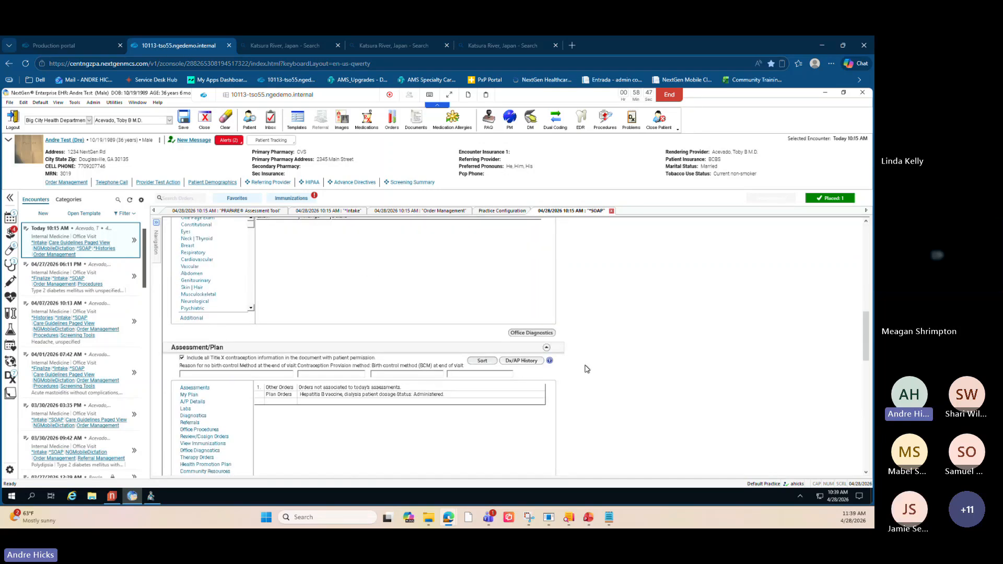
scroll(522, 371, down, 1)
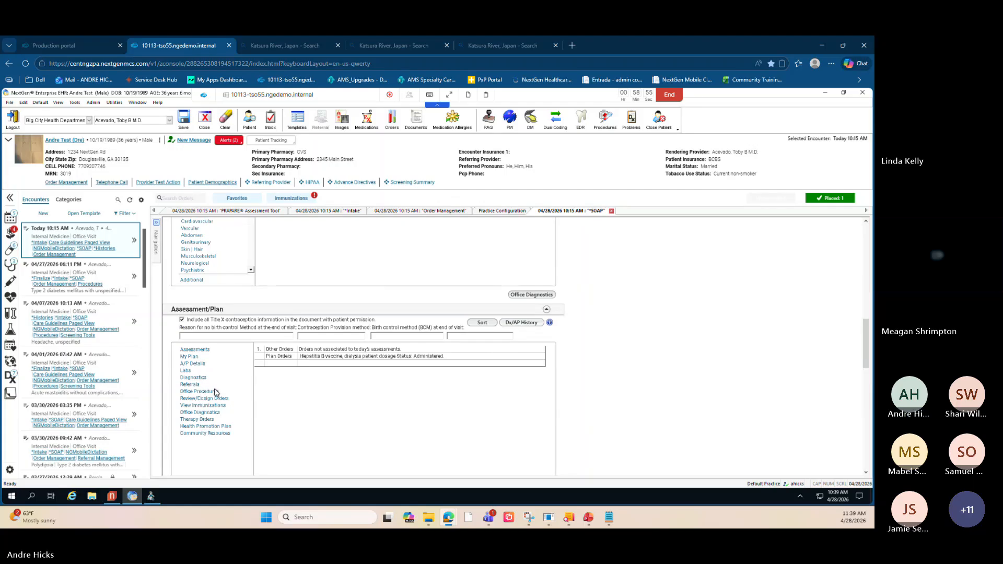
scroll(202, 393, down, 2)
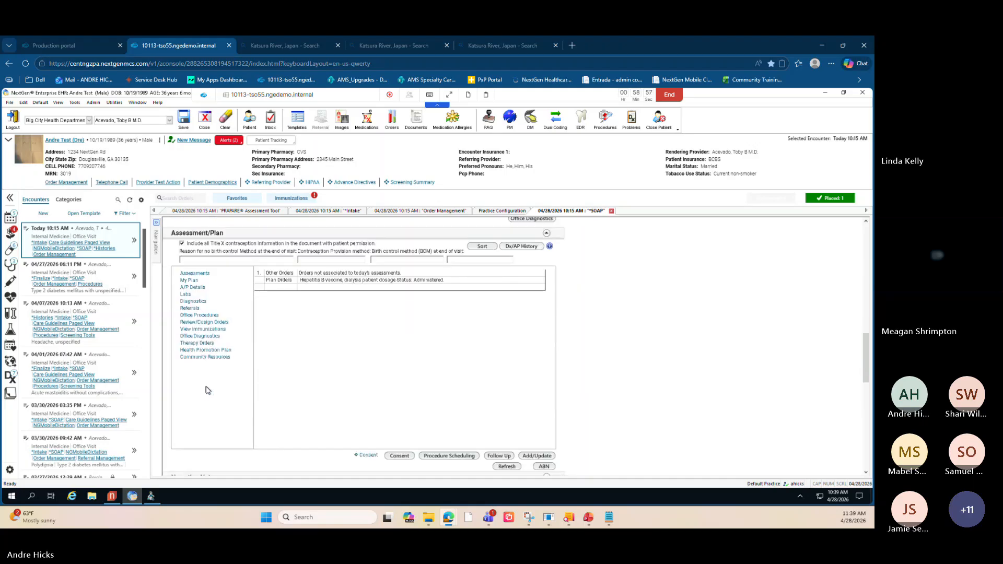
scroll(207, 391, up, 1)
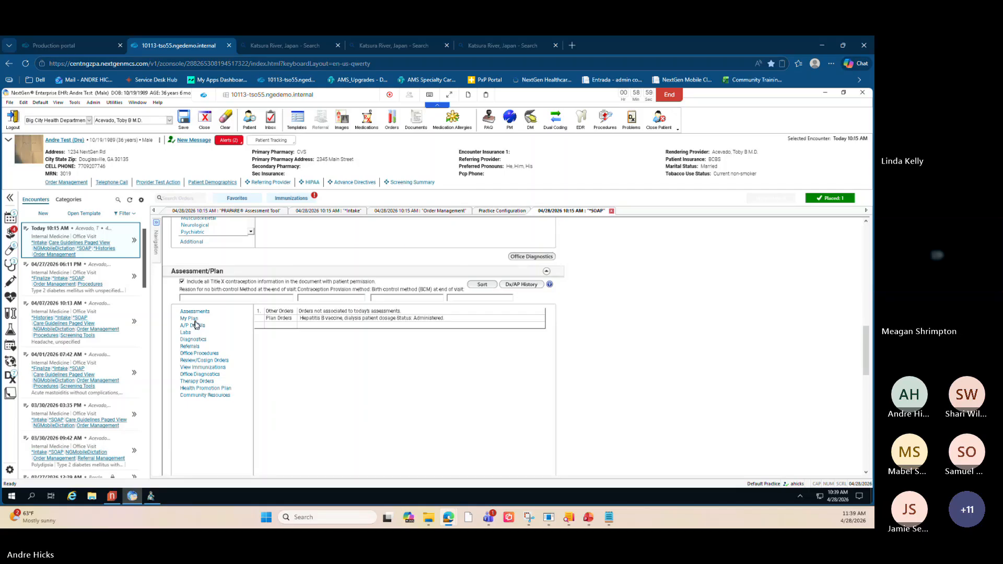
click(195, 312)
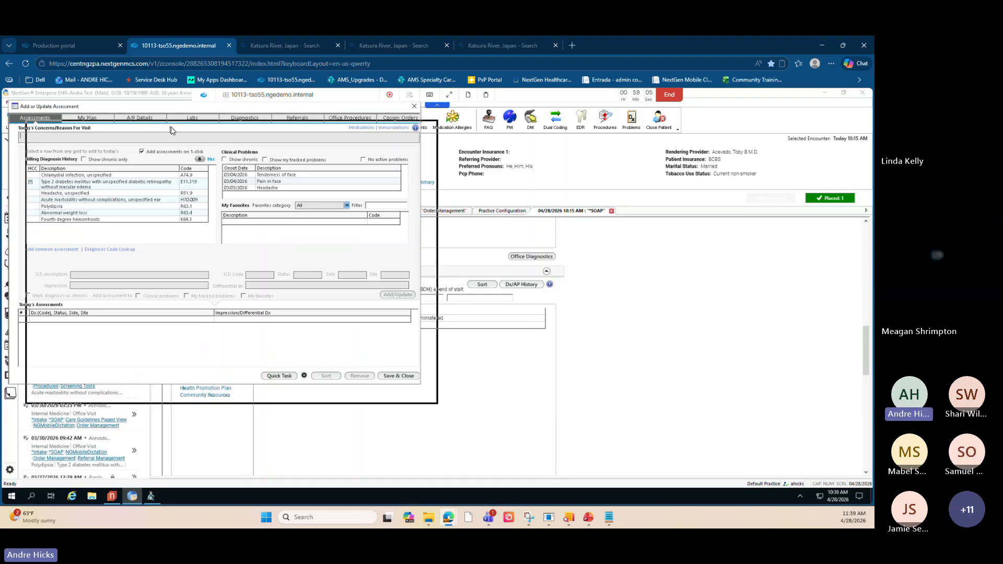
click(327, 141)
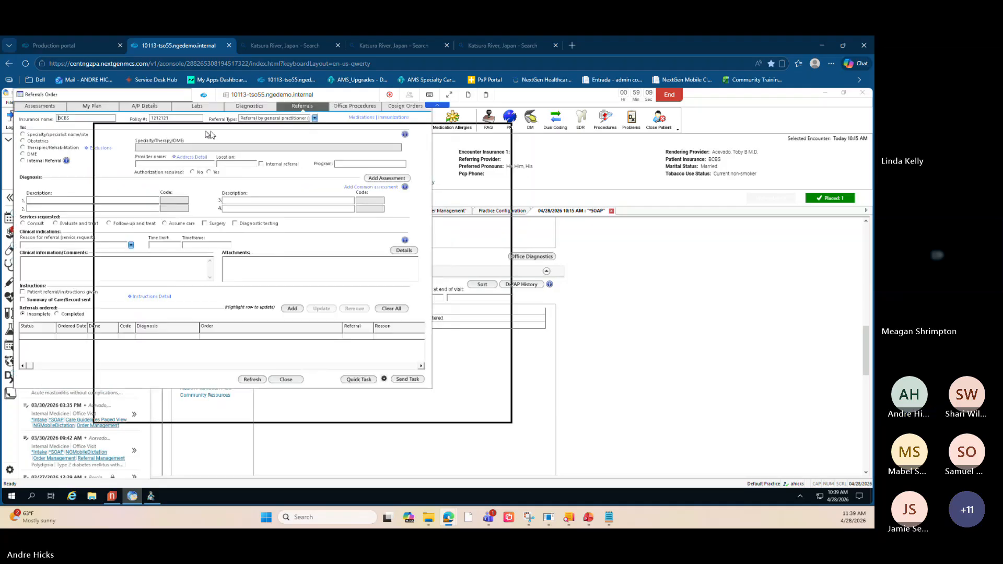
- Open the referral's Program picker, browse the patient program list, and cancel it
click(478, 198)
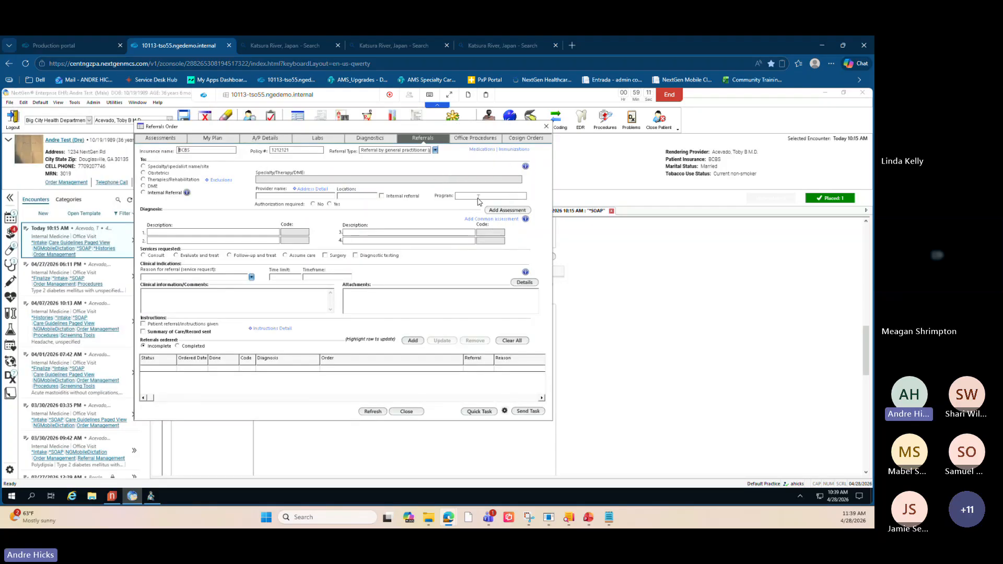
click(478, 198)
key(ctrl)
key(ctrl)
click(470, 196)
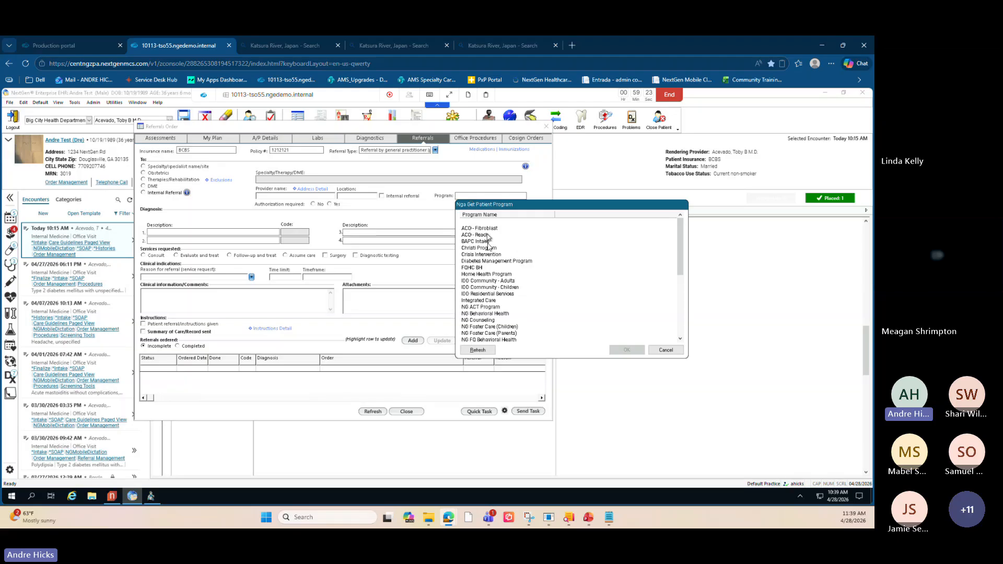
scroll(502, 280, down, 4)
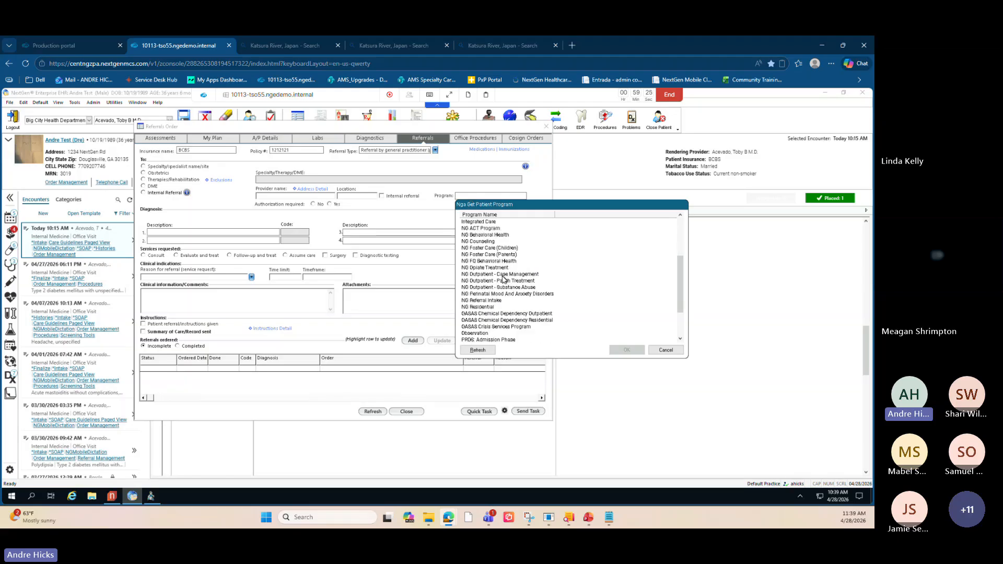
scroll(503, 280, up, 4)
scroll(499, 259, down, 10)
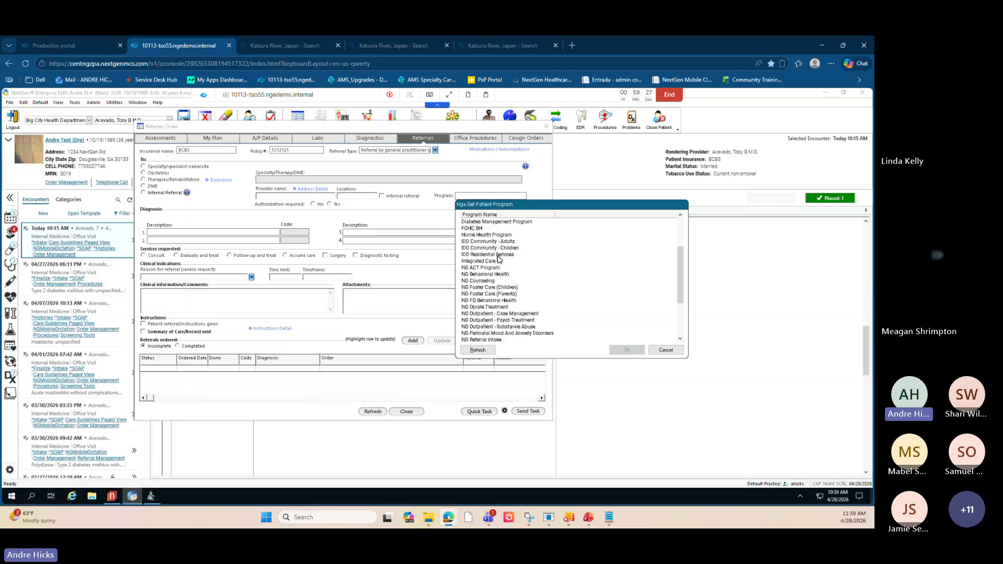
scroll(499, 259, up, 1)
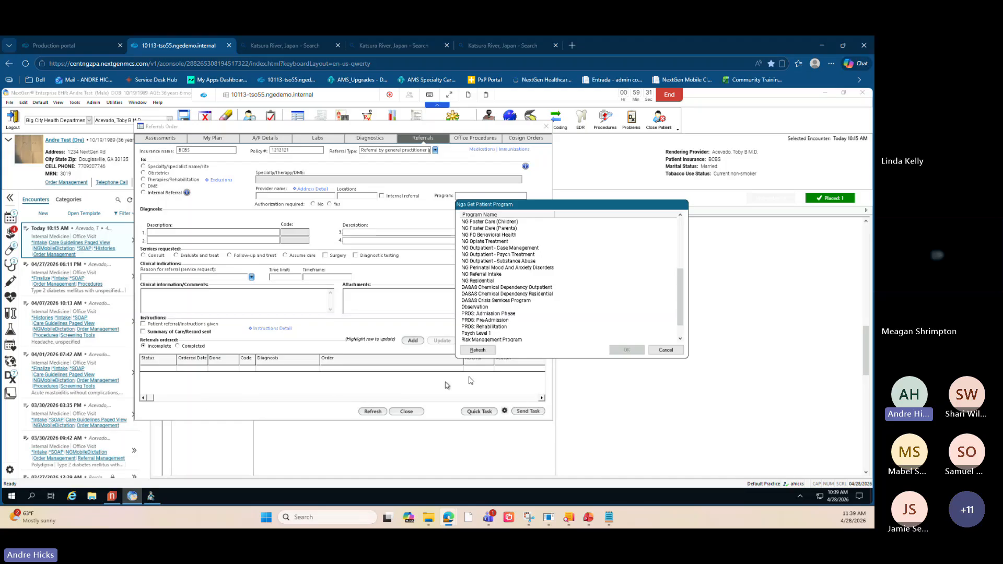
click(661, 352)
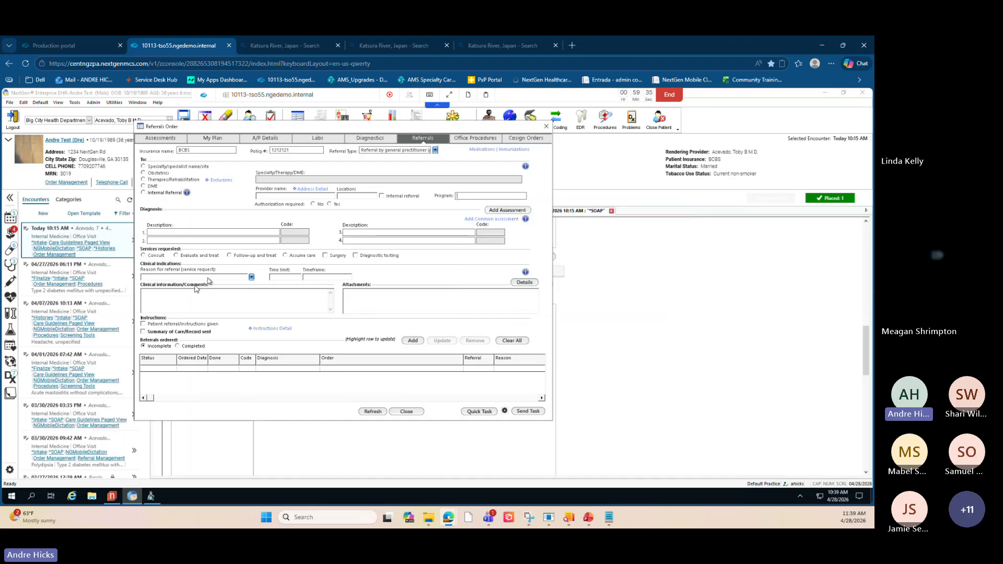
- Browse the clinical indication and reason-for-referral category lists, closing each without selecting anything
click(241, 277)
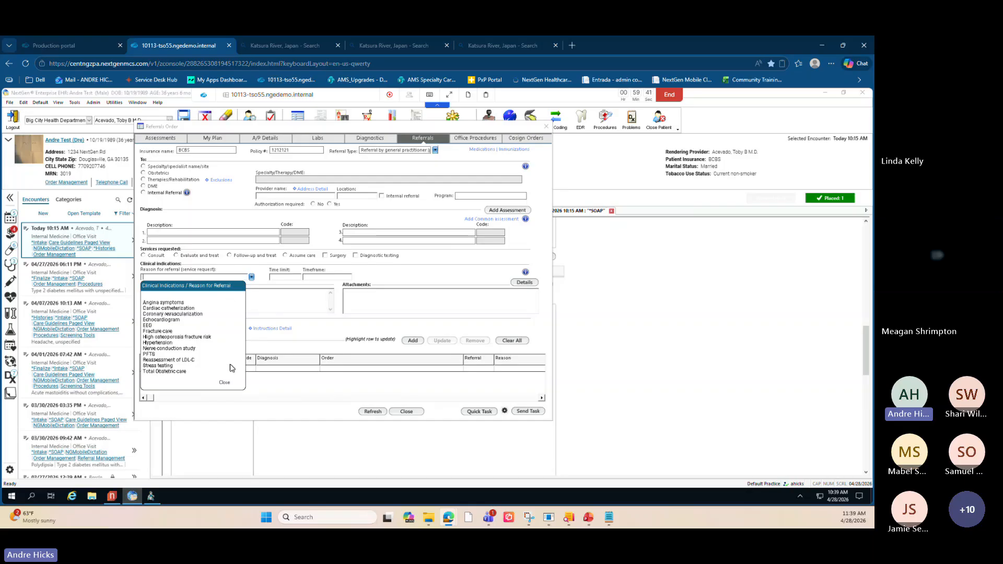
click(224, 384)
click(251, 279)
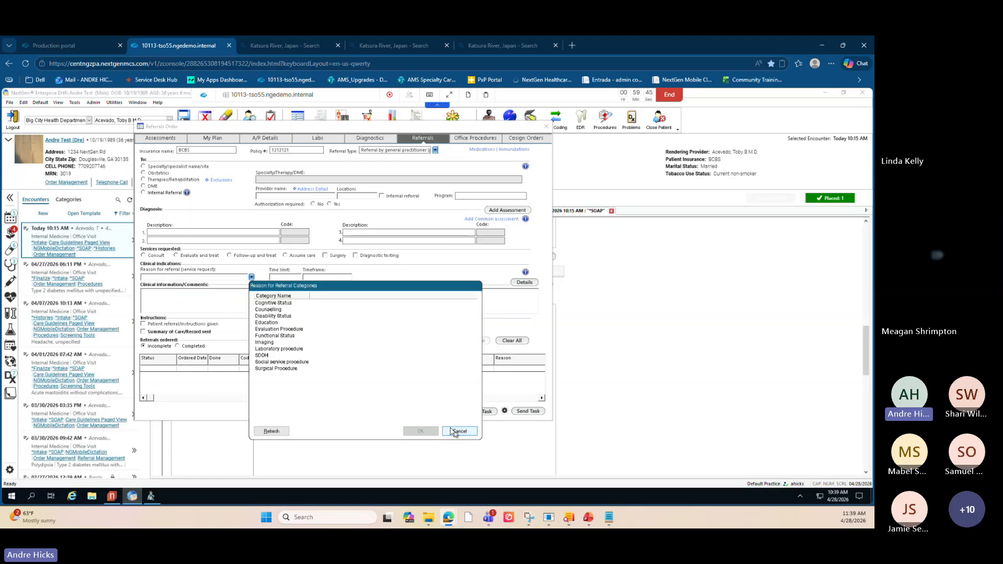
click(225, 383)
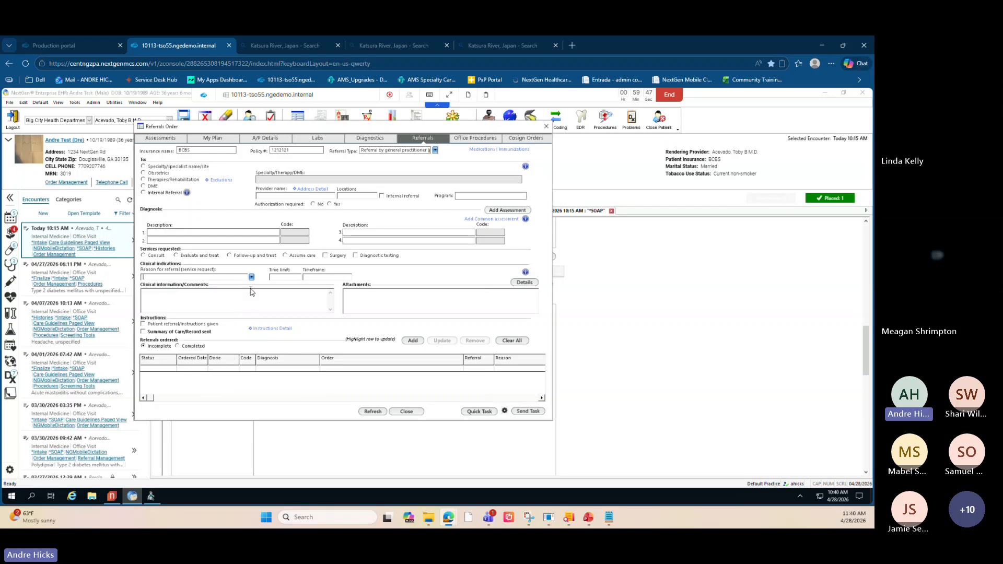
click(251, 277)
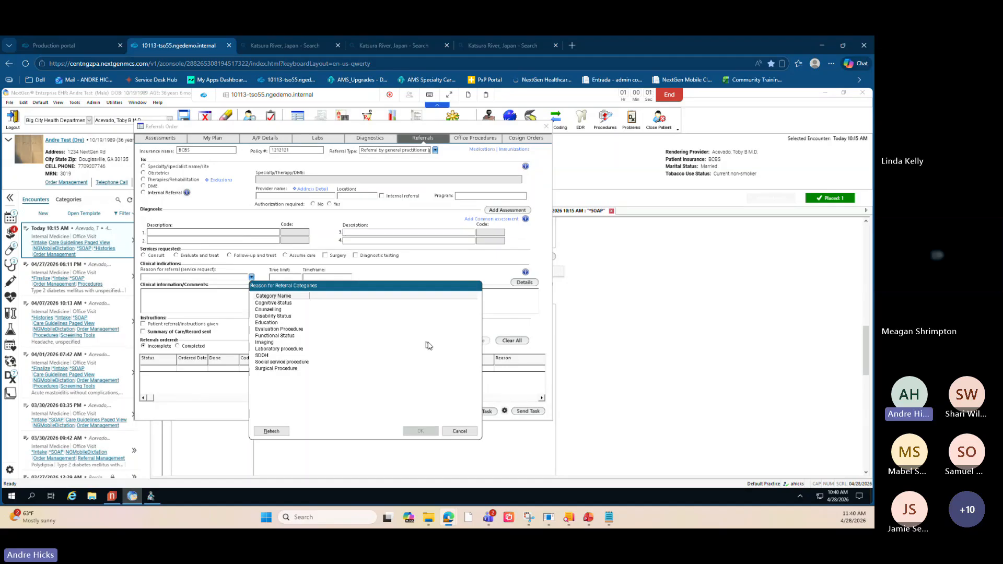
click(459, 431)
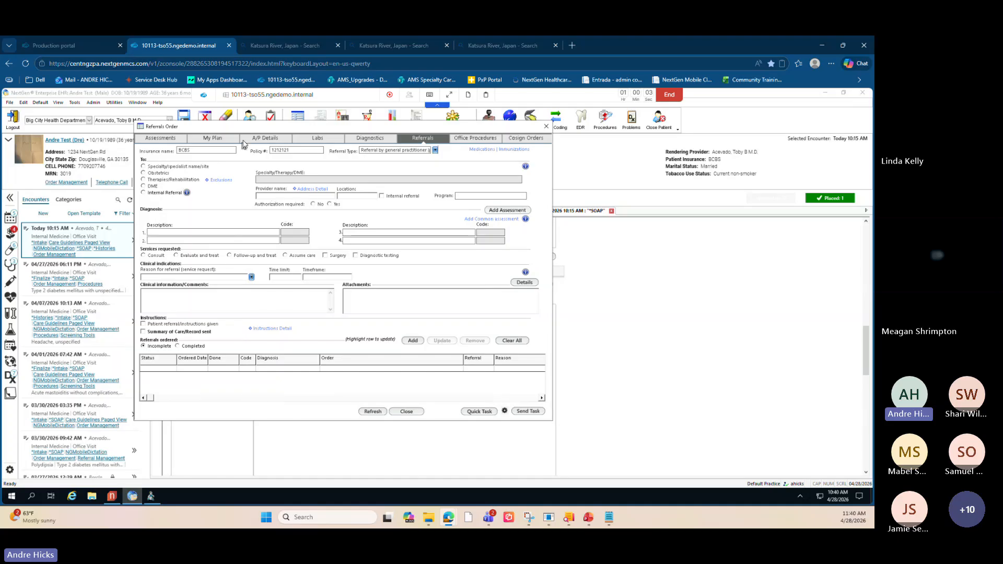
drag(249, 132, 271, 141)
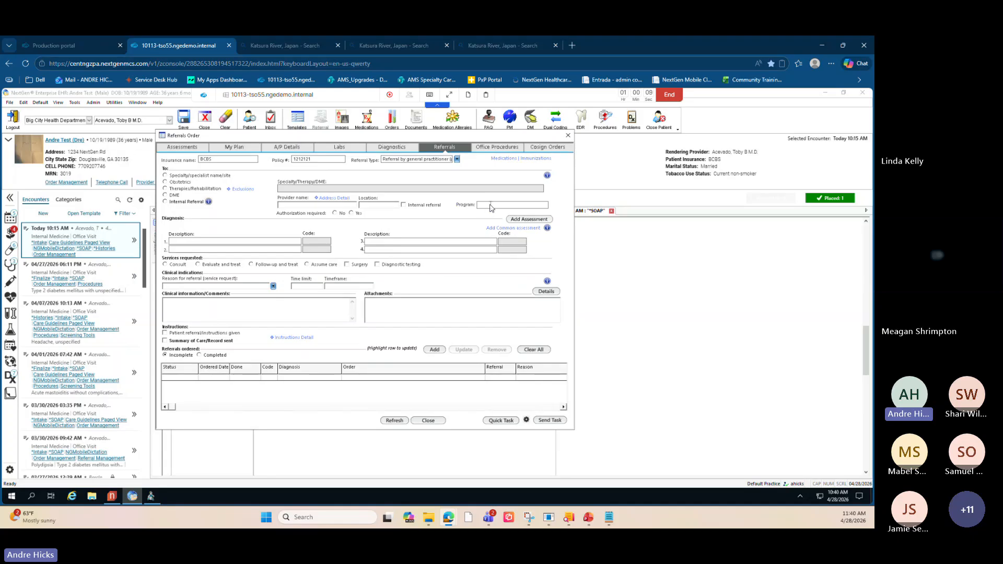
key(ctrl)
key(ctrl)
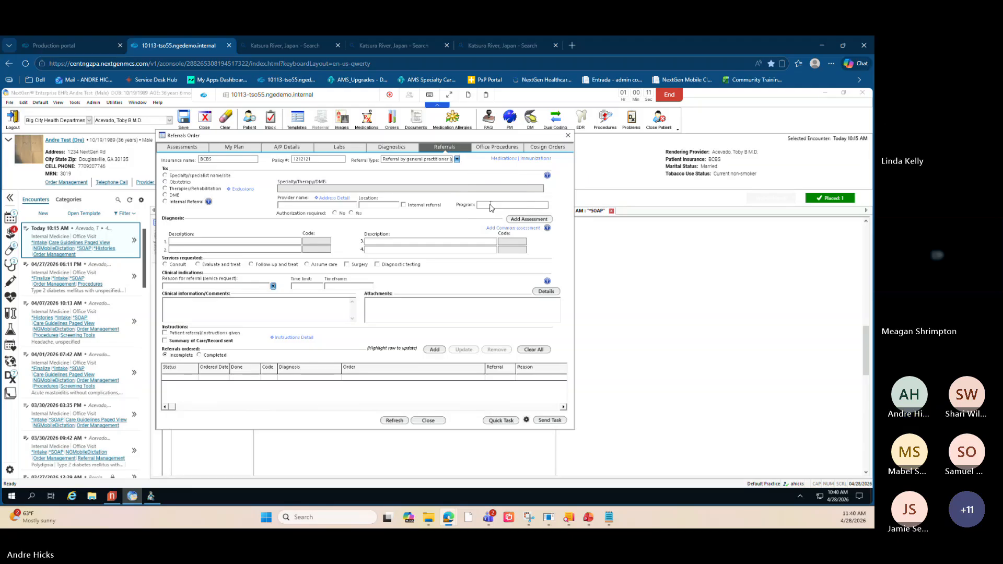
key(ctrl)
key(ctrl)
drag(522, 140, 531, 151)
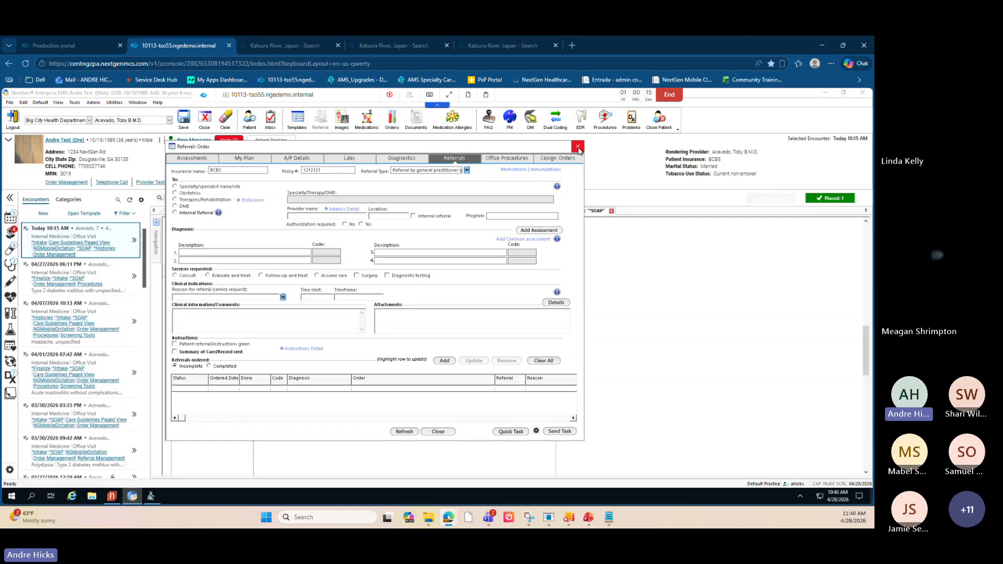
- Close the Referrals order dialog and open the Screening Tools template from the SOAP note
click(578, 149)
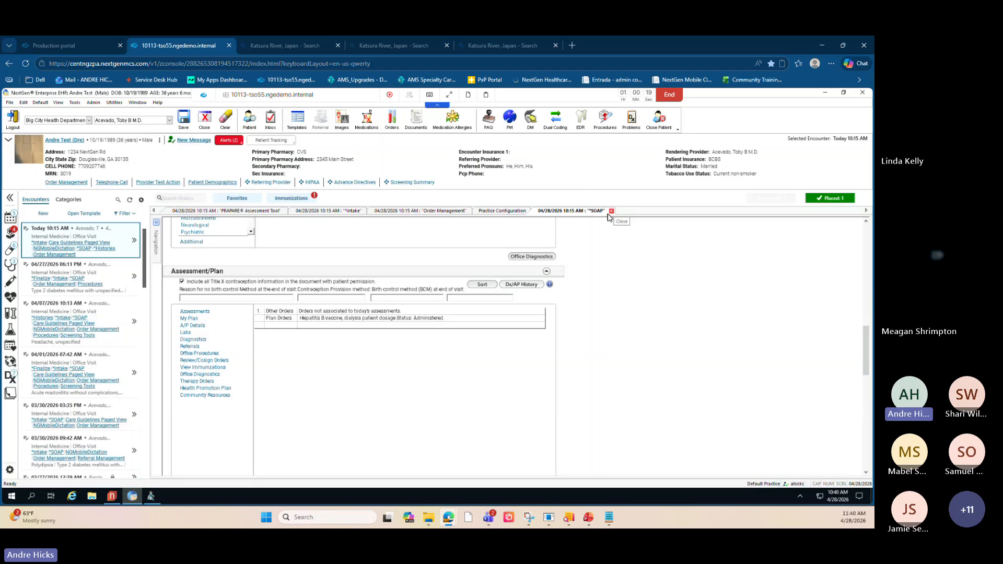
key(alt+Tab)
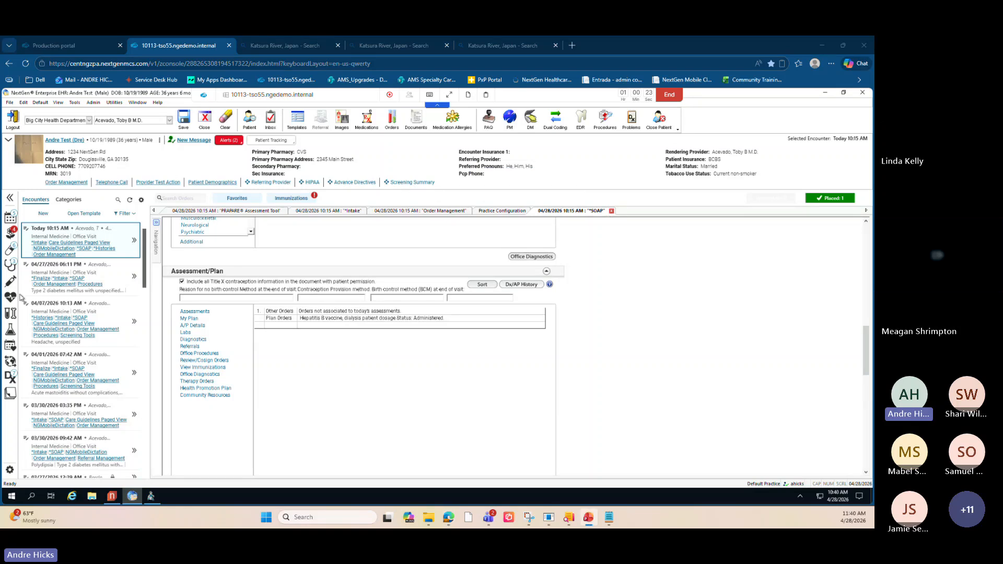
scroll(580, 262, up, 10)
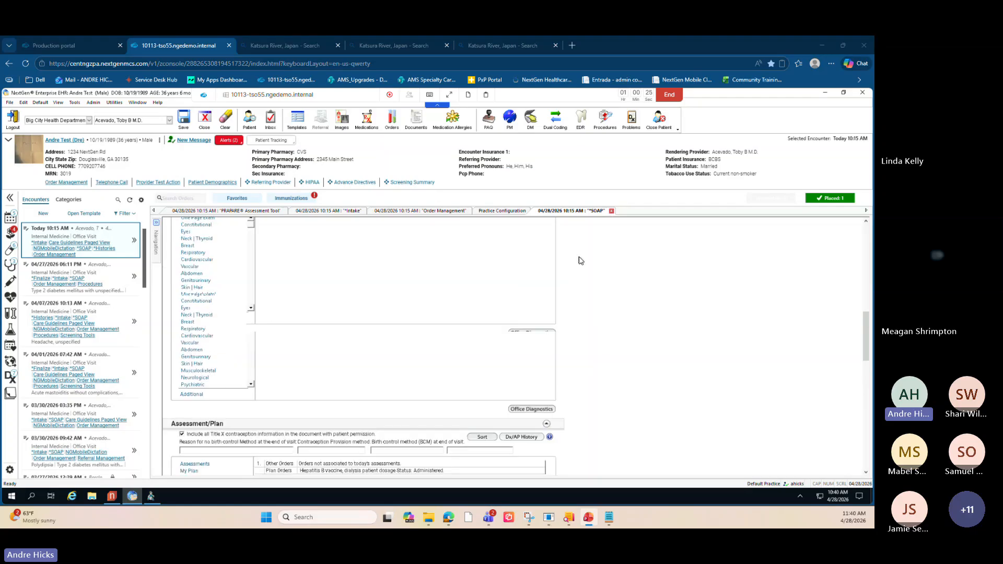
click(253, 259)
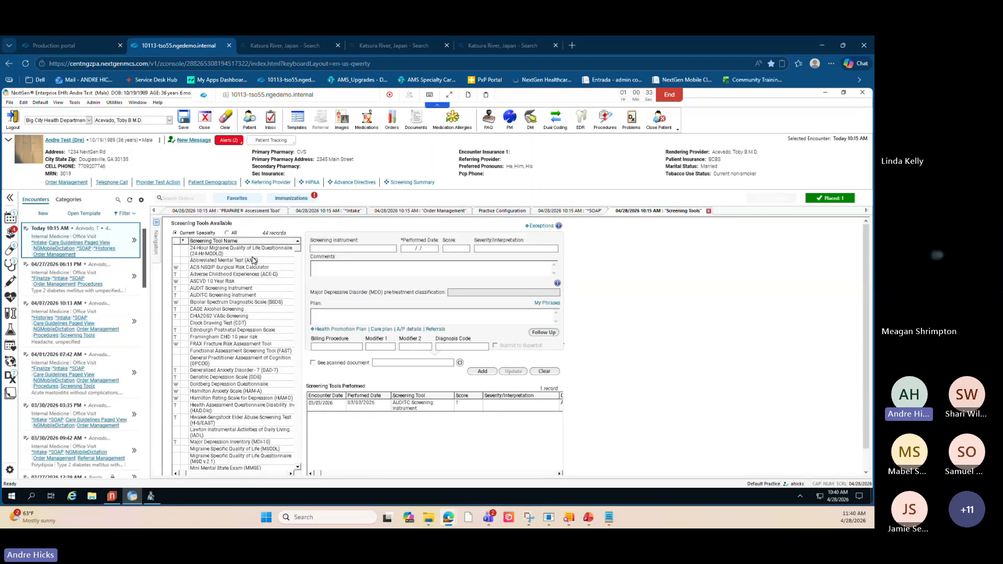
- Show all screening tools instead of the current specialty's, and browse through the list
click(227, 233)
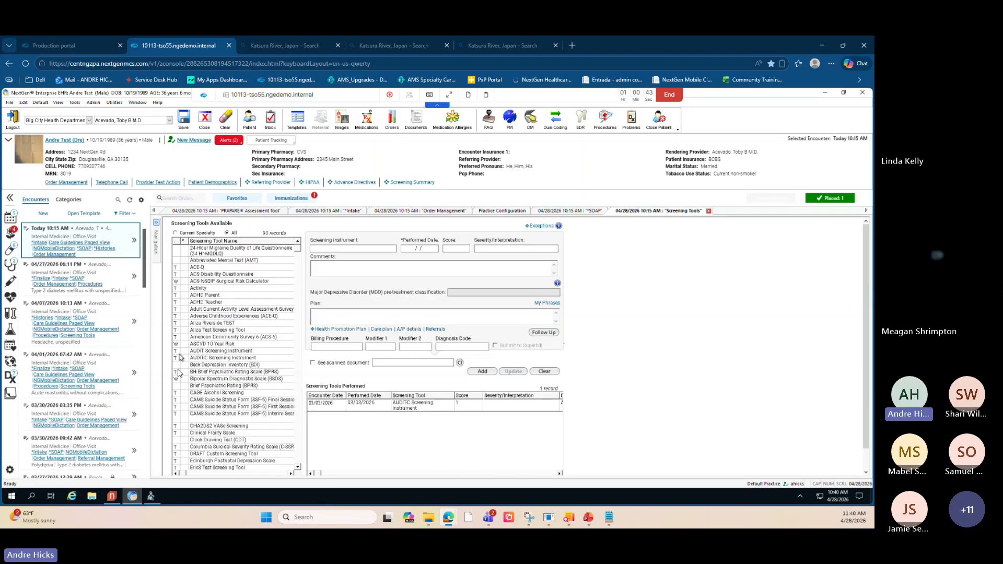
scroll(221, 343, down, 1)
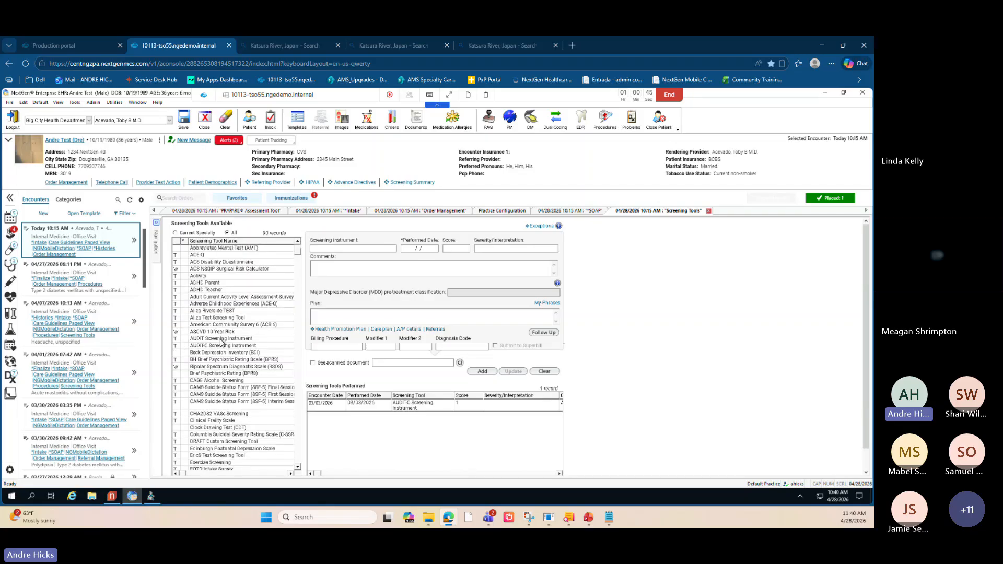
scroll(222, 343, down, 7)
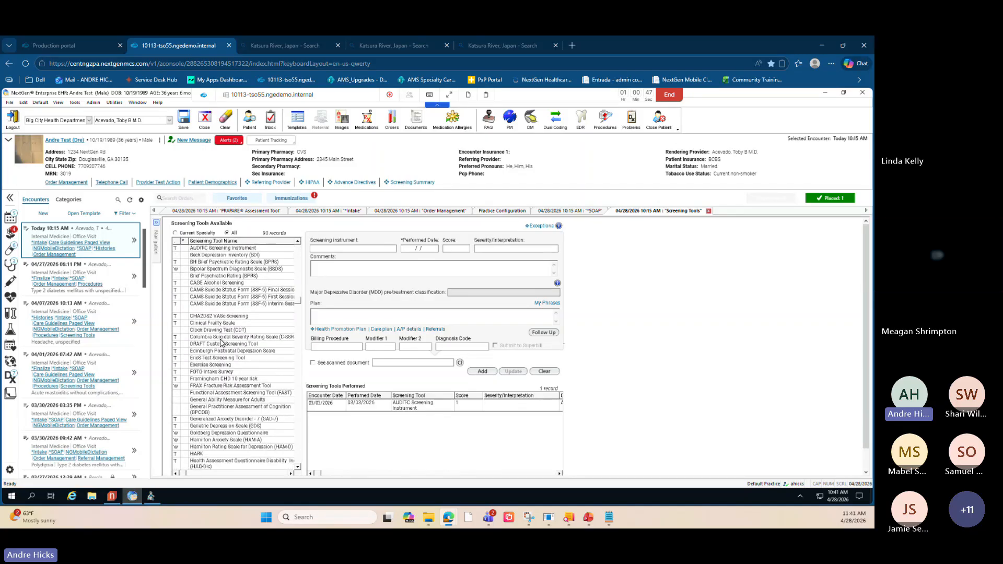
scroll(222, 343, down, 10)
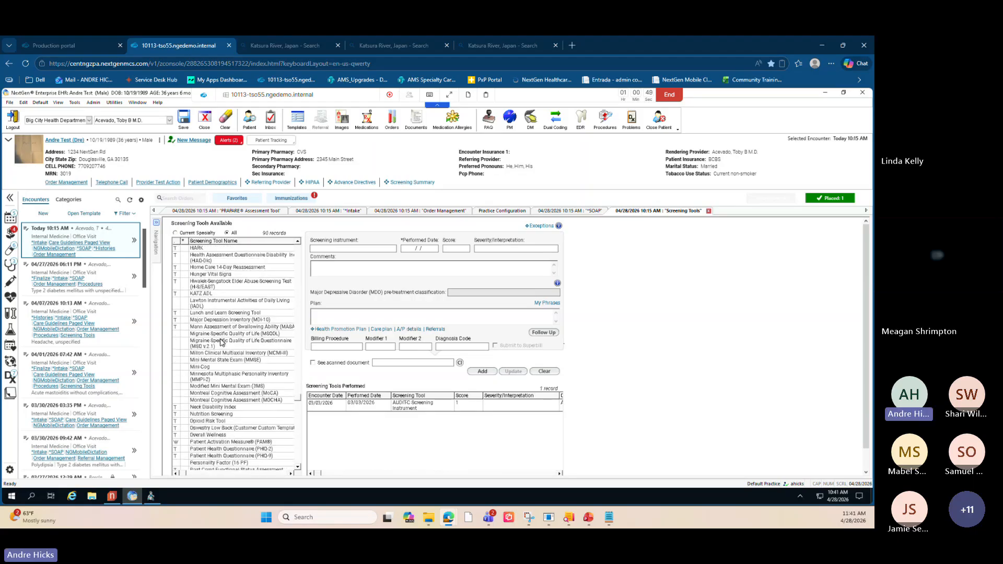
scroll(222, 343, down, 5)
- Open the Patient Health Questionnaire (PHQ-2), clear its answers, and cancel it
click(231, 377)
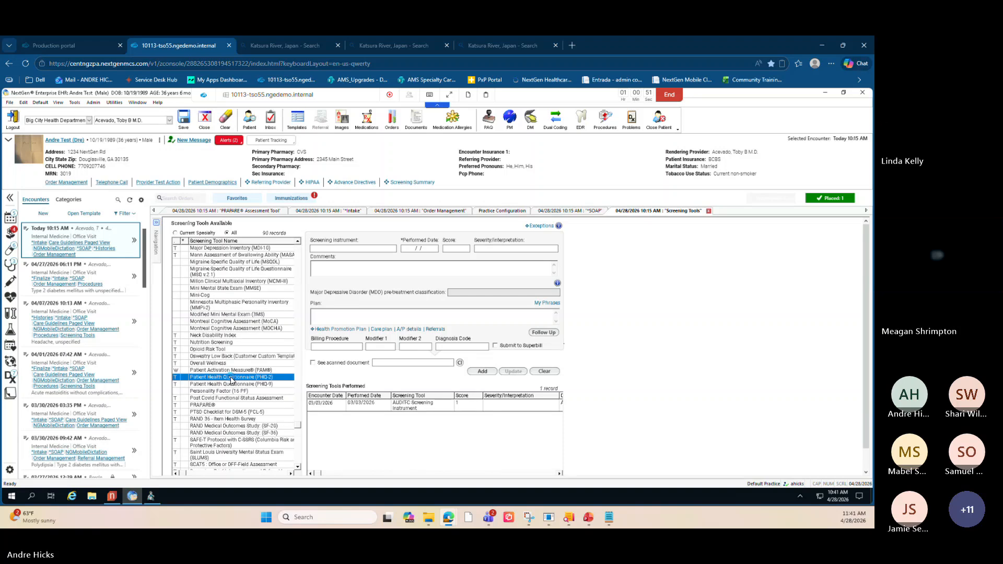
drag(279, 209, 290, 205)
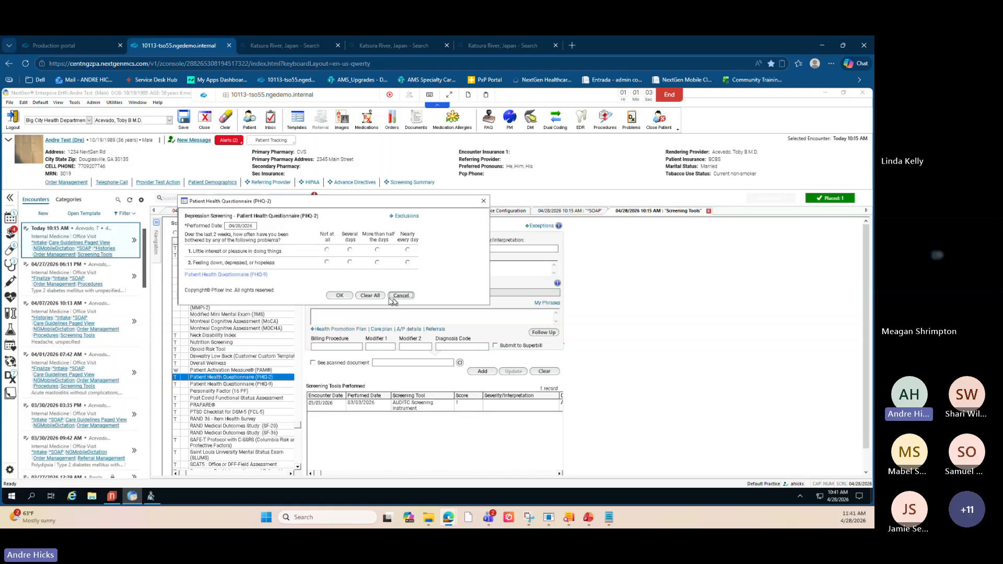
click(369, 299)
click(369, 299)
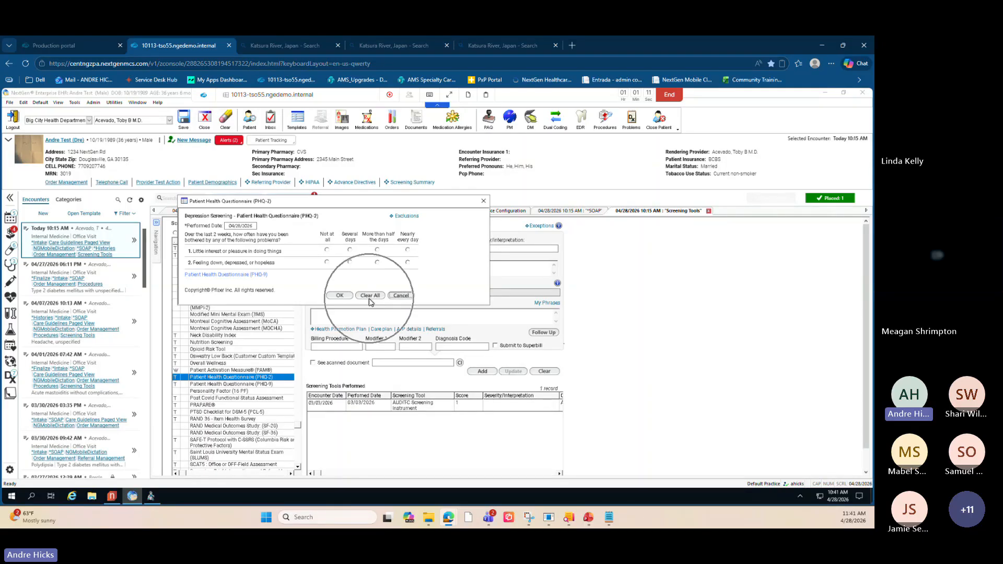
click(331, 236)
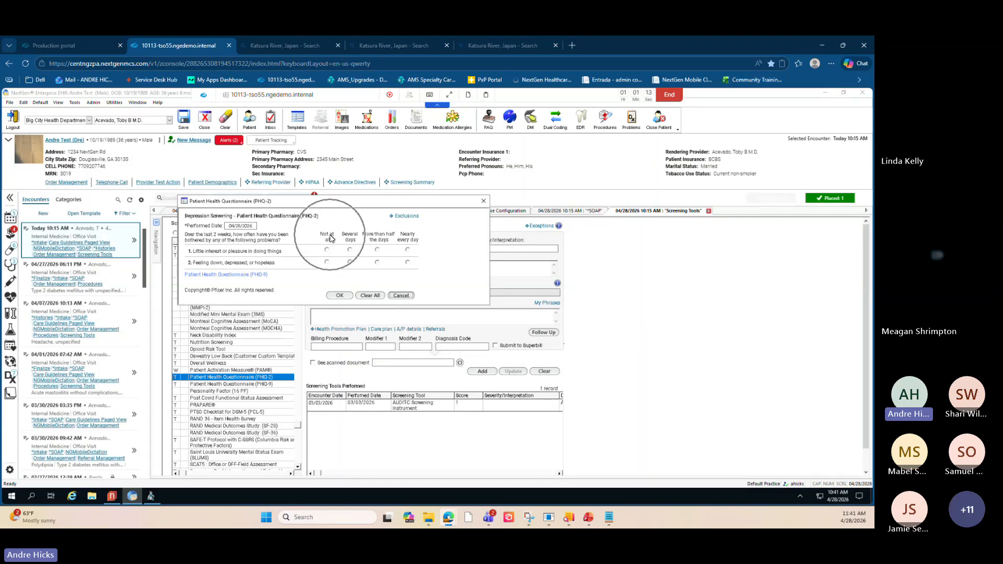
click(401, 295)
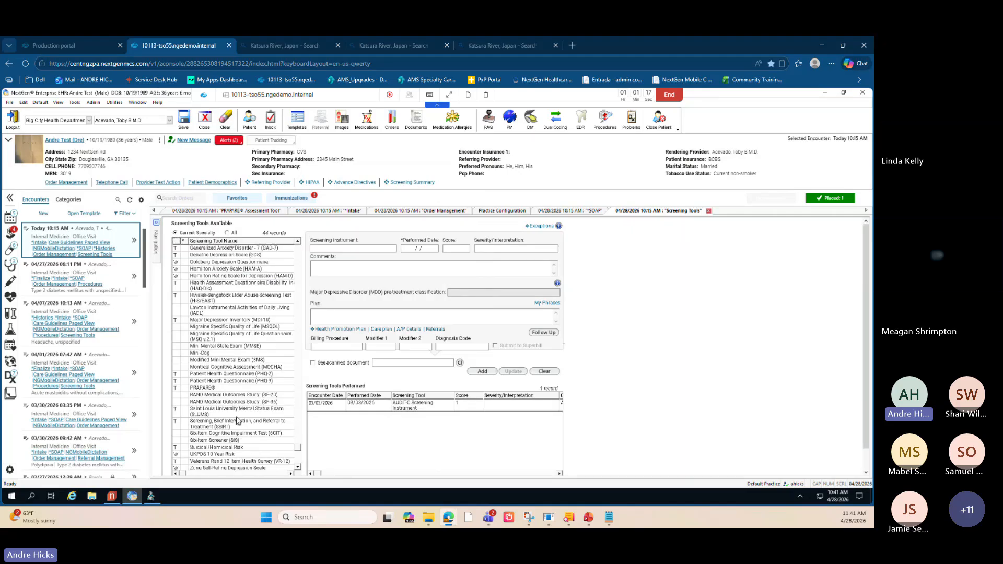
- Open the Patient Health Questionnaire (PHQ-9) form, review its questions, and close it
click(233, 383)
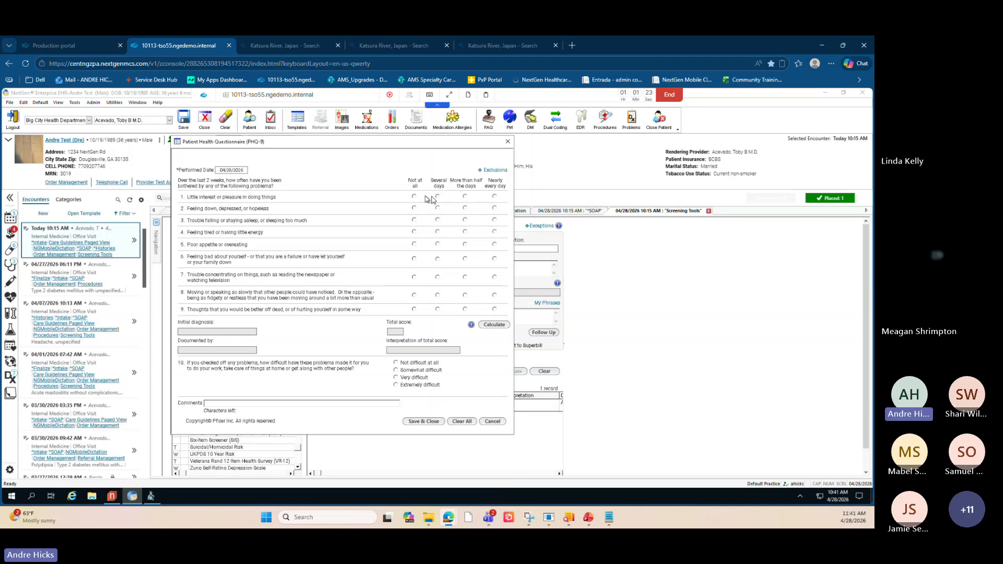
click(463, 421)
click(462, 421)
click(507, 142)
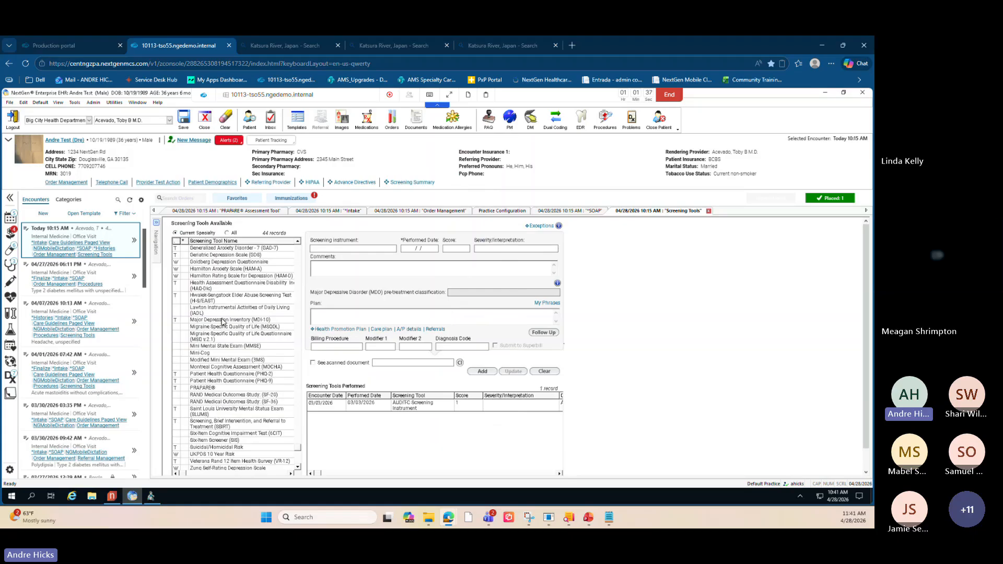
- Open the AUDIT-C Screening Instrument questionnaire and review its alcohol consumption questions
scroll(222, 321, up, 6)
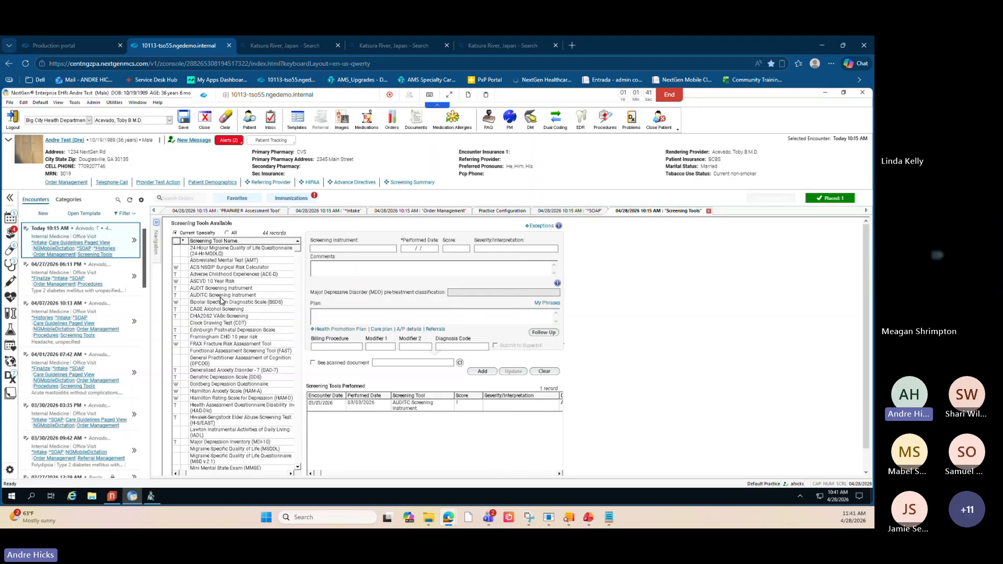
double_click(220, 297)
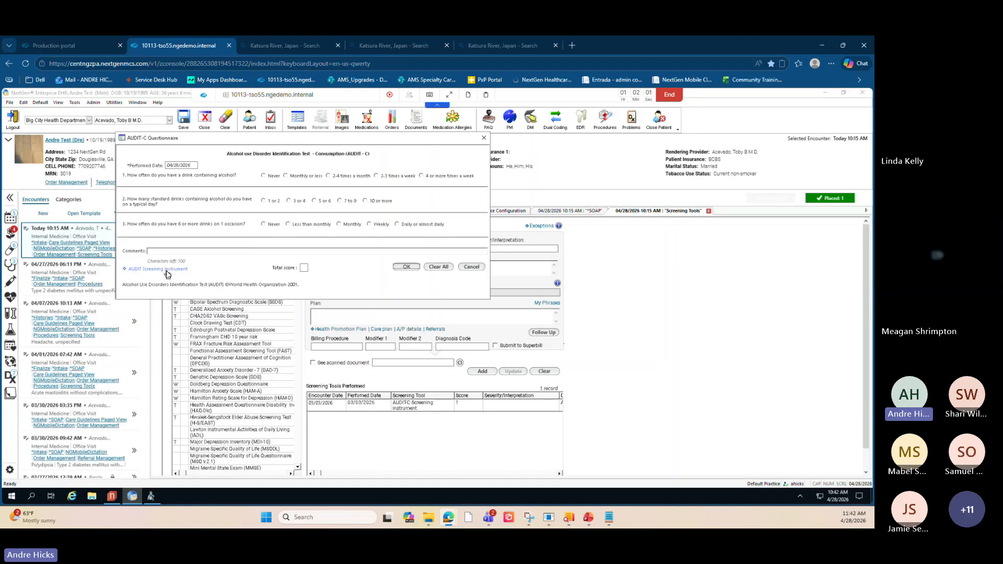
key(ctrl)
key(ctrl)
key(ctrl)
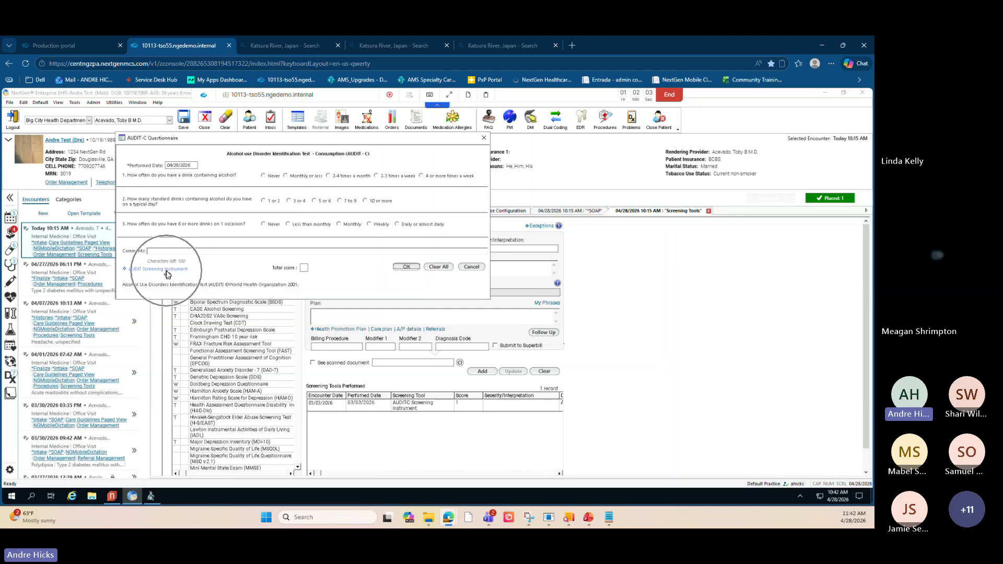
key(ctrl)
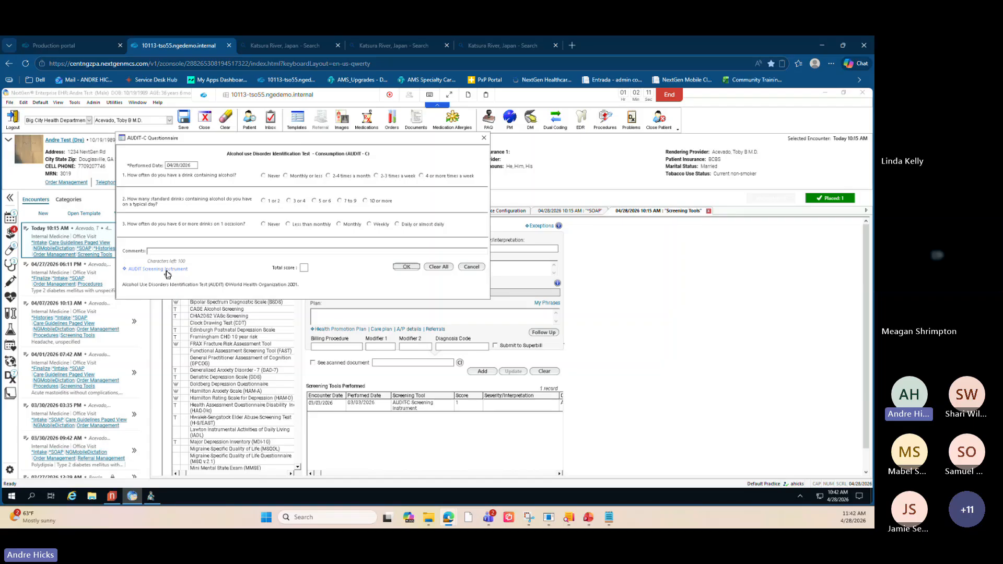
key(ctrl)
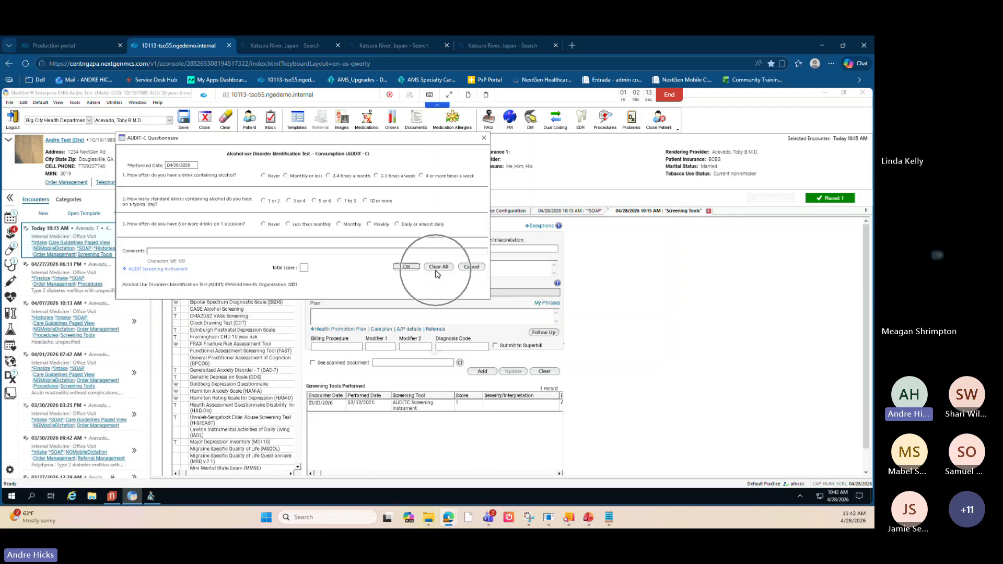
- Open the full AUDIT Alcohol Use Screening Tool from the questionnaire's link, then cancel it
click(170, 269)
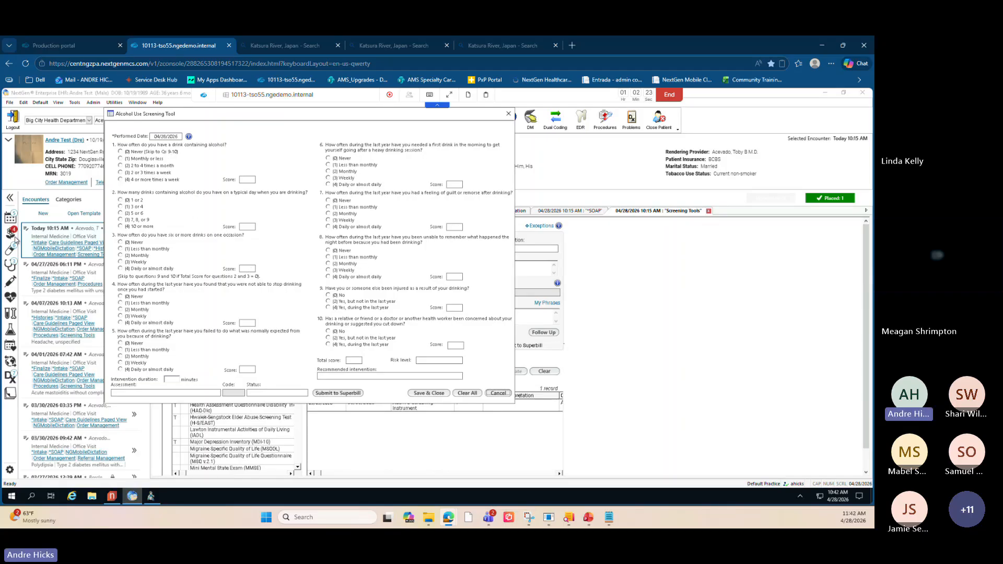
key(alt+Tab)
click(503, 396)
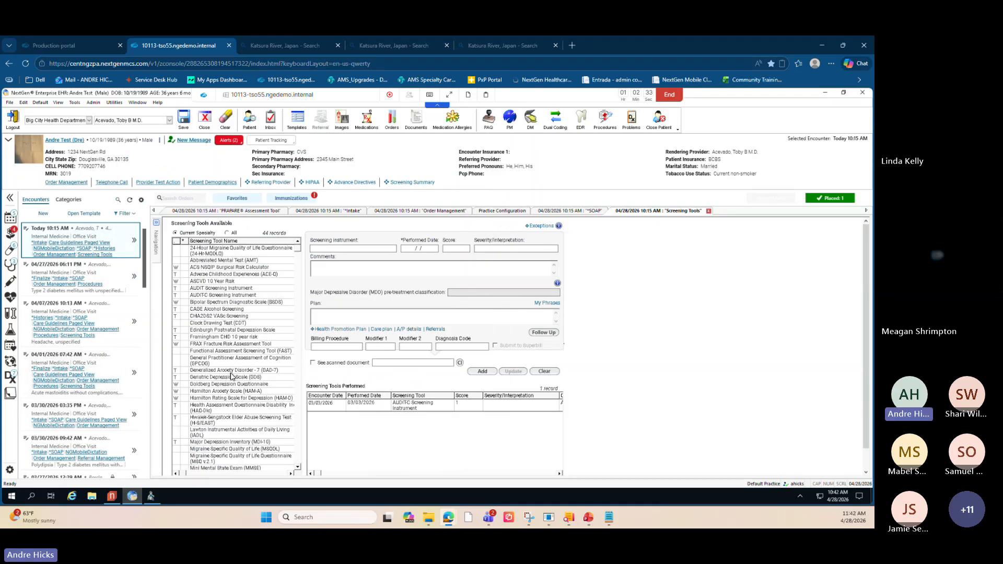
- Show all screening tools and open the Social Determinants of Health assessment, repositioning its window
click(227, 233)
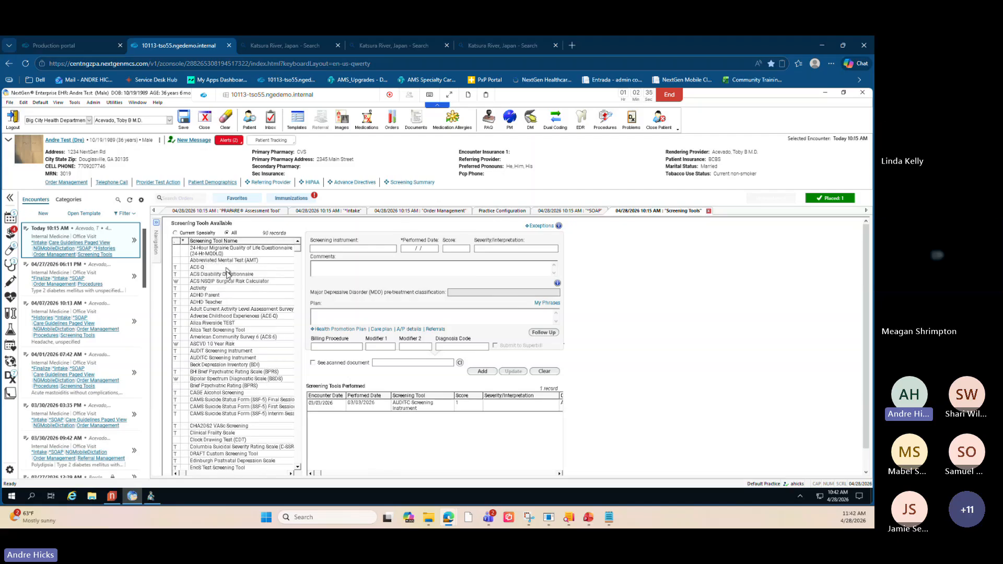
scroll(234, 364, down, 1)
scroll(234, 364, down, 7)
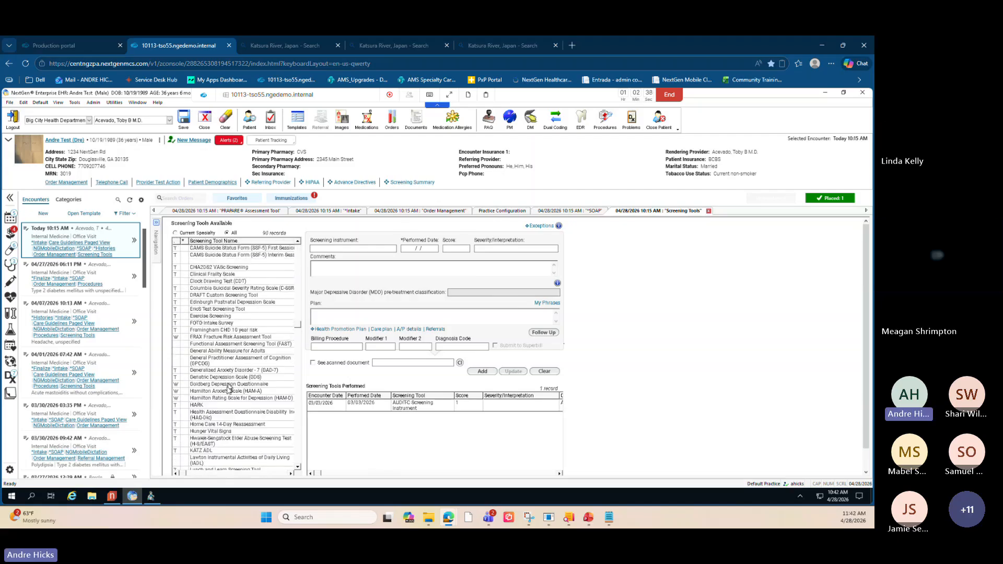
click(219, 432)
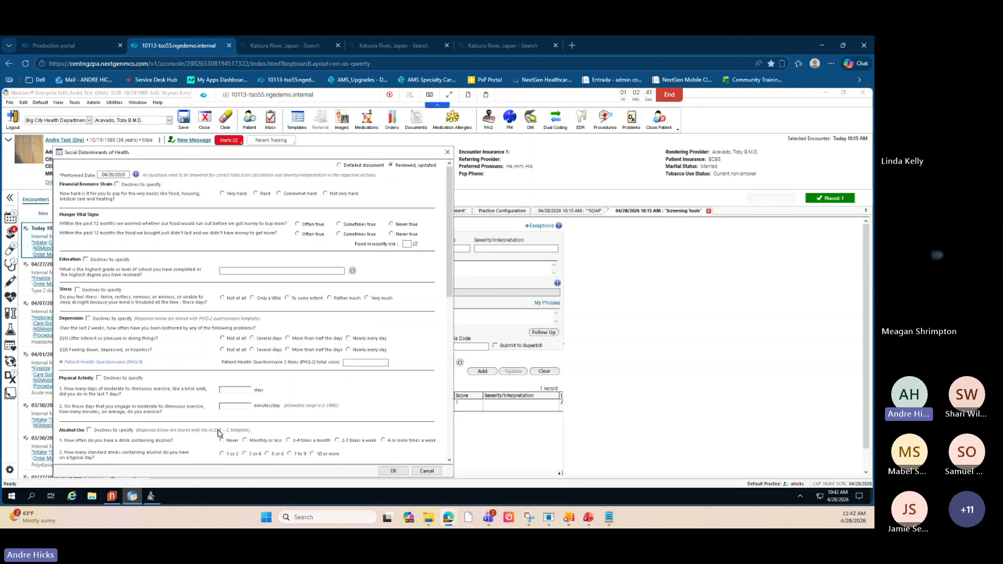
drag(190, 156, 233, 152)
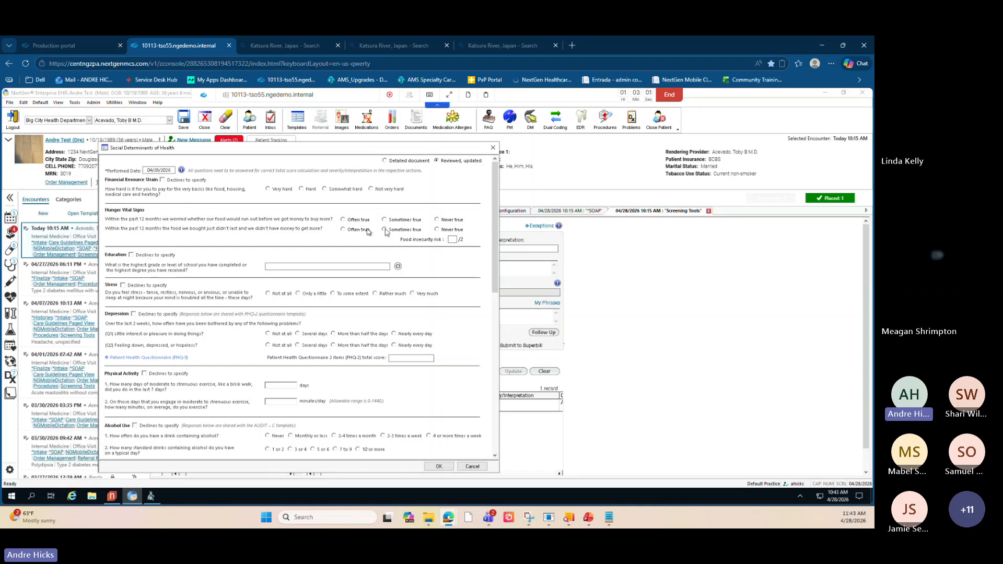
- Scroll through the Social Determinants of Health form, reviewing its food, alcohol, social connection and violence sections
key(ctrl)
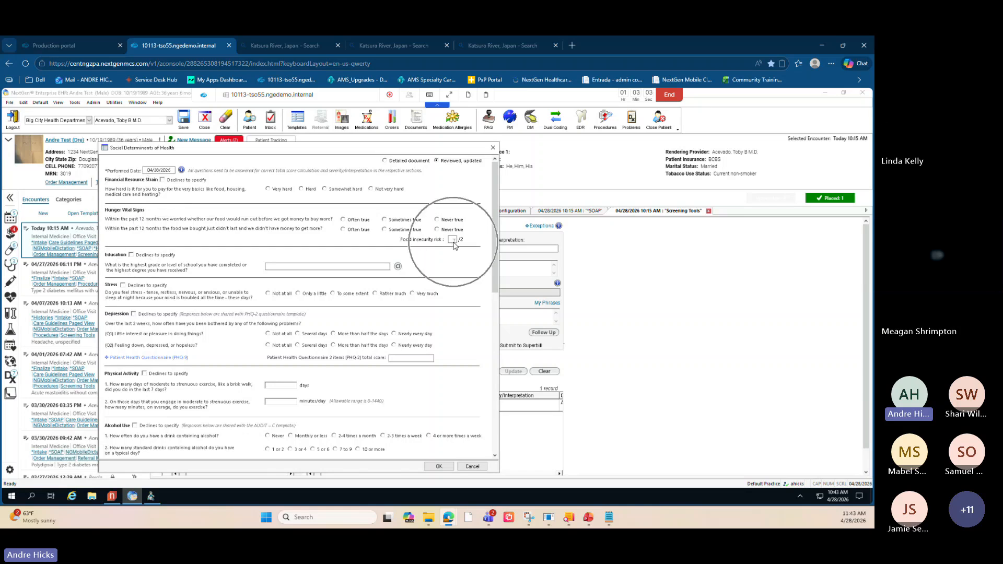
key(ctrl)
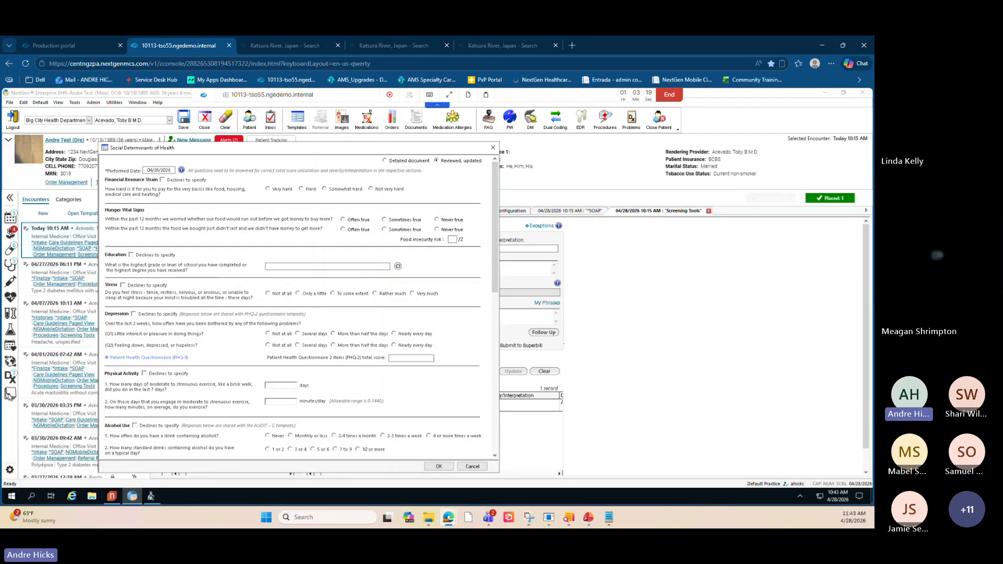
key(alt+Tab)
scroll(174, 359, down, 3)
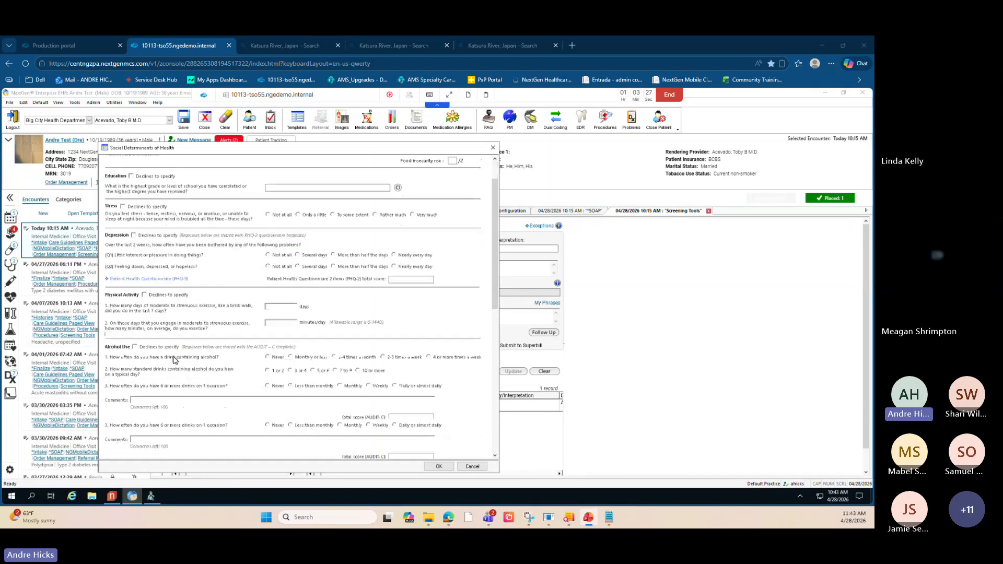
scroll(174, 359, down, 6)
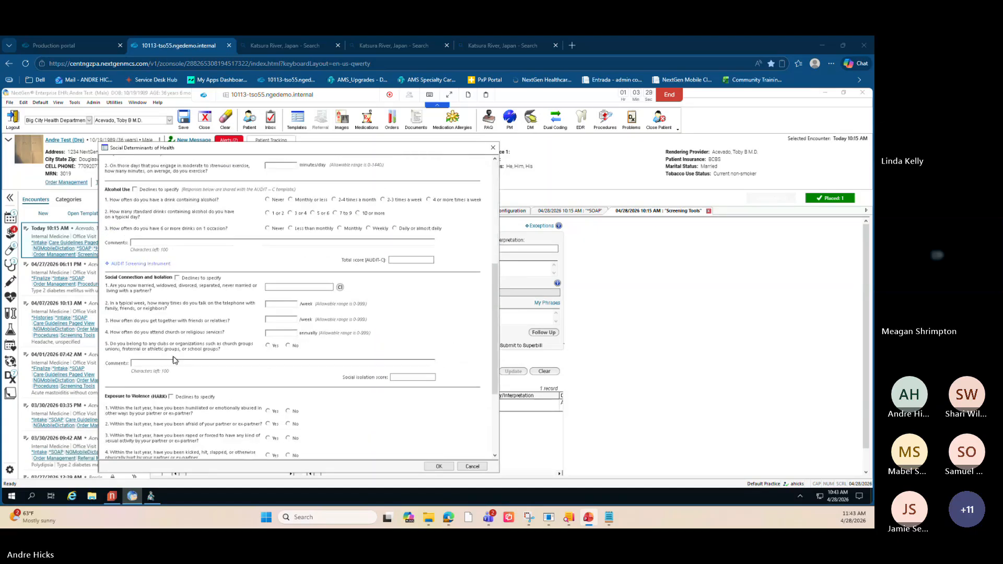
scroll(174, 360, down, 3)
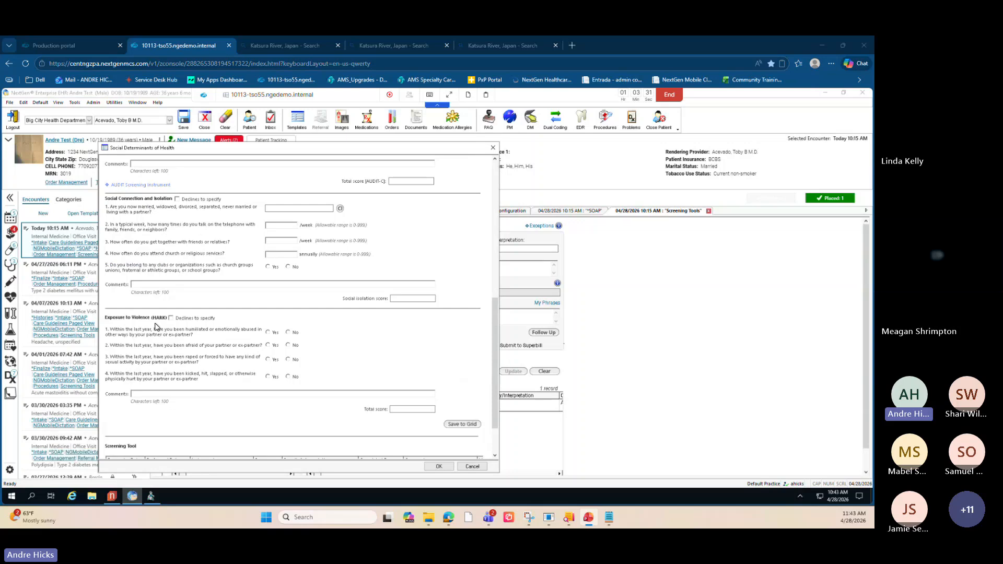
key(ctrl)
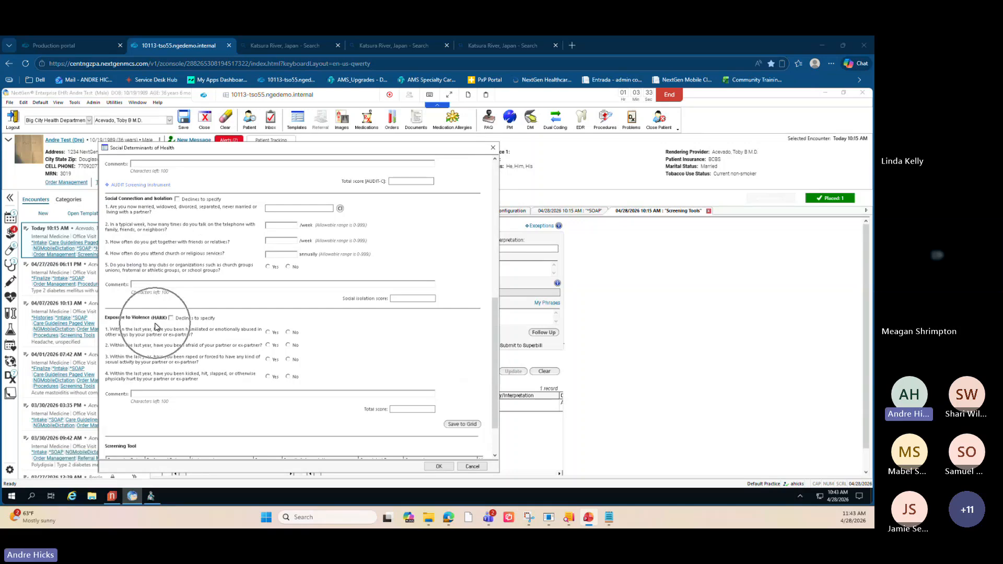
key(ctrl)
key(ctrl)
key(ctrl)
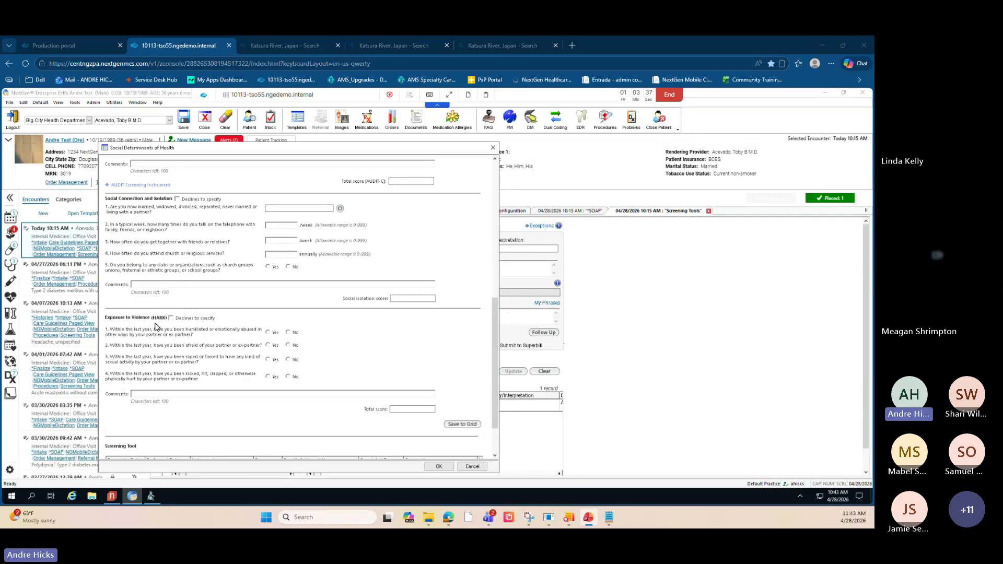
key(ctrl)
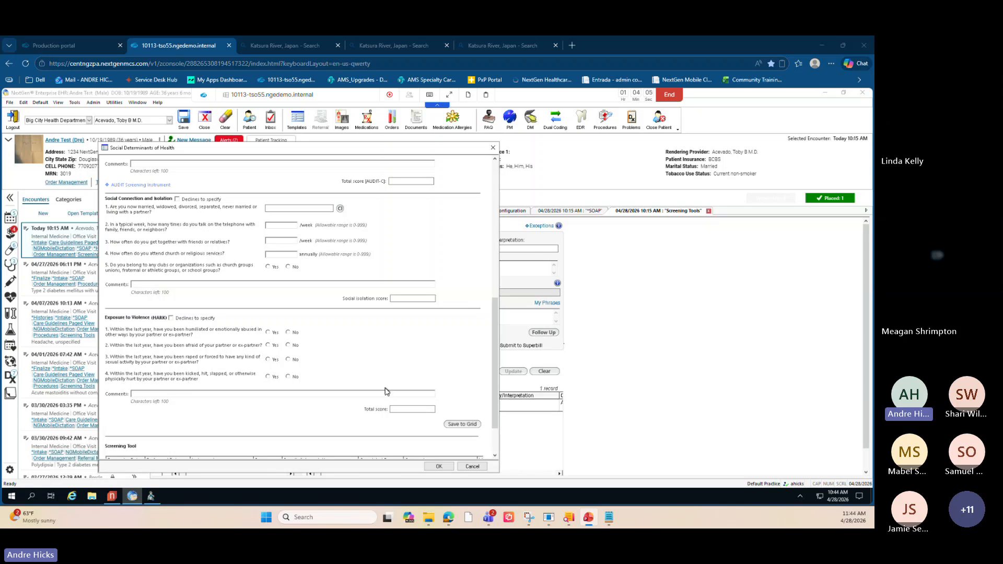
- Scroll to the end of the Social Determinants of Health form and cancel it
scroll(388, 392, down, 2)
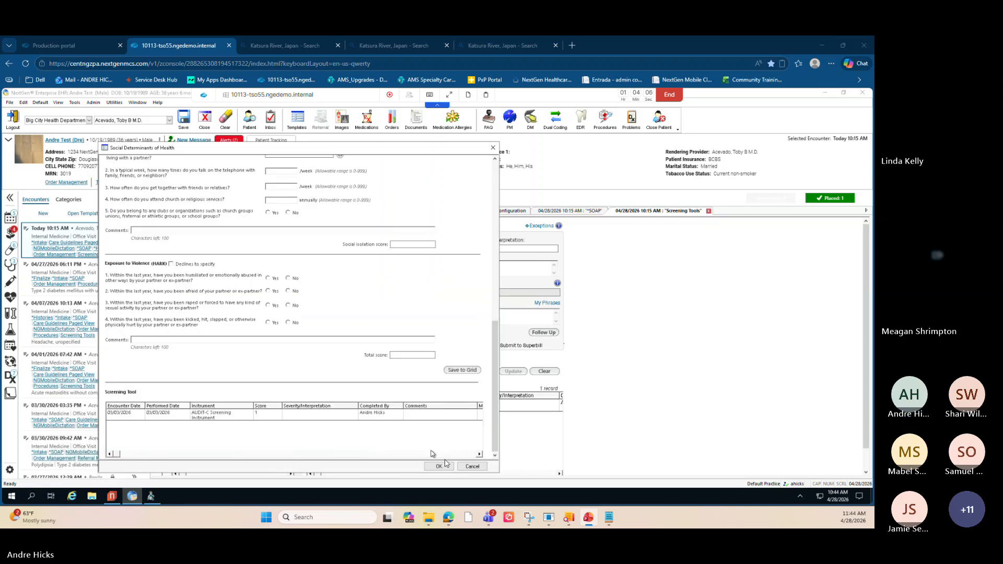
click(472, 467)
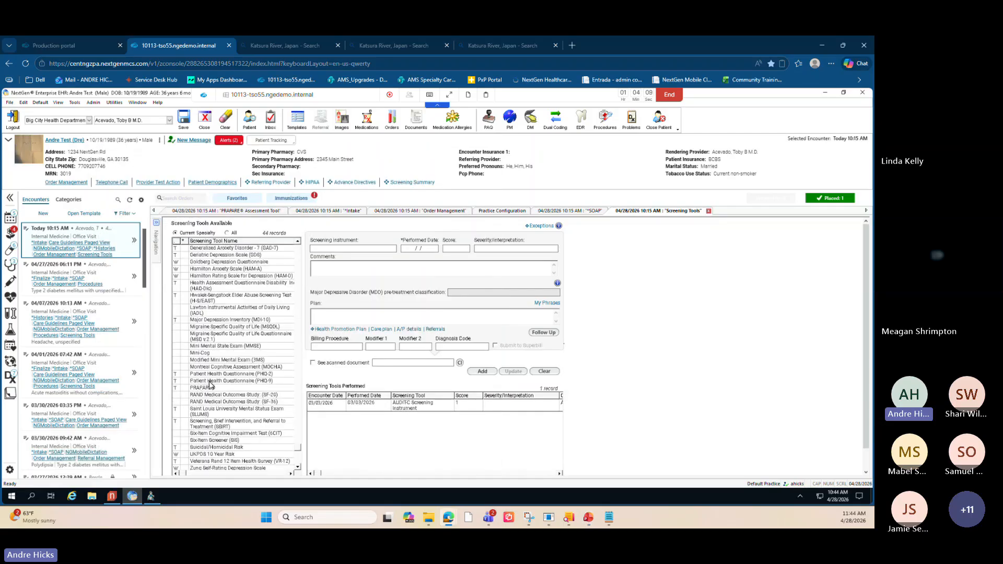
- Show all screening tools and open the HARK tool, scrolling its form to the Exposure to Violence (HARK) section
click(227, 233)
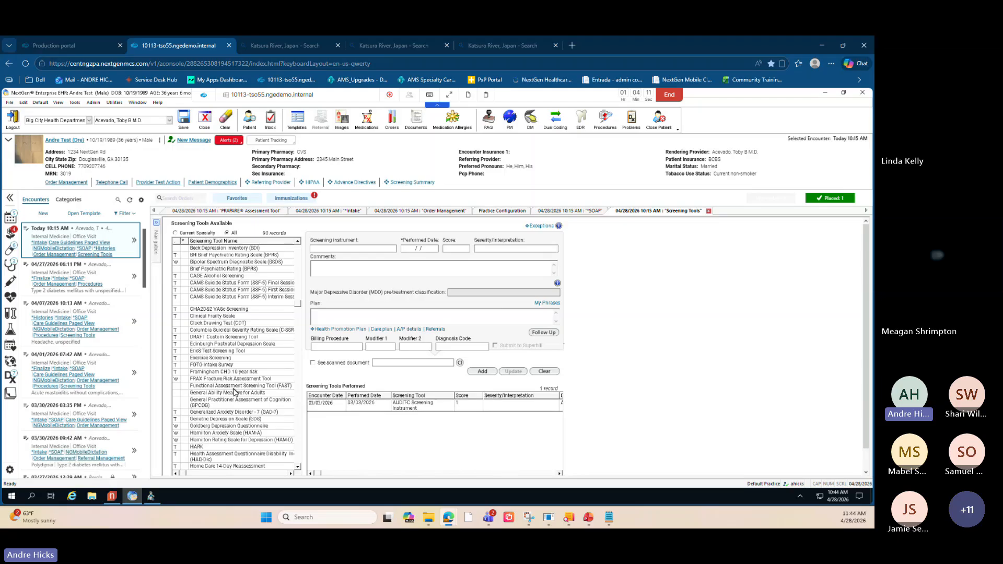
click(220, 448)
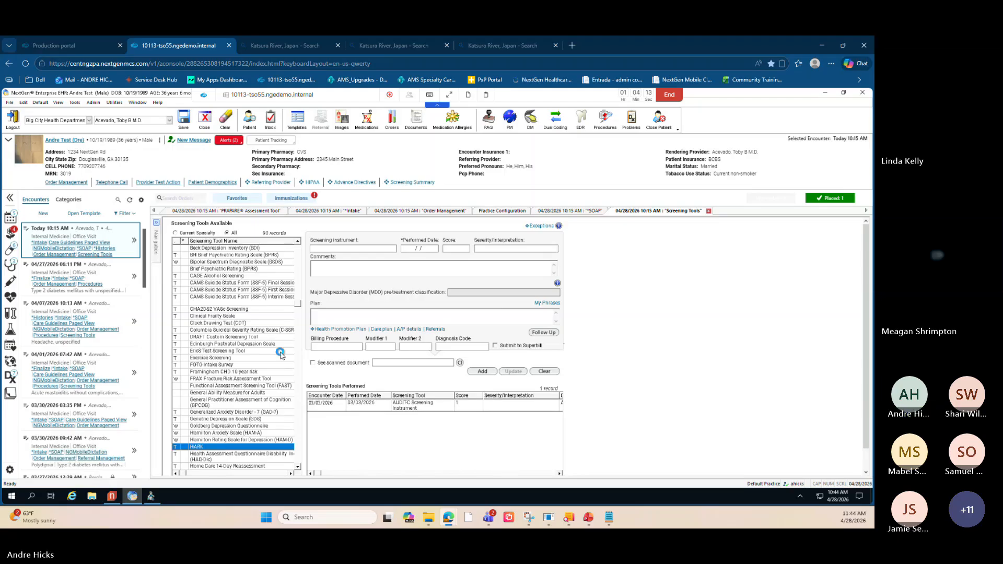
scroll(128, 332, down, 1)
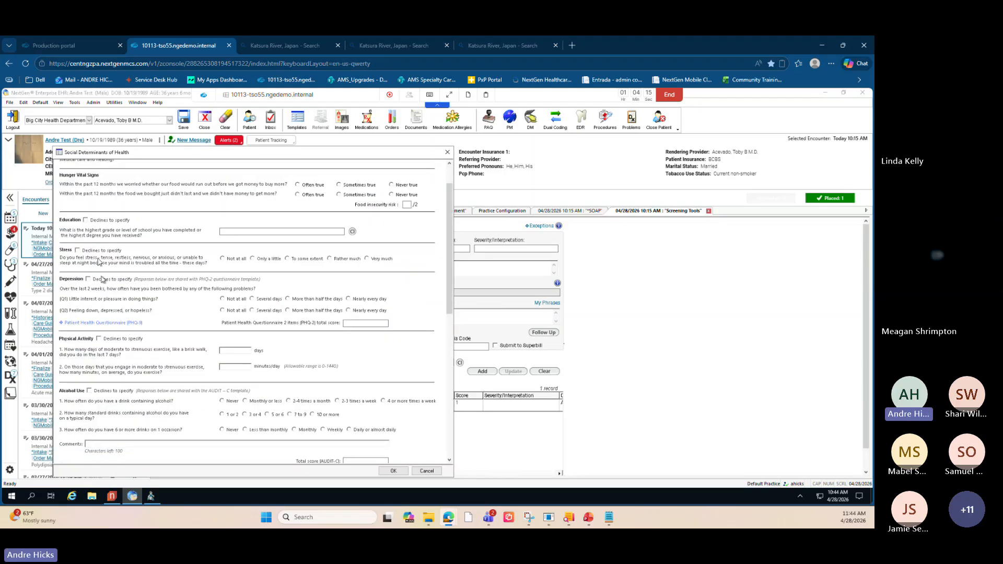
scroll(119, 245, down, 5)
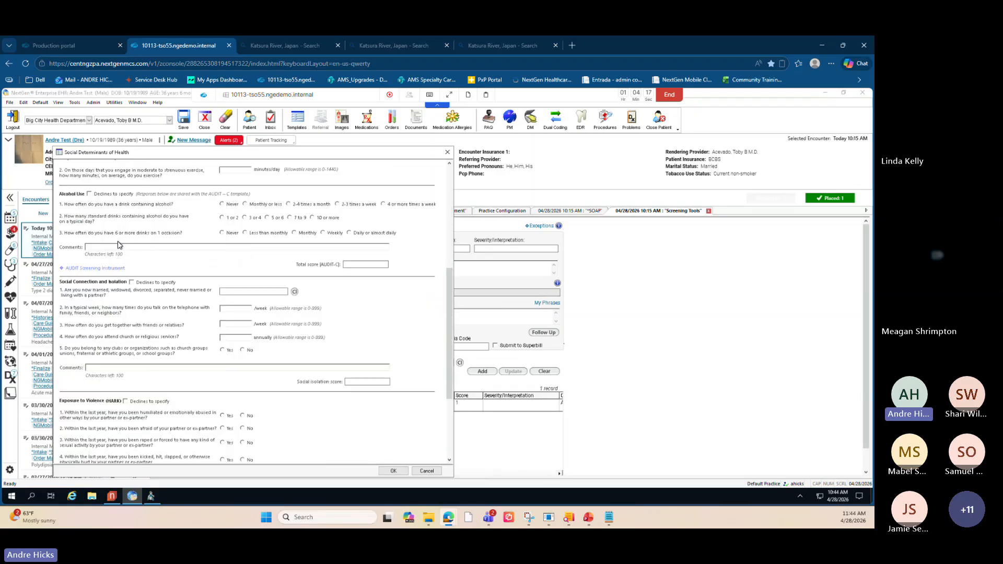
scroll(118, 272, down, 3)
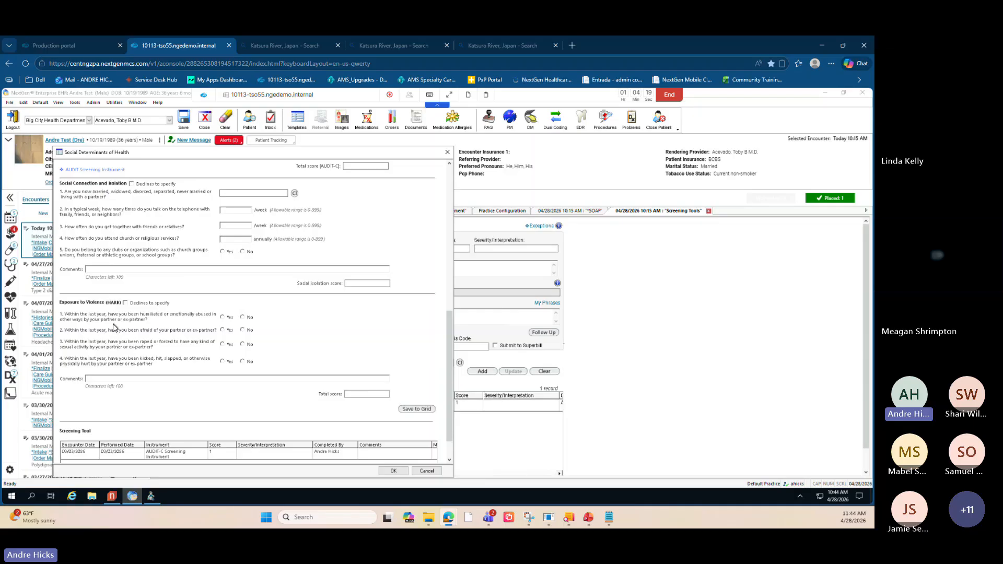
key(ctrl)
key(ctrl)
key(ctrl)
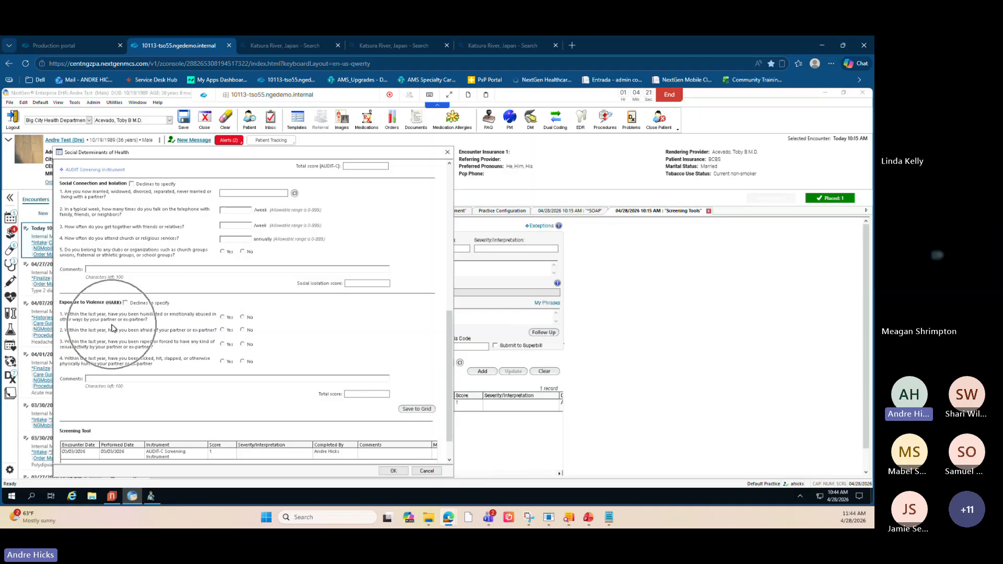
key(ctrl)
- Scroll through the violence section again and cancel the Social Determinants of Health form
scroll(113, 322, up, 3)
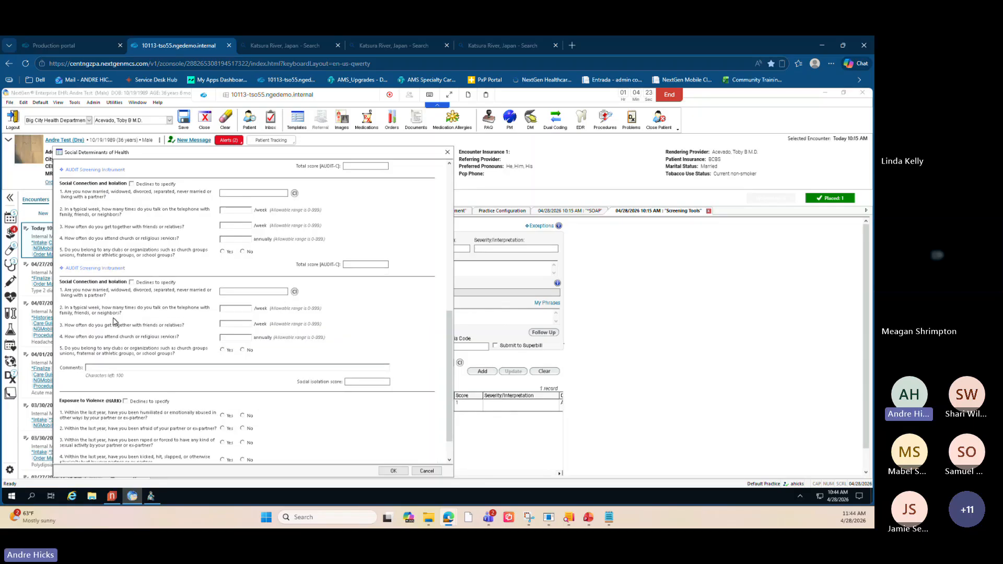
scroll(113, 321, down, 2)
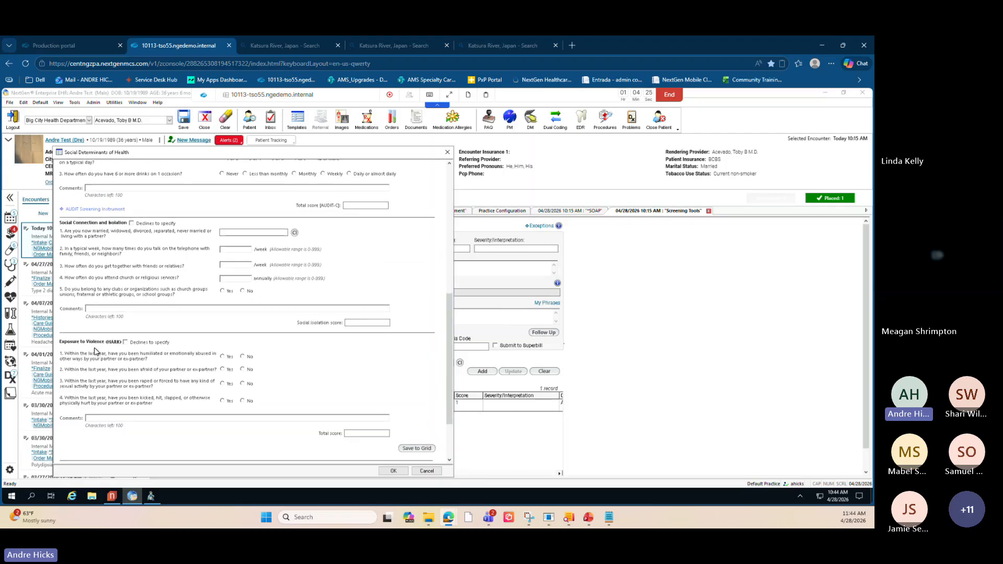
key(ctrl)
key(ctrl)
key(alt+Tab)
click(427, 470)
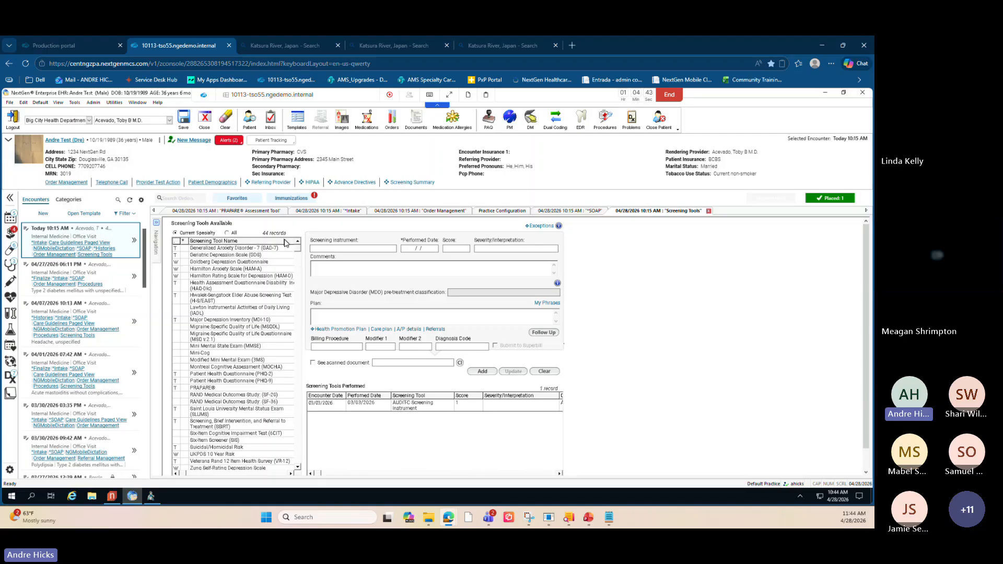
- Show all screening tools, open the ACS Disability Questionnaire, reposition its window, and save and close it
scroll(287, 246, up, 6)
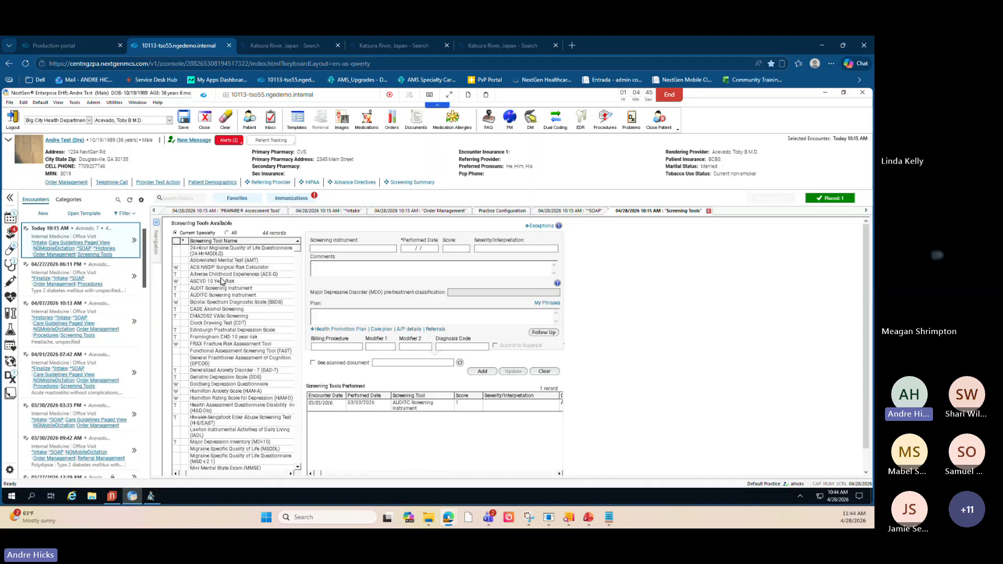
click(227, 233)
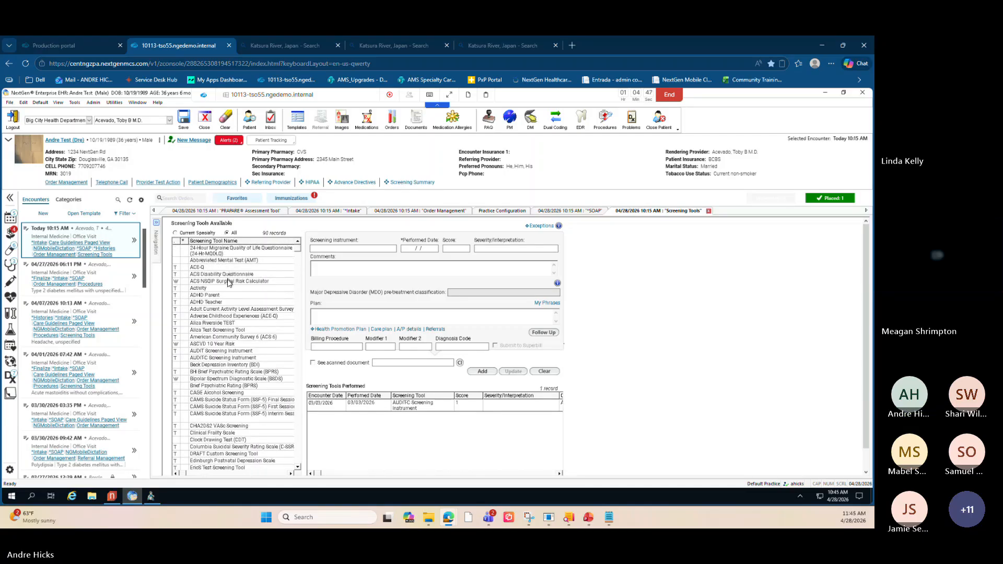
click(226, 275)
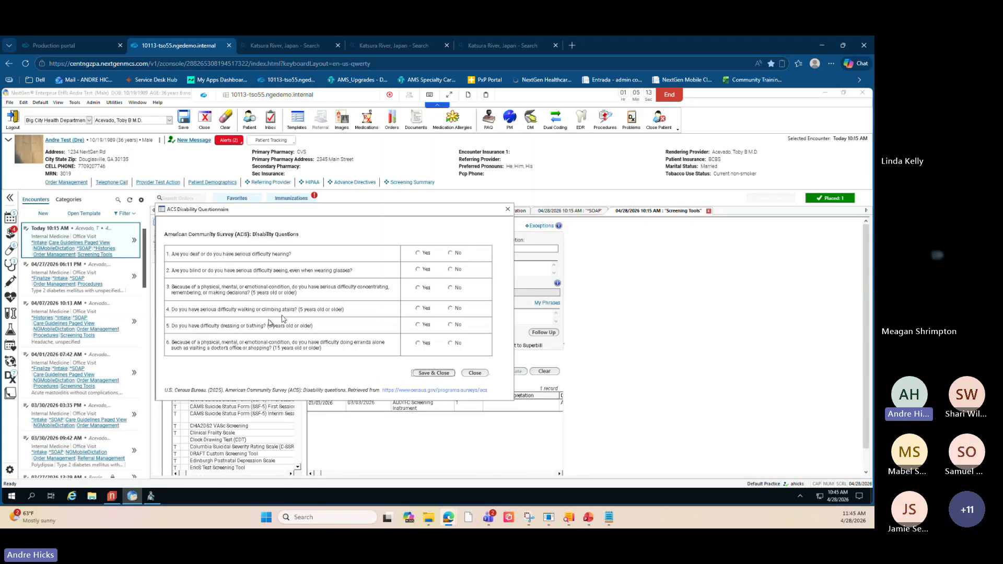
drag(258, 208, 299, 193)
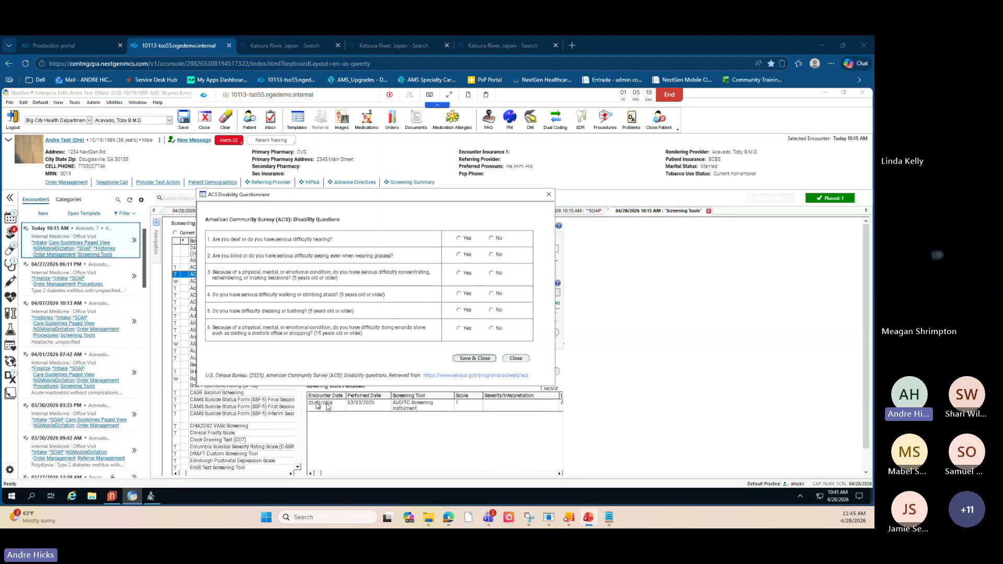
click(462, 358)
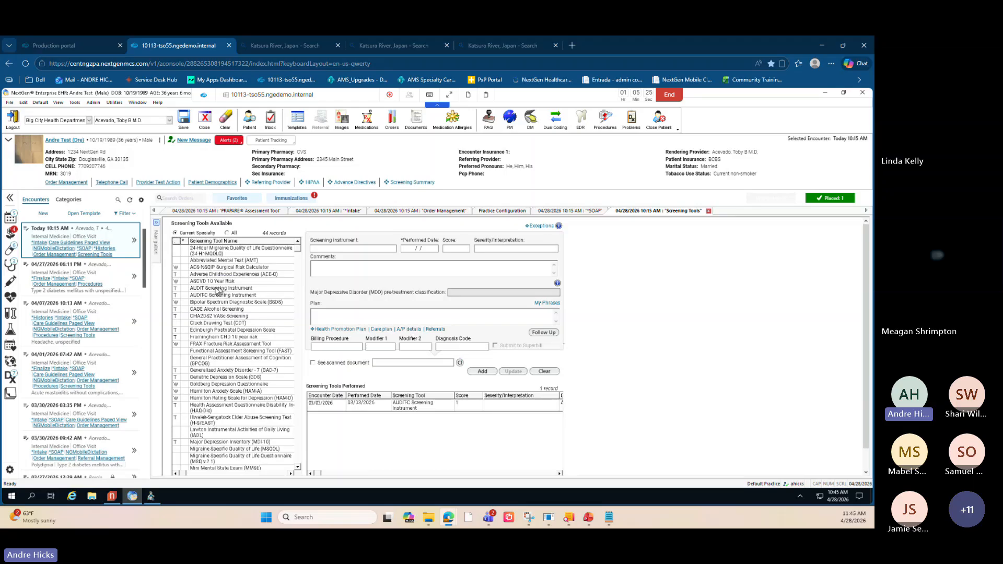
- Switch the screening tool list between current specialty and all tools and browse the list
click(227, 234)
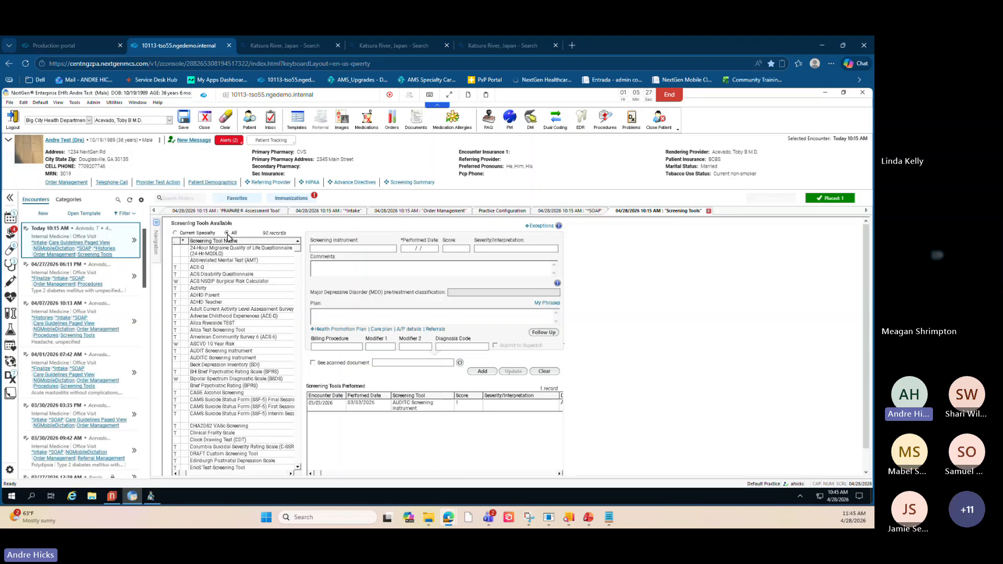
click(175, 234)
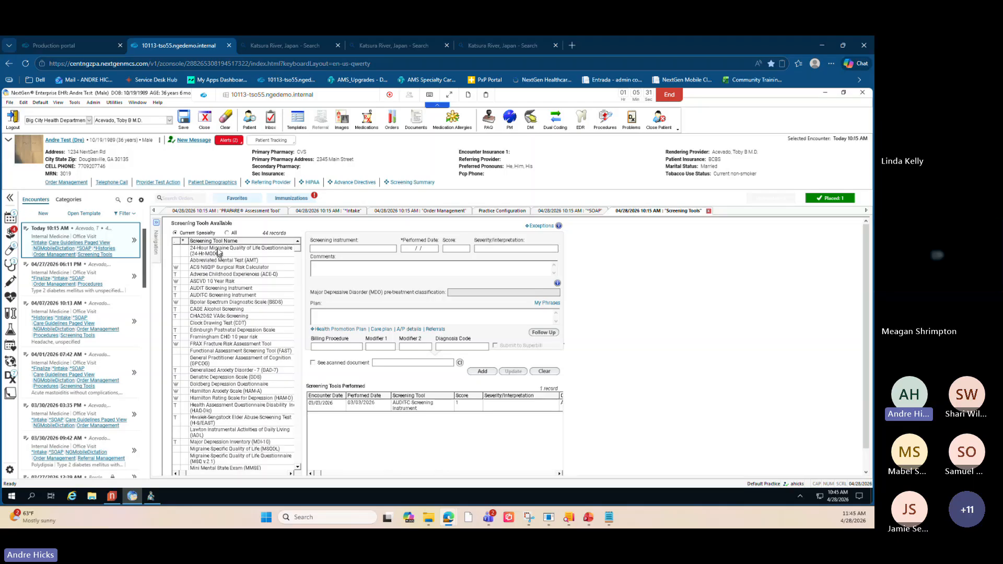
click(227, 233)
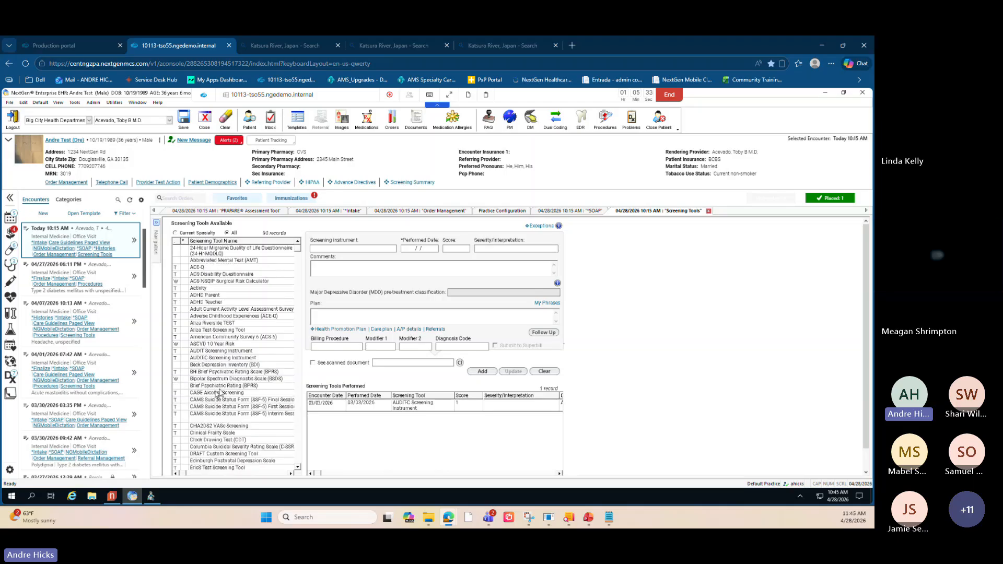
scroll(223, 328, down, 1)
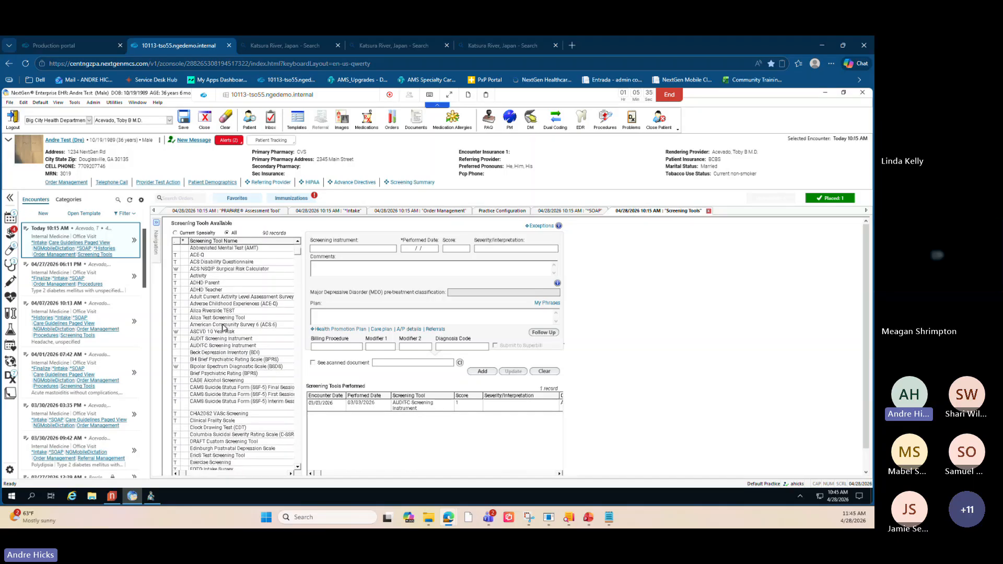
scroll(223, 328, up, 1)
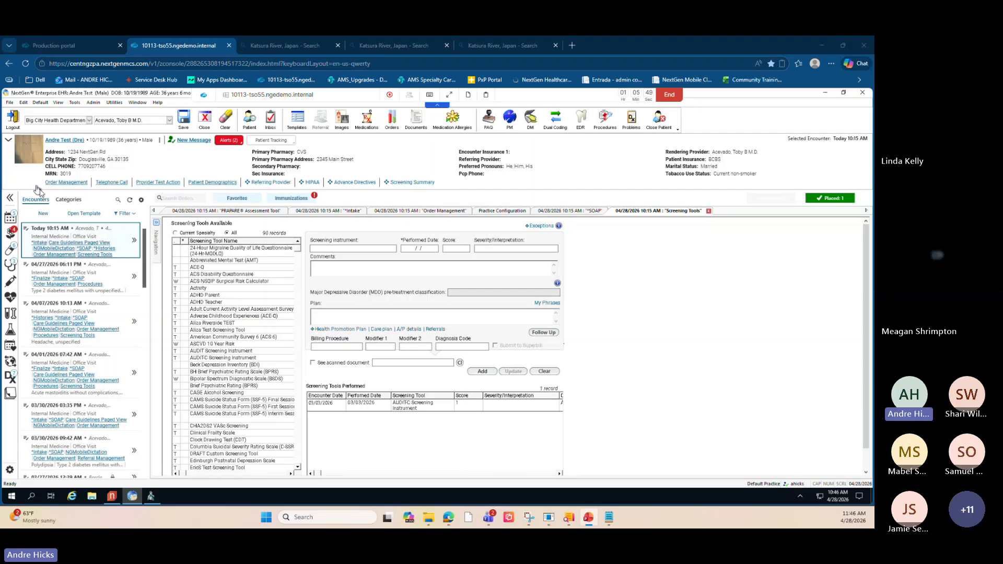
- Open the Custom Screening Tool Builder practice template
click(11, 103)
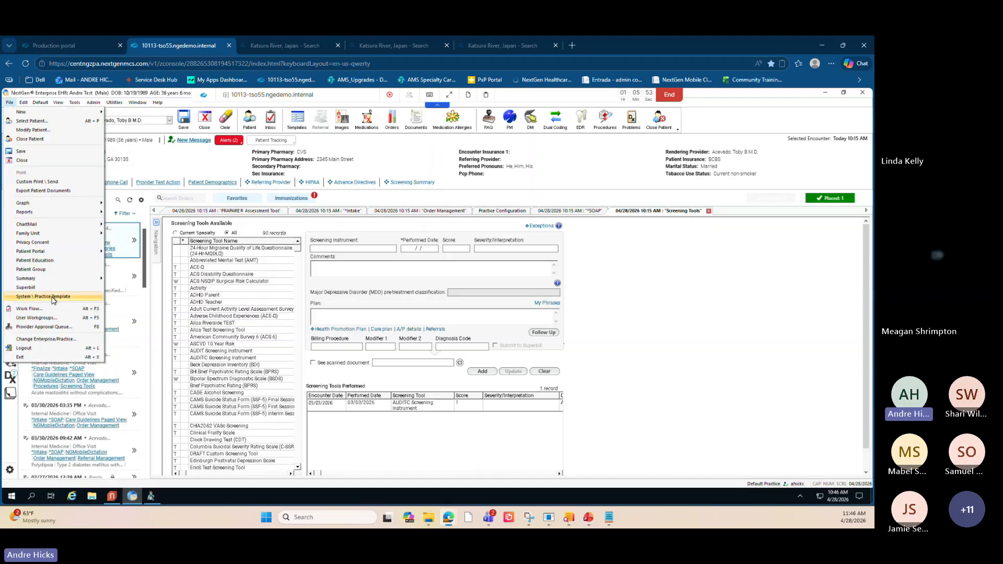
click(52, 297)
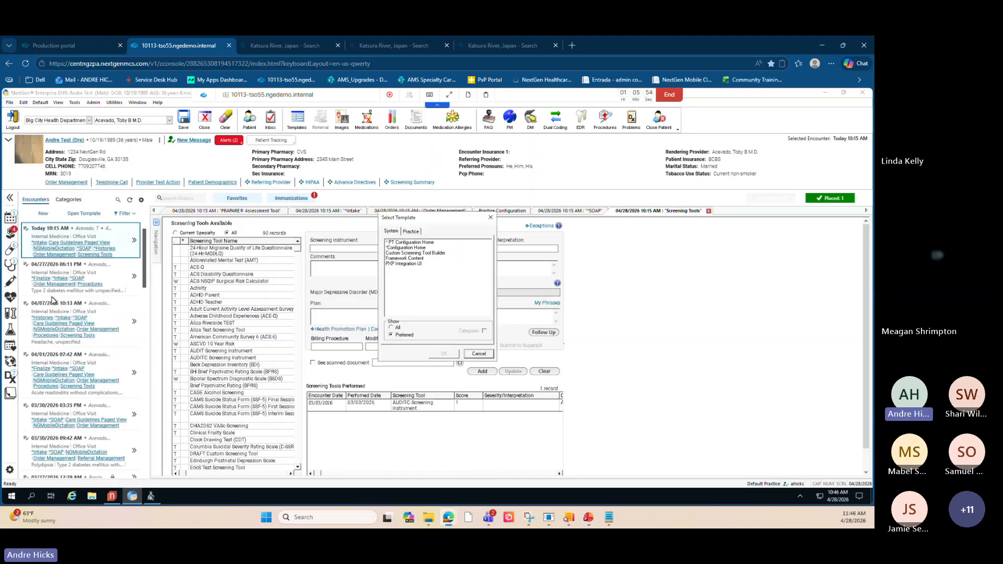
click(412, 255)
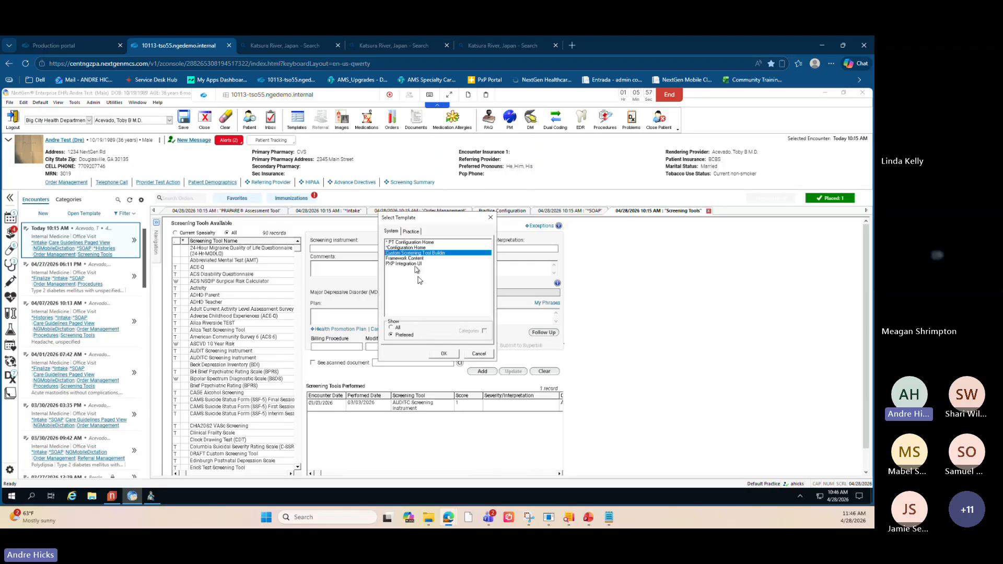
click(444, 354)
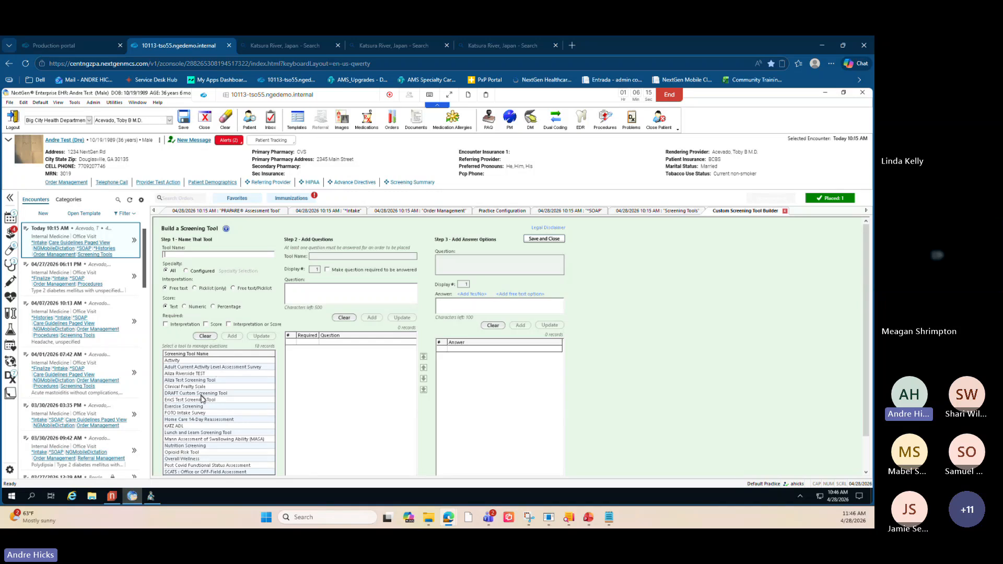
- Load the Activity, DRAFT Custom Screening Tool and Clinical Frailty Scale tools in the builder
click(192, 360)
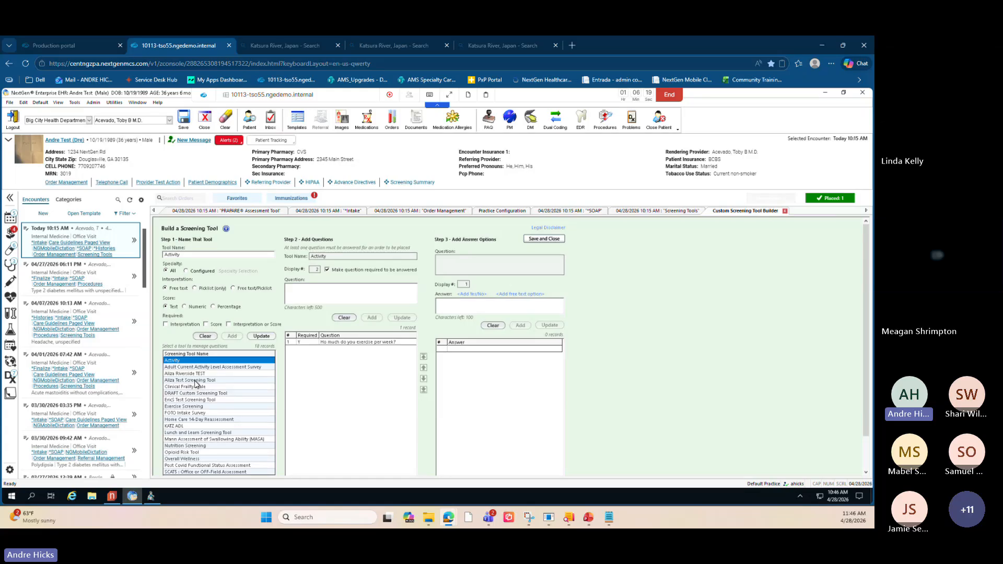
click(210, 392)
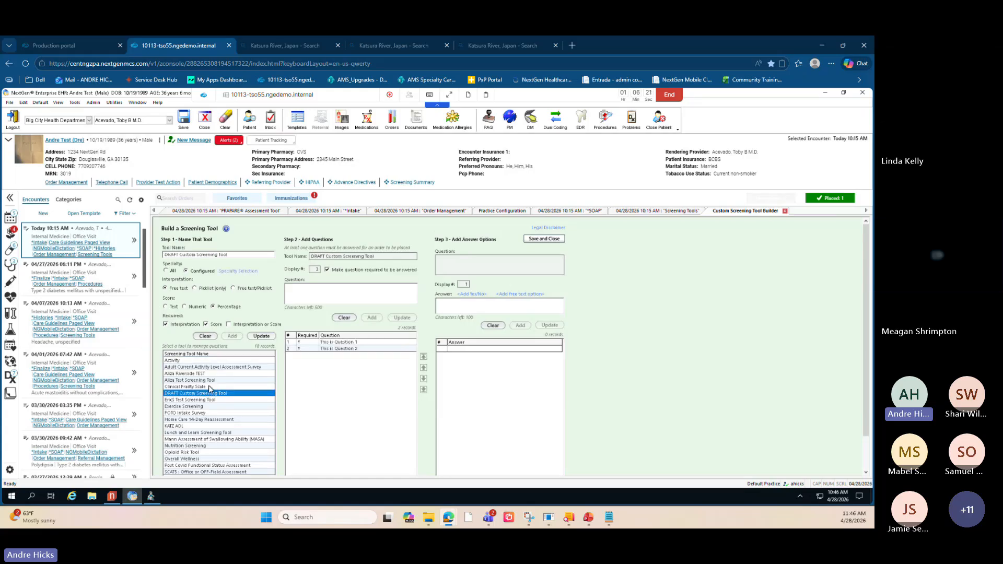
click(208, 385)
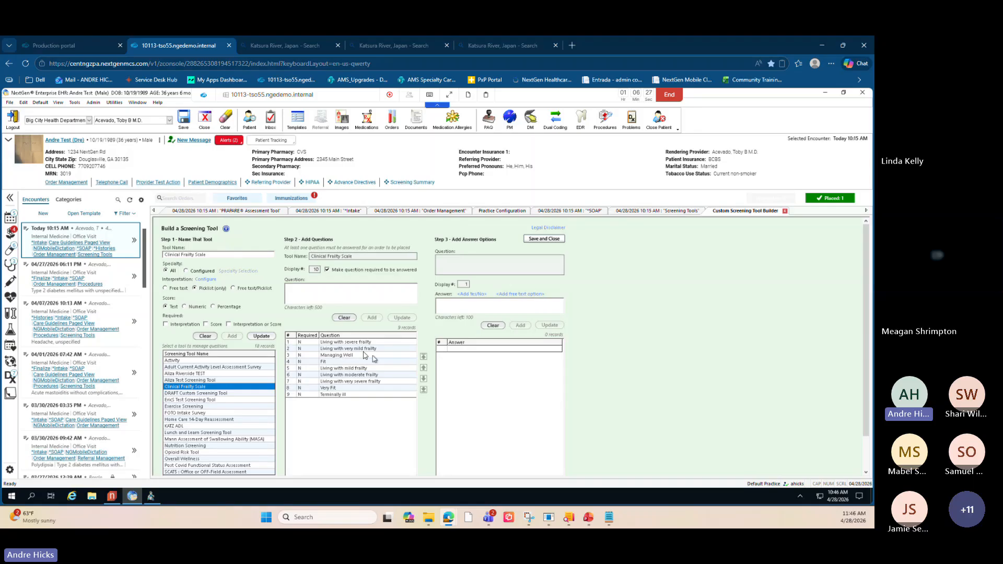
- Step through the Clinical Frailty Scale questions and try the question reorder arrows
click(307, 356)
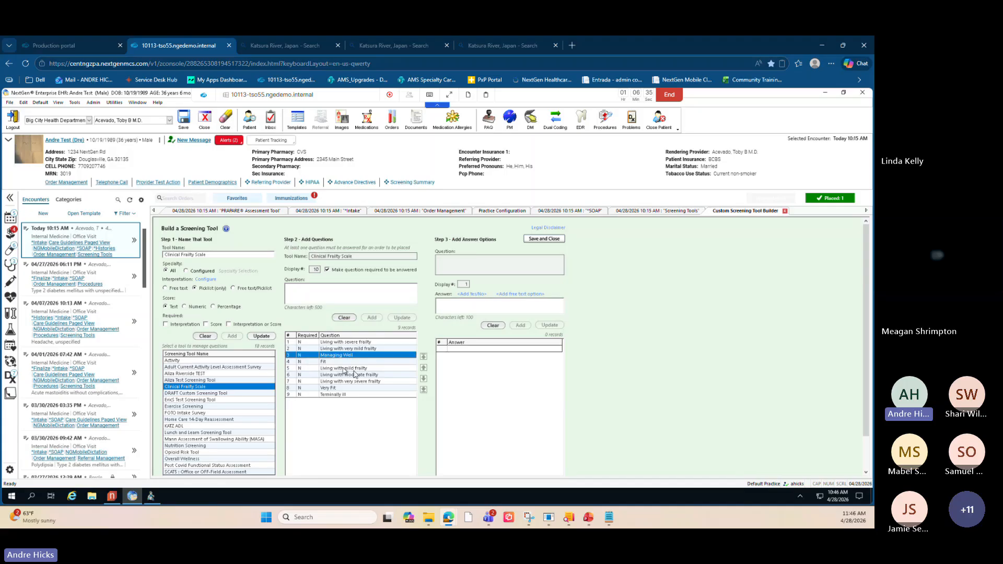
click(308, 360)
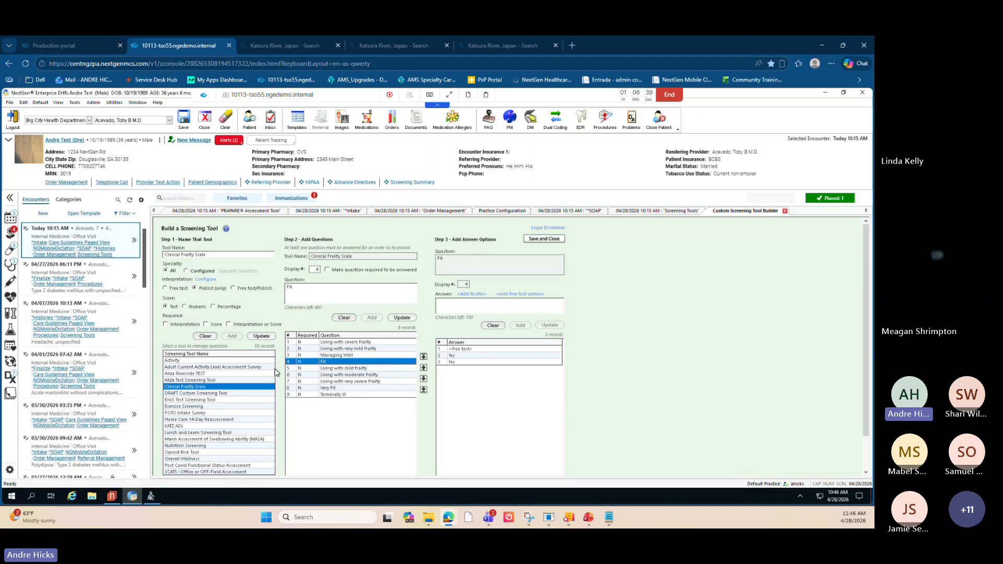
click(307, 368)
click(309, 362)
click(424, 368)
click(423, 378)
- Select the Living with mild frailty question of the Clinical Frailty Scale
key(ctrl)
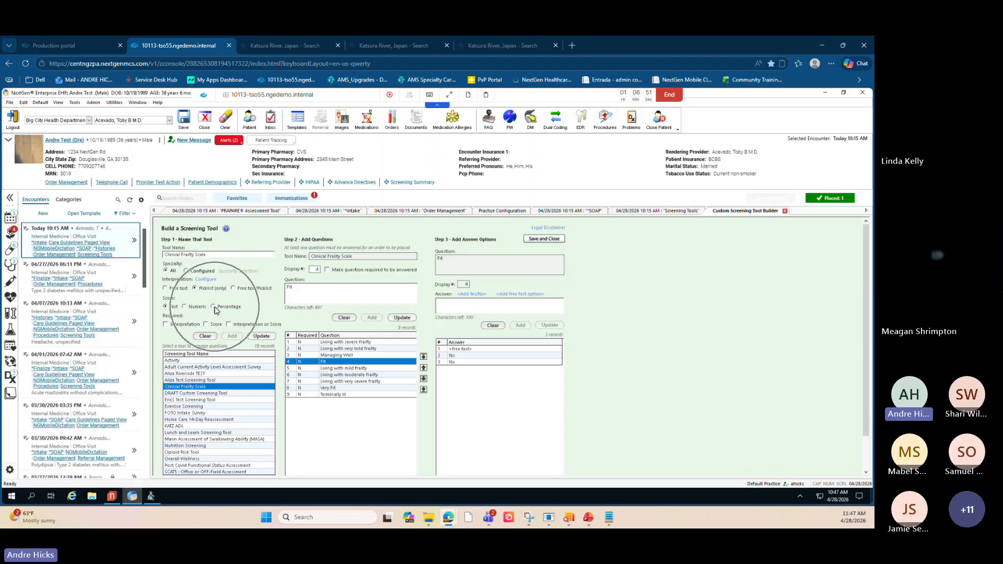
key(ctrl)
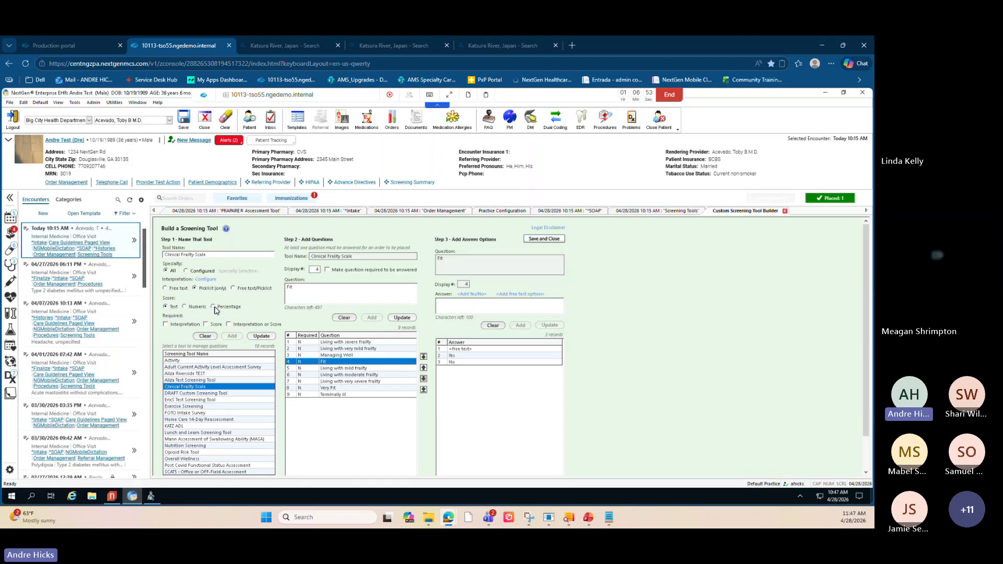
key(ctrl)
key(ctrl)
key(ctrl)
click(322, 312)
key(Down)
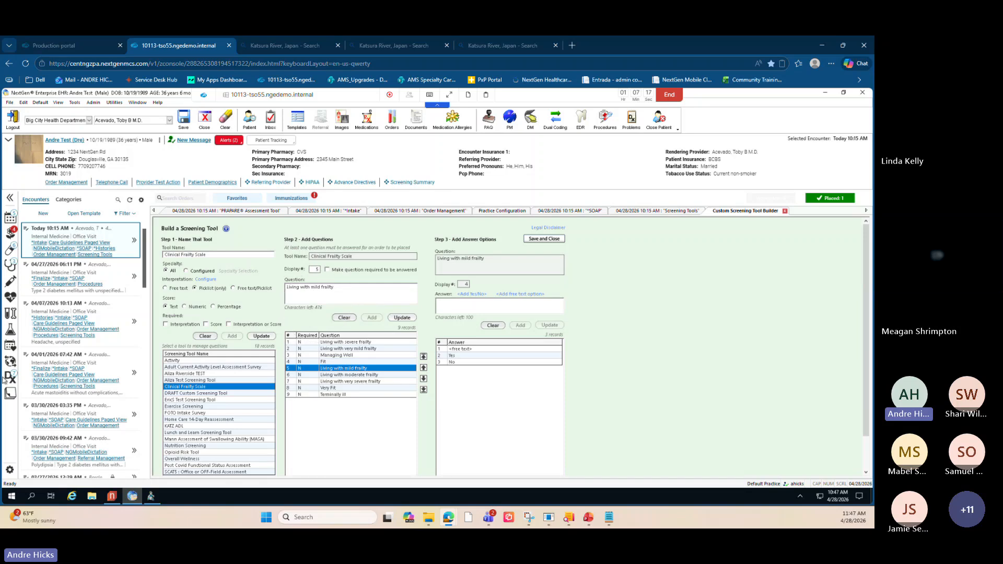
- Open the builder's Legal Disclaimer and close it
click(552, 229)
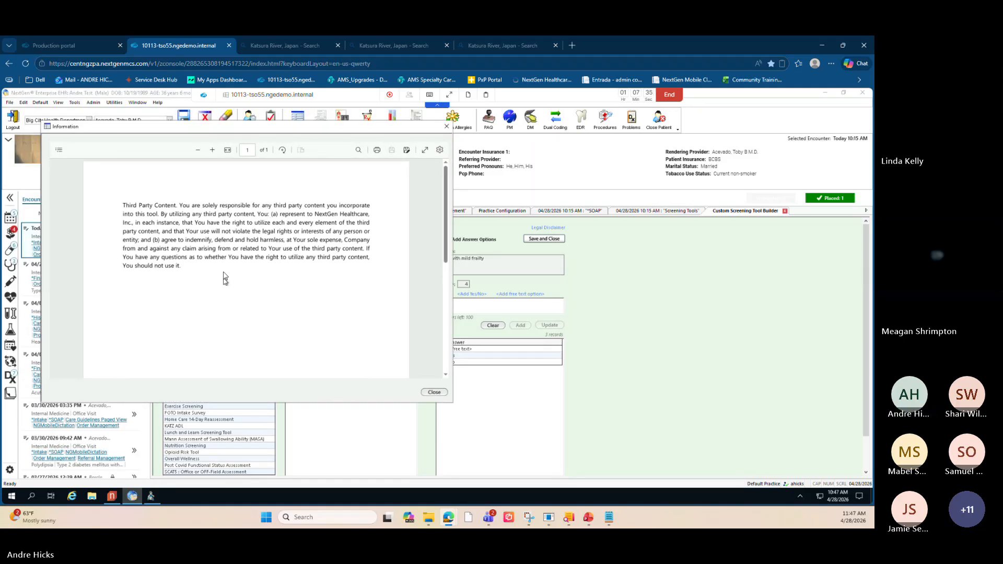
click(447, 126)
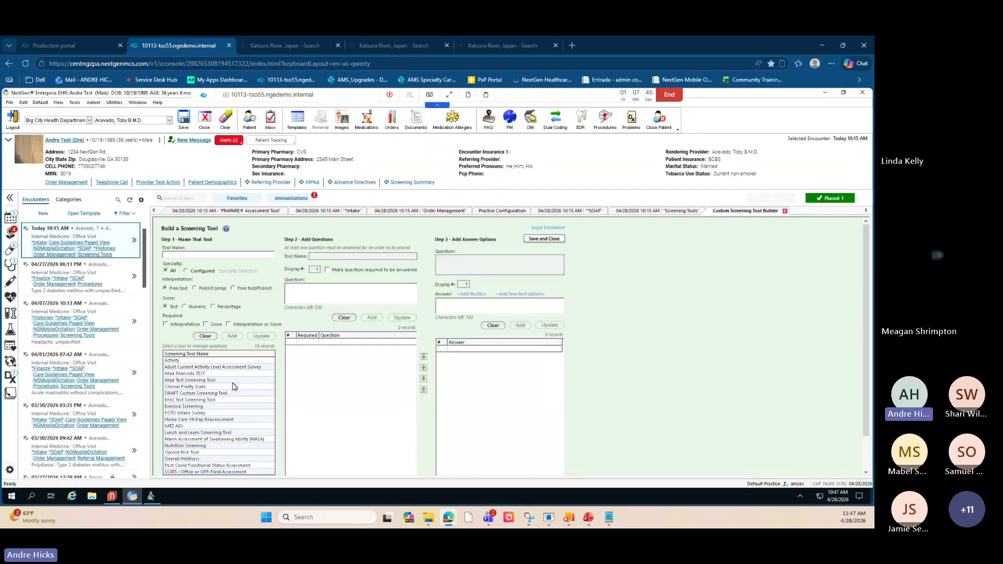
- Load the FOTO Intake Survey and then the DRAFT Custom Screening Tool in the builder
click(233, 381)
click(214, 412)
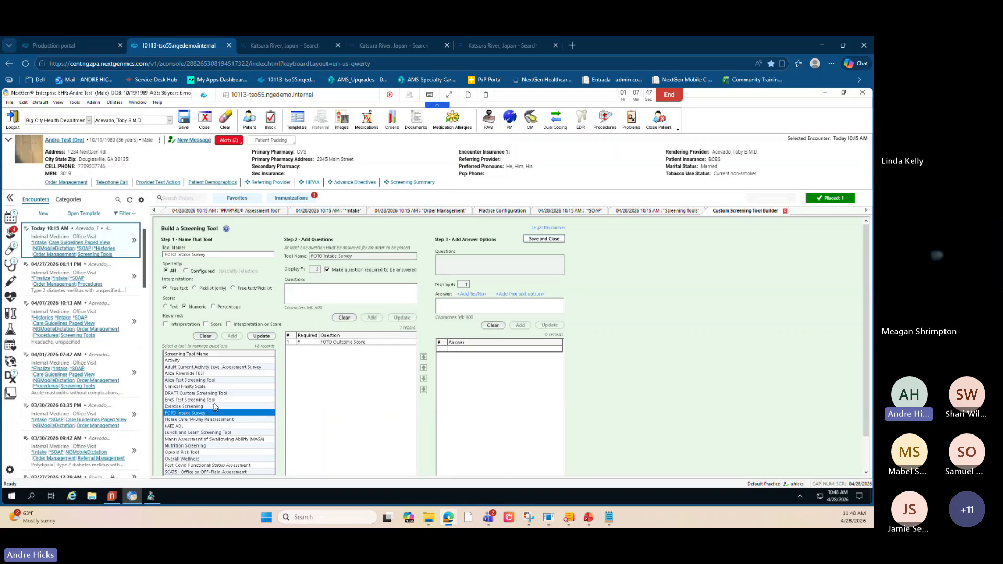
scroll(216, 393, down, 2)
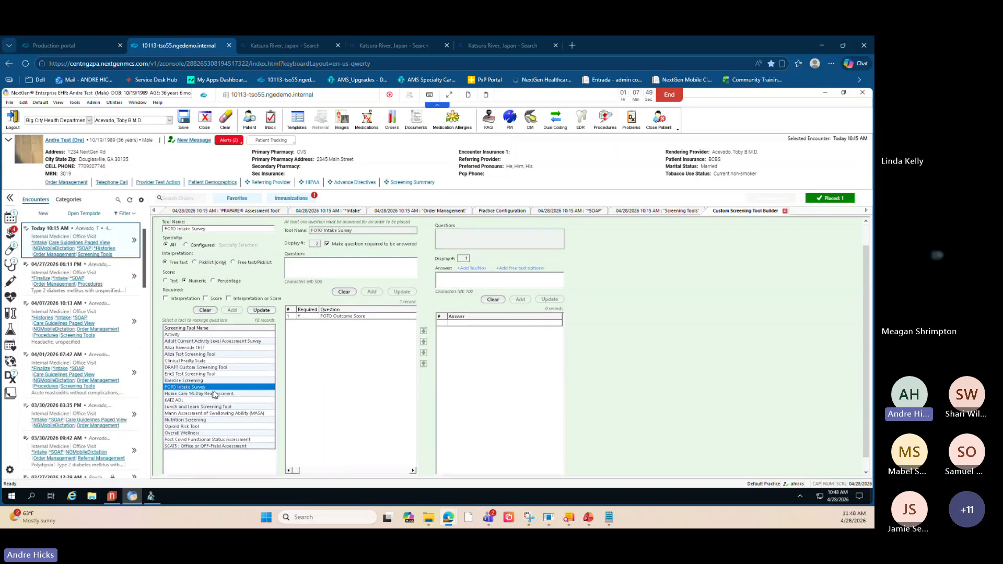
scroll(221, 377, up, 1)
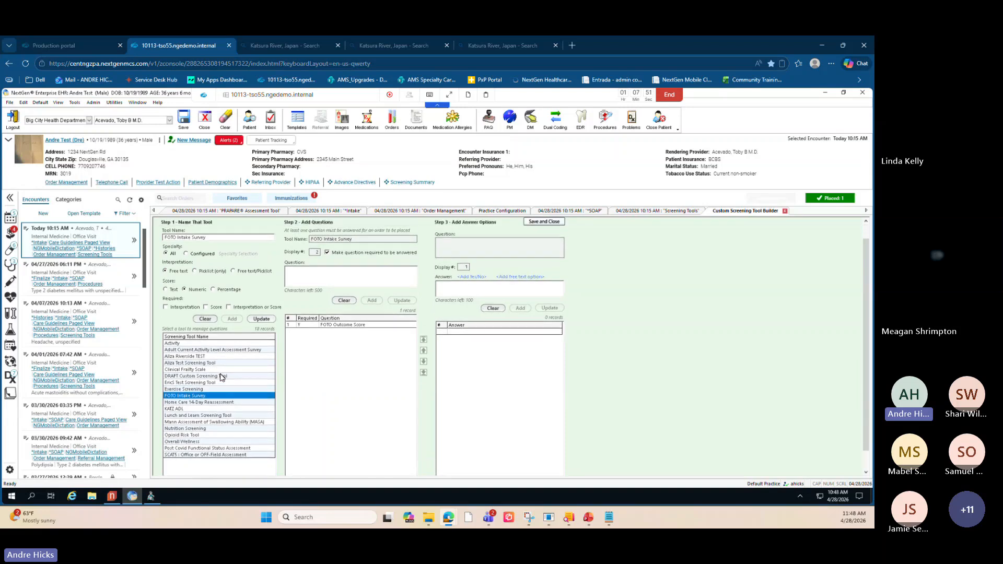
click(222, 376)
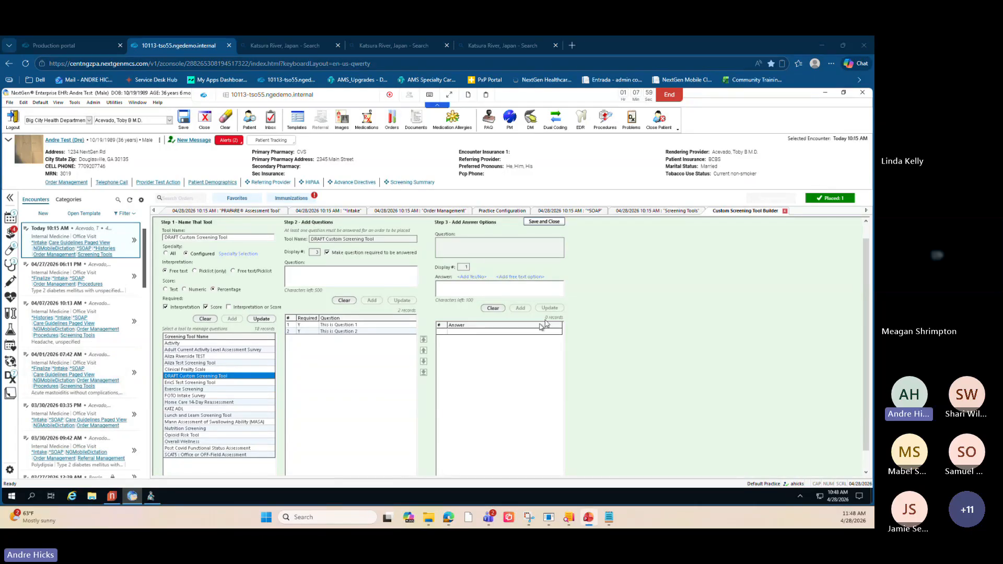
- Close the Custom Screening Tool Builder without saving changes
click(785, 211)
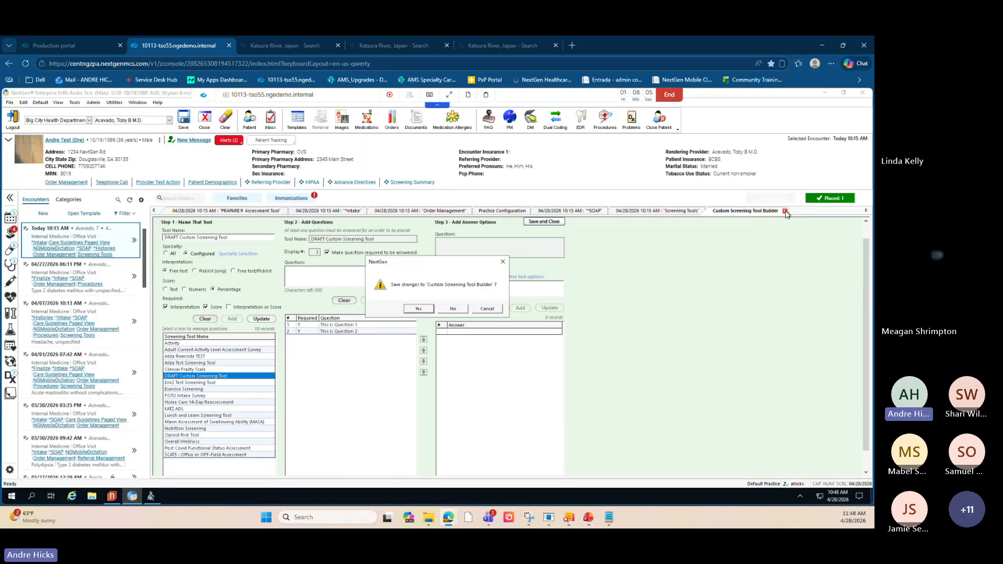
click(456, 310)
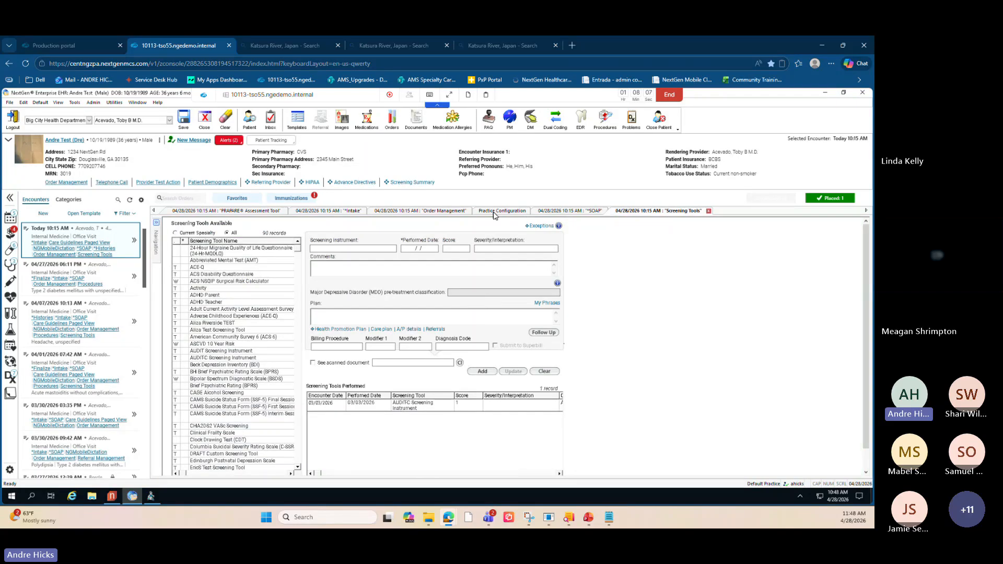
- Open the Dx Groups/Problem Groups/Reference Systems section of Practice Configuration
click(496, 211)
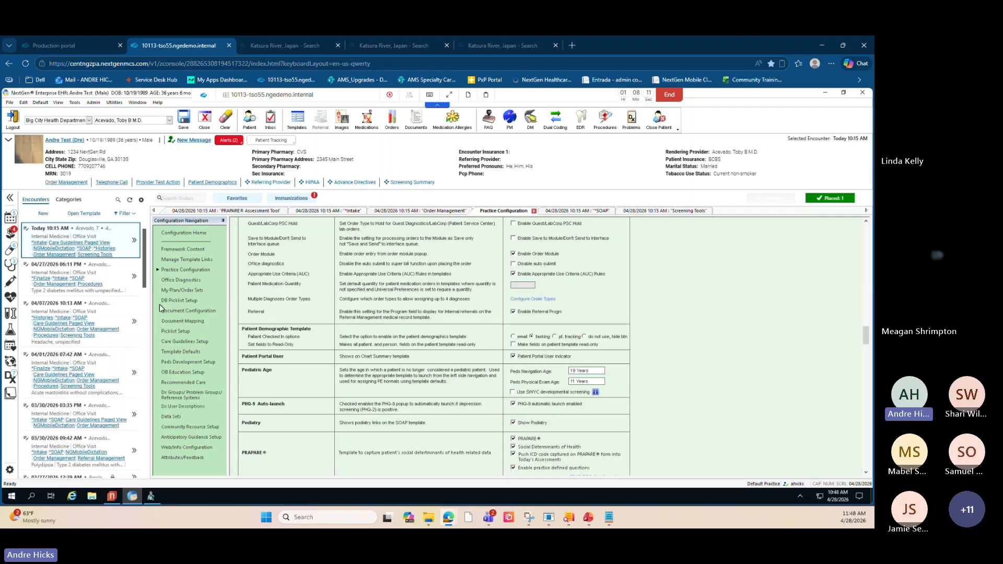
click(183, 398)
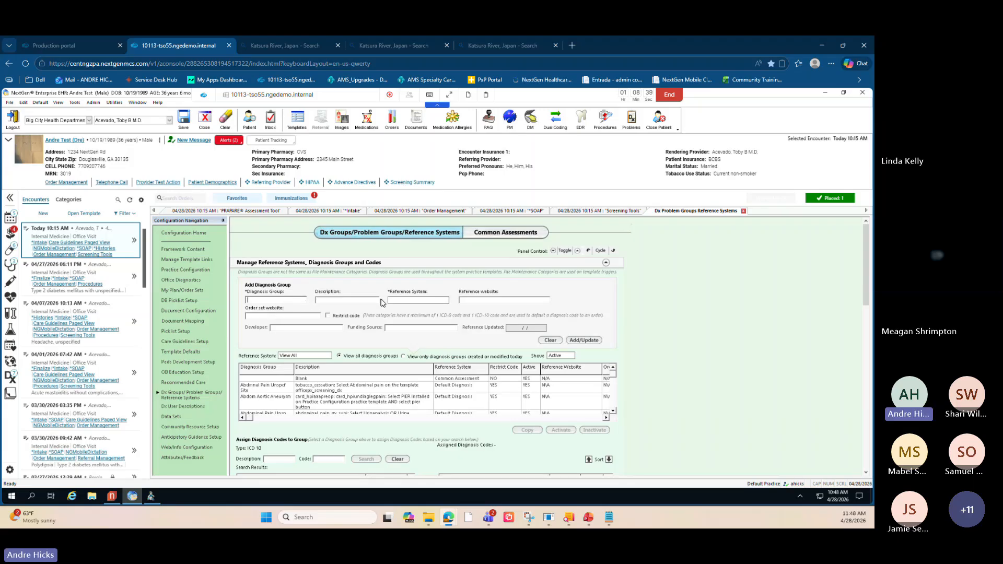
- Browse the Reference System options for a new diagnosis group and cancel the list
click(424, 301)
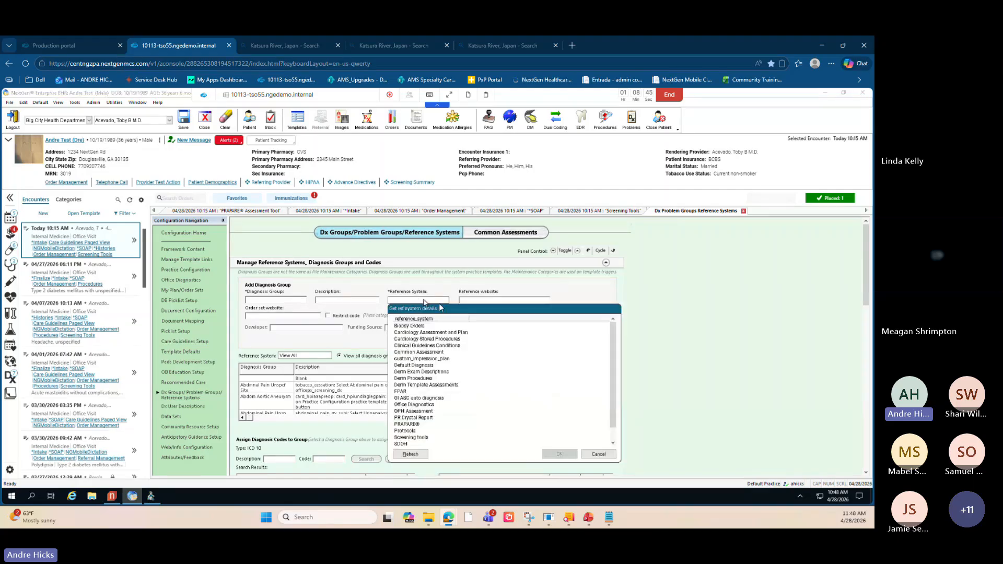
scroll(415, 428, down, 1)
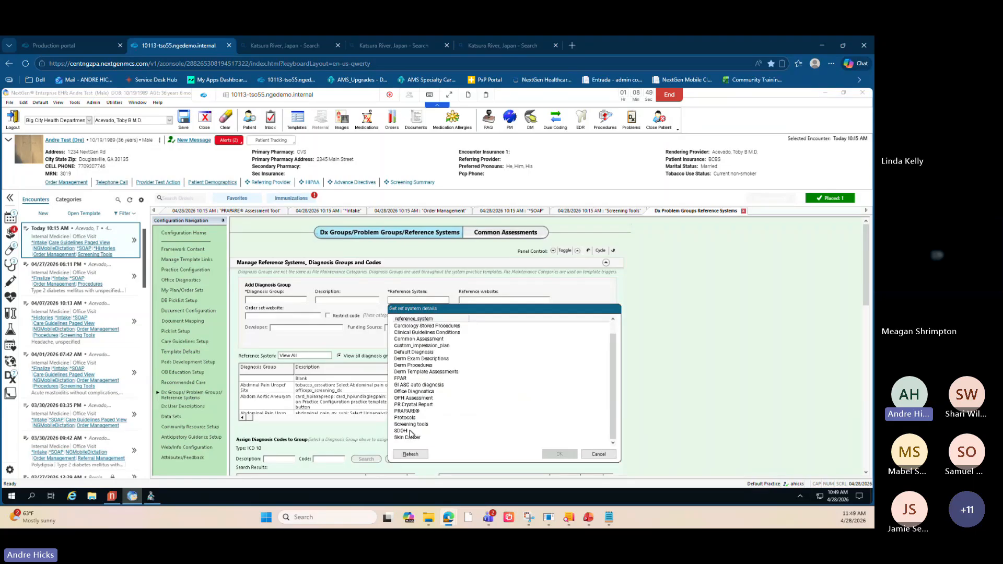
key(ctrl)
key(ctrl)
click(598, 454)
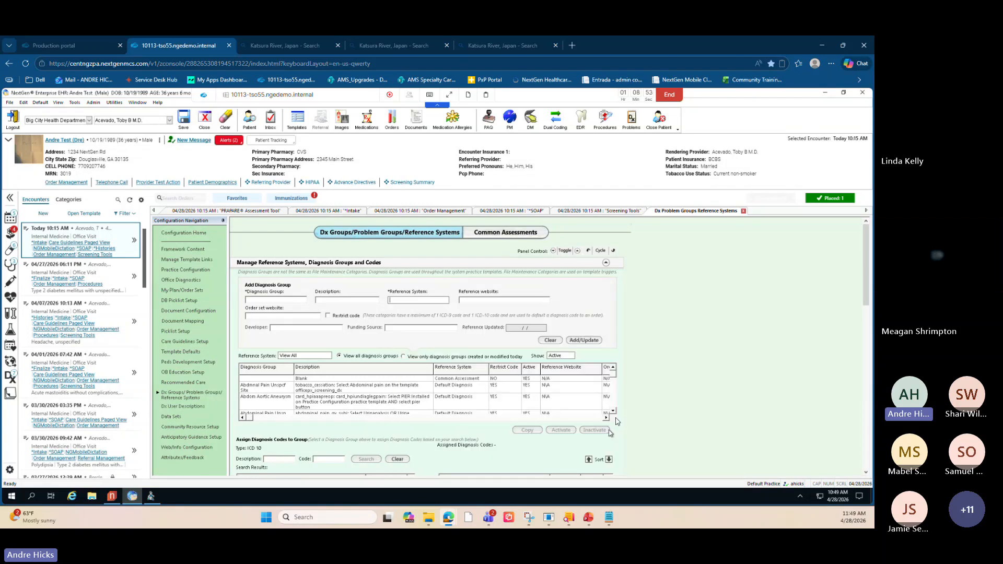
- Browse the Problem Group Name options in Problem Groups Configuration, picking SDOH Assessments, and cancel the list
scroll(649, 376, down, 3)
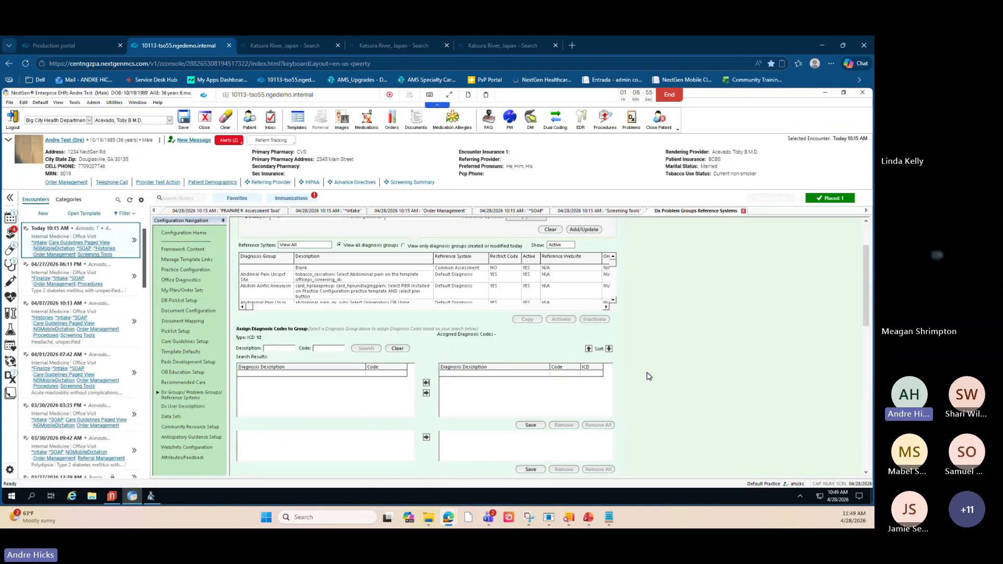
scroll(648, 376, down, 5)
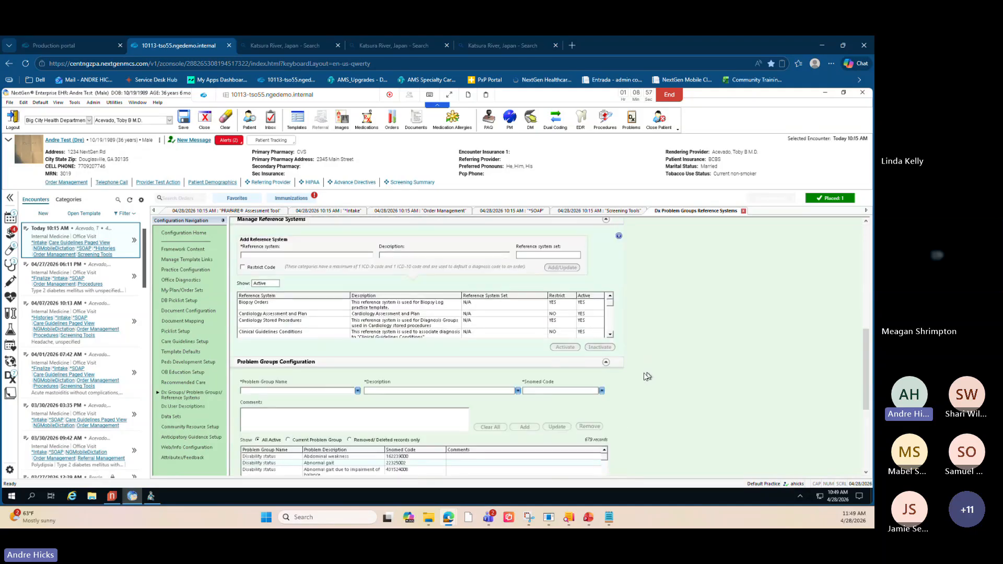
scroll(647, 376, down, 1)
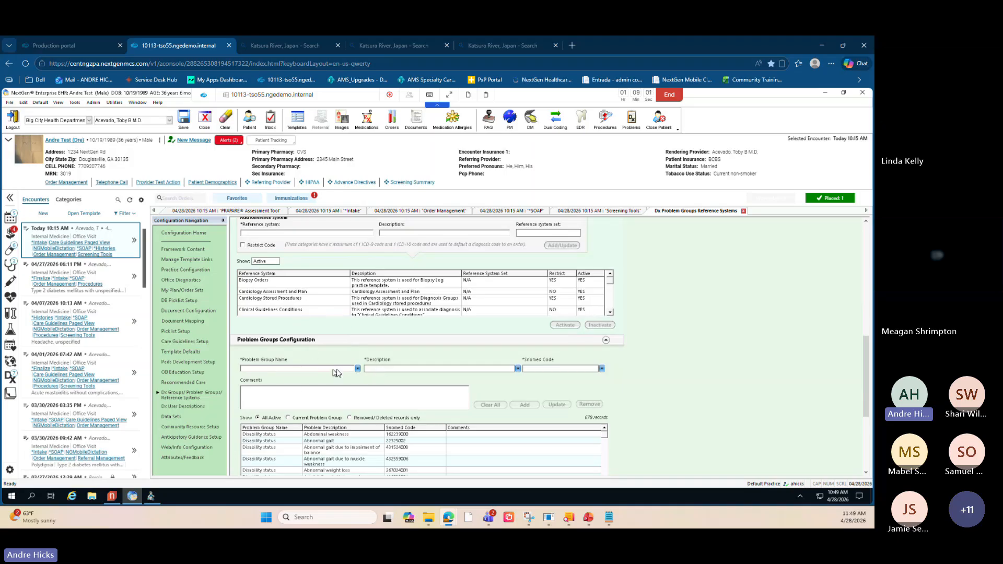
click(357, 369)
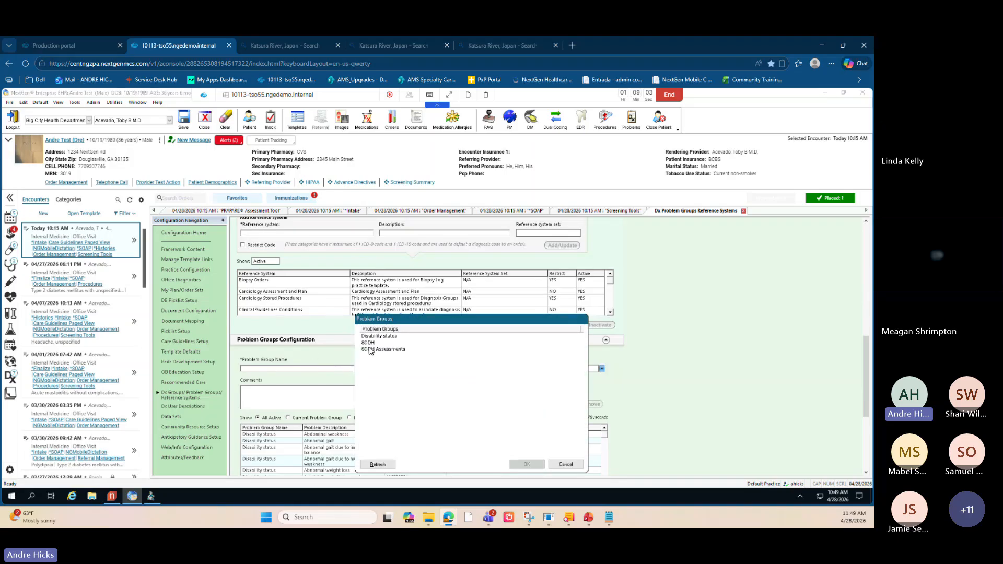
click(370, 350)
click(566, 464)
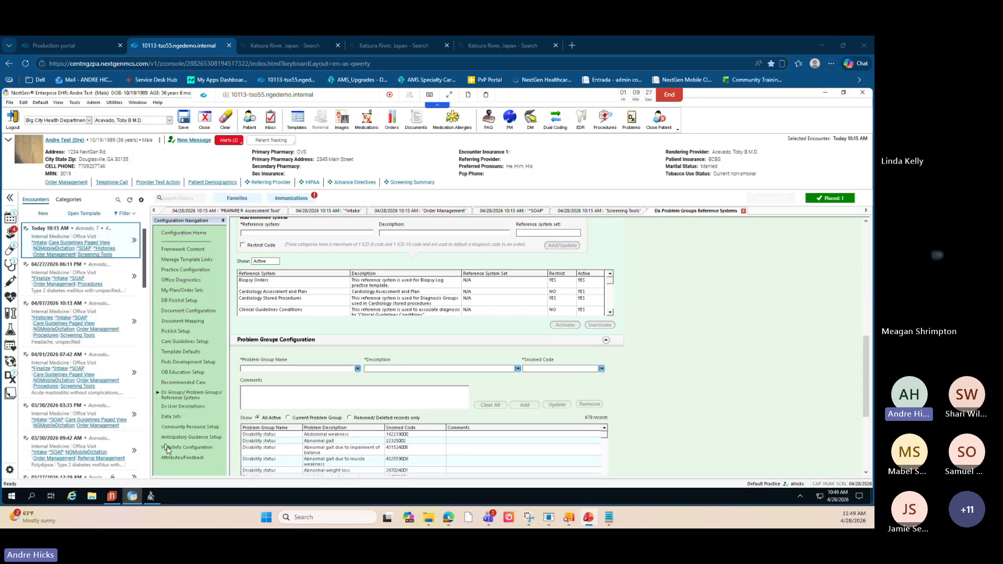
- Open the Attributes View and Management window for decision support interventions and close it
click(178, 458)
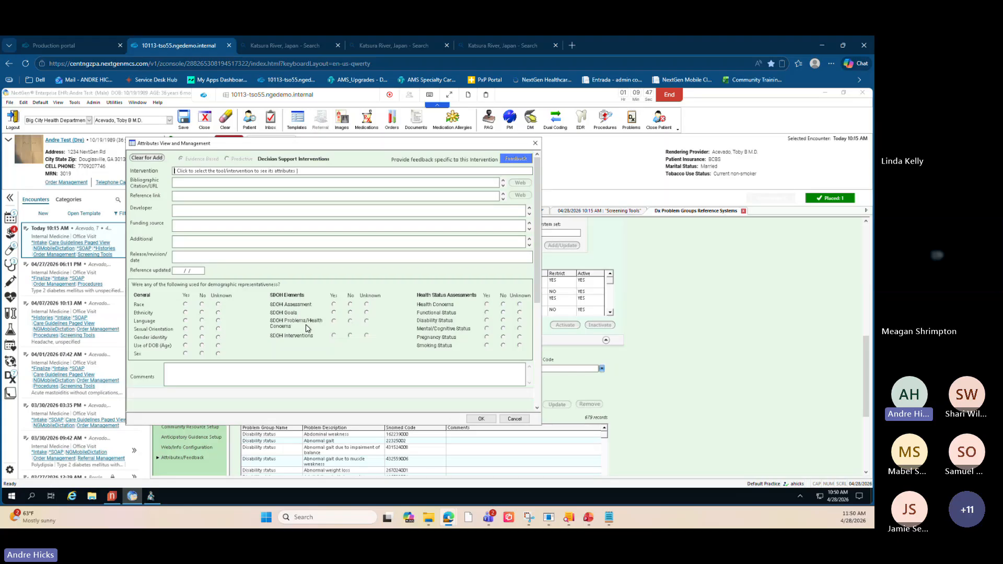
key(ctrl)
key(ctrl)
drag(315, 146, 403, 132)
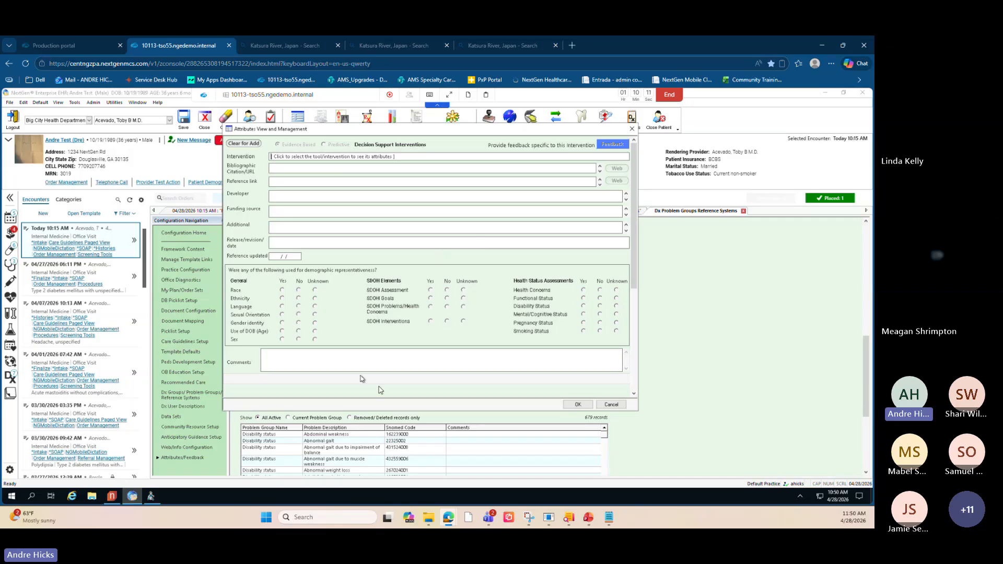
click(631, 129)
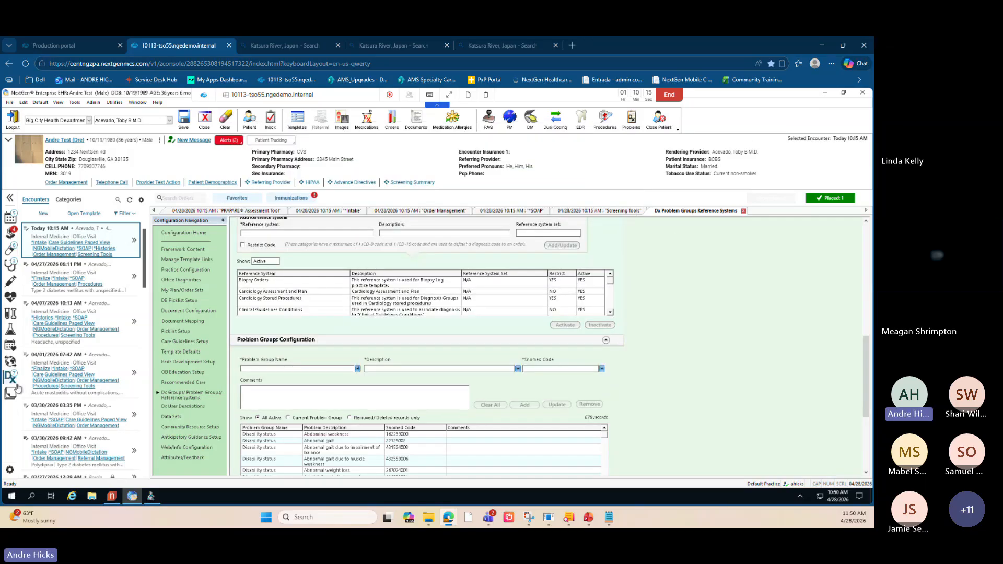
- Return to Practice Preferences and review its settings down to the Sensitive Encounters section
mouse_move(17, 387)
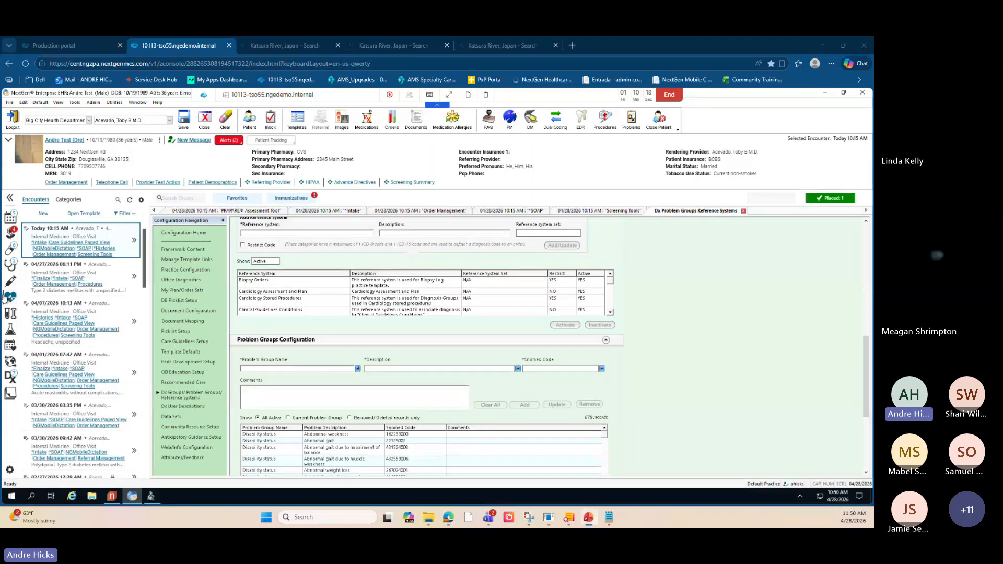
mouse_move(6, 297)
click(181, 271)
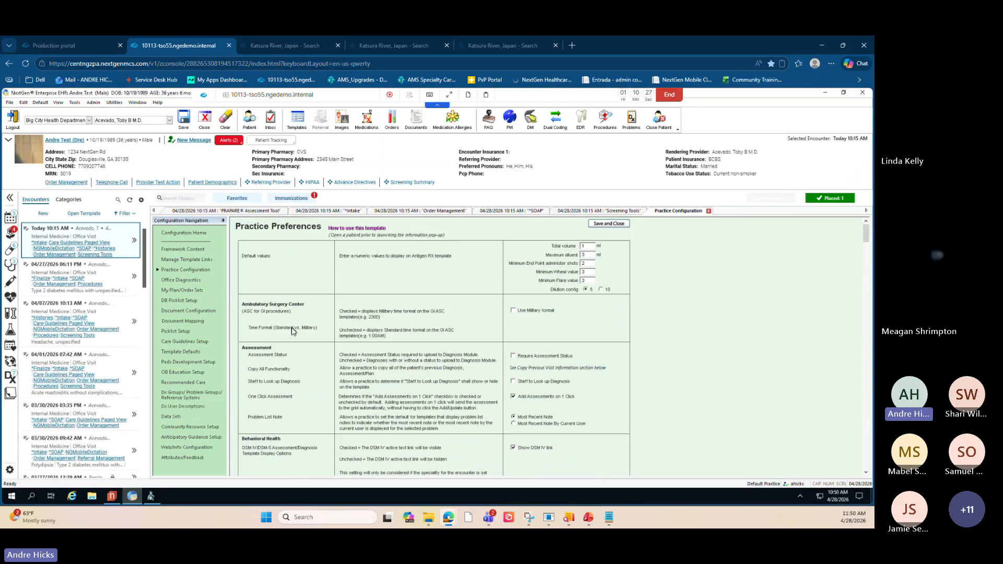
scroll(293, 337, down, 3)
scroll(292, 341, down, 4)
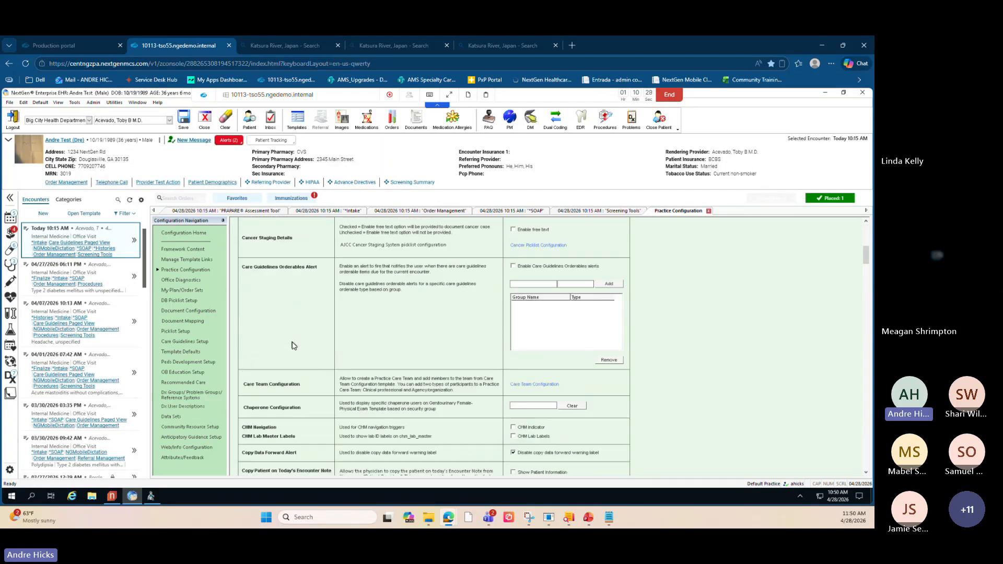
scroll(315, 383, down, 10)
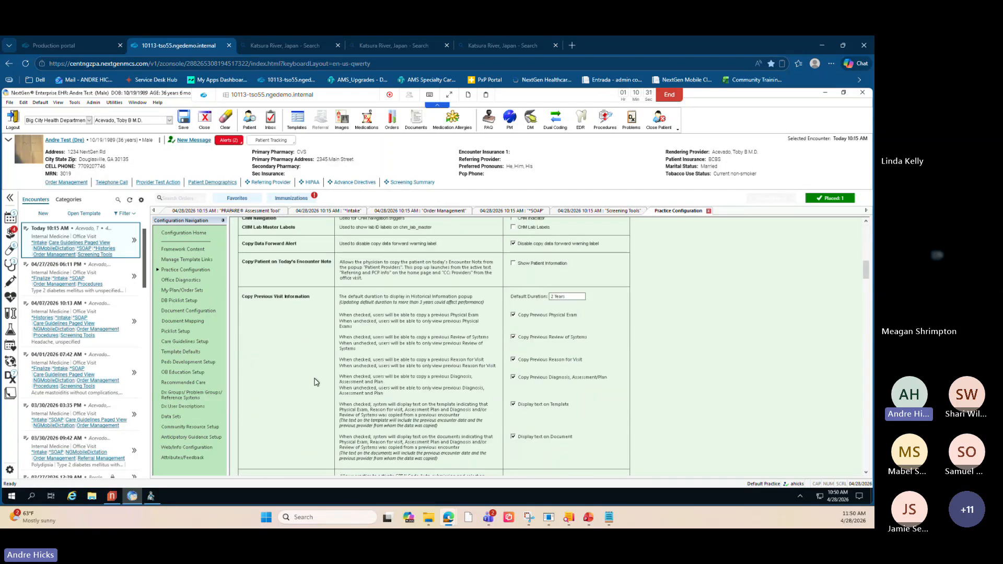
scroll(314, 382, down, 10)
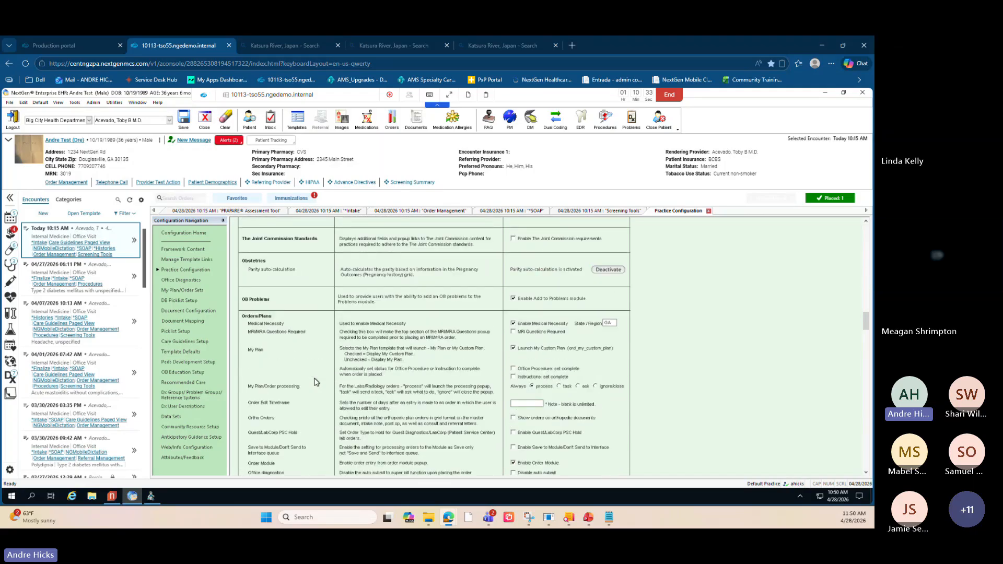
scroll(295, 357, down, 6)
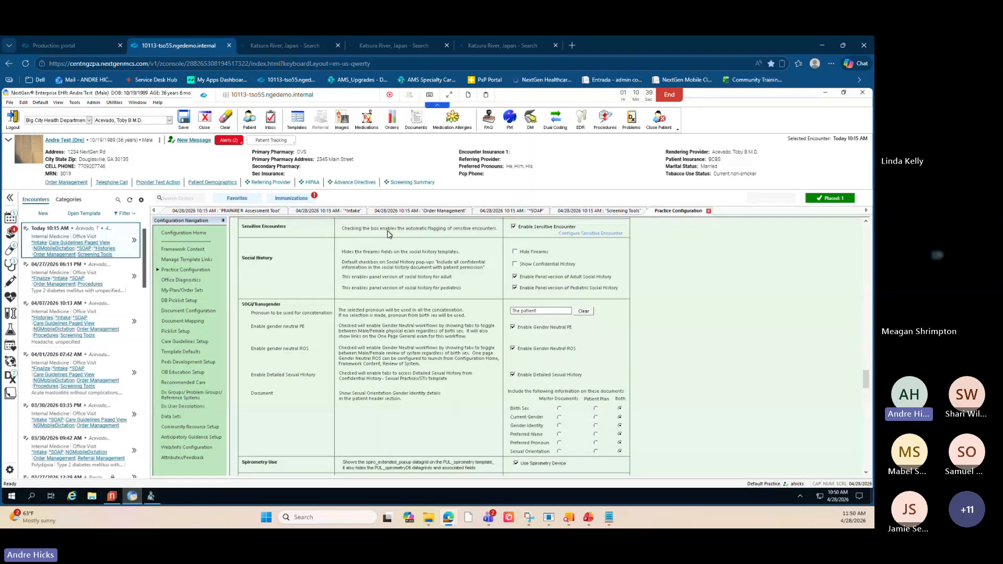
key(ctrl)
key(ctrl)
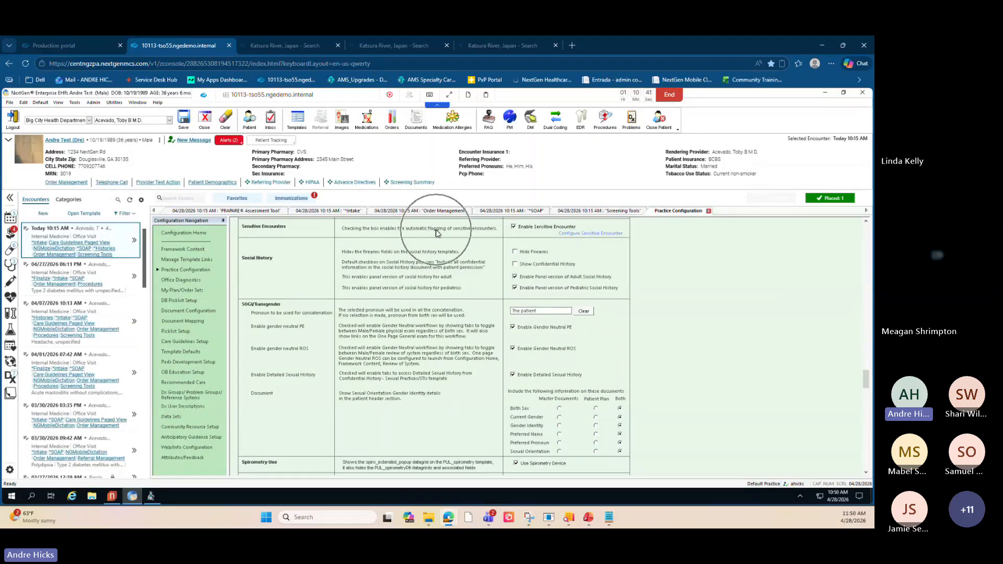
key(ctrl)
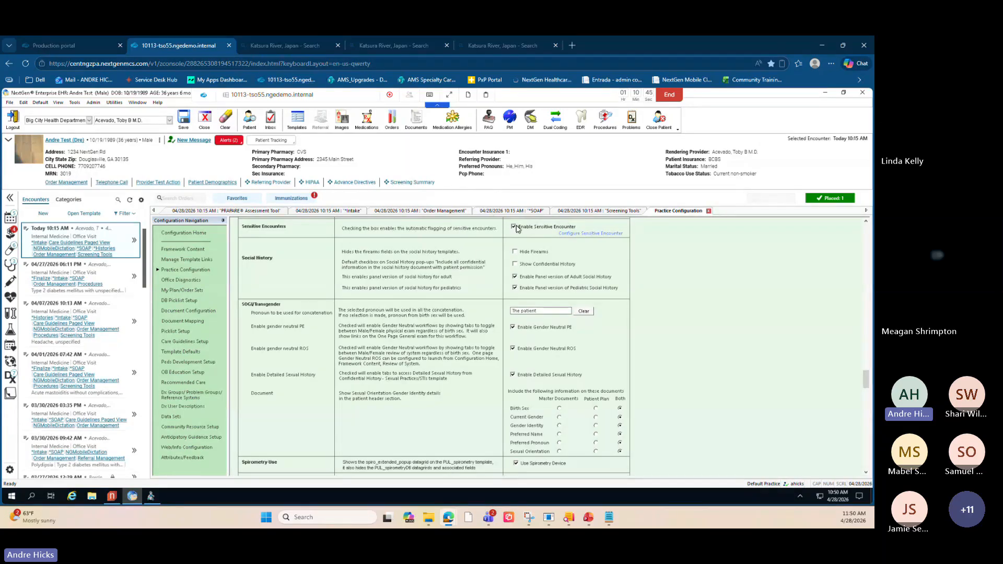
key(ctrl)
- Open the Sensitive Encounter Configuration and close it
click(573, 235)
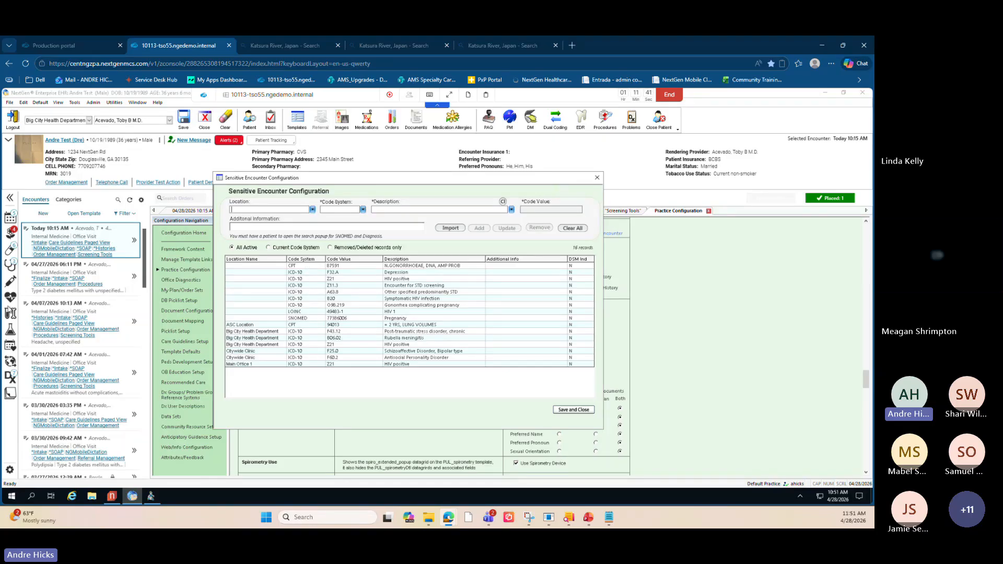
key(alt+Tab)
click(598, 178)
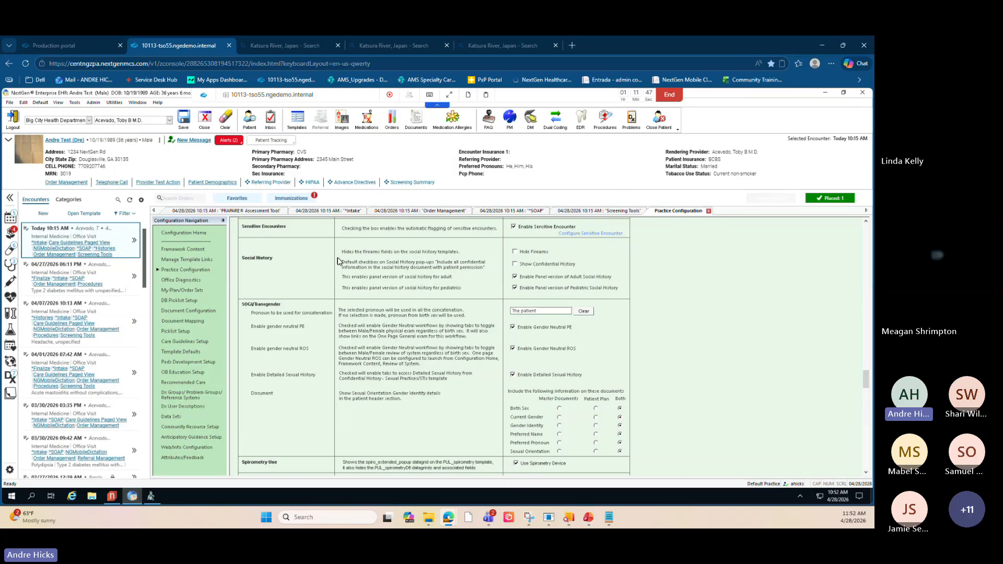
- Open the *Finalize template for the encounter
click(85, 214)
click(401, 256)
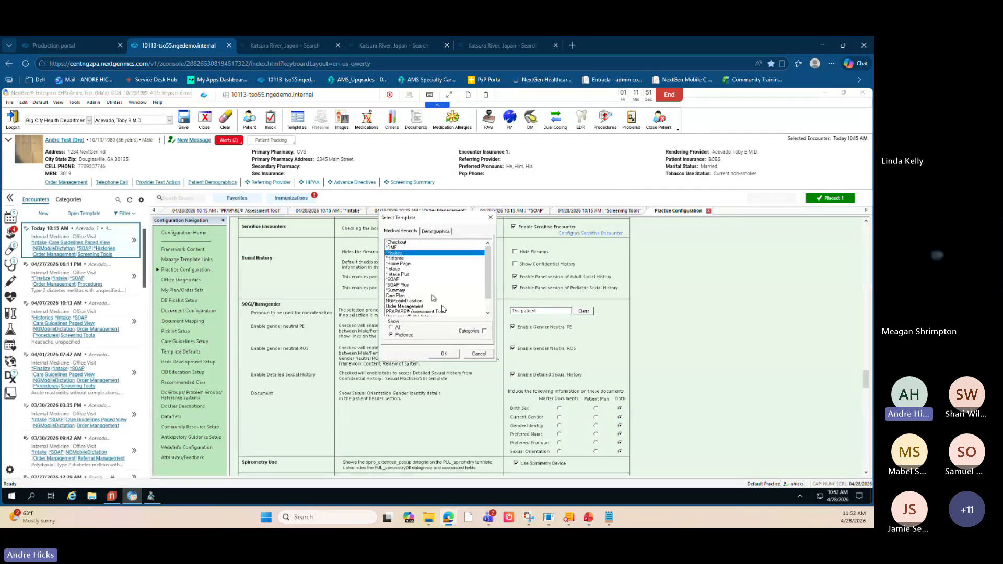
click(445, 355)
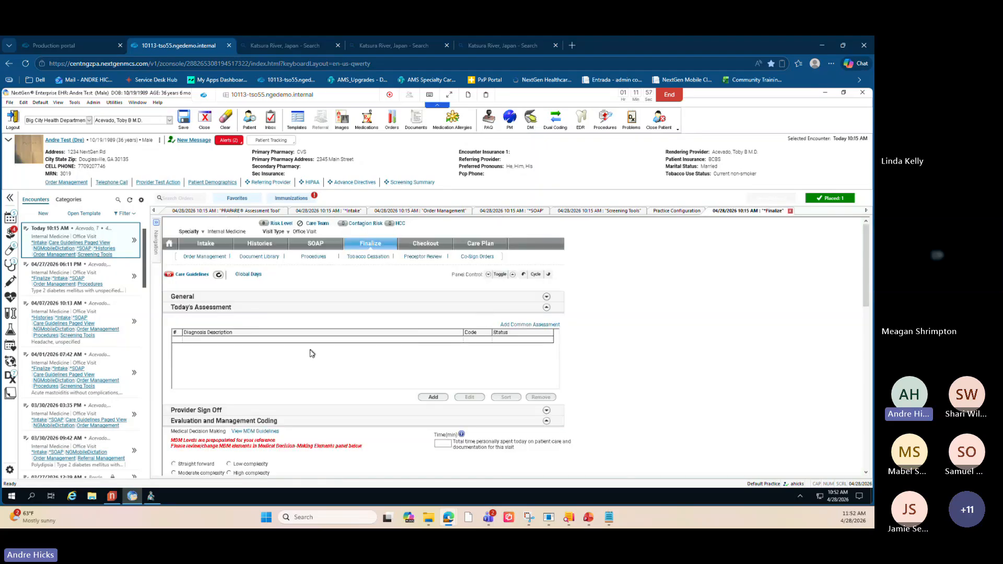
- Add the Chlamydial infection, unspecified diagnosis from billing history to today's assessment and save it
click(433, 396)
scroll(361, 399, down, 4)
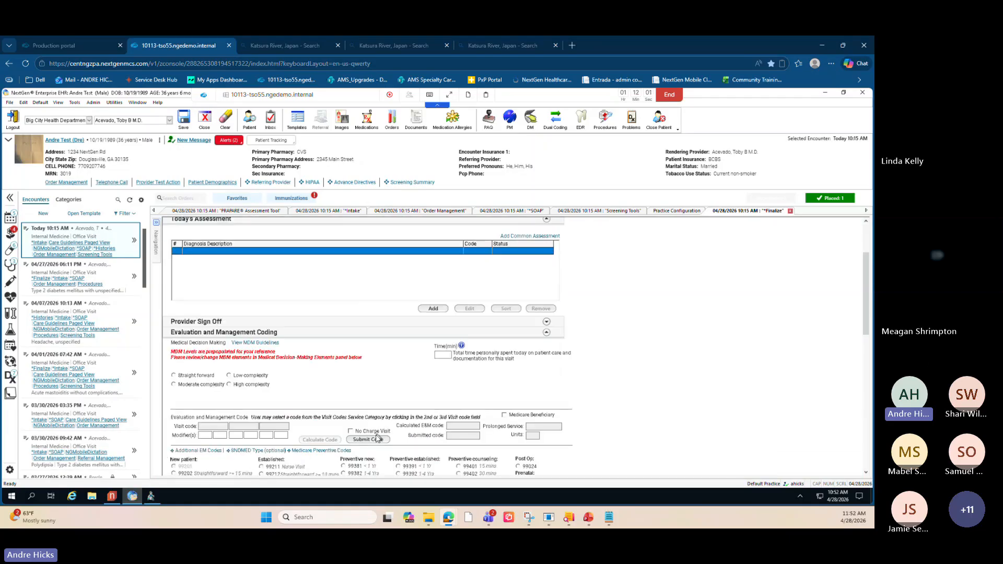
click(376, 439)
scroll(418, 301, up, 1)
click(438, 331)
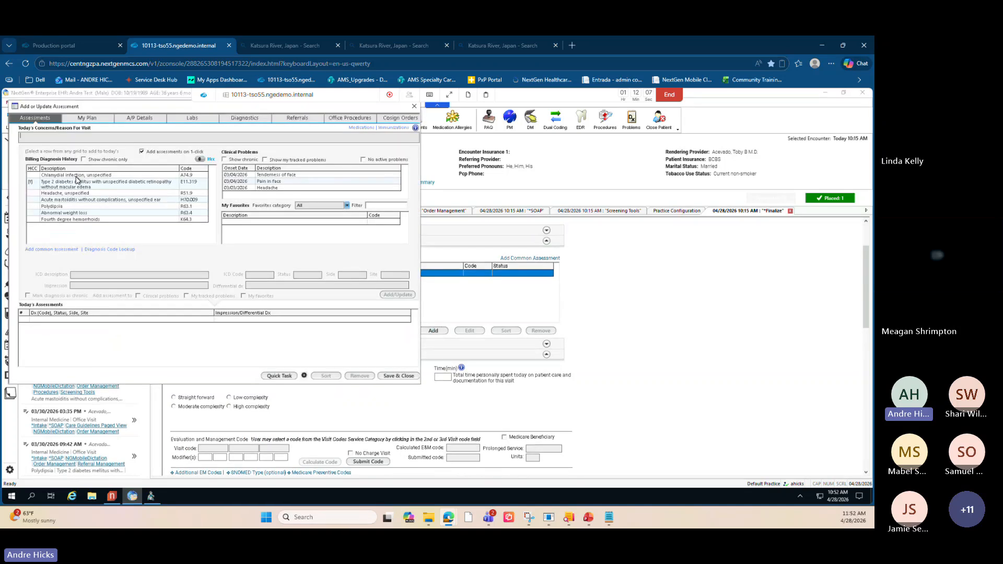
click(76, 177)
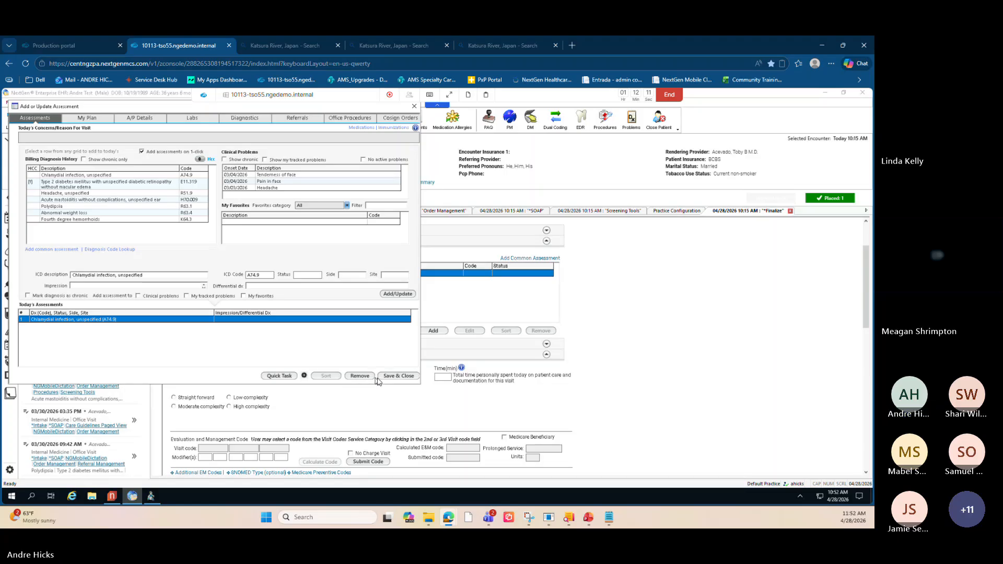
click(397, 377)
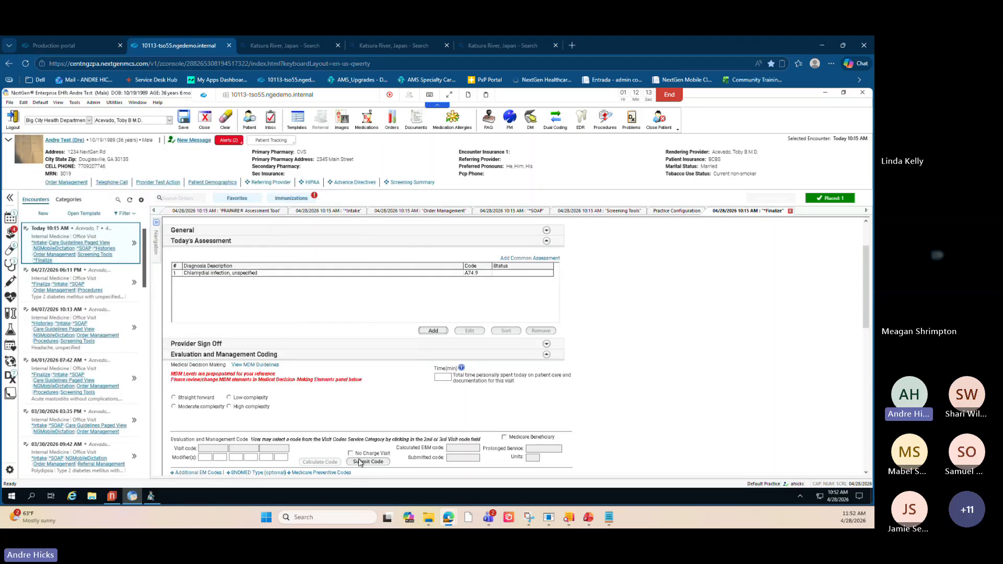
scroll(277, 345, down, 2)
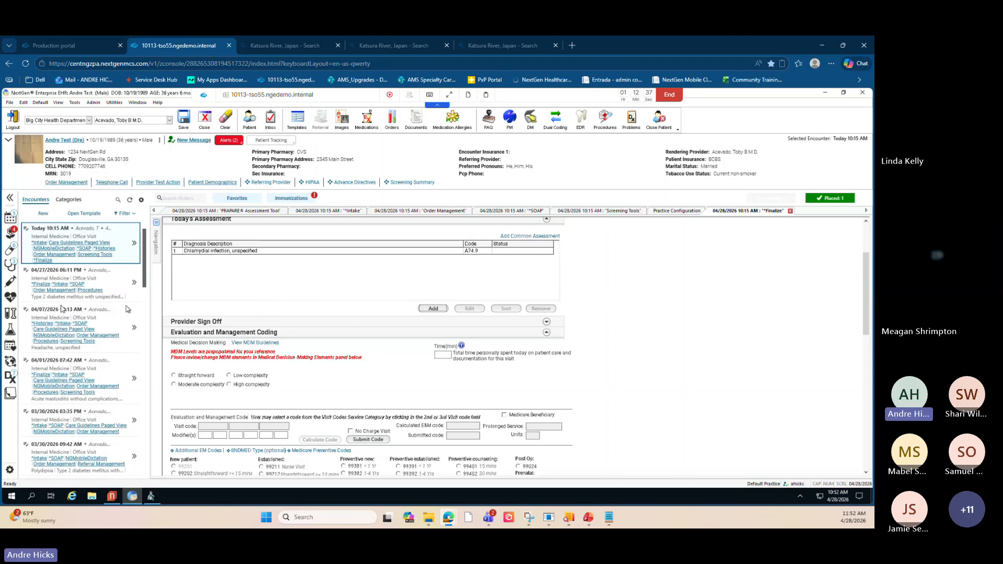
mouse_move(7, 301)
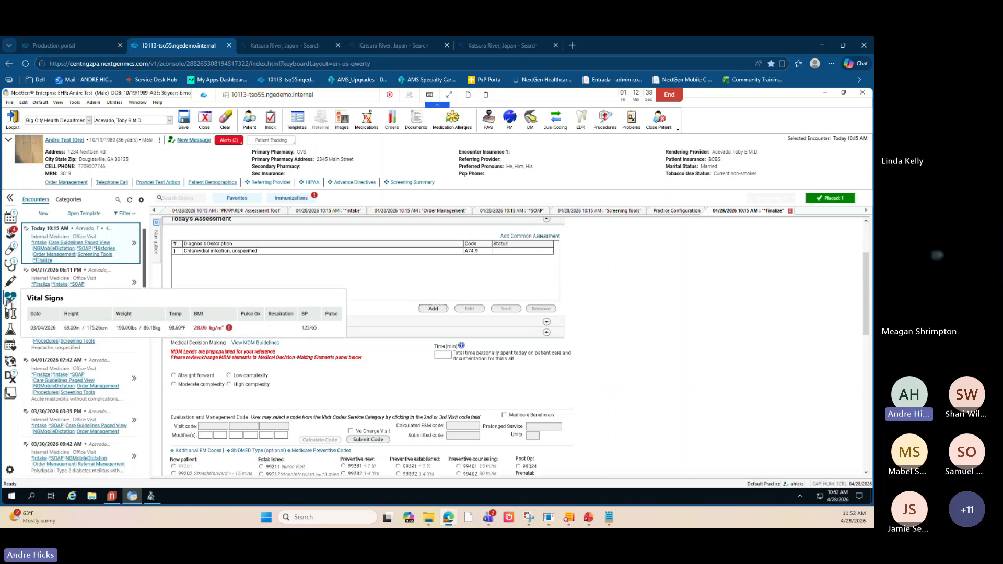
key(alt+Tab)
click(716, 255)
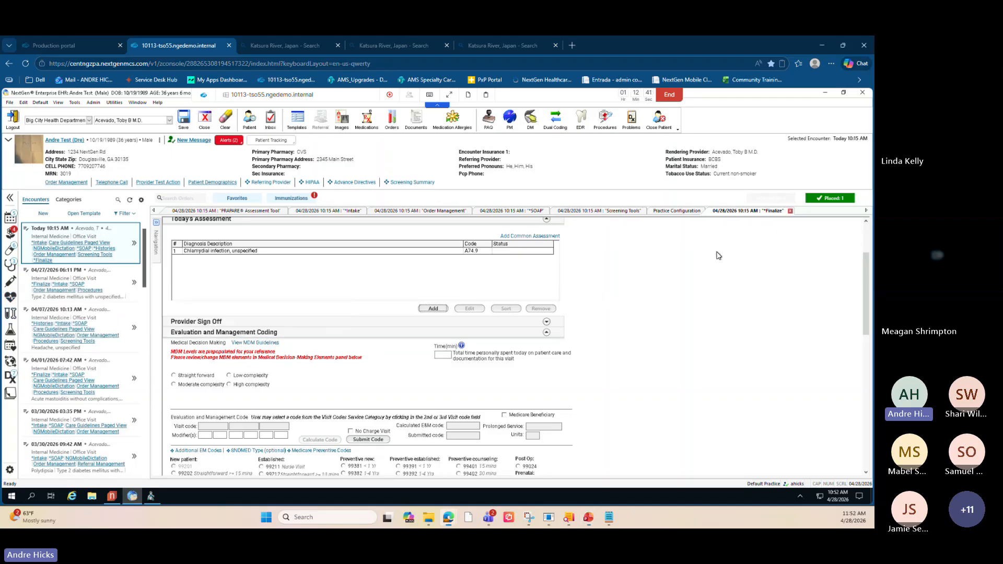
- Review the Practice Preferences settings, including the Copy Previous Visit Information default duration and copy options
click(660, 211)
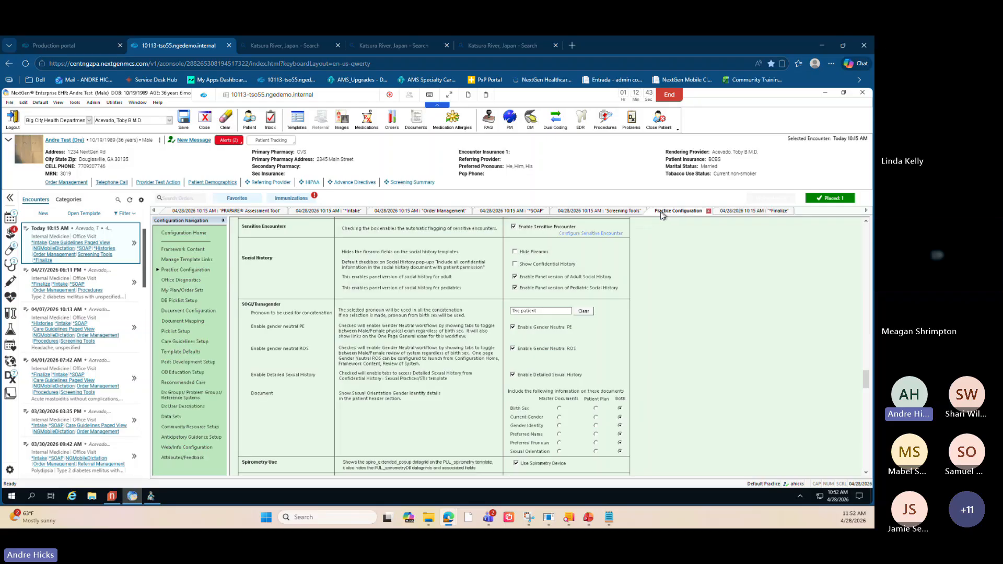
key(alt+Tab)
click(183, 272)
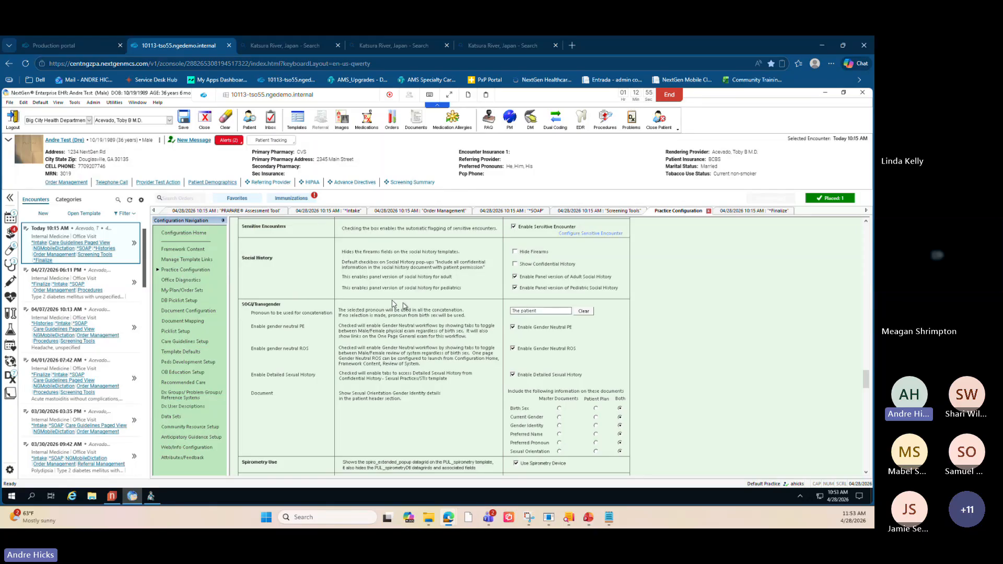
scroll(336, 310, down, 10)
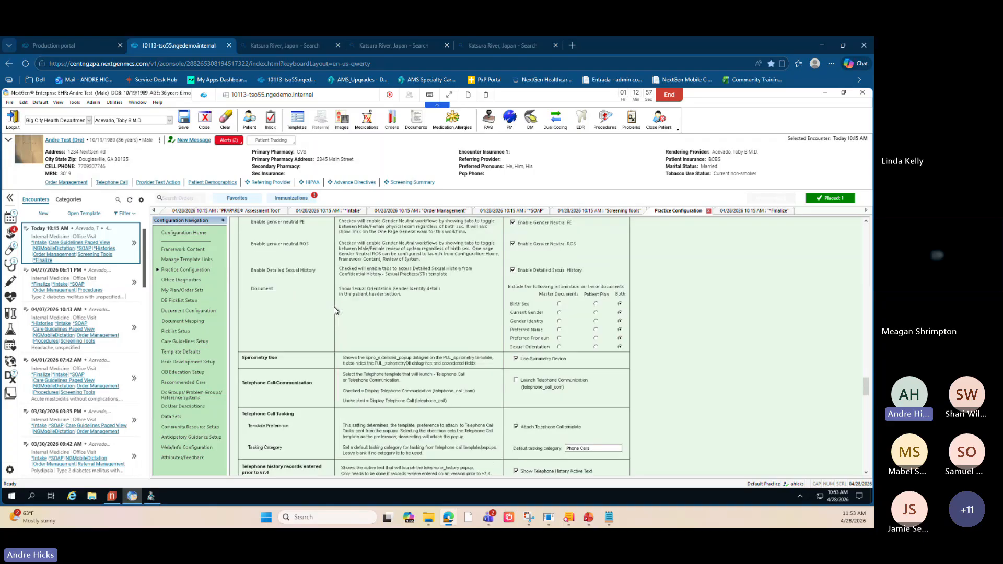
scroll(336, 310, up, 15)
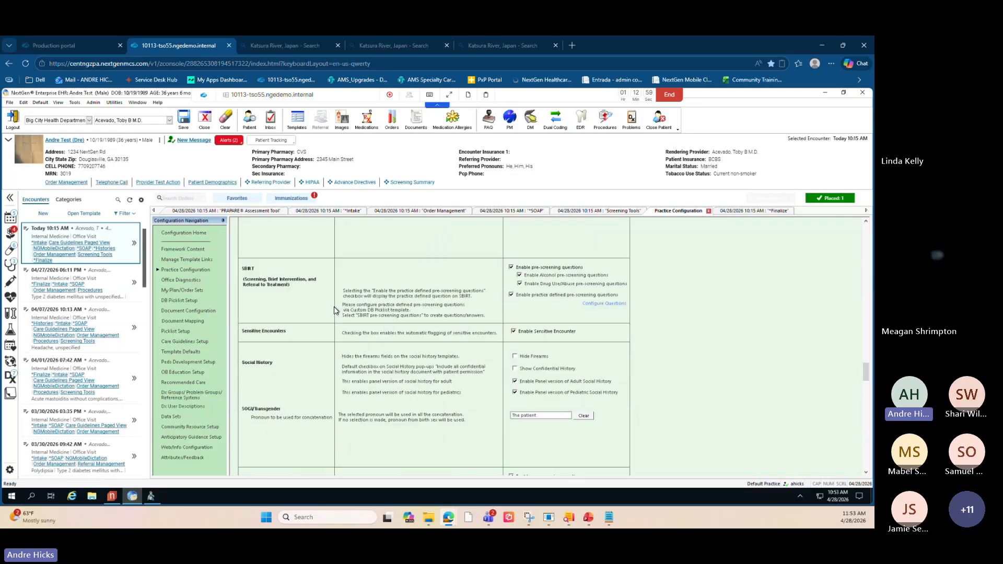
scroll(336, 310, up, 5)
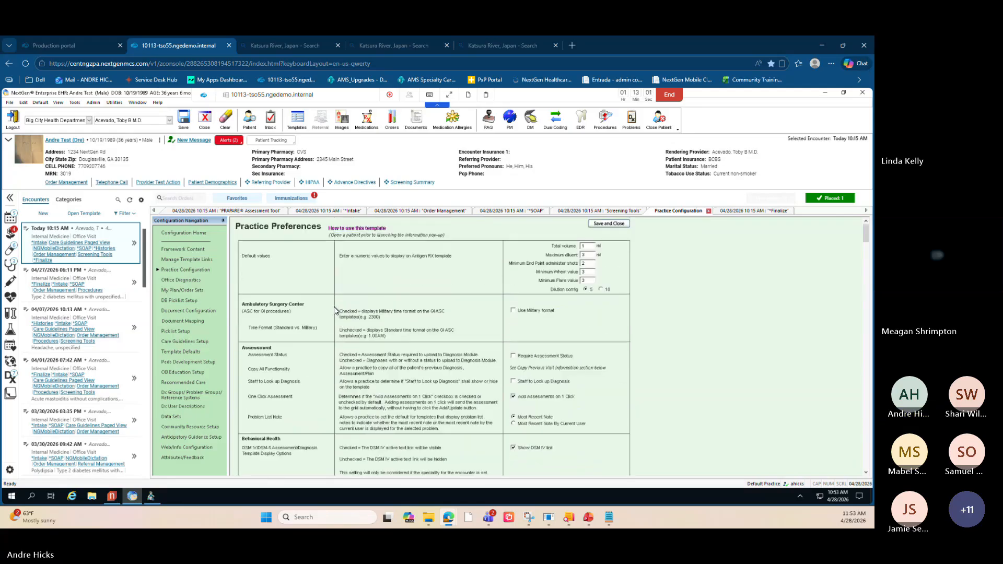
scroll(336, 311, down, 6)
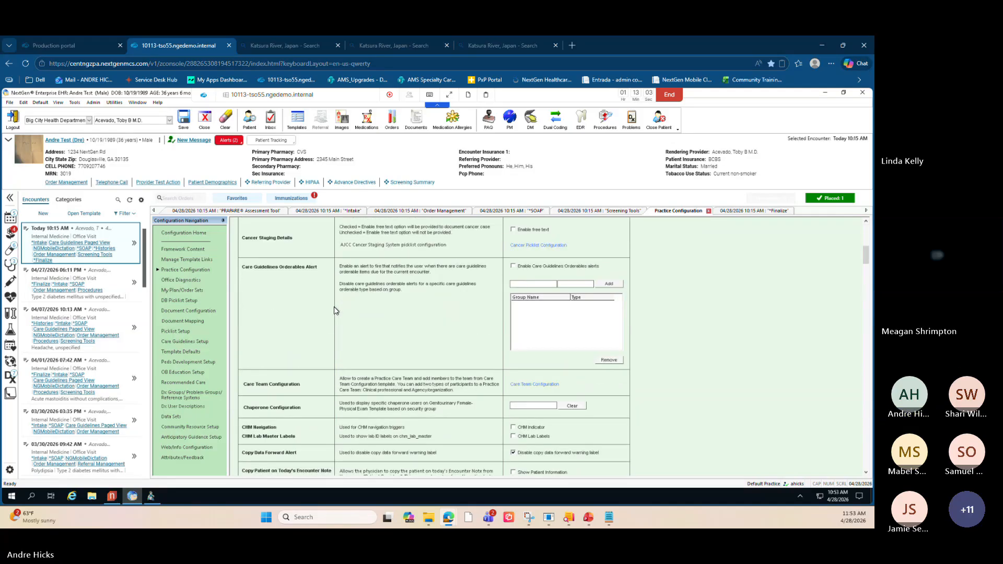
scroll(336, 310, down, 5)
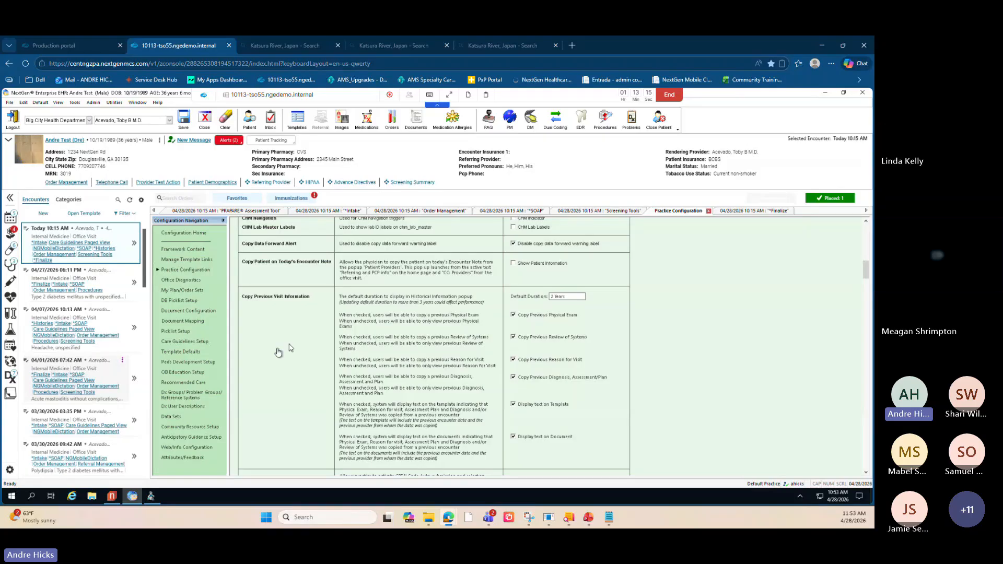
click(558, 301)
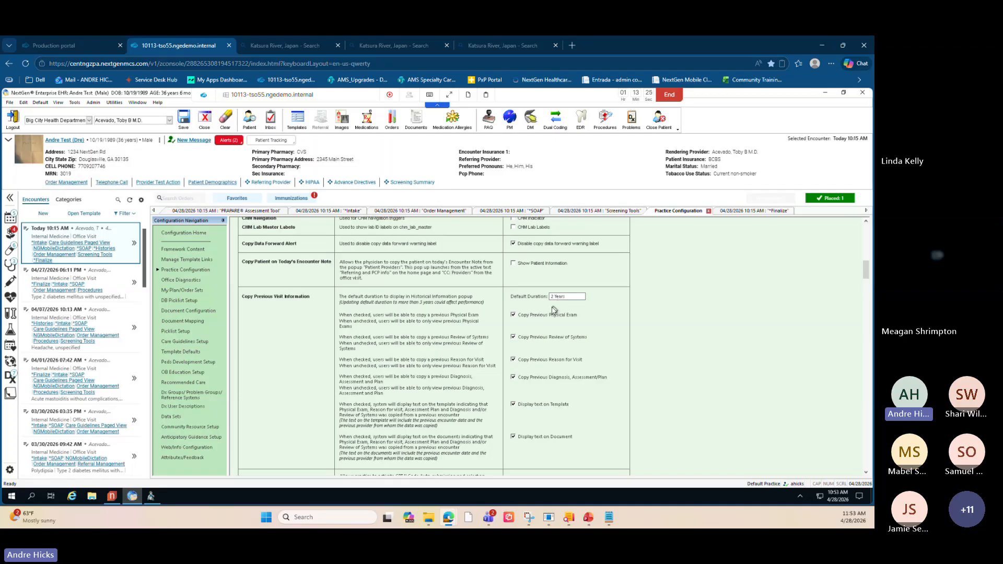
key(ctrl)
key(ctrl)
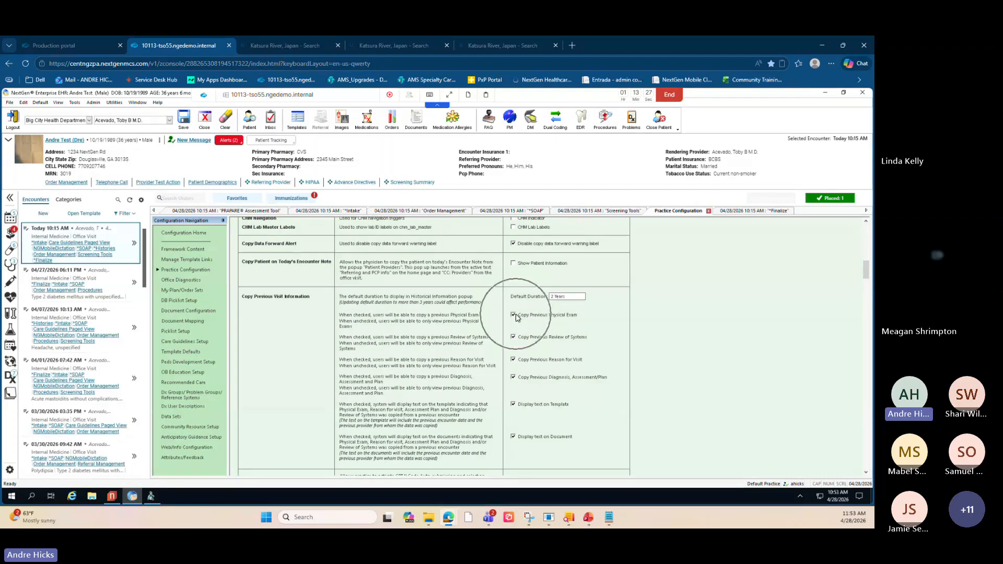
key(ctrl)
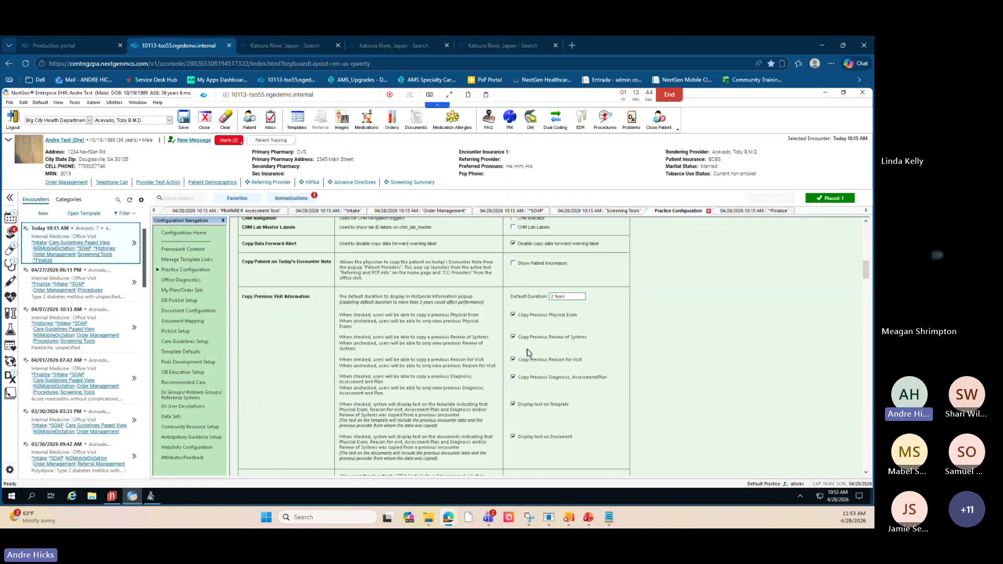
key(alt+Tab)
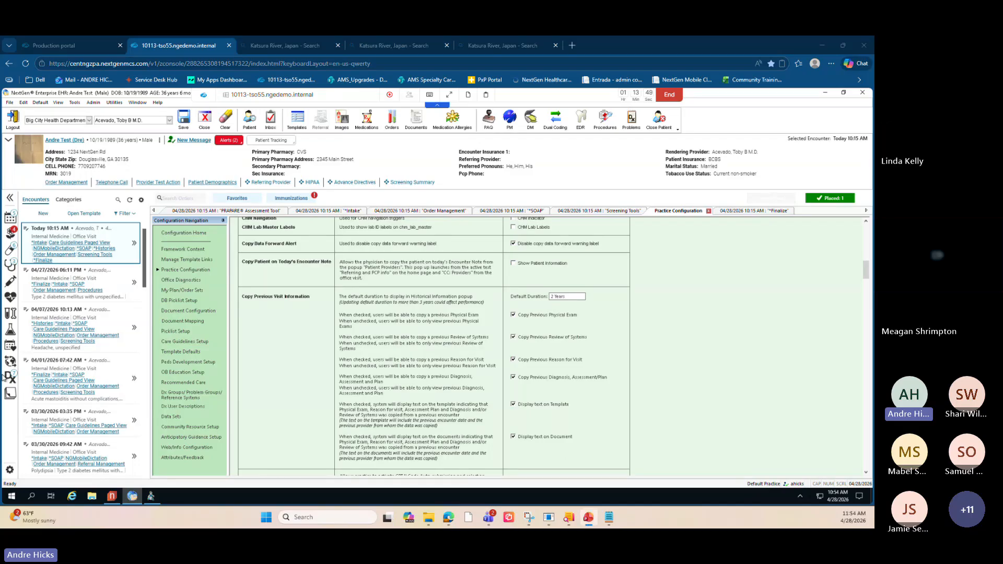
- Open HPI History from the SOAP template's Reason for Visit section and view the findings duration filter
click(527, 212)
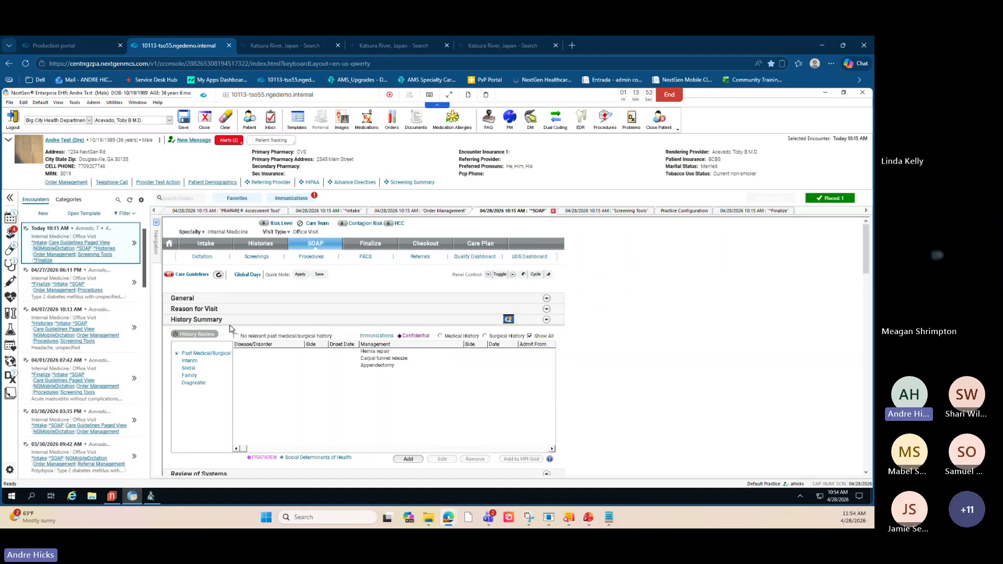
click(547, 309)
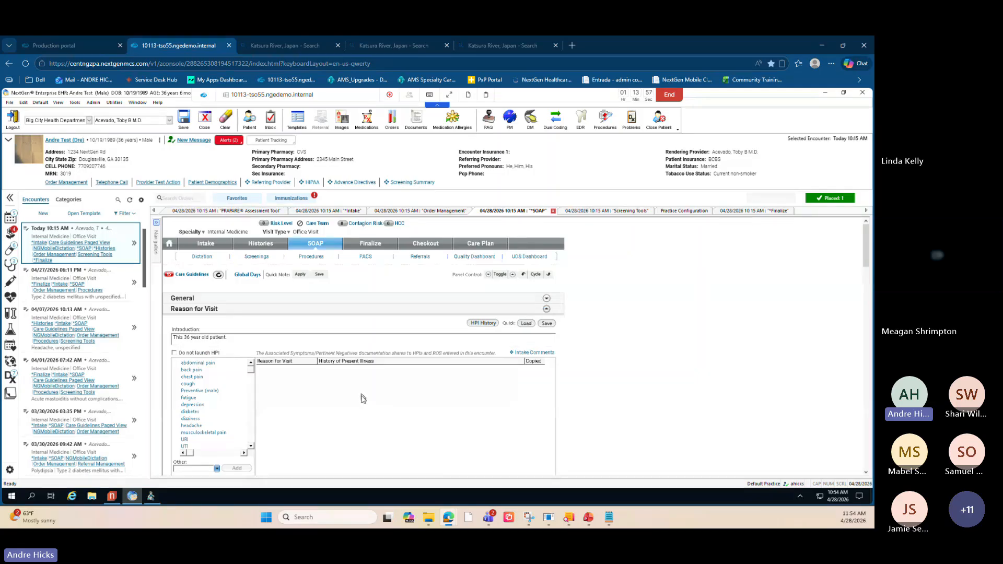
click(483, 324)
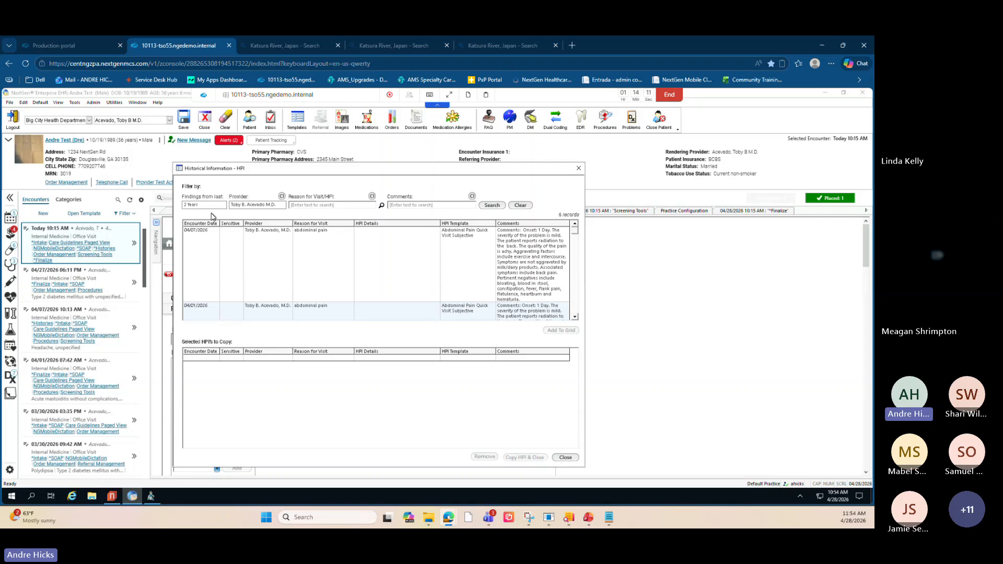
click(211, 205)
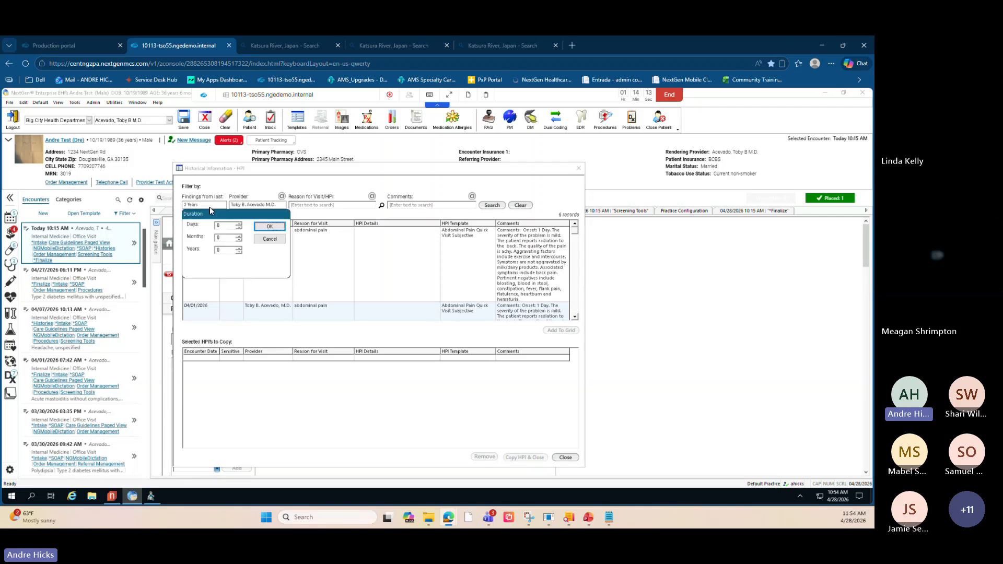
click(265, 242)
- Copy the 03/06/2026 abdominal pain HPI record into today's Reason for Visit
scroll(291, 278, down, 1)
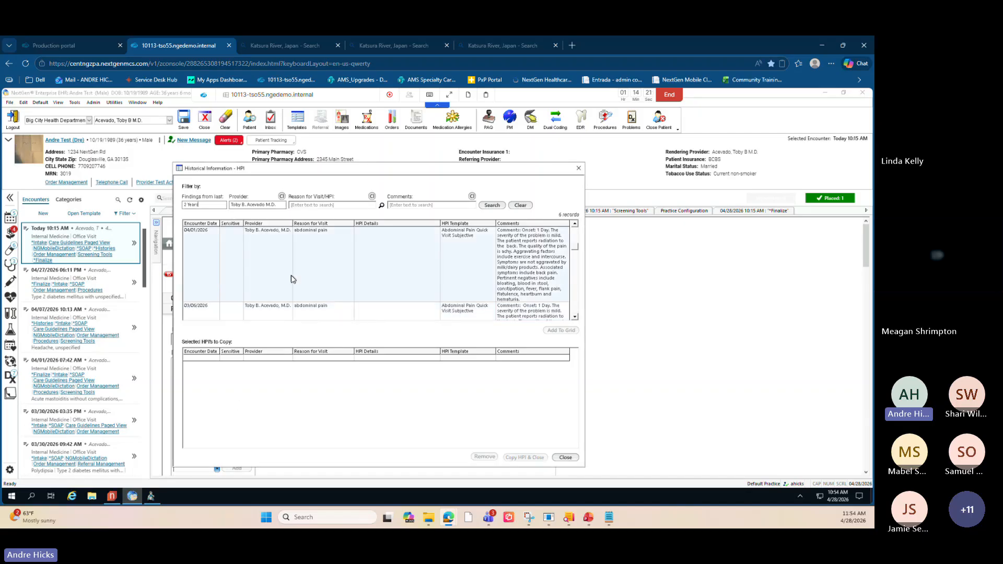
scroll(291, 278, down, 2)
scroll(291, 278, up, 3)
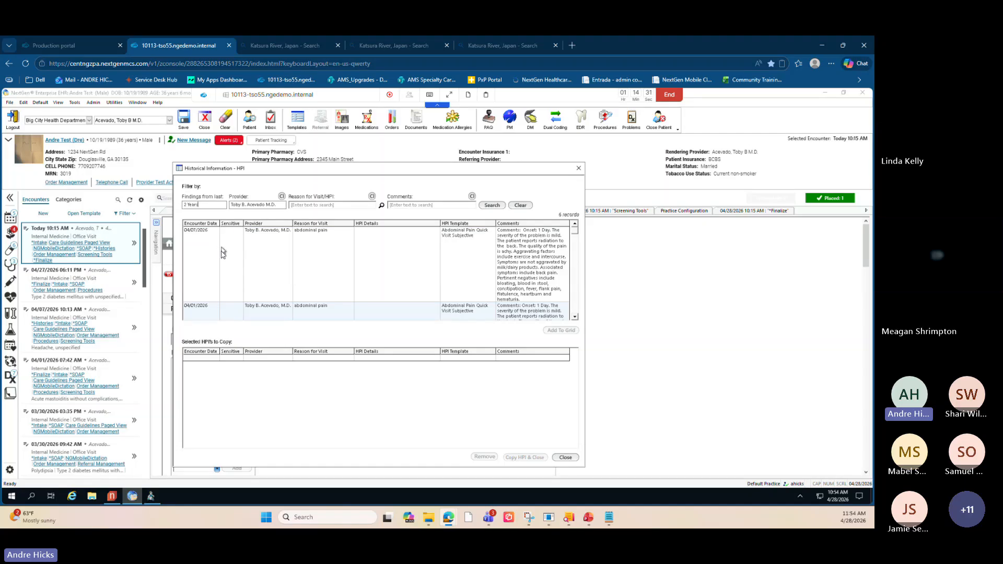
scroll(233, 252, down, 5)
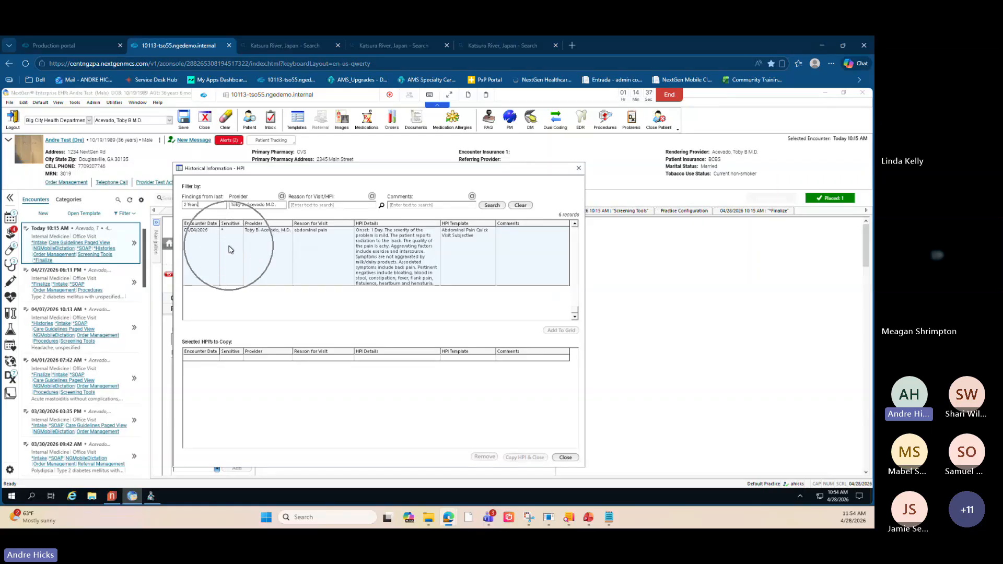
scroll(231, 250, up, 5)
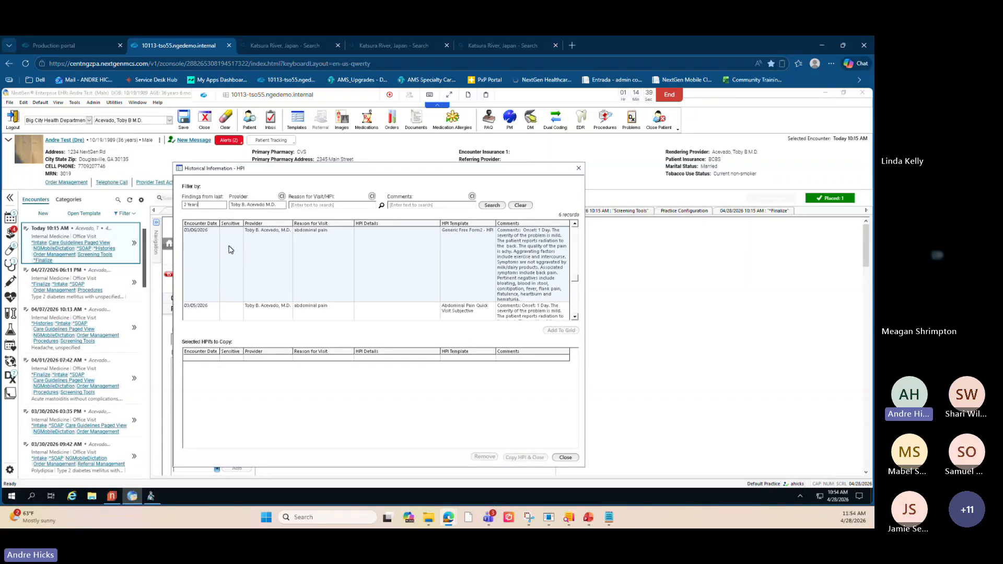
scroll(233, 253, down, 5)
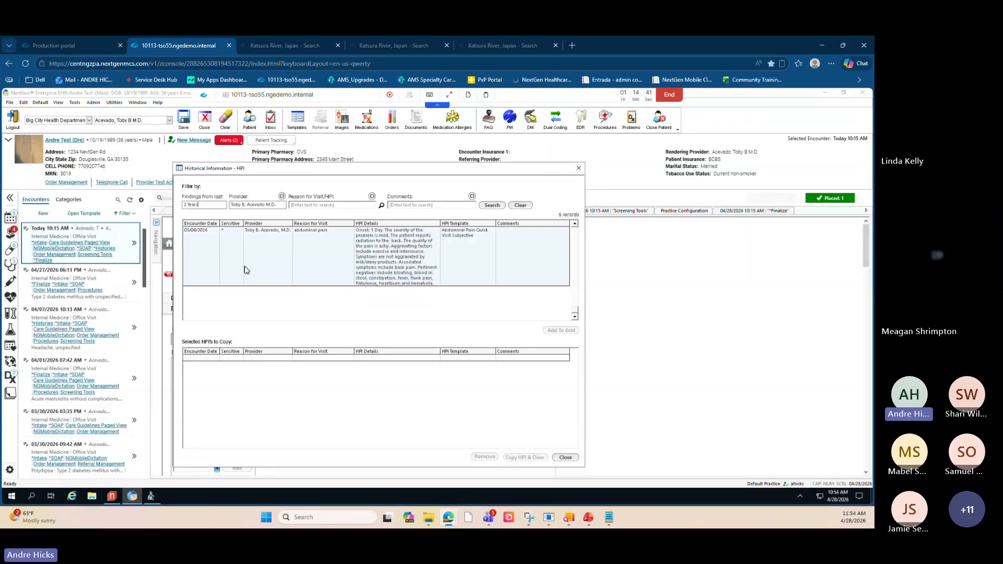
click(312, 254)
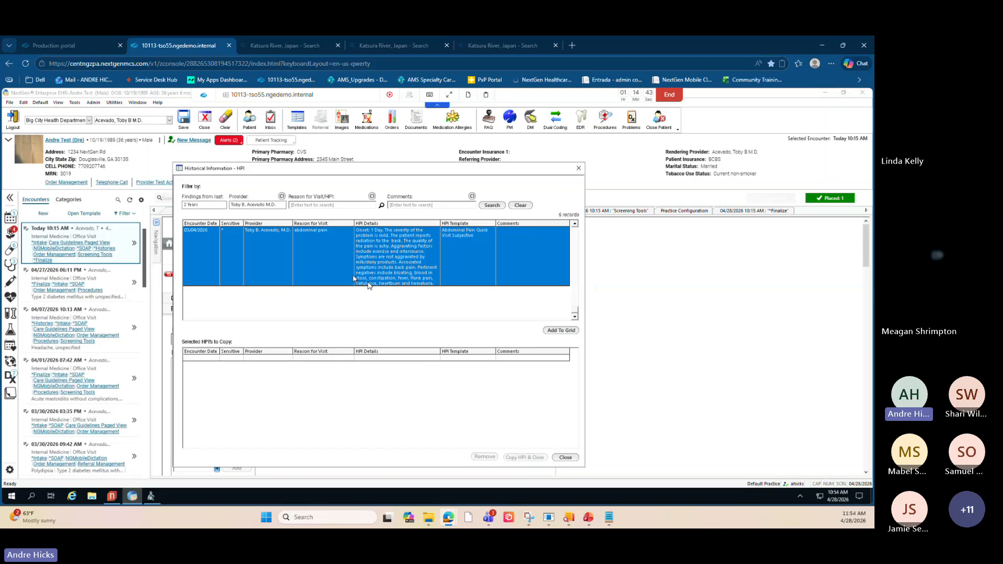
click(561, 331)
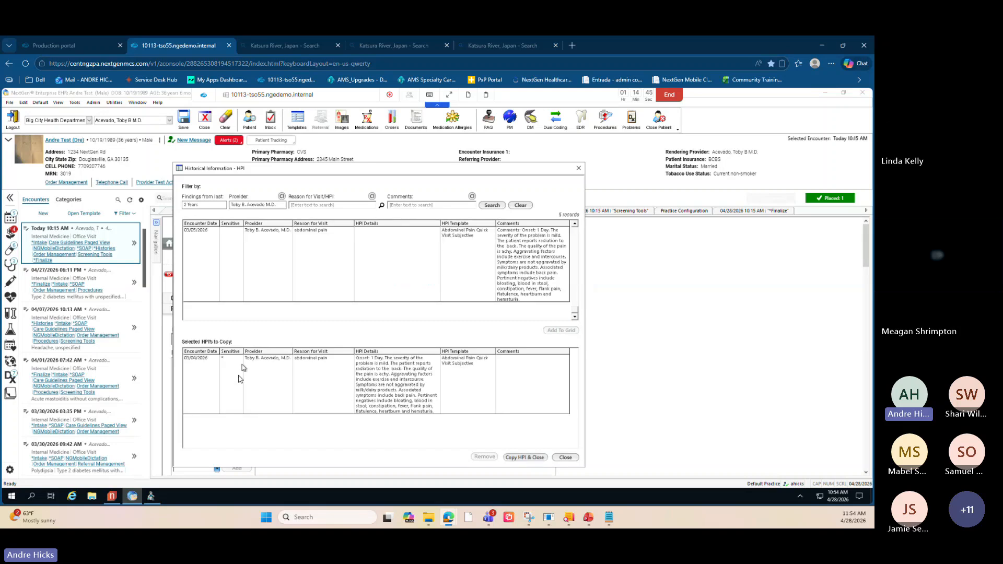
click(525, 457)
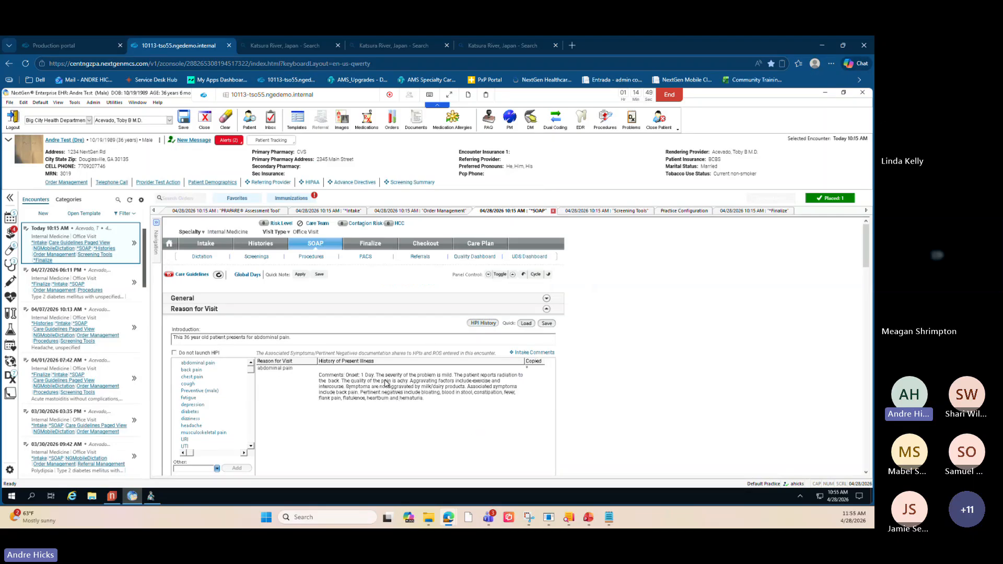
- Examine the copied history of present illness text and the sections below down to Review of Systems
click(385, 383)
click(385, 383)
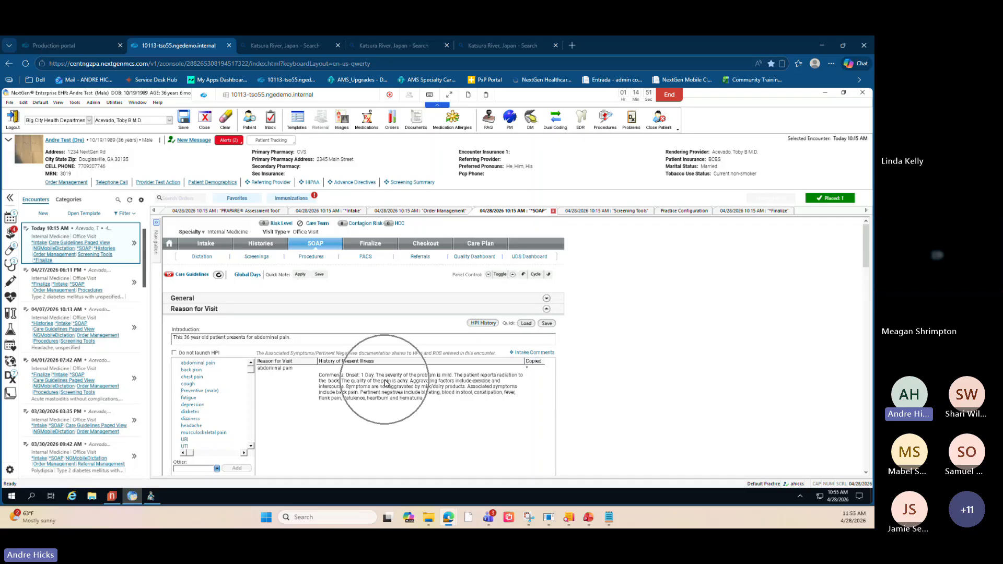
click(385, 383)
click(385, 383)
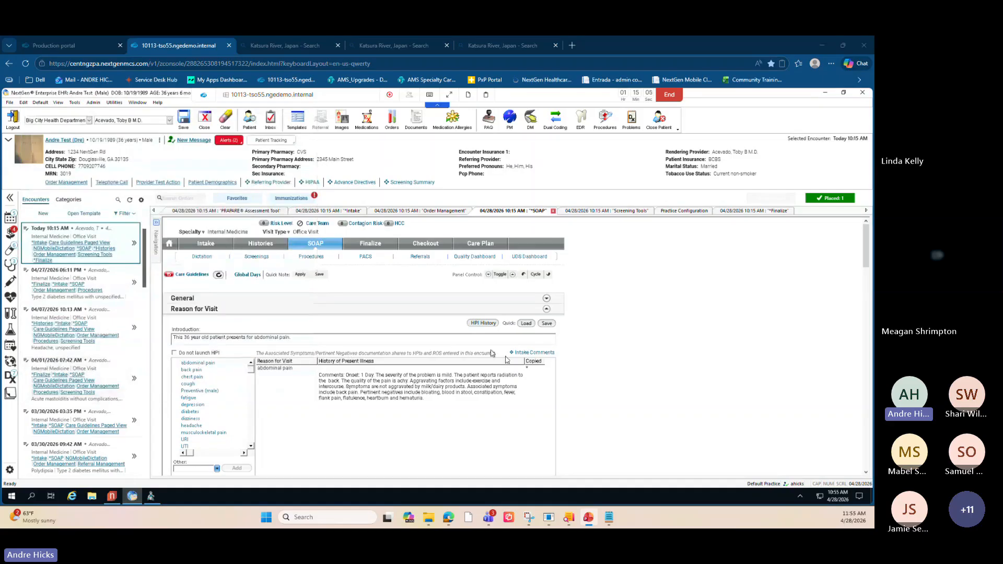
mouse_move(17, 380)
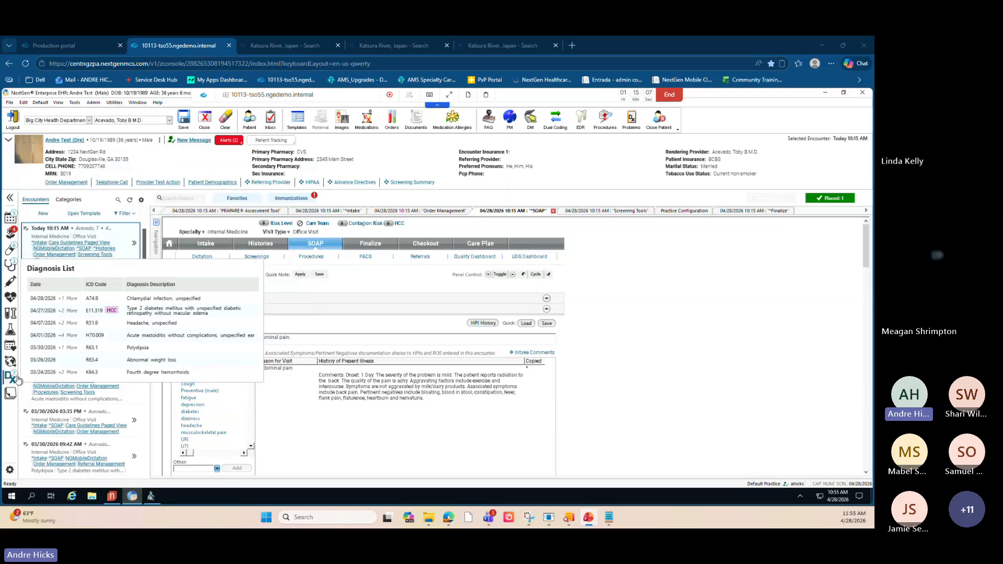
scroll(614, 358, down, 5)
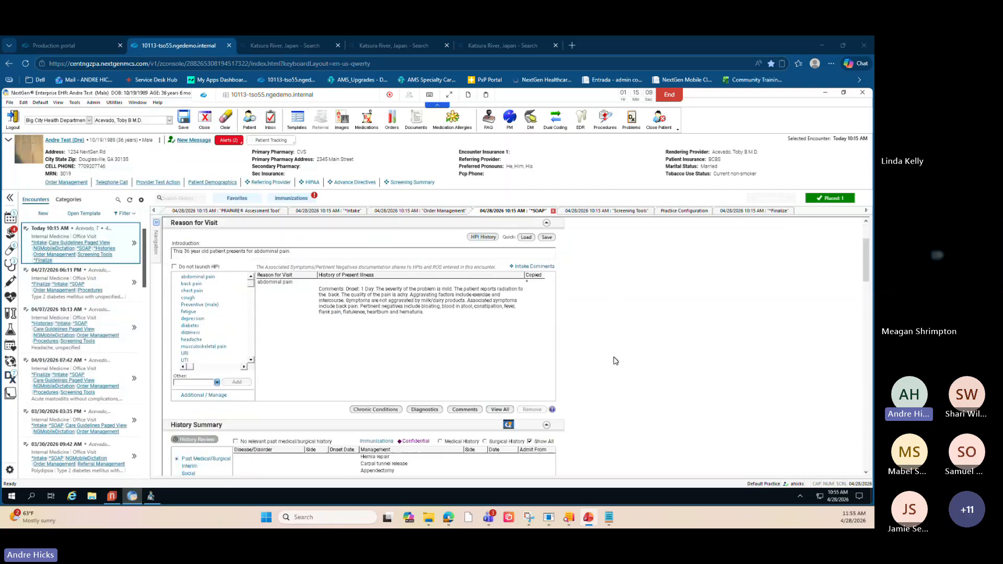
scroll(614, 360, down, 4)
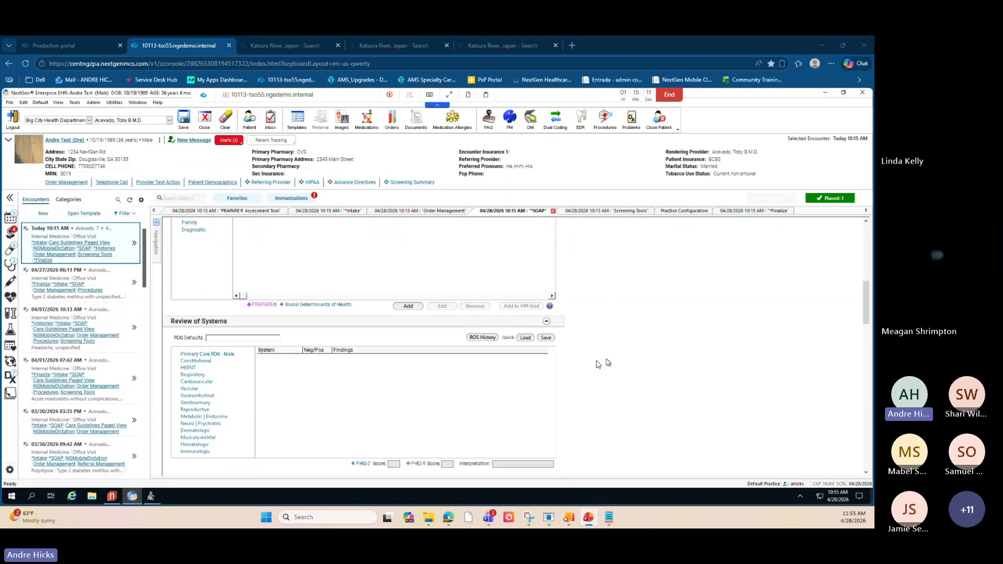
- Copy the 04/07/2026 review of systems findings into today's Review of Systems section
click(480, 338)
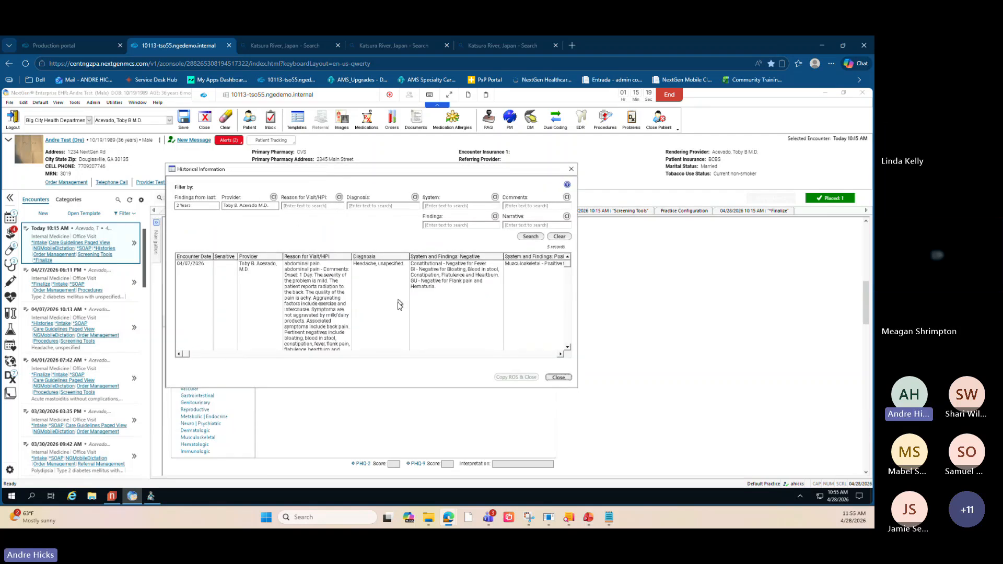
scroll(398, 308, down, 3)
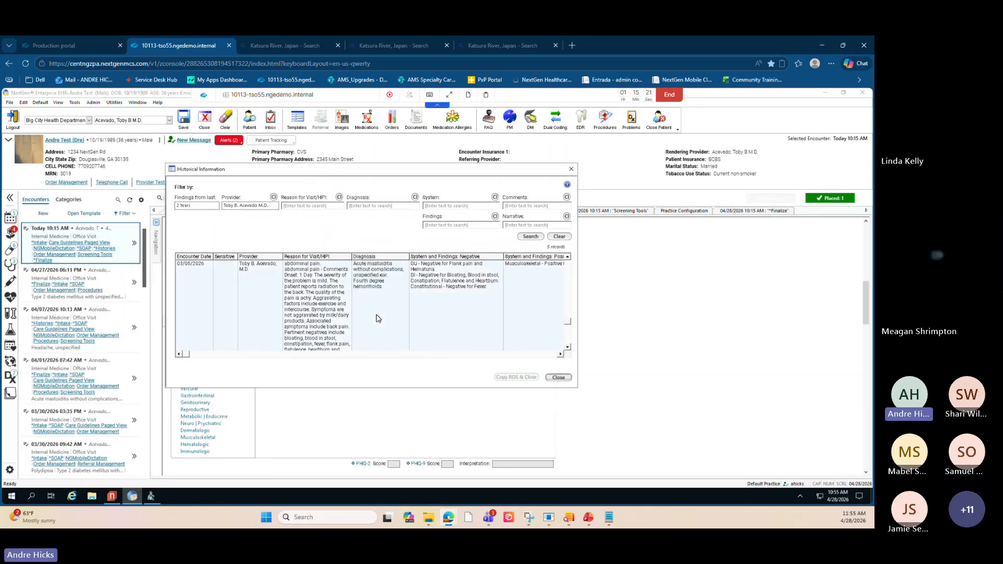
scroll(378, 319, up, 3)
click(241, 282)
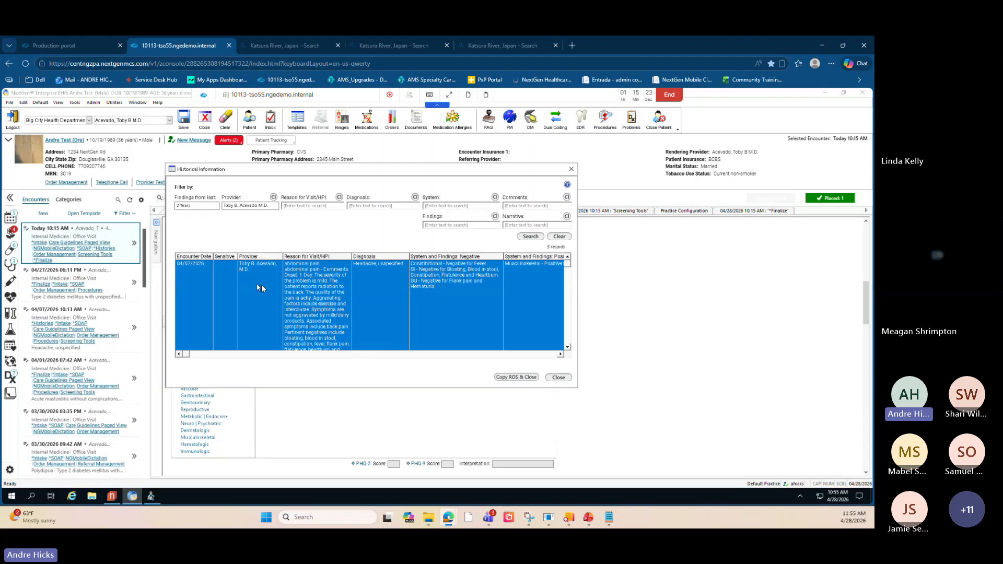
click(517, 377)
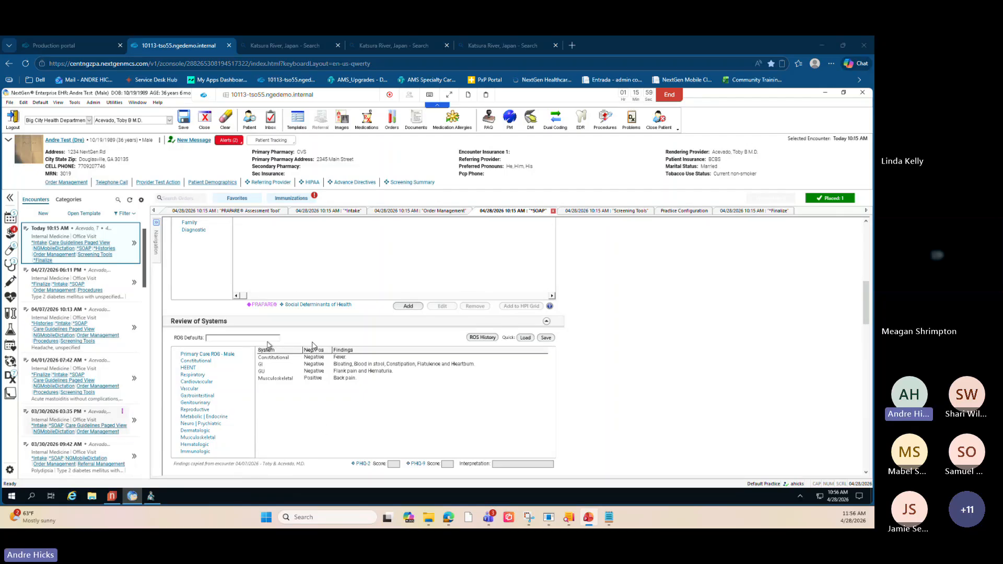
- Collapse all SOAP template sections and expand only the Physical Exam section
scroll(631, 373, down, 10)
scroll(631, 374, down, 15)
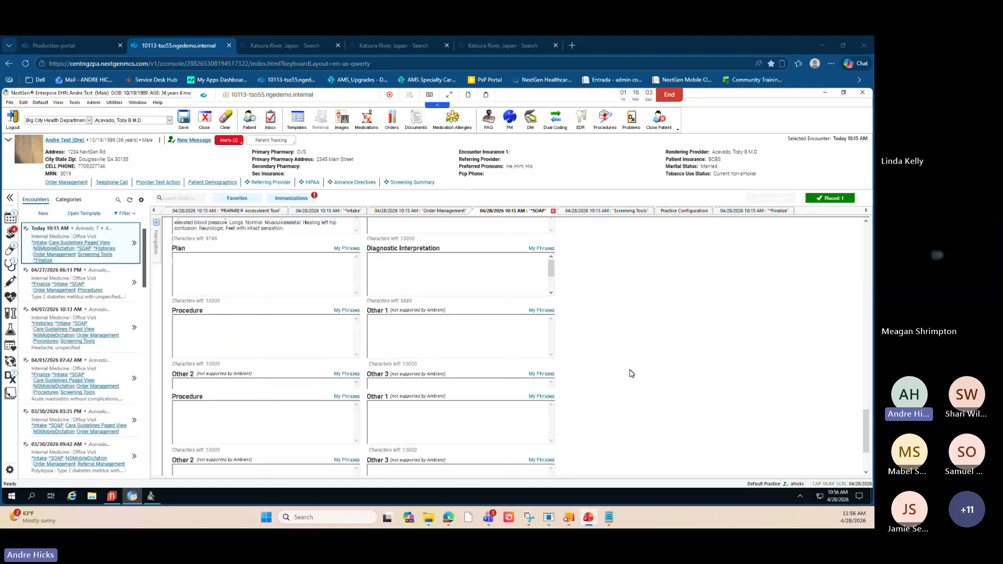
scroll(631, 374, up, 15)
scroll(631, 373, up, 10)
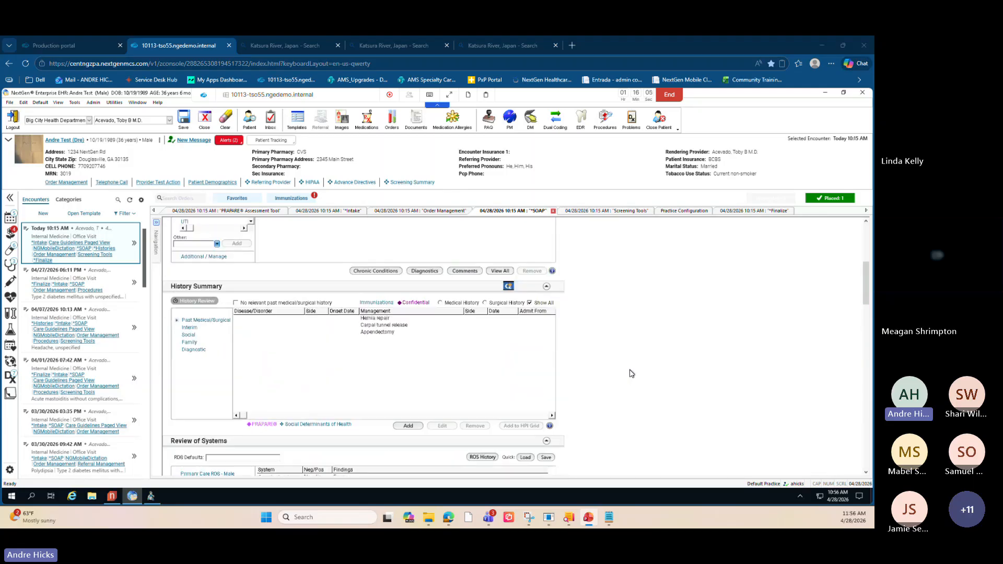
scroll(631, 373, down, 3)
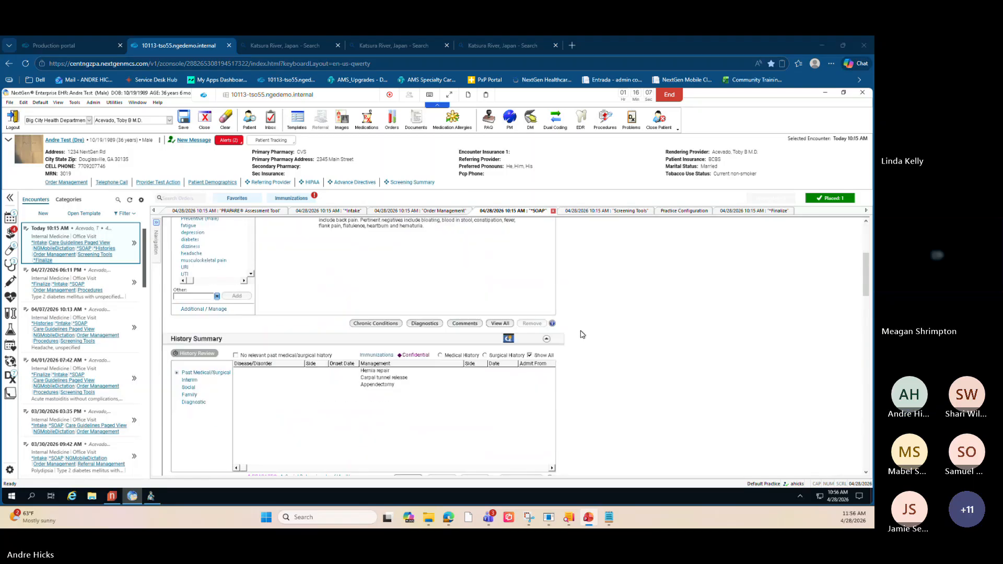
scroll(548, 331, up, 3)
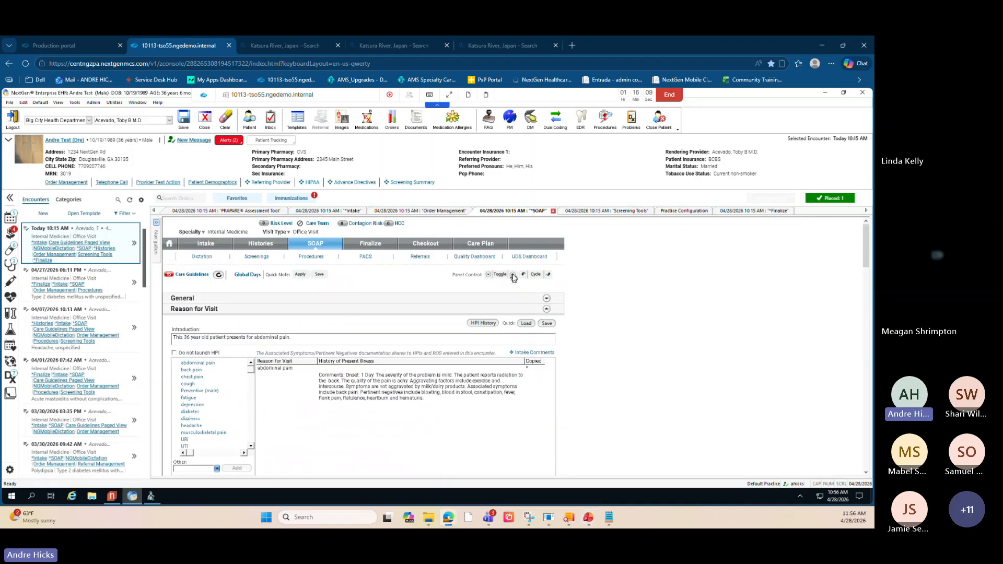
click(512, 274)
click(546, 351)
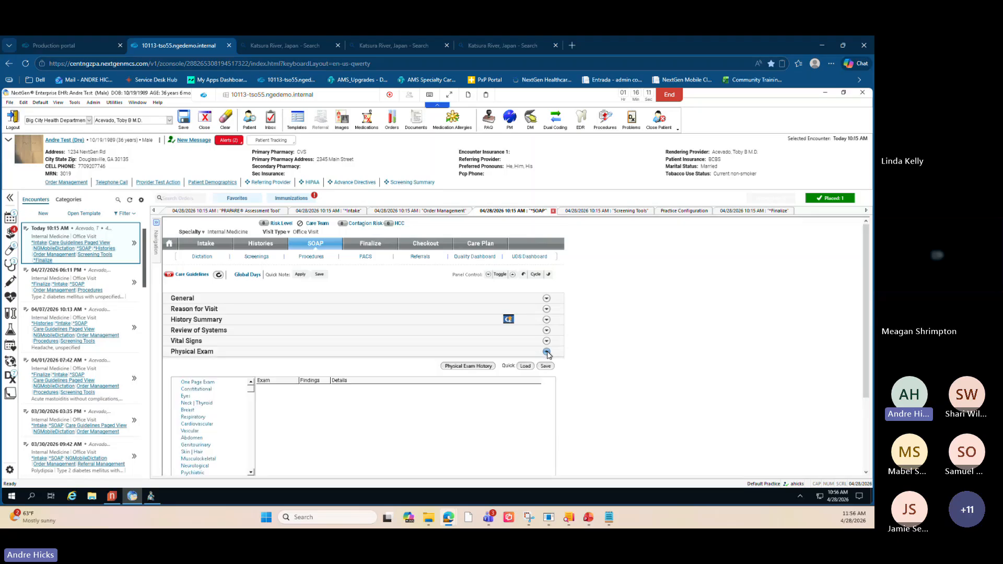
- Copy the 04/07/2026 physical exam findings from Physical Exam History into today's Physical Exam
scroll(606, 390, down, 1)
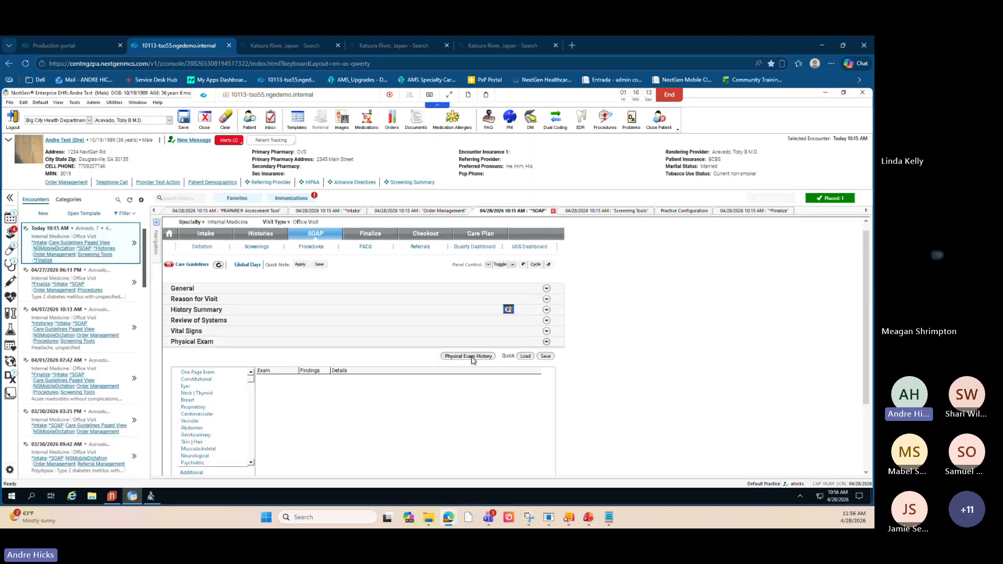
click(469, 356)
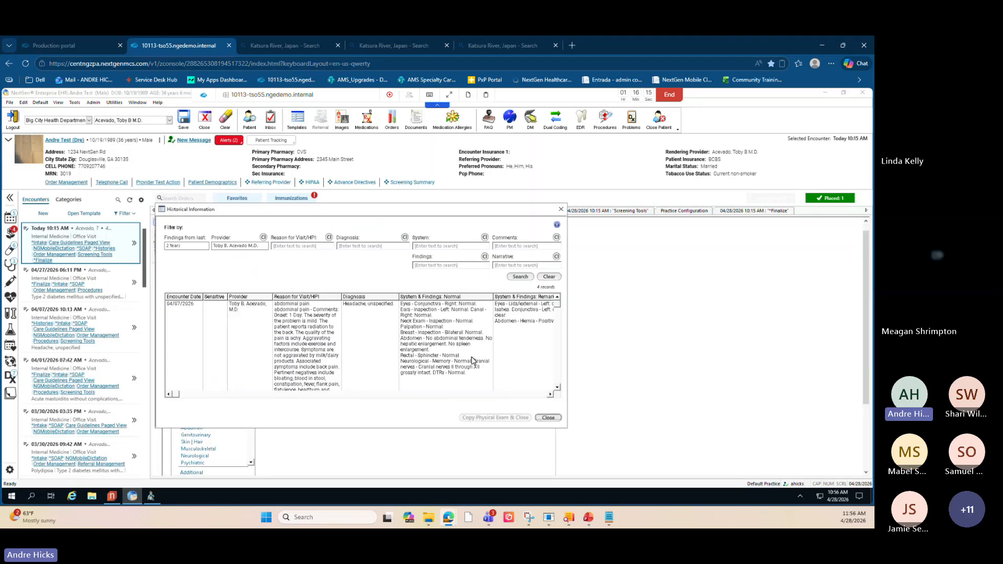
drag(348, 212, 365, 192)
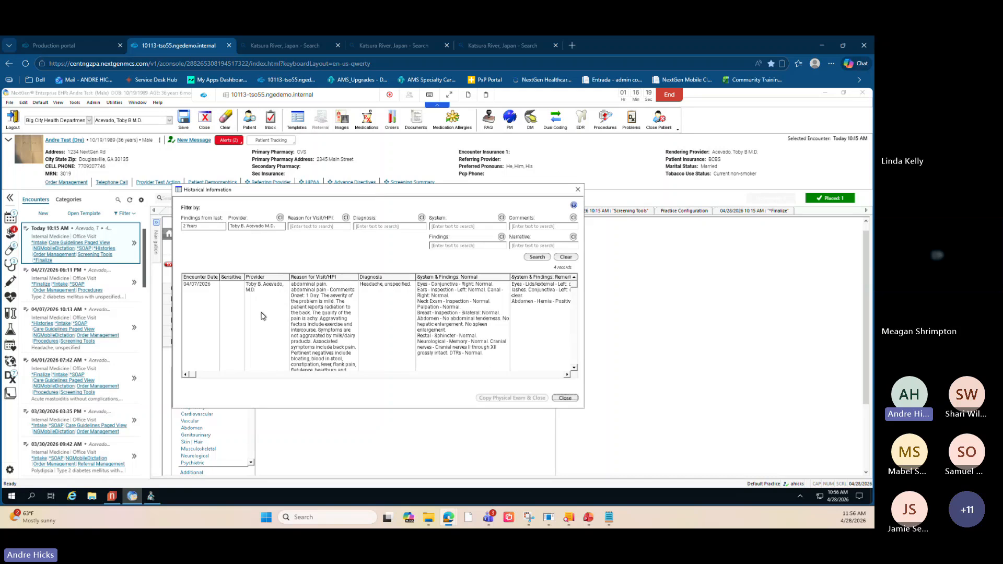
scroll(266, 317, down, 2)
scroll(276, 320, up, 2)
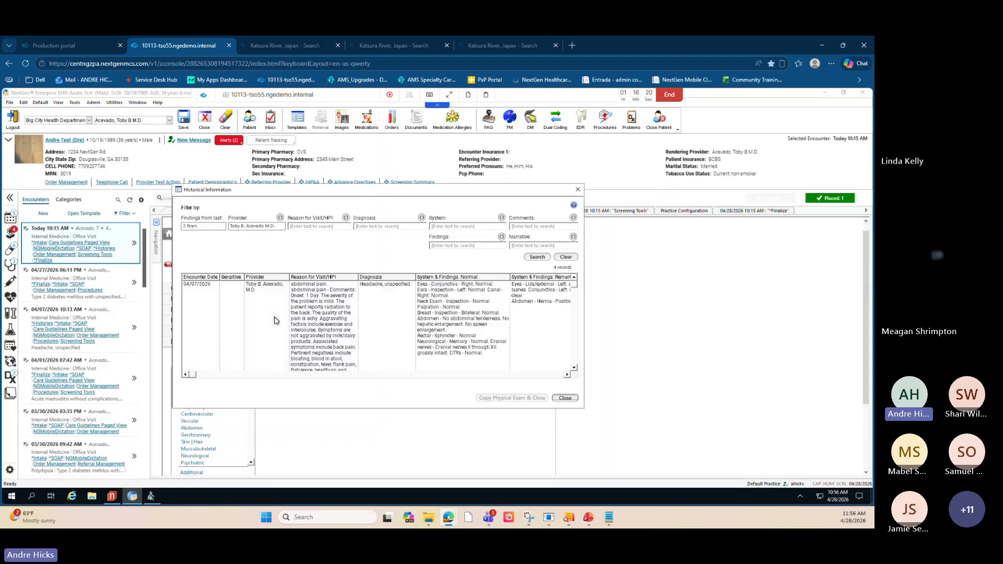
click(233, 313)
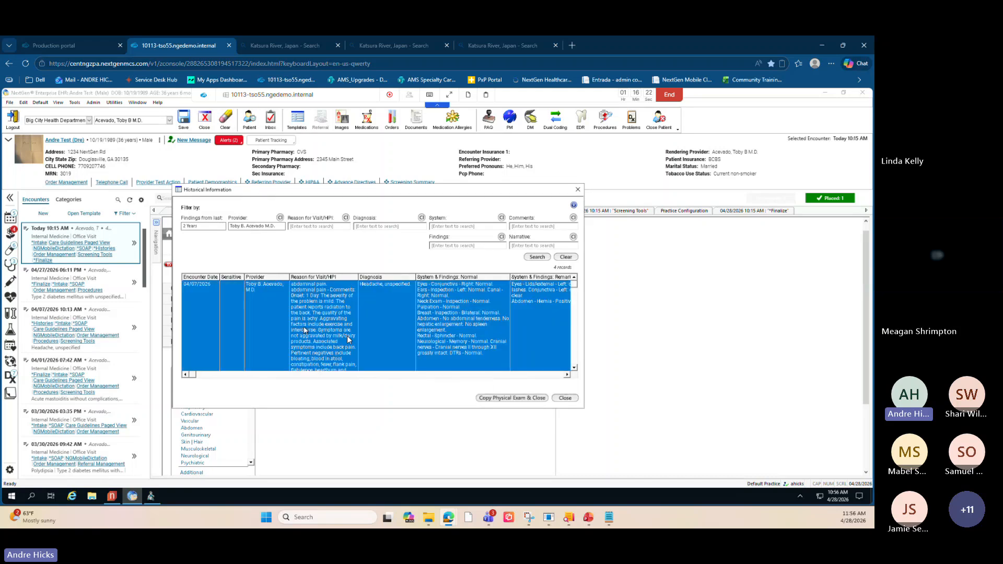
click(496, 398)
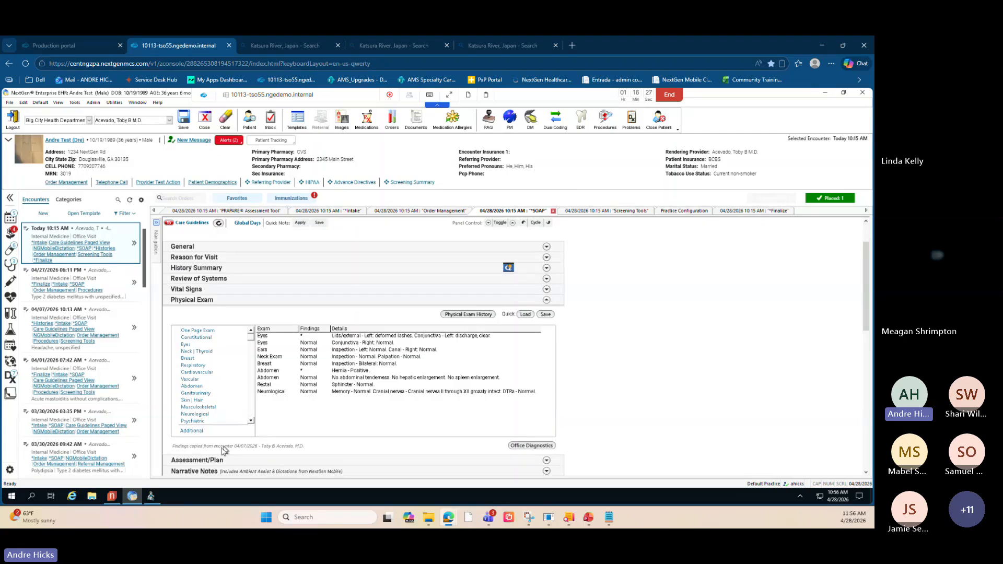
- Expand Assessment/Plan and copy the Type 2 diabetes and Polydipsia assessments from previous encounters into today's plan
key(ctrl)
scroll(614, 338, down, 2)
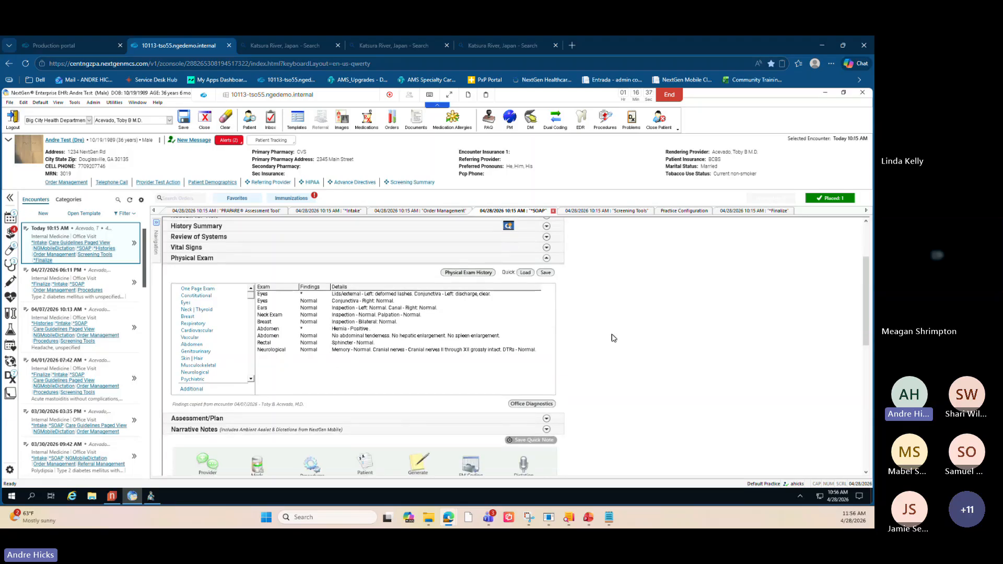
scroll(614, 338, down, 1)
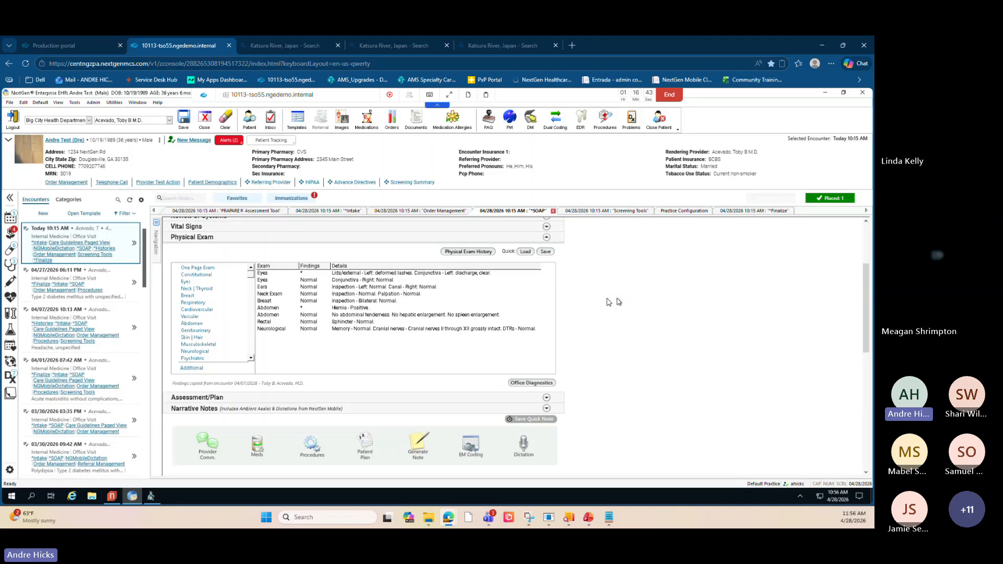
mouse_move(13, 314)
click(547, 399)
scroll(591, 376, down, 2)
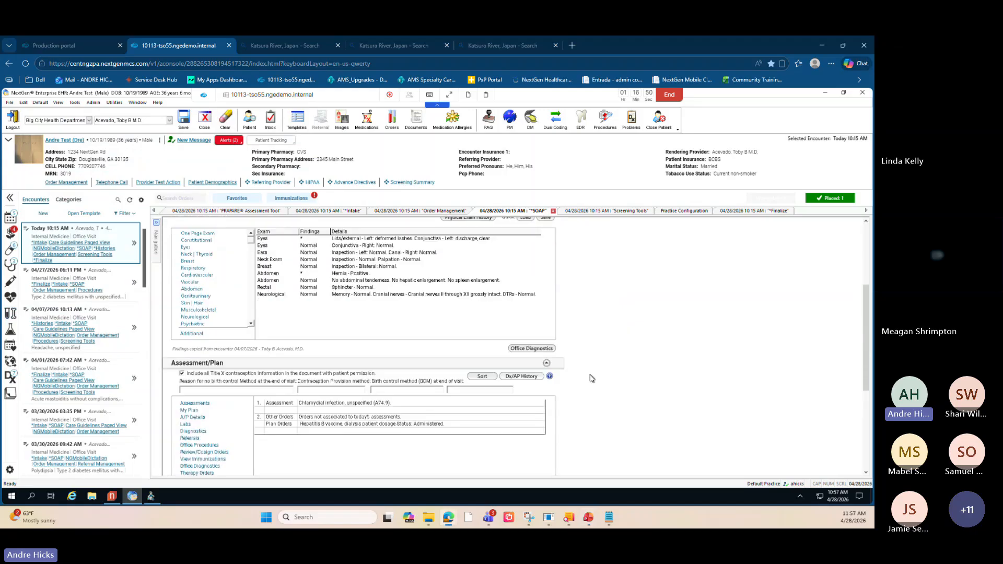
click(523, 362)
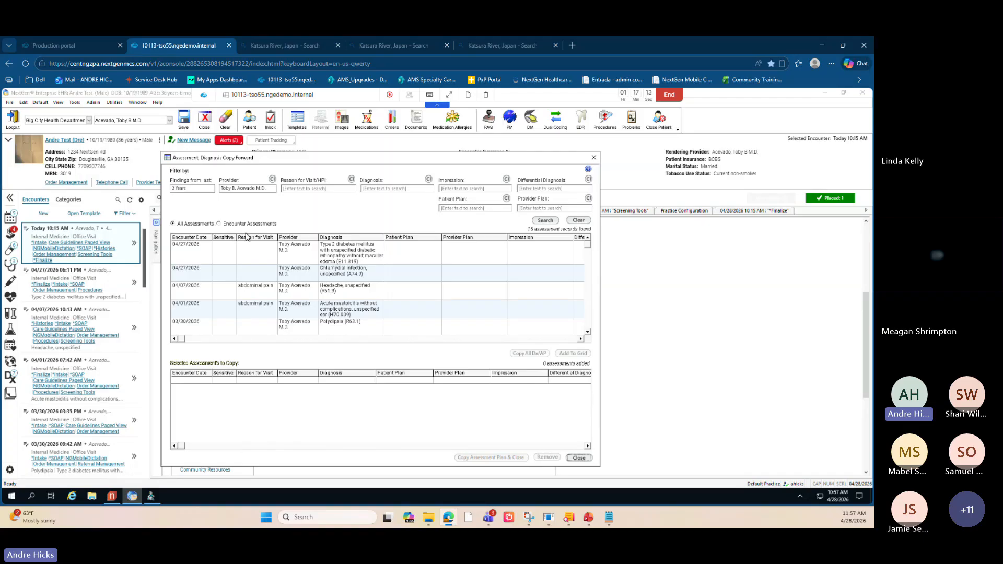
click(264, 259)
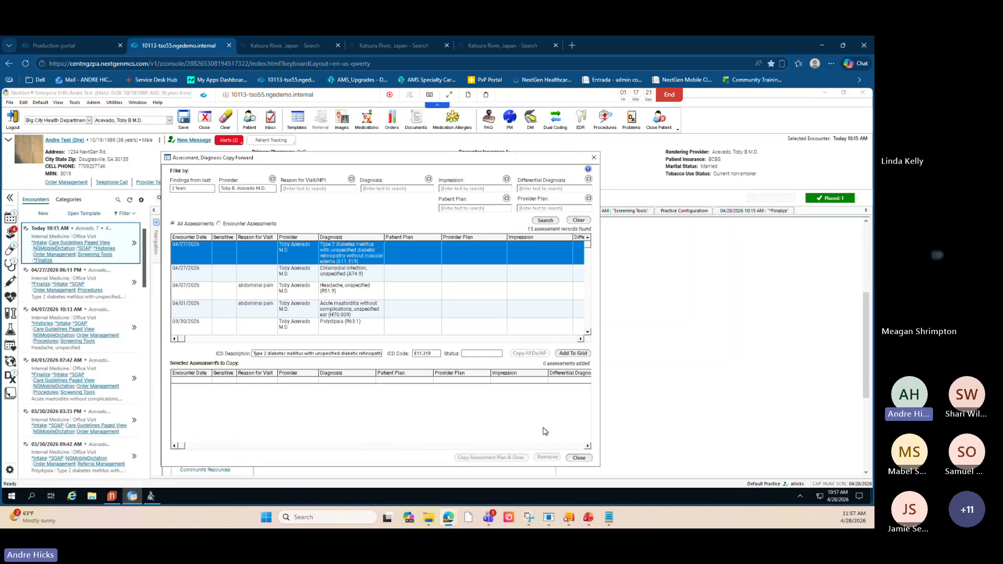
click(572, 354)
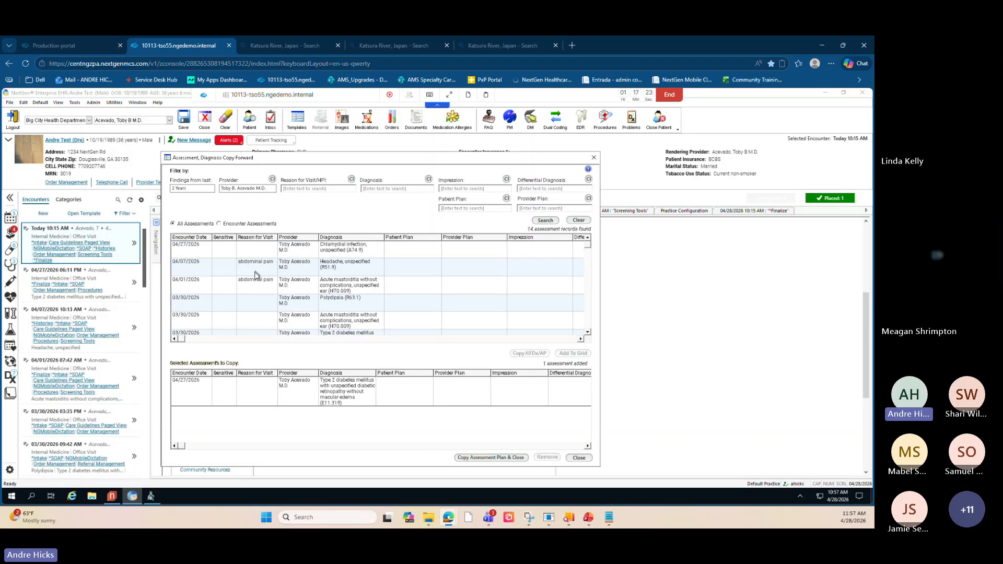
click(260, 299)
click(571, 354)
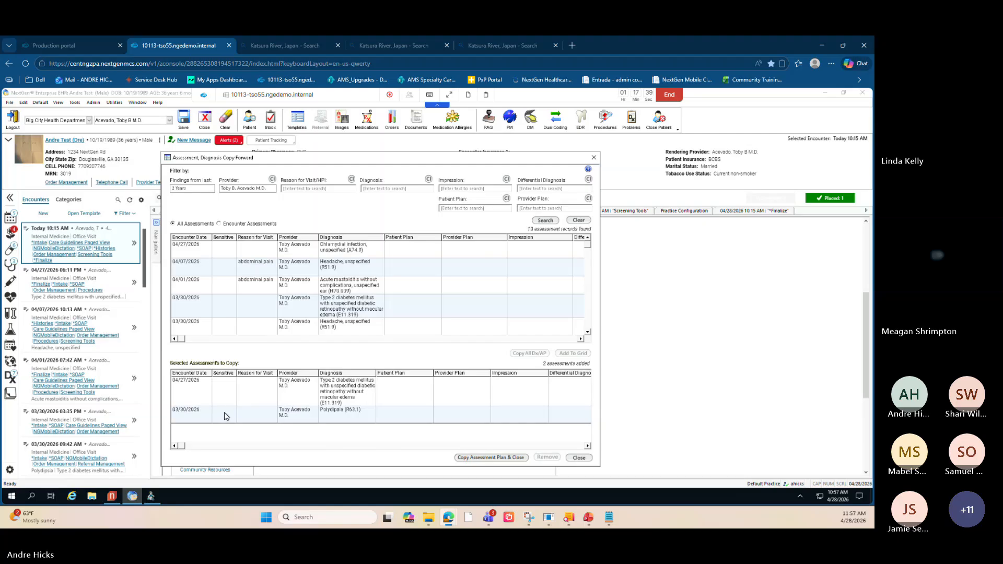
click(497, 458)
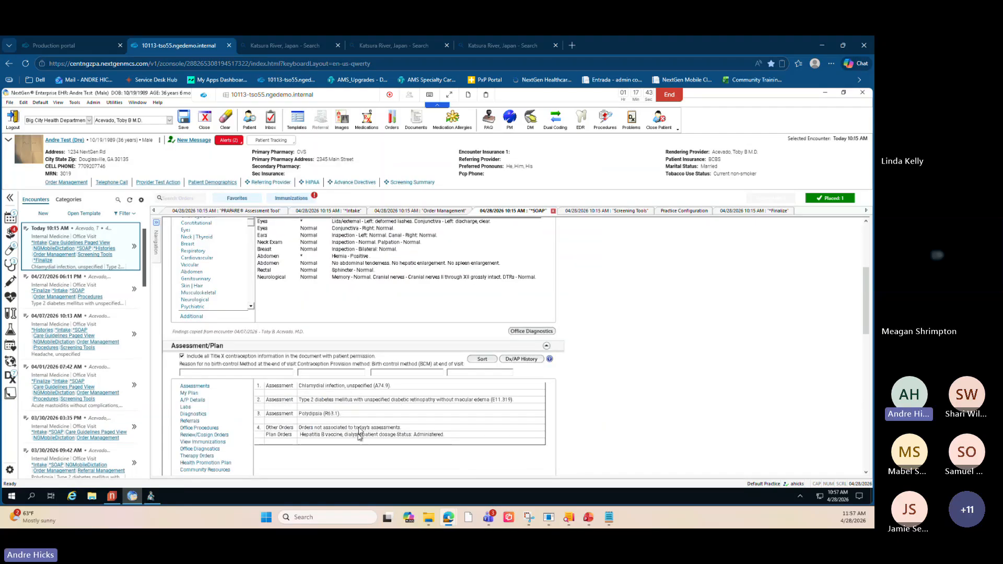
- Review the copied Physical Exam and Assessment/Plan sections of the SOAP note
key(ctrl)
key(ctrl)
key(ctrl)
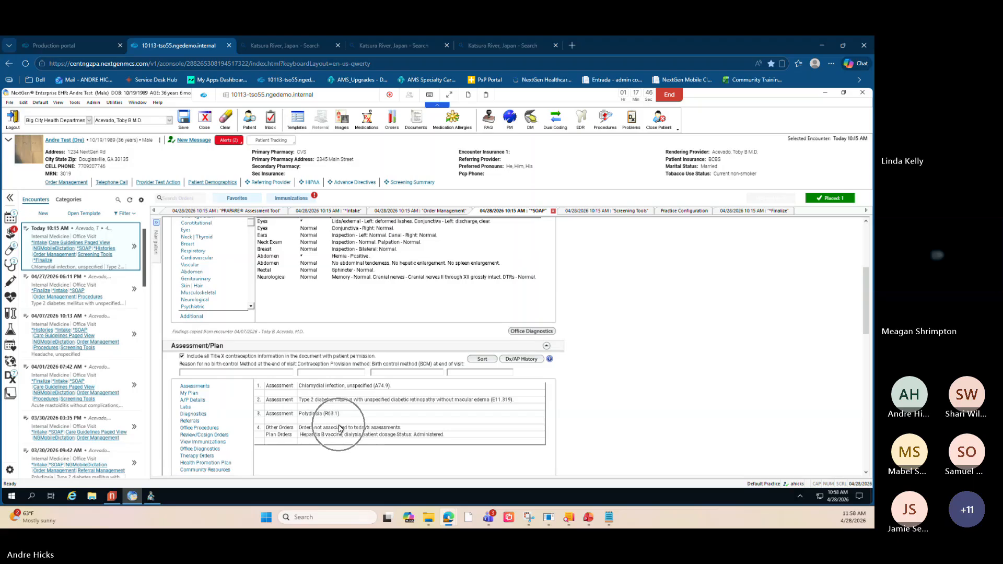
key(ctrl)
scroll(339, 428, up, 1)
scroll(339, 429, down, 1)
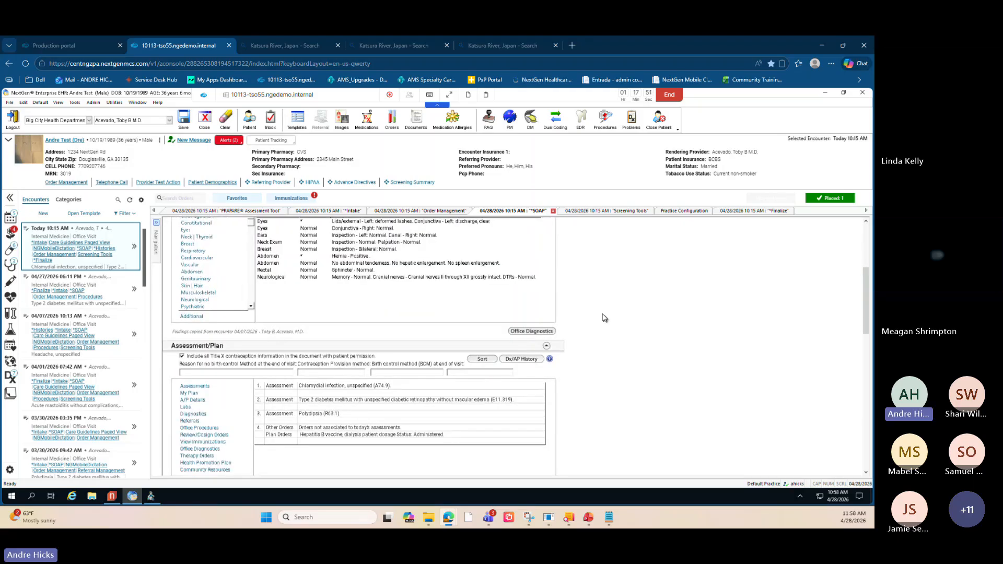
scroll(604, 318, up, 3)
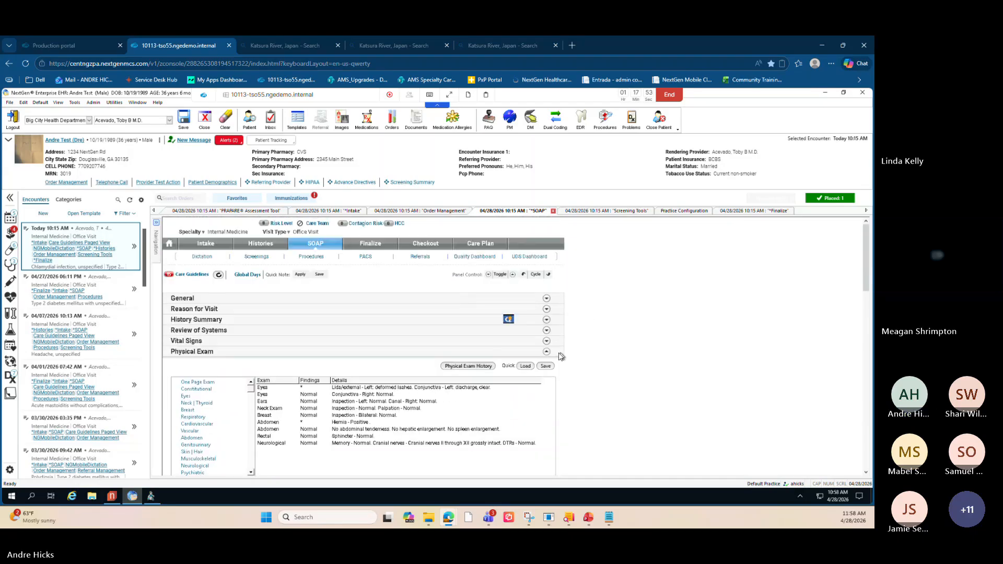
click(546, 352)
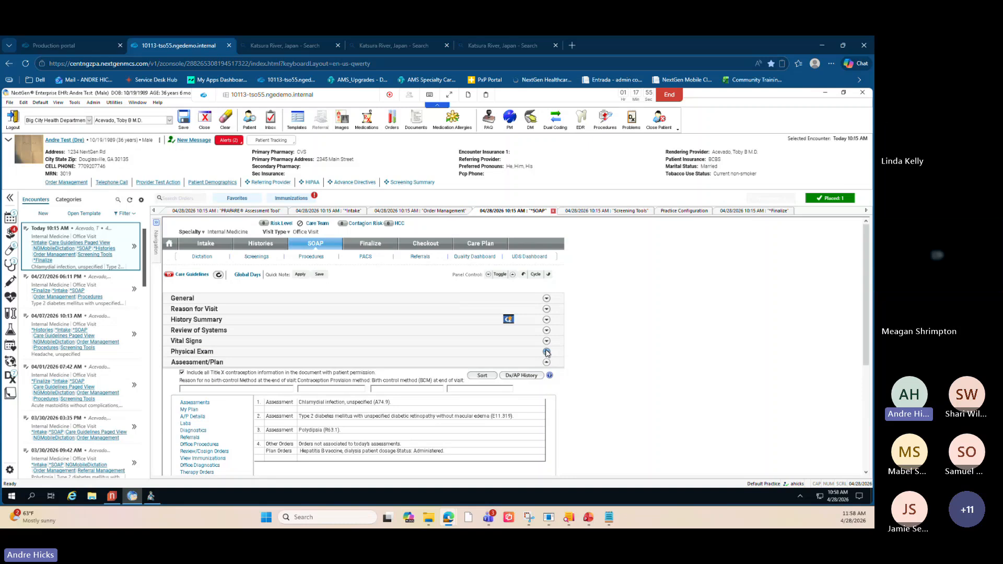
click(547, 352)
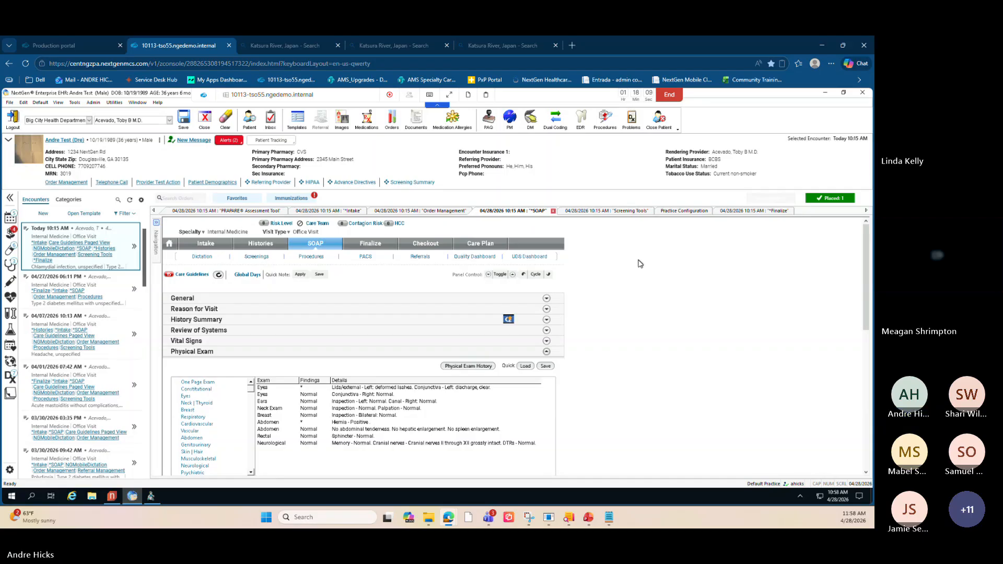
scroll(647, 429, down, 3)
scroll(645, 429, down, 5)
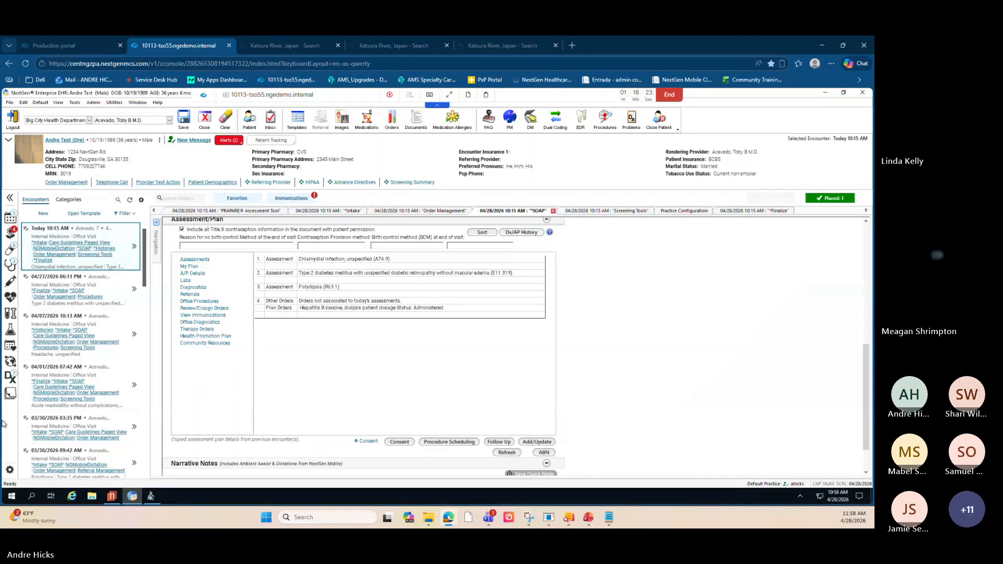
- Generate an Office Visit document from the Narrative Notes section
key(alt+Tab)
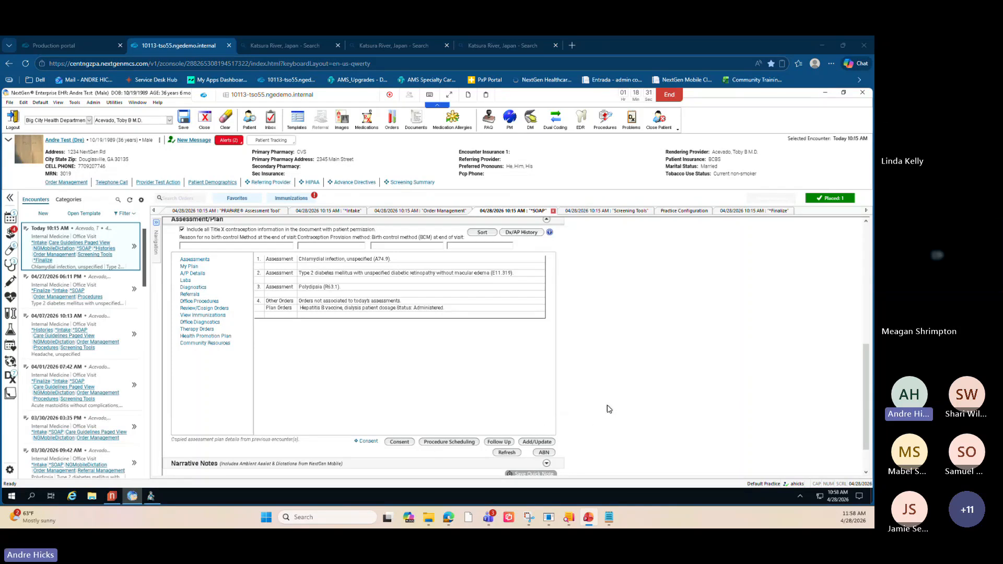
scroll(609, 409, down, 1)
scroll(610, 409, down, 1)
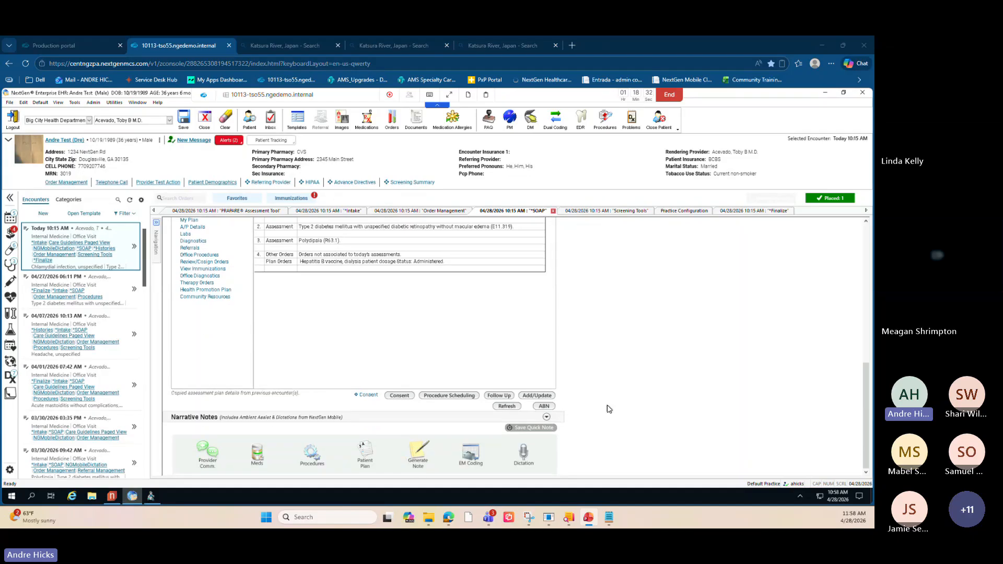
click(416, 456)
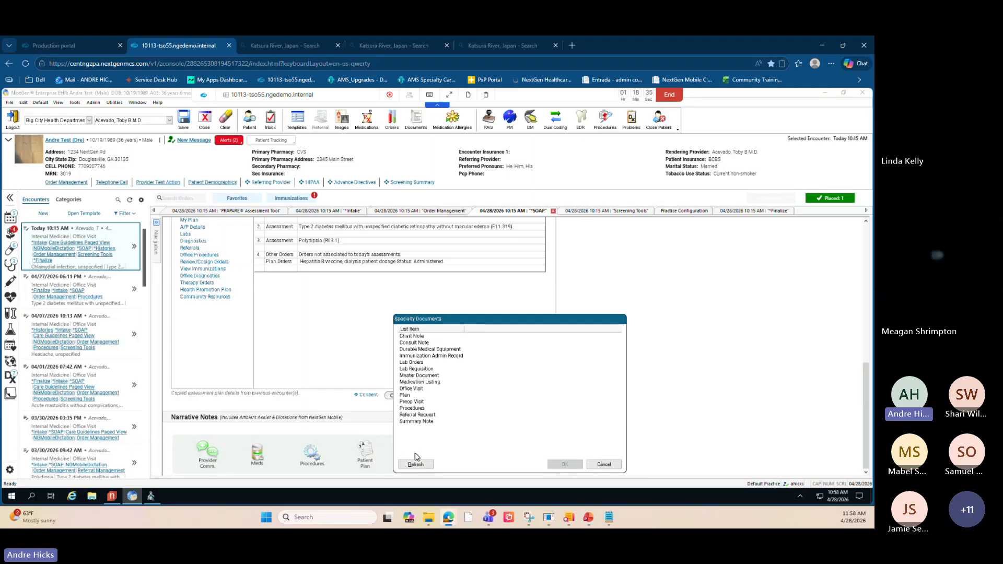
click(412, 388)
click(564, 465)
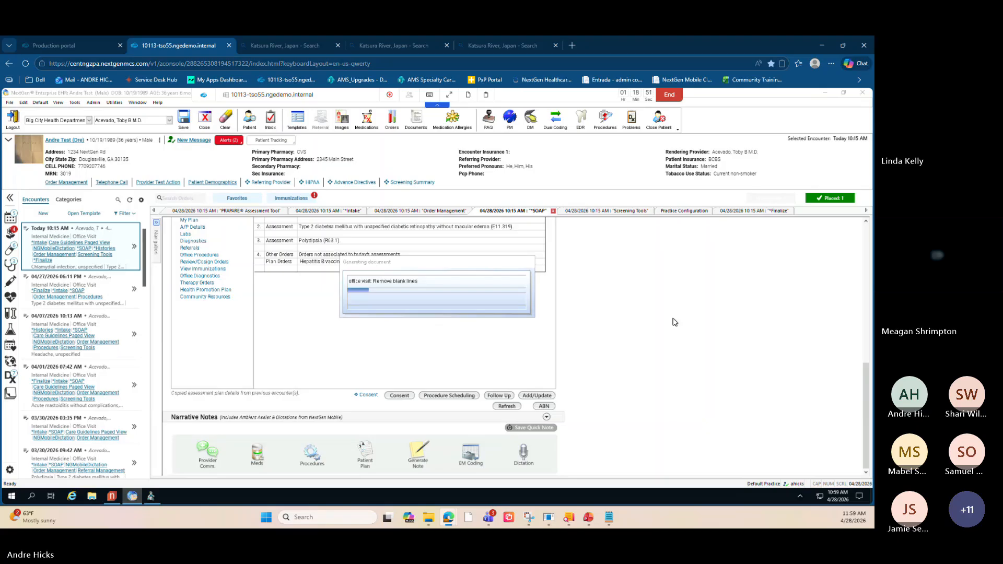
drag(477, 265, 457, 278)
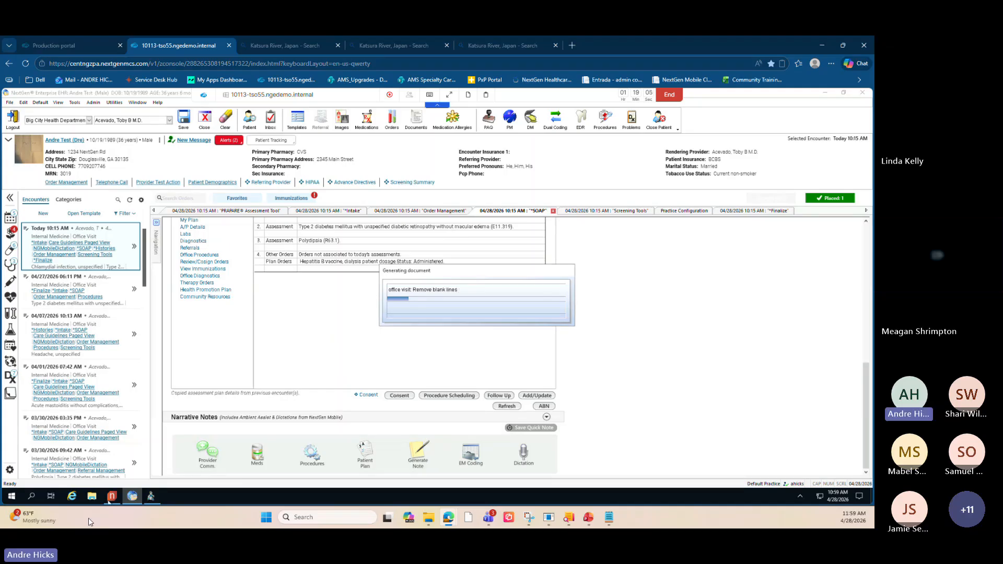
- Open Task Manager and end the unresponsive NextGen EHR Application task
click(32, 496)
text(ta)
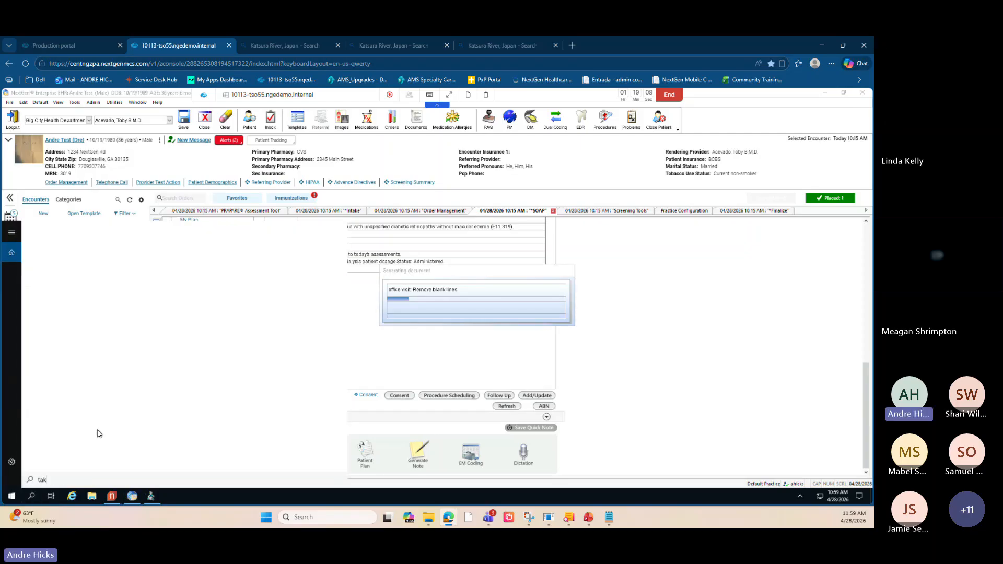
text(sk man)
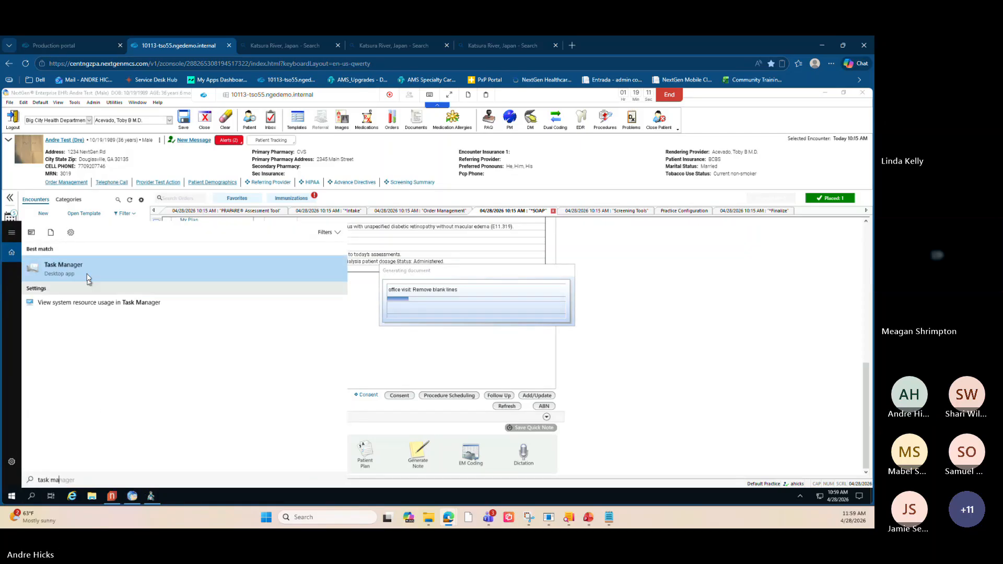
click(88, 276)
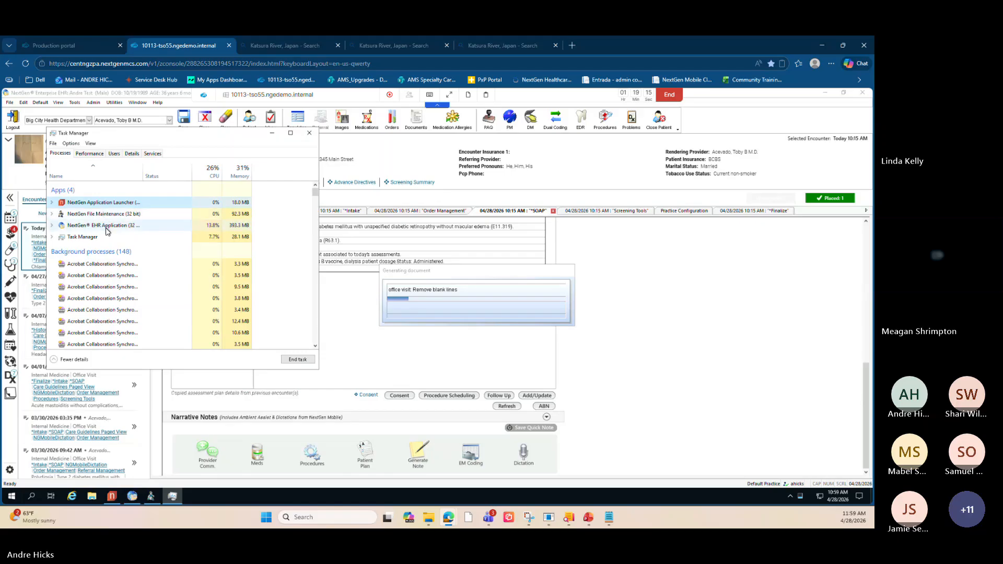
click(123, 226)
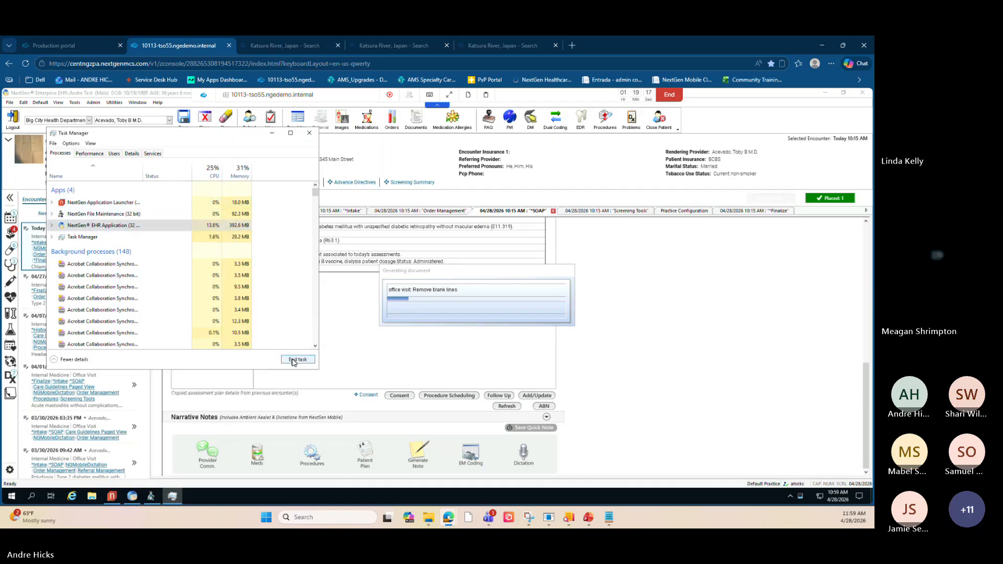
click(297, 360)
- Relaunch the NextGen EHR application to reach its login screen
click(273, 133)
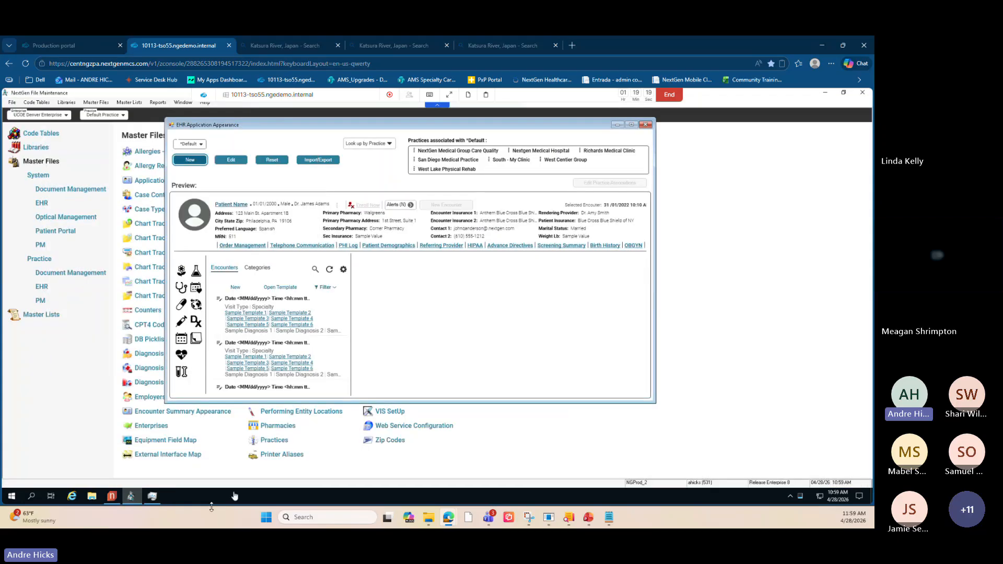
click(113, 497)
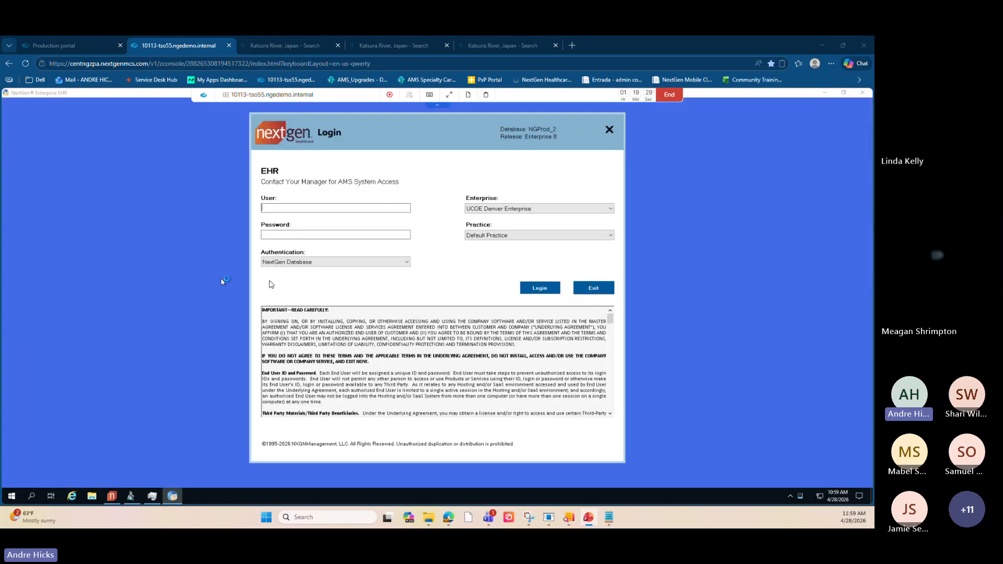
key(shift+F5)
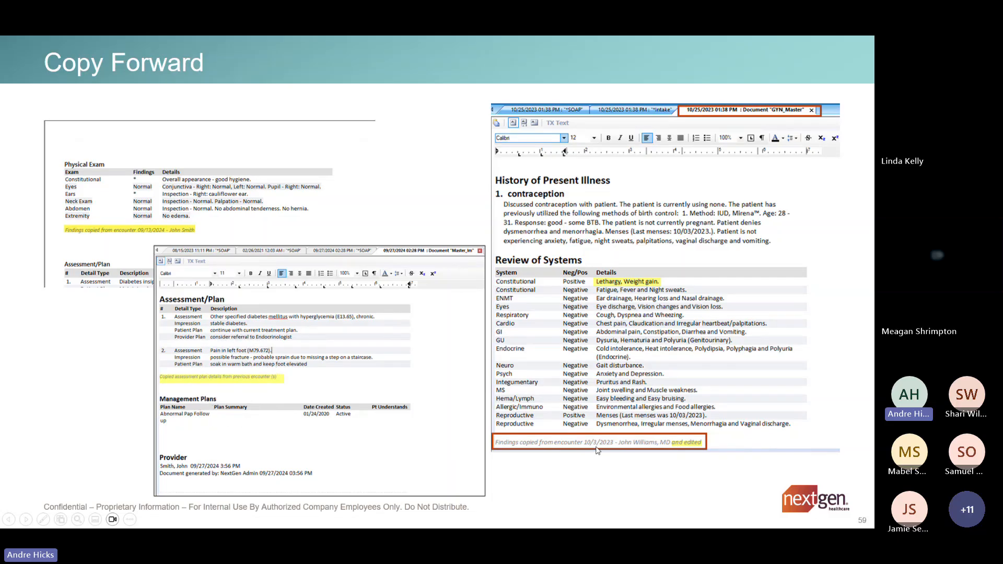
key(Escape)
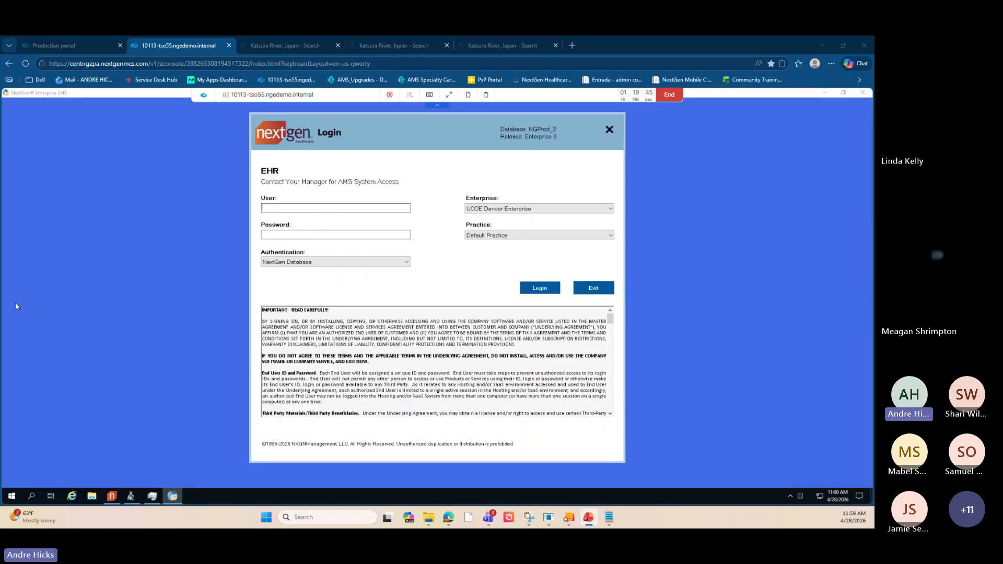
- Log in to the EHR with the user name and account password, then acknowledge the auditing notice
click(299, 210)
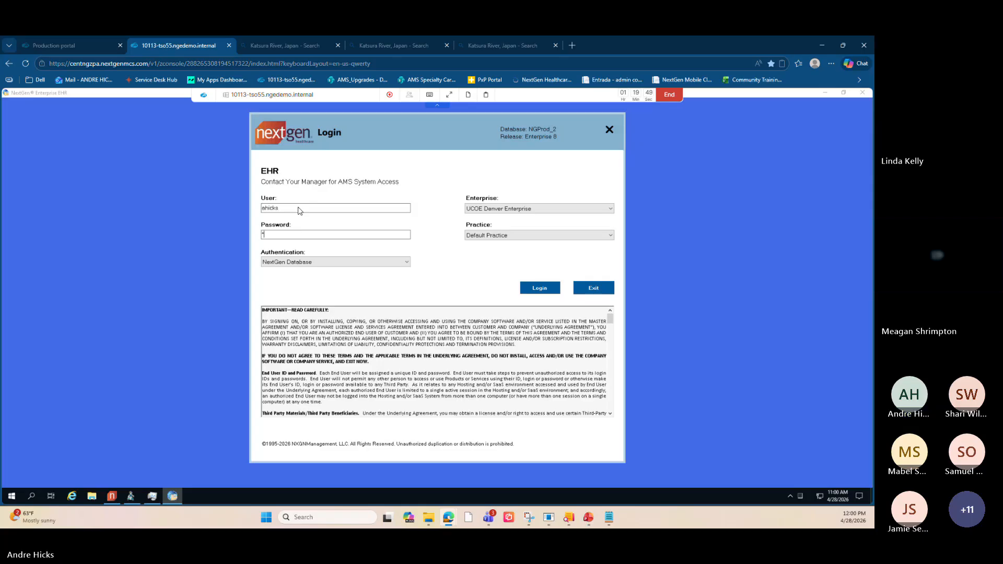
text(******)
click(538, 287)
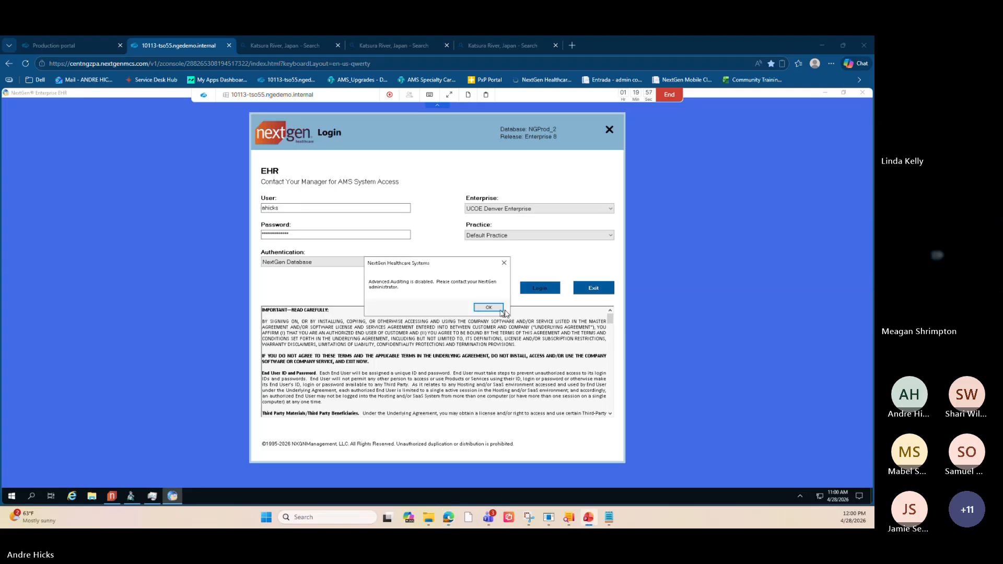
click(489, 308)
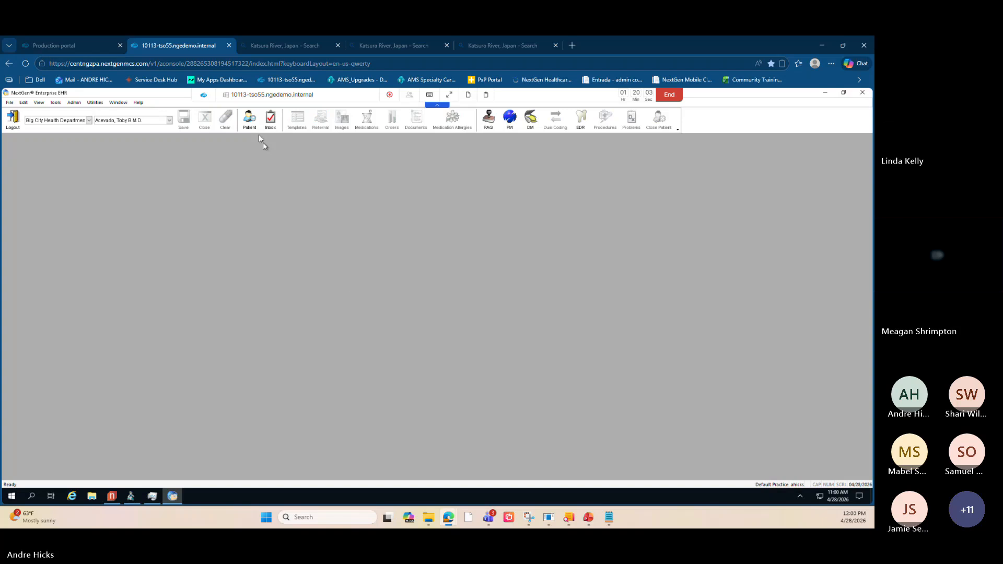
- Look up the test patient by last and first name and open the matching patient record
click(253, 124)
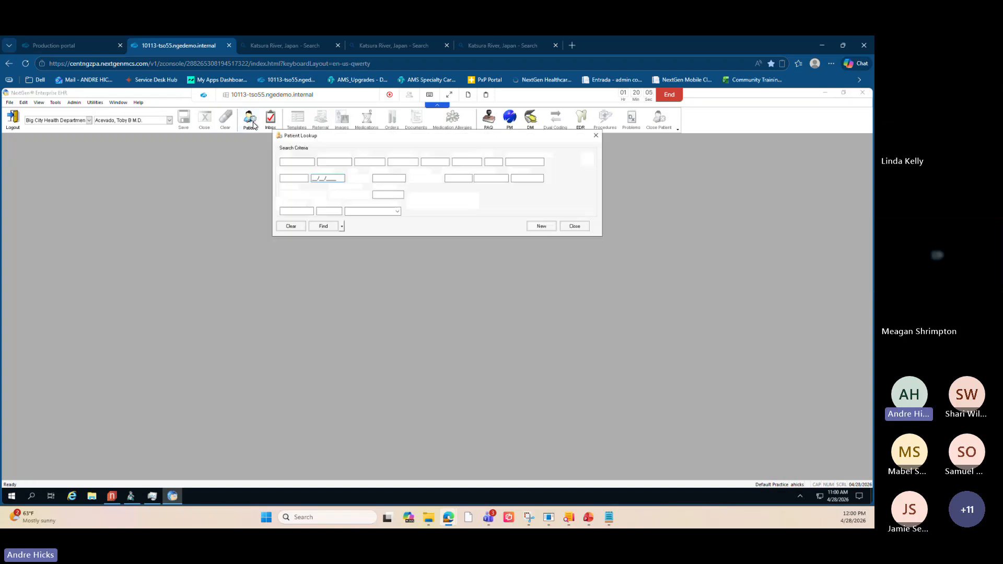
click(297, 162)
text(Test)
key(Tab)
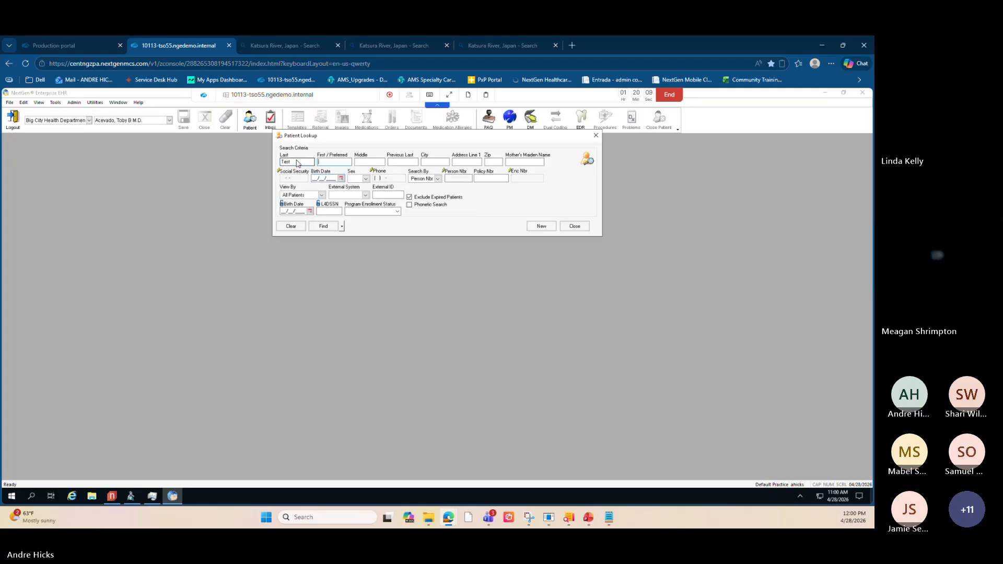
text(And)
click(324, 226)
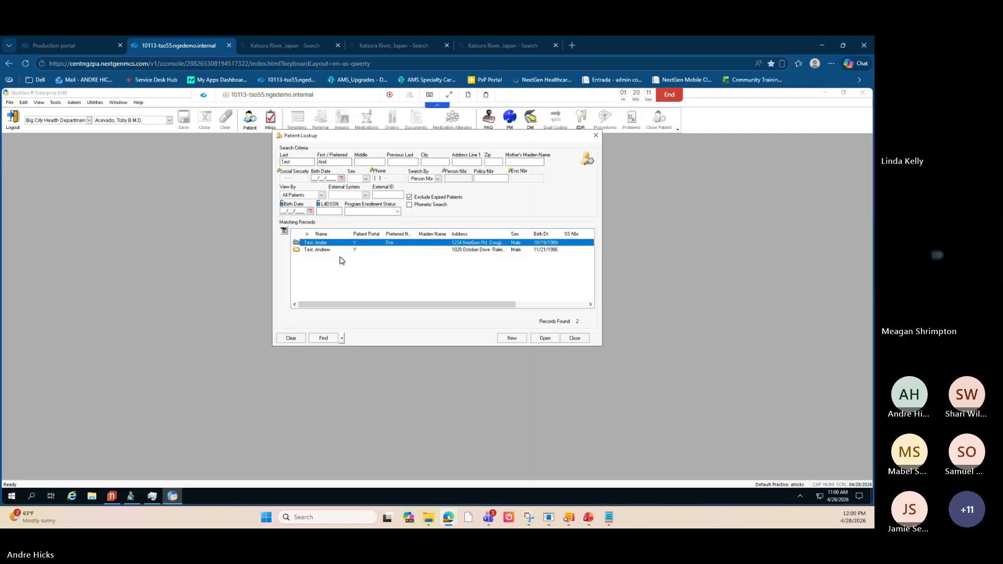
click(544, 338)
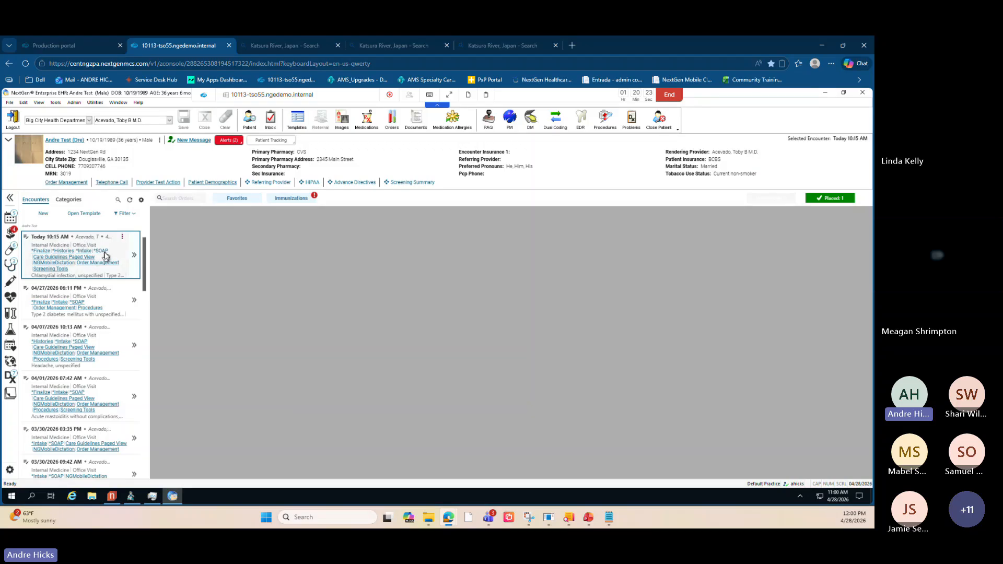
- Open today's encounter and switch to its Procedures template
click(114, 261)
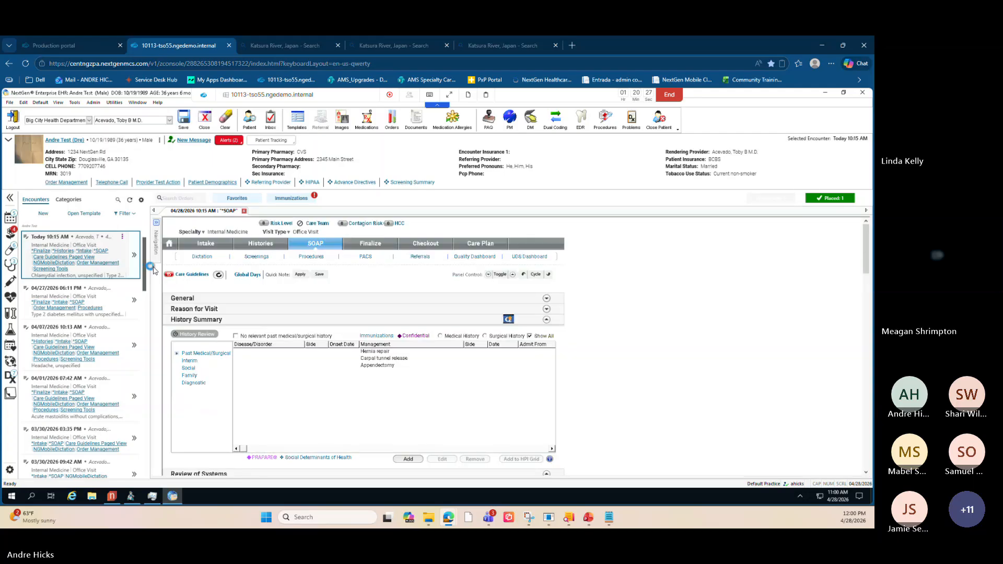
click(312, 258)
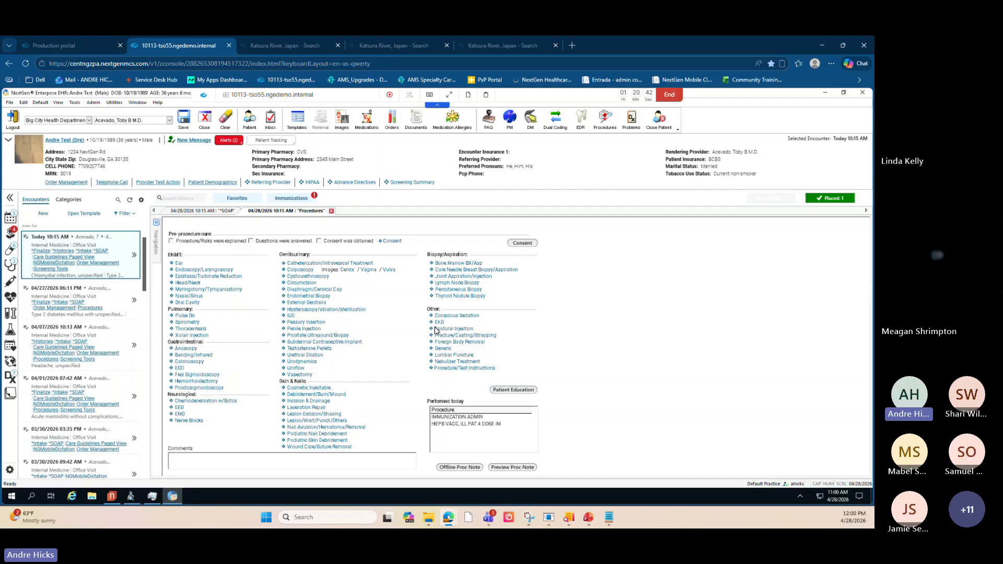
- Open the Generic procedure form and review its fields
click(442, 350)
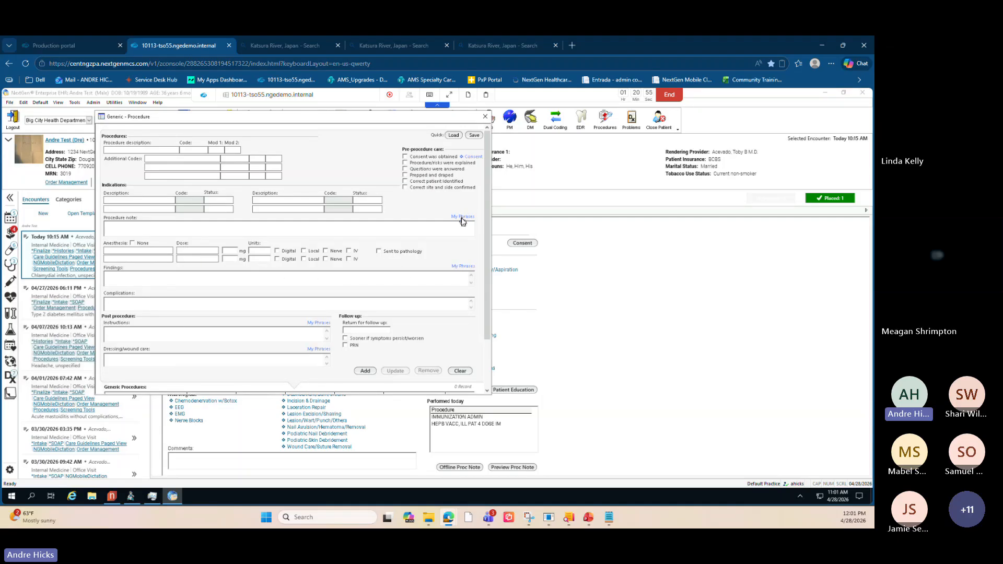
key(ctrl)
key(ctrl)
scroll(482, 288, down, 1)
scroll(482, 288, down, 5)
key(ctrl)
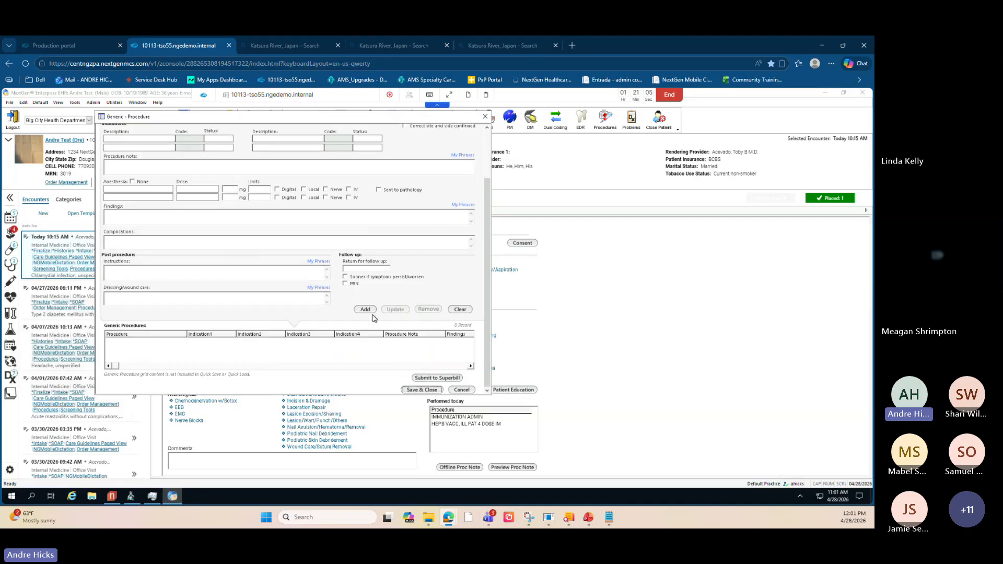
scroll(366, 292, up, 2)
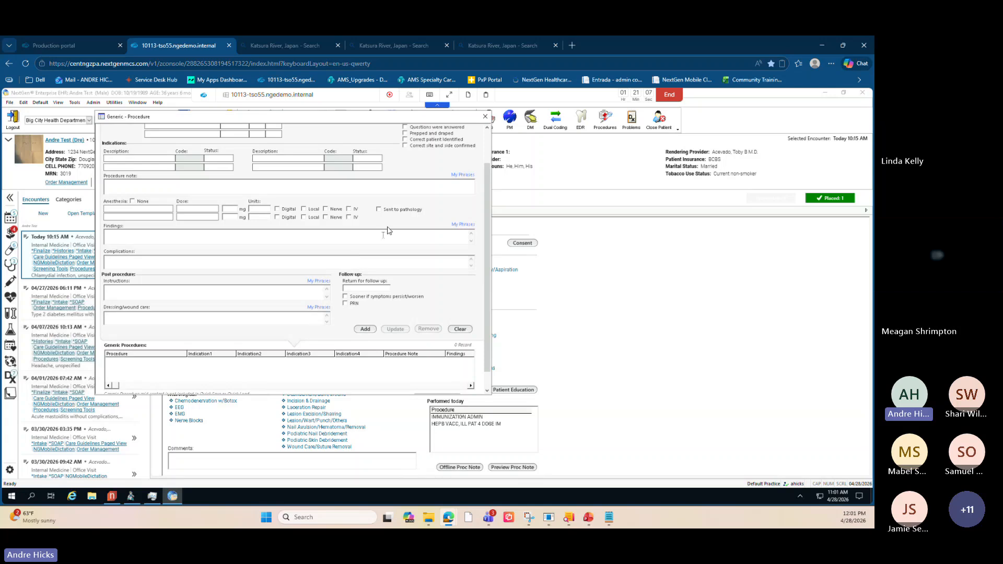
scroll(390, 230, up, 4)
- Select the '<50% total pt outpt ra encts' procedure and add it to the Generic Procedures list
double_click(153, 150)
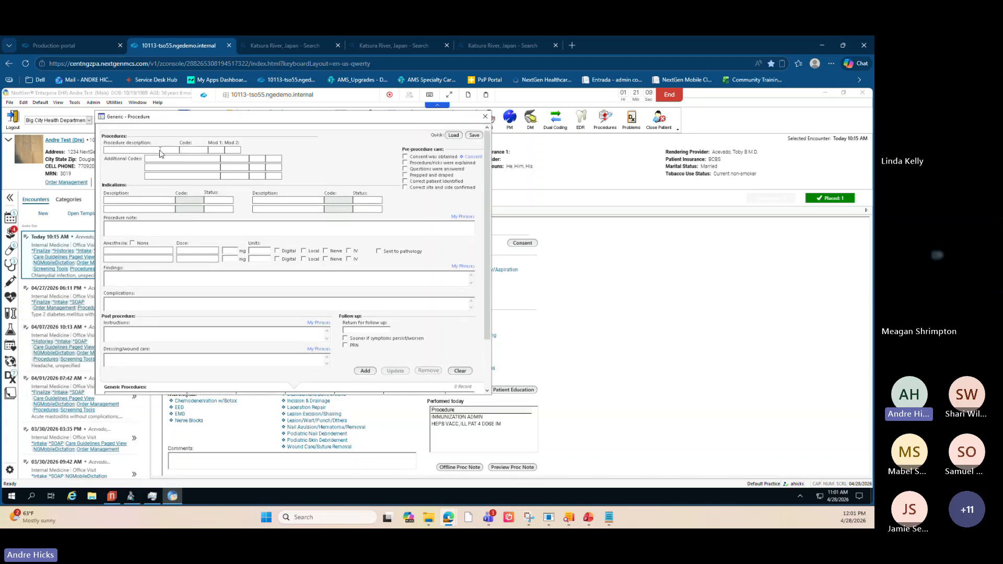
click(226, 262)
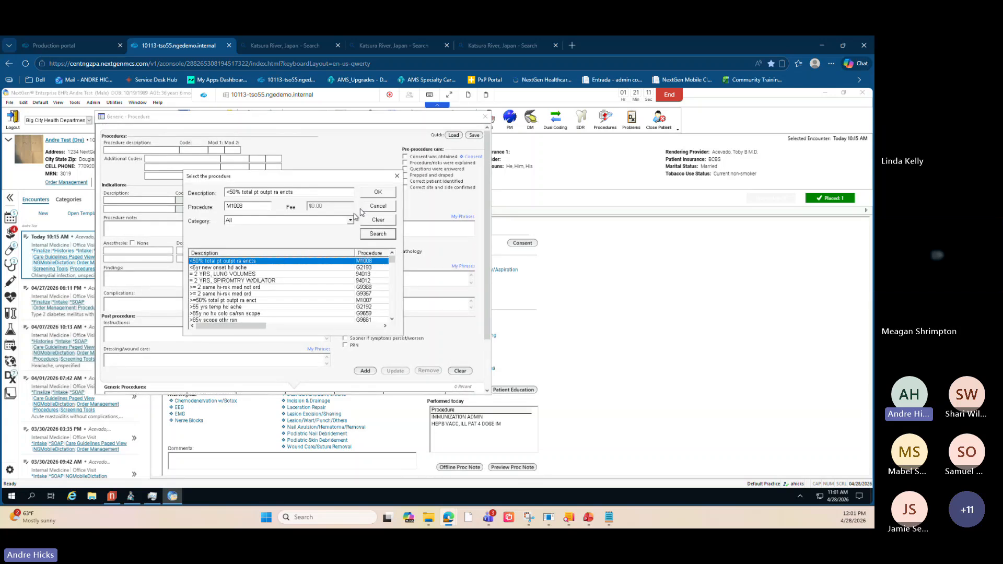
click(378, 193)
scroll(385, 325, down, 6)
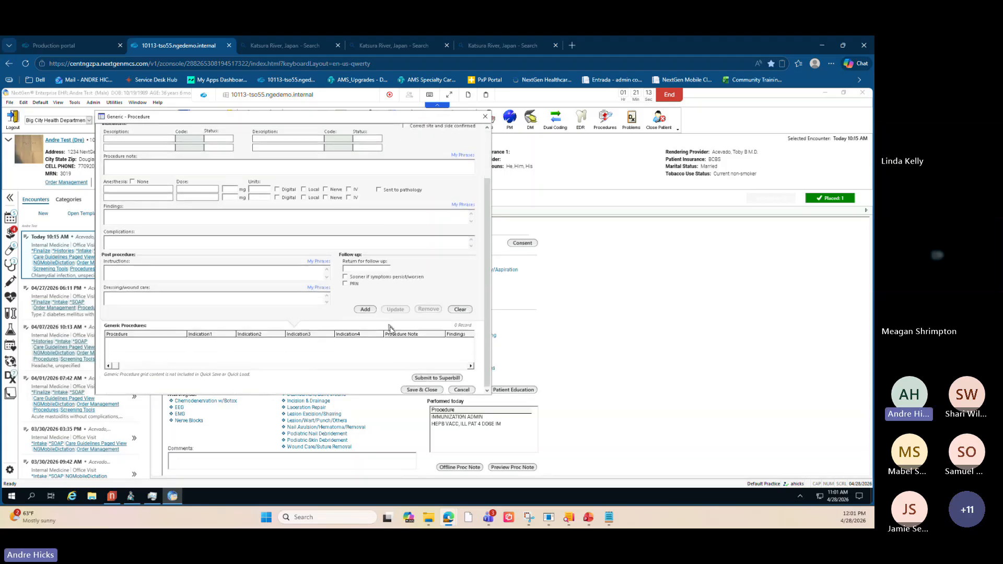
click(371, 310)
- Select the '1 em core session' procedure, add it to the Generic Procedures list, and close the form
scroll(156, 292, up, 1)
scroll(199, 212, up, 5)
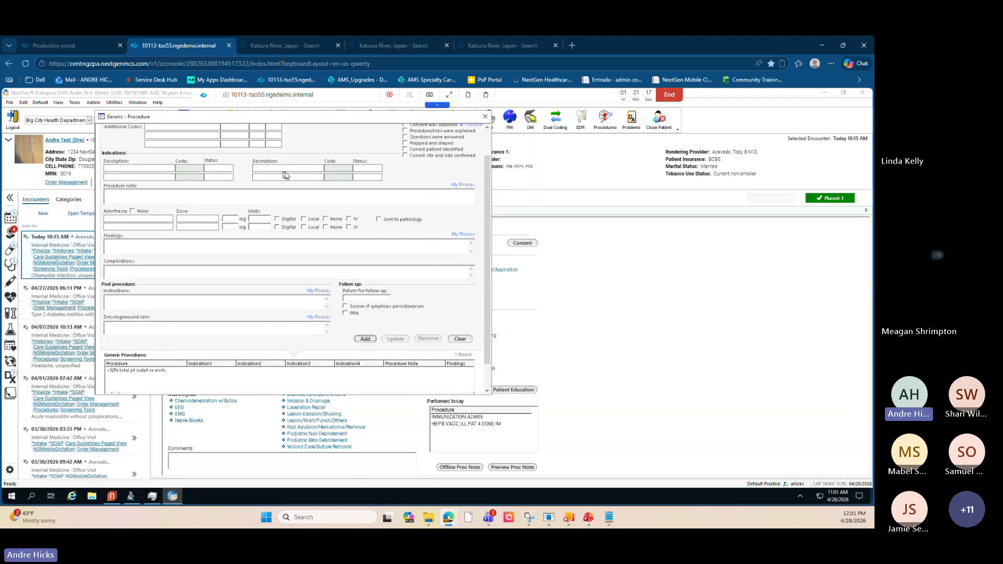
click(175, 150)
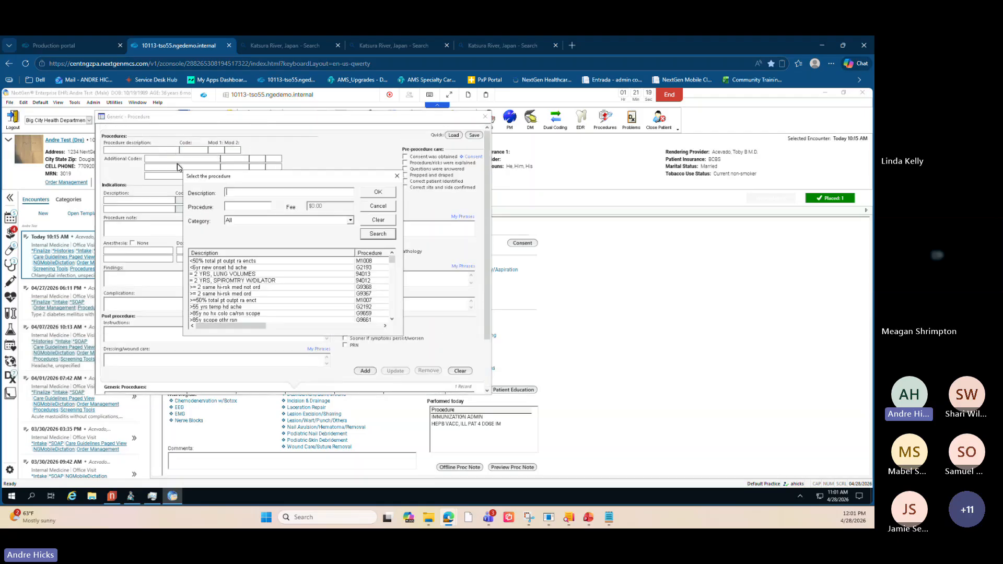
scroll(231, 301, down, 2)
click(230, 307)
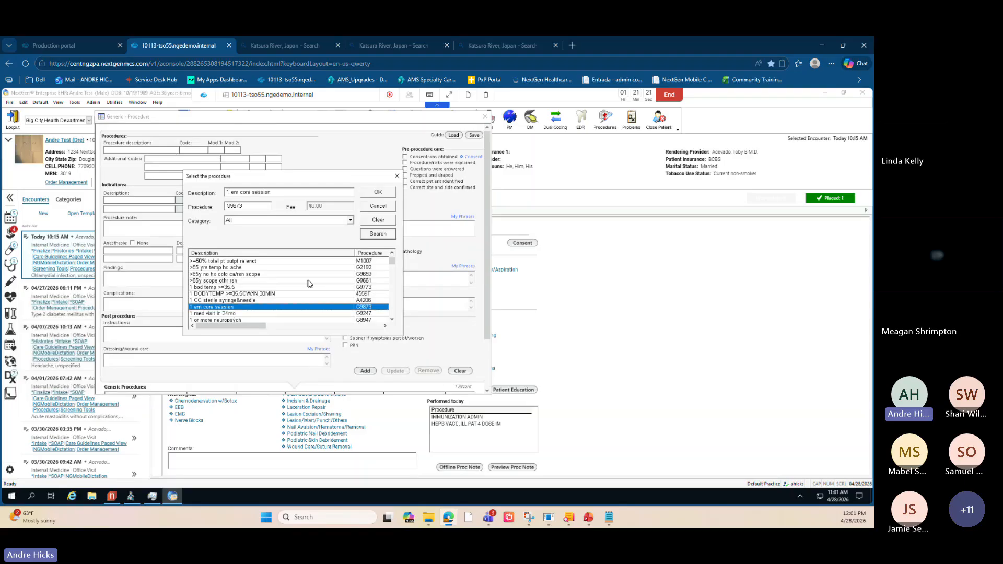
click(378, 192)
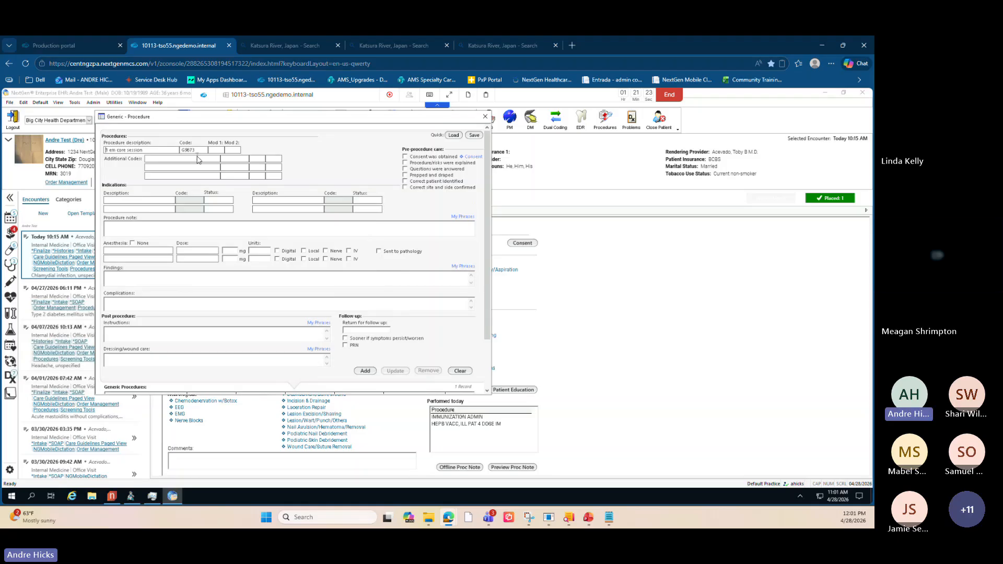
scroll(485, 275, down, 2)
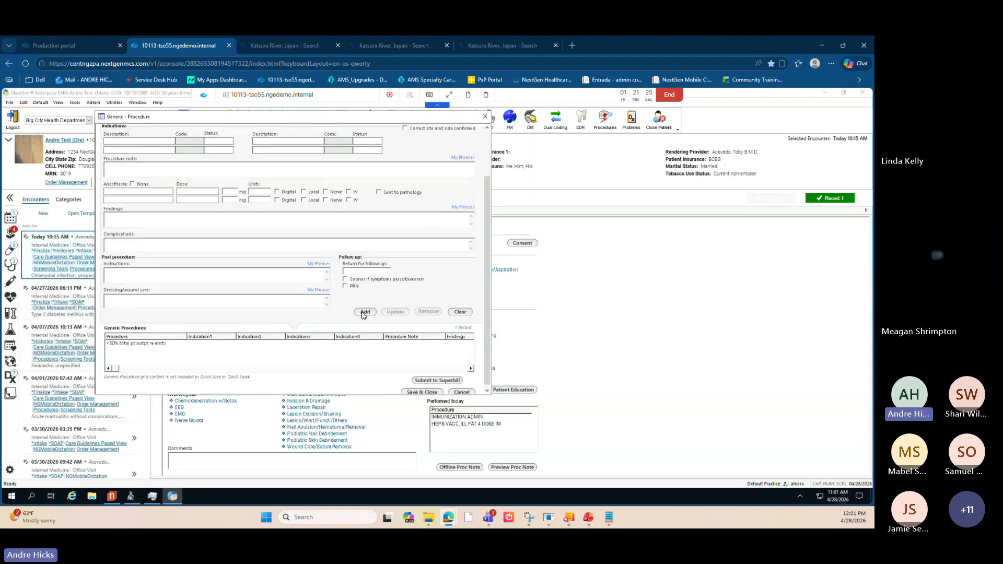
click(364, 312)
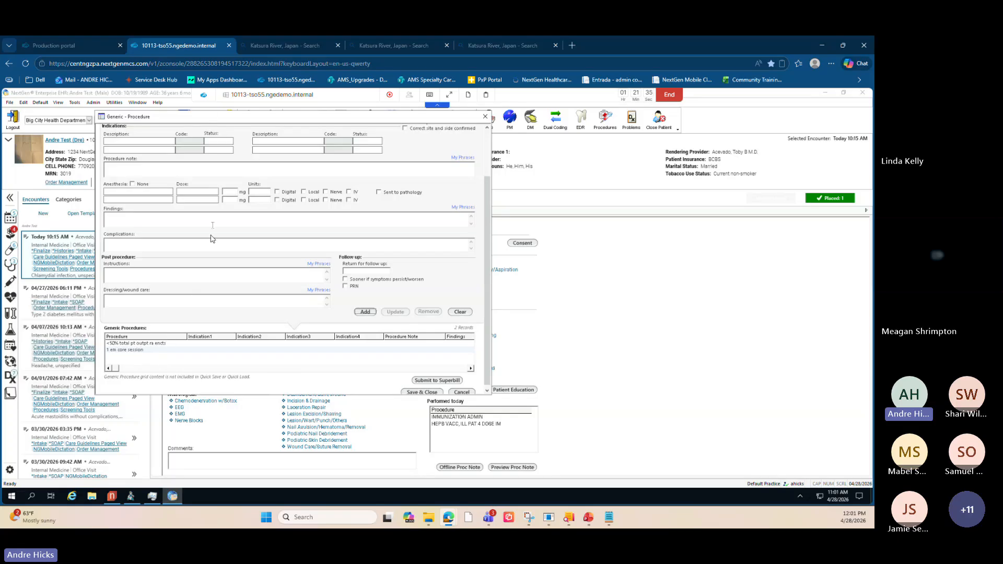
scroll(209, 260, up, 1)
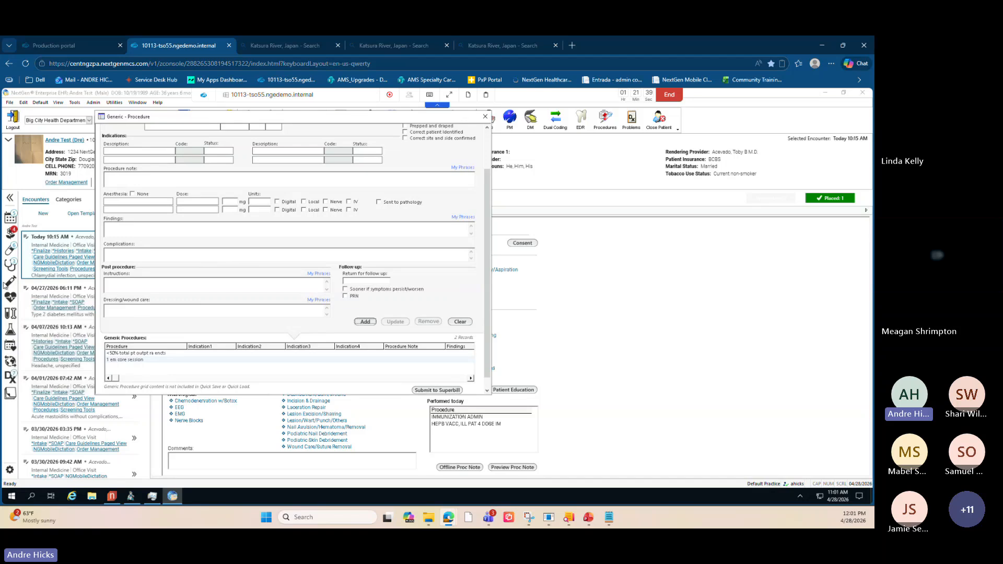
click(486, 116)
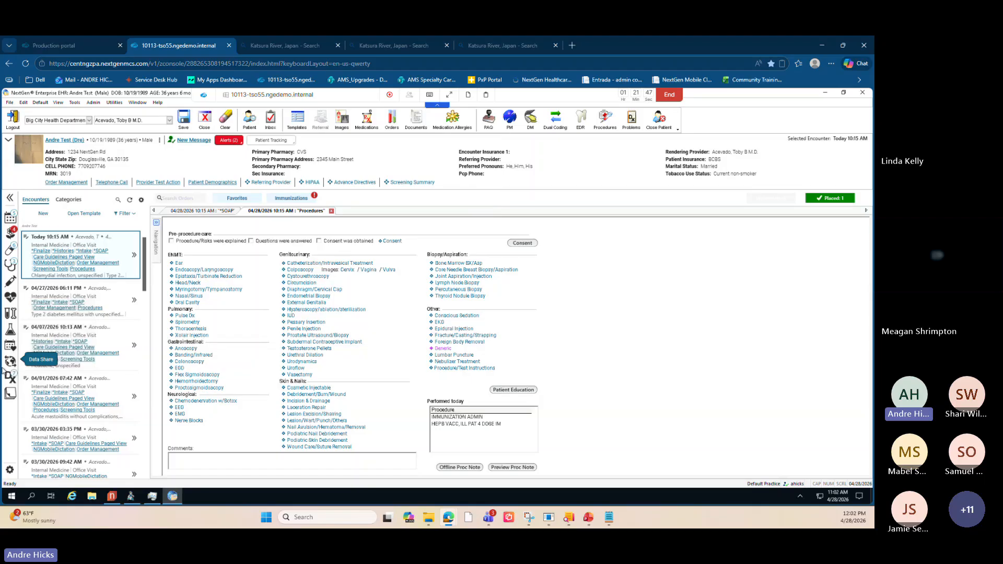
- Open today's Finalize template and review the assessment and Evaluation and Management Coding sections
key(alt+Tab)
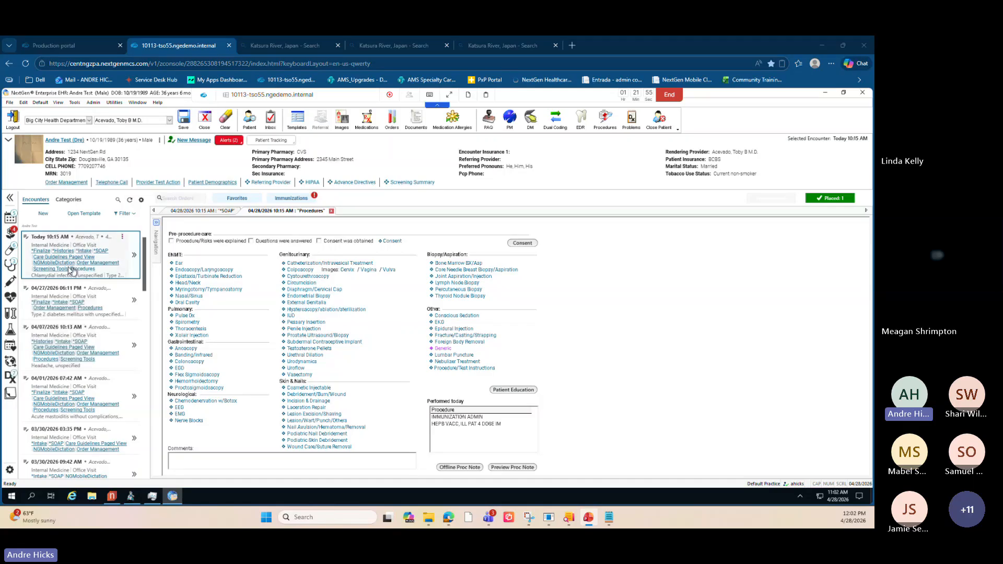
click(41, 252)
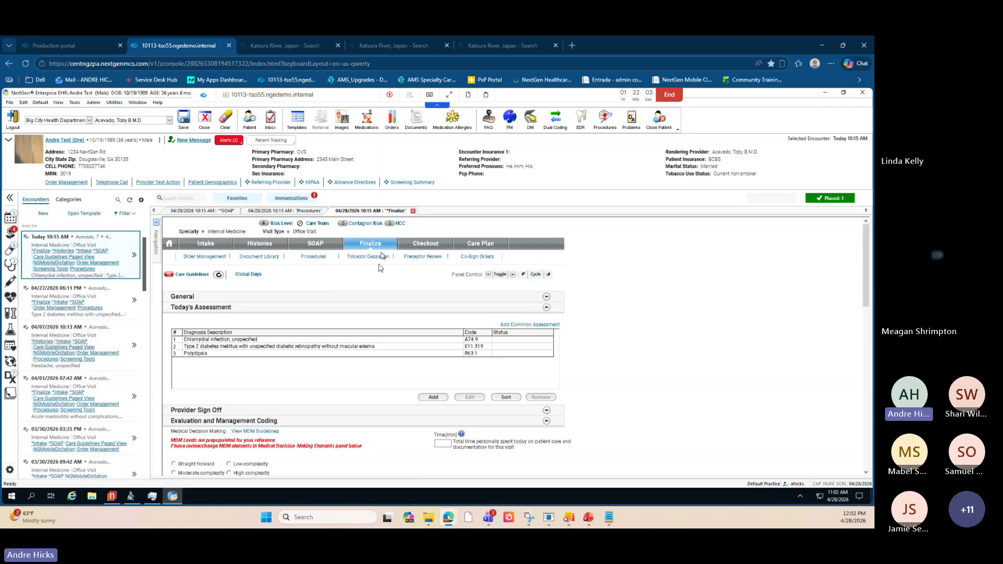
scroll(608, 375, down, 1)
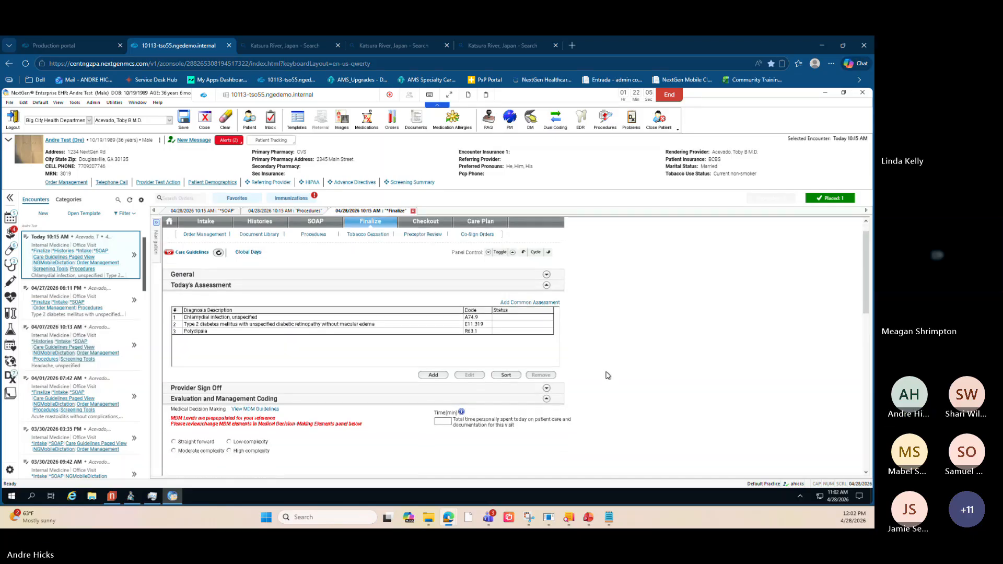
scroll(607, 375, down, 6)
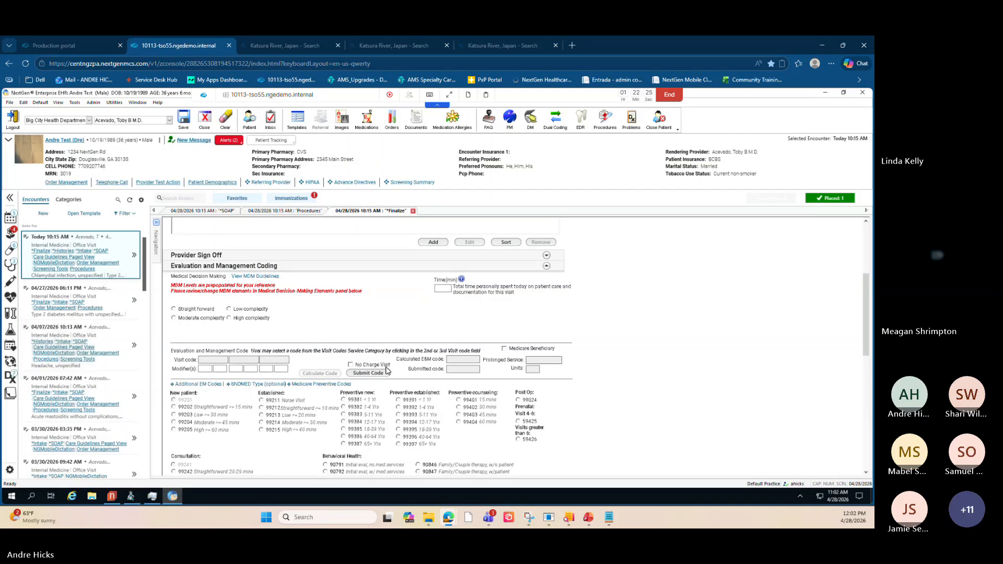
- Select Straightforward medical decision making and check the G2211 add-on code in the E&M coding section
scroll(386, 369, down, 1)
scroll(386, 372, up, 1)
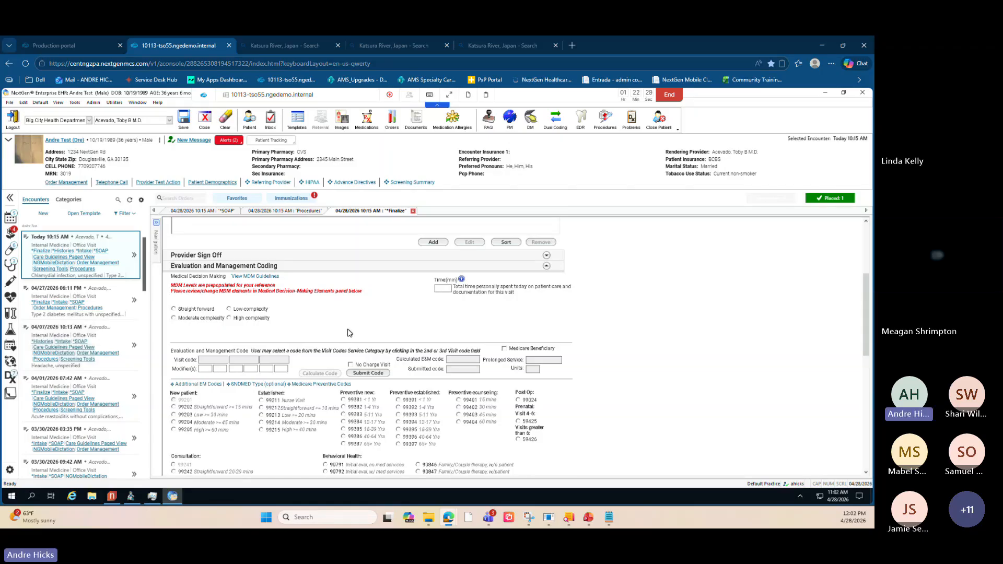
click(173, 309)
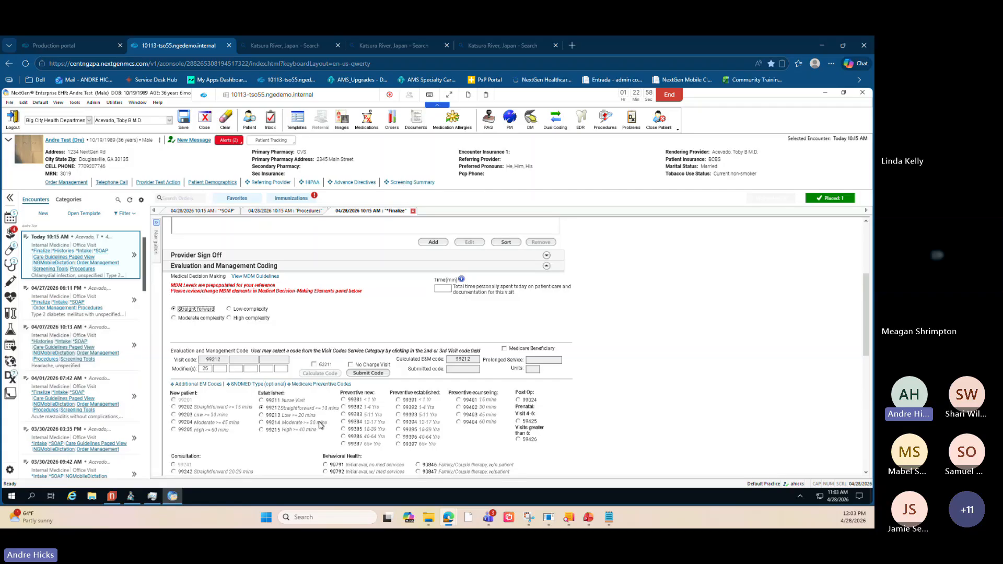
click(207, 370)
key(ctrl)
key(ctrl)
key(ctrl)
key(ctrl)
click(316, 369)
click(314, 365)
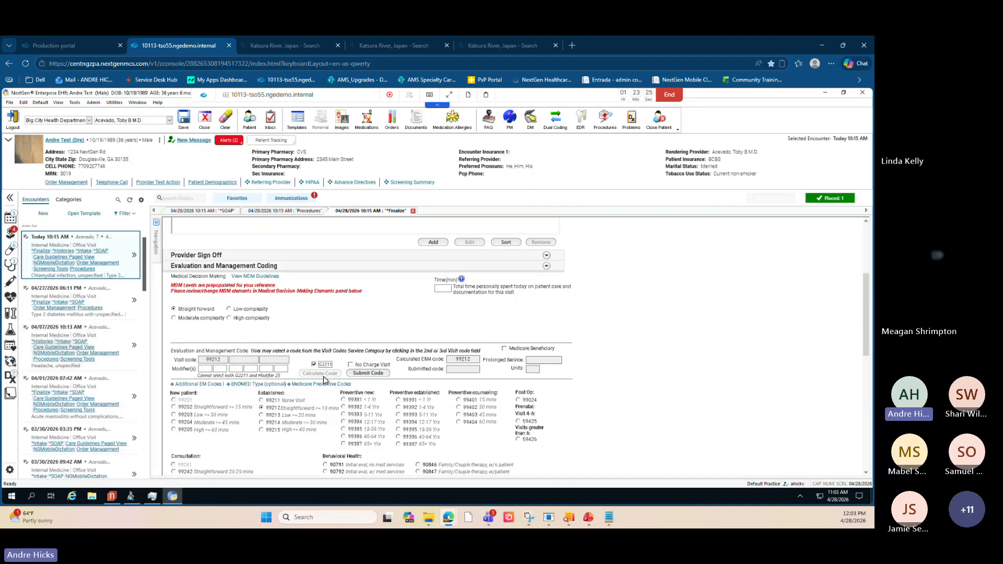
scroll(322, 376, down, 1)
key(alt+Tab)
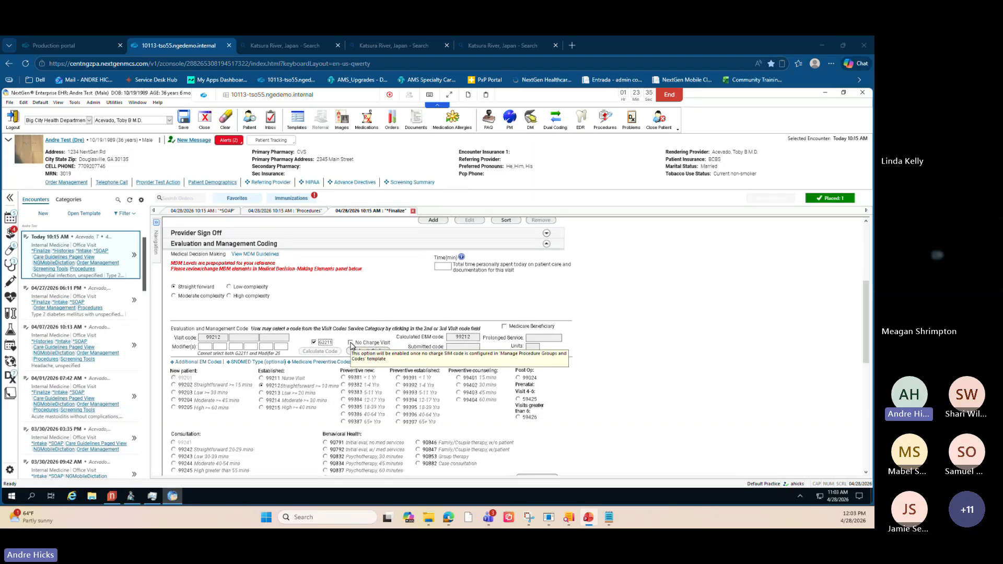
key(ctrl)
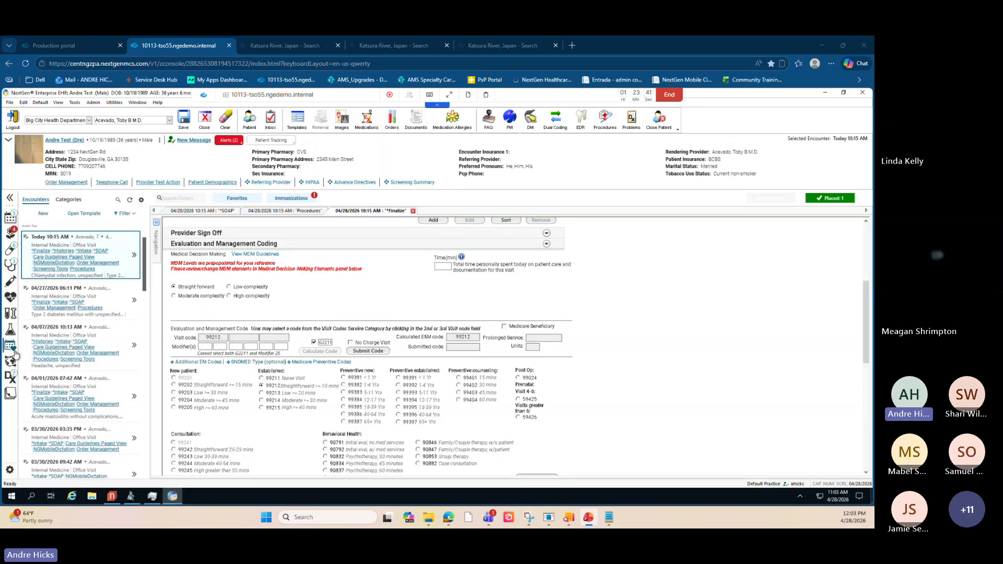
mouse_move(16, 354)
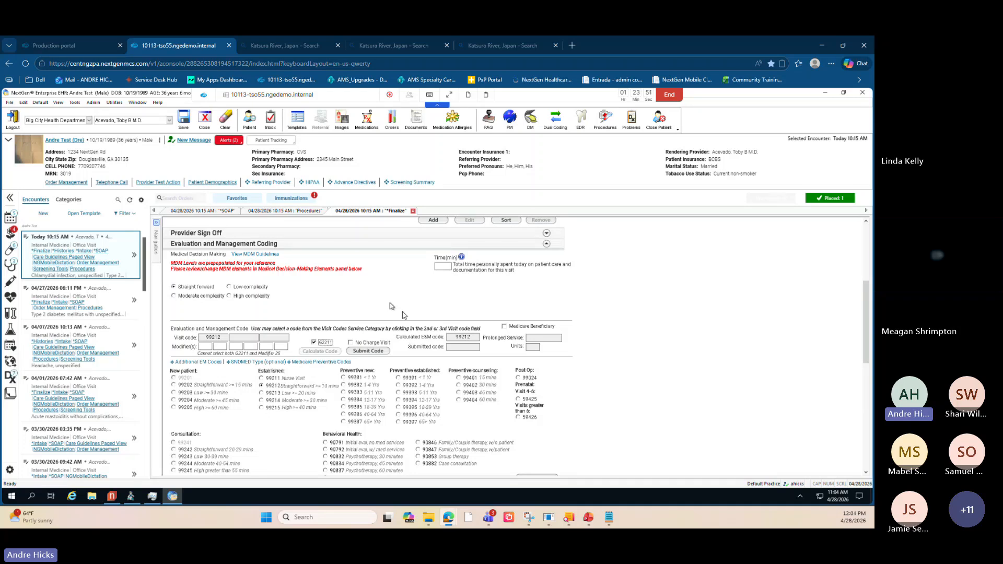
scroll(614, 330, up, 3)
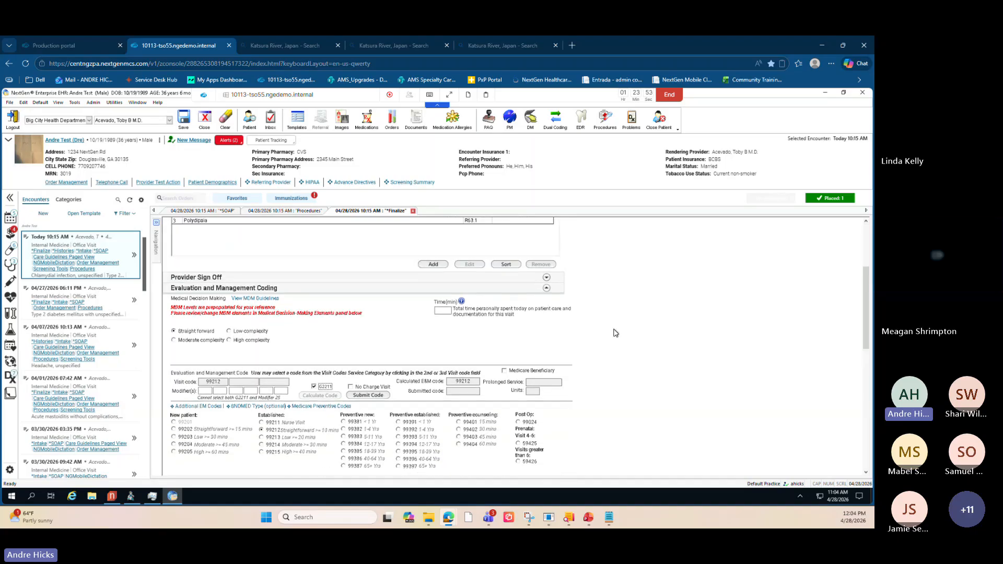
scroll(616, 332, up, 1)
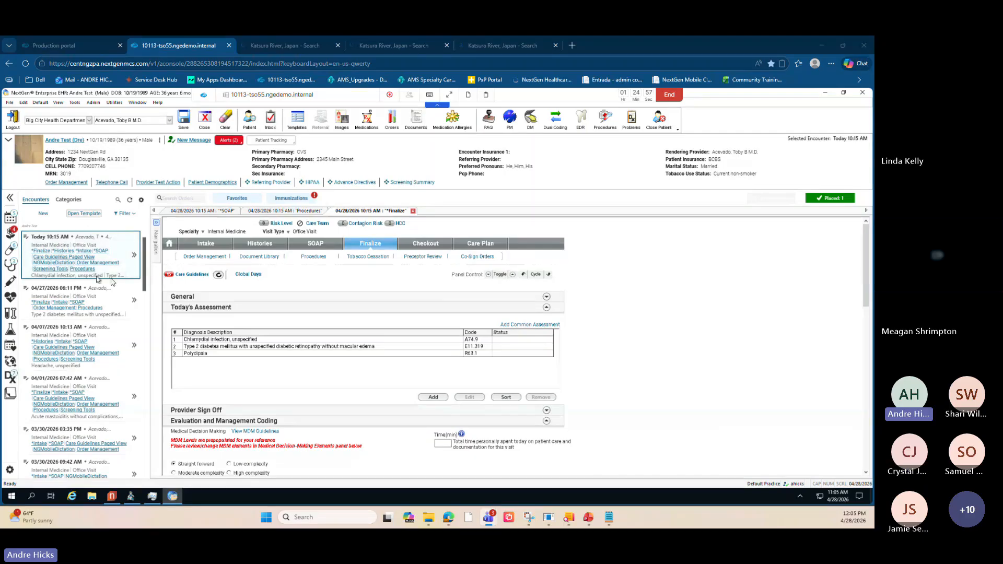
- Expand today's encounter details and open the options menu for the referral request document
click(134, 256)
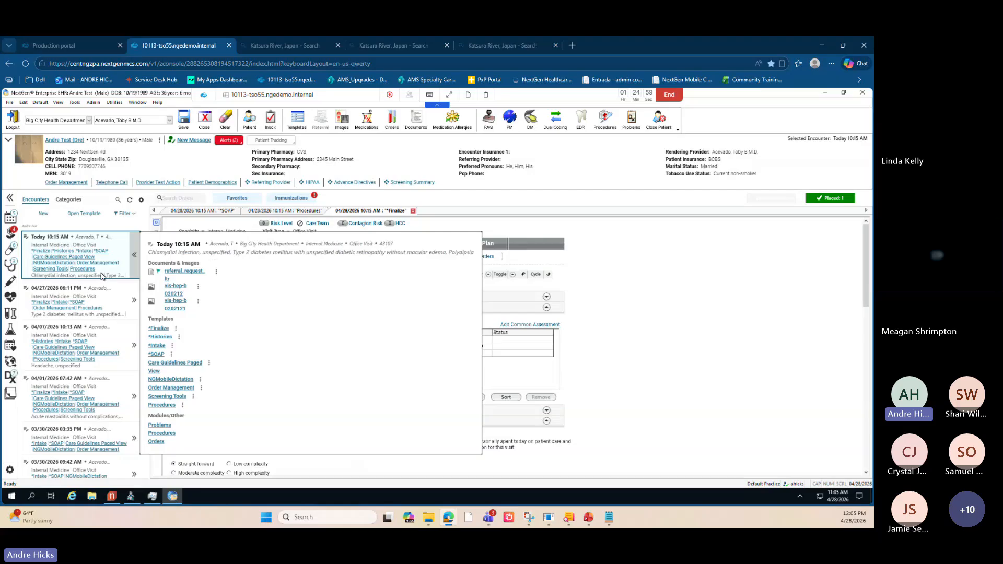
click(134, 257)
click(134, 256)
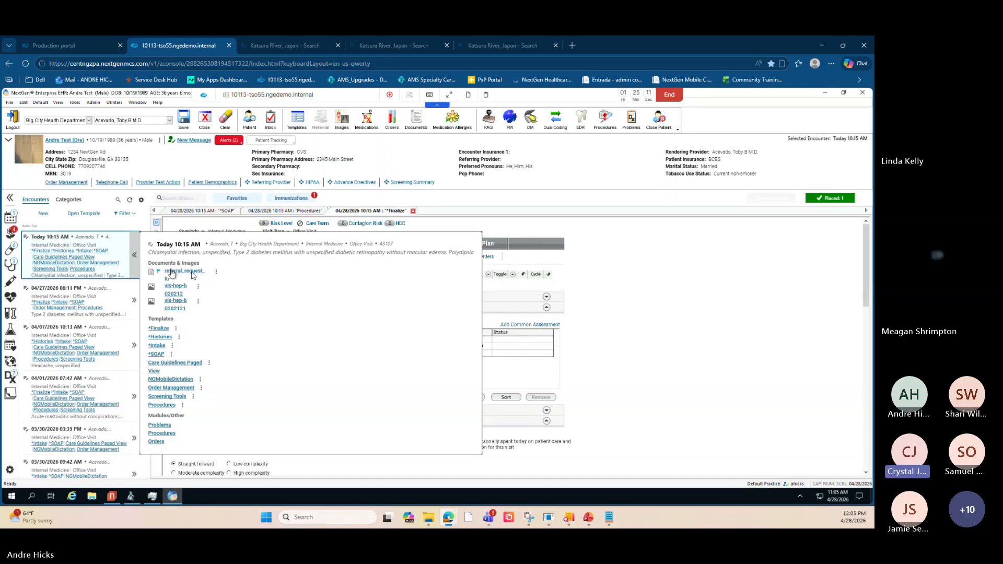
click(216, 272)
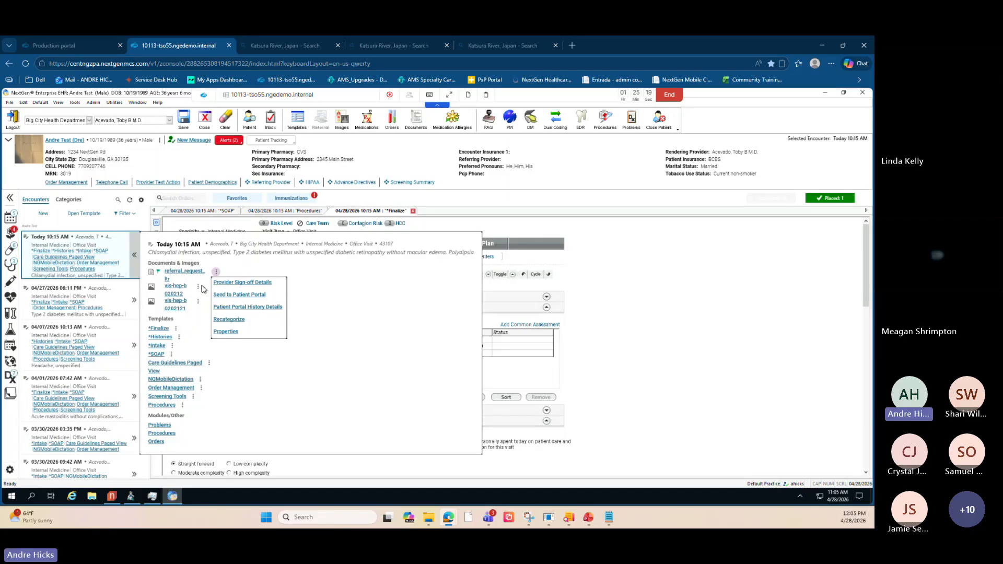
click(326, 290)
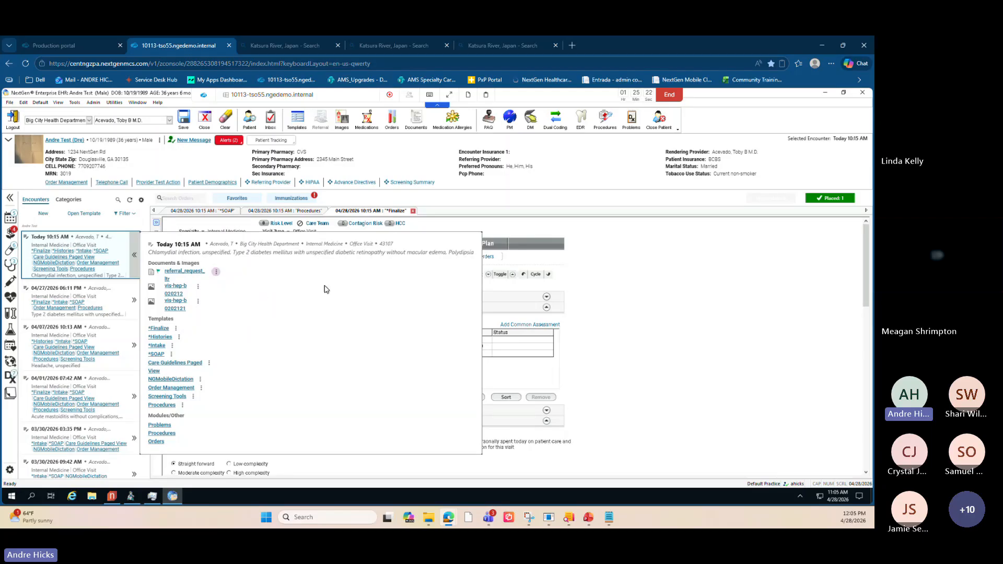
click(216, 272)
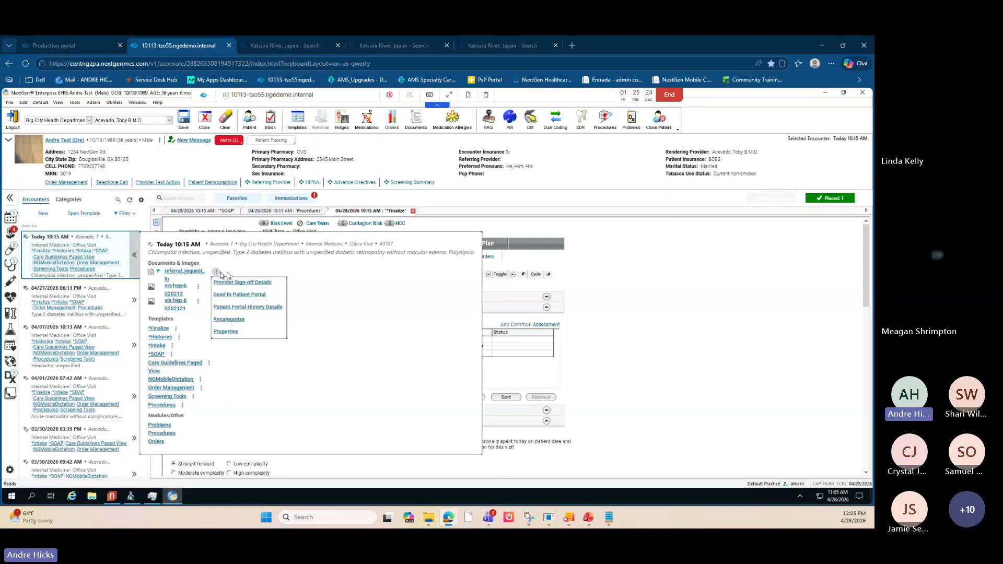
click(310, 278)
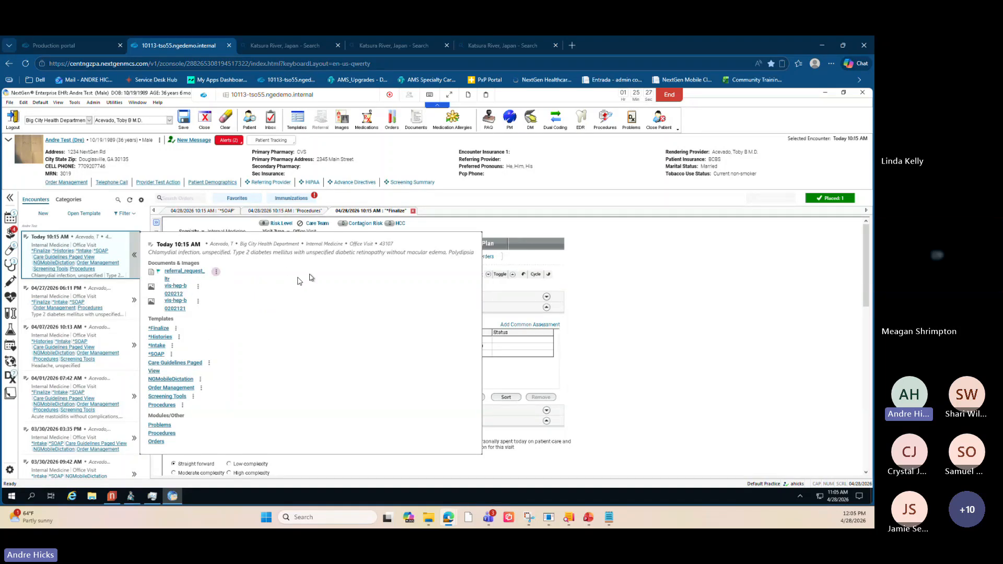
- Open the options menus for the two images attached to today's encounter
click(198, 287)
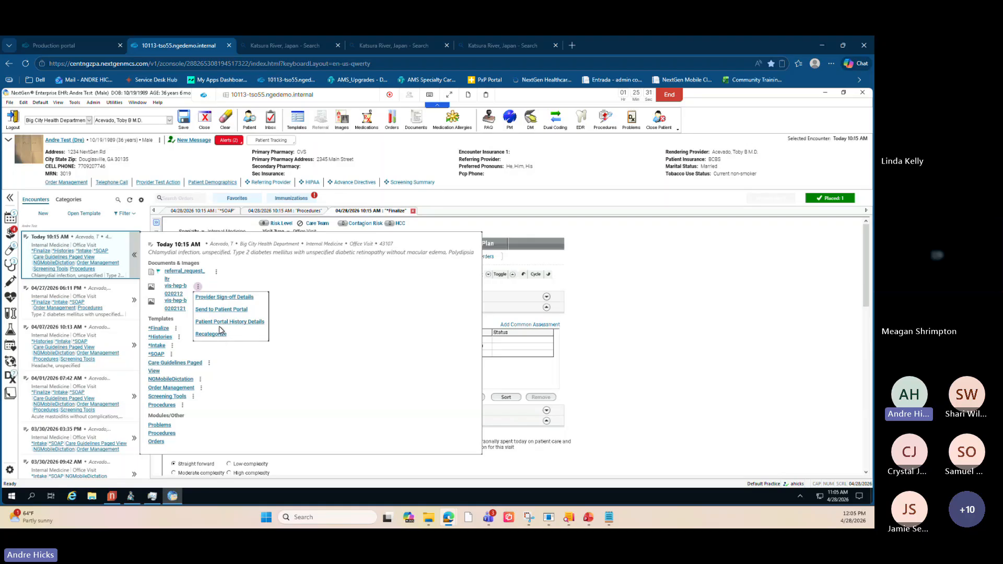
click(307, 311)
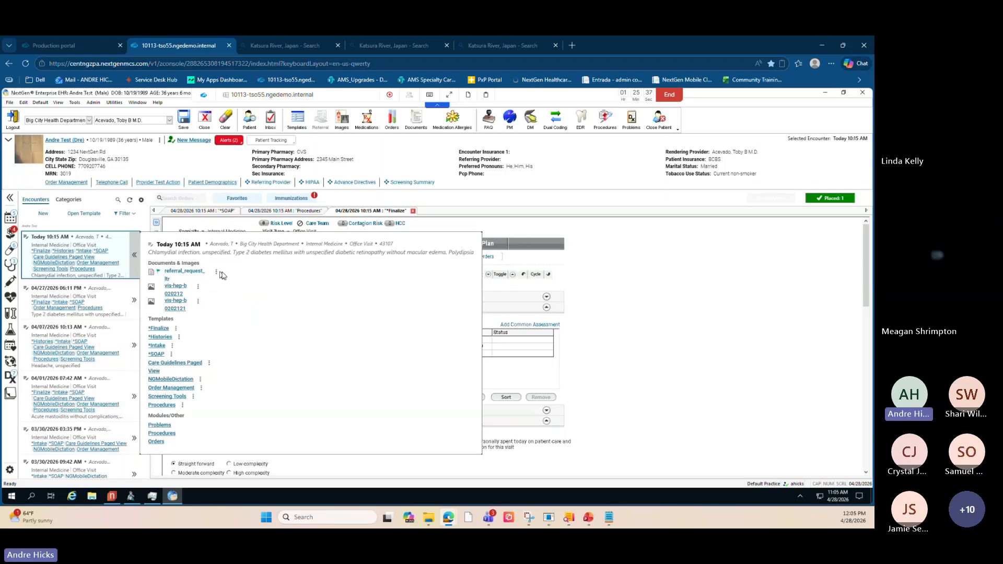
click(198, 286)
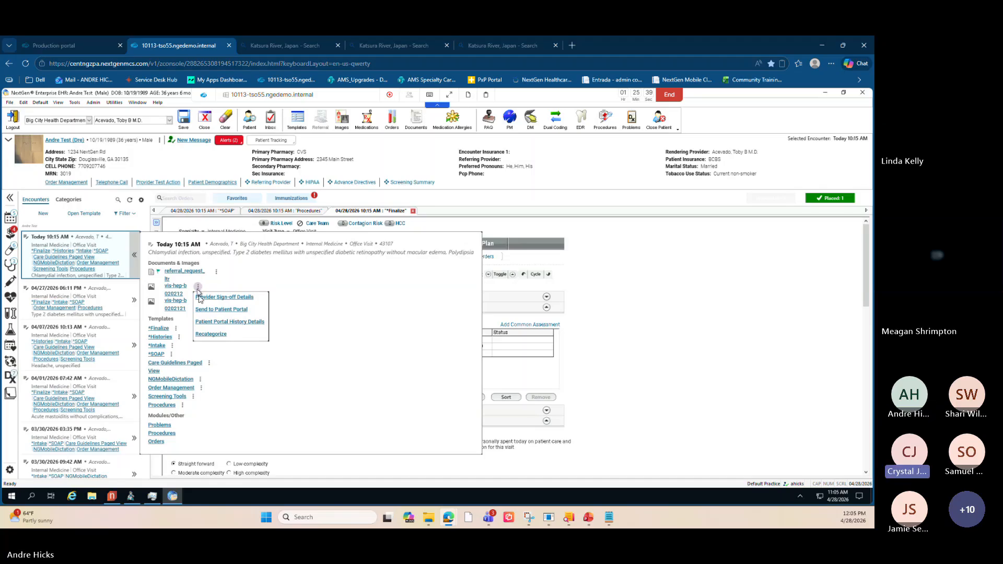
click(325, 278)
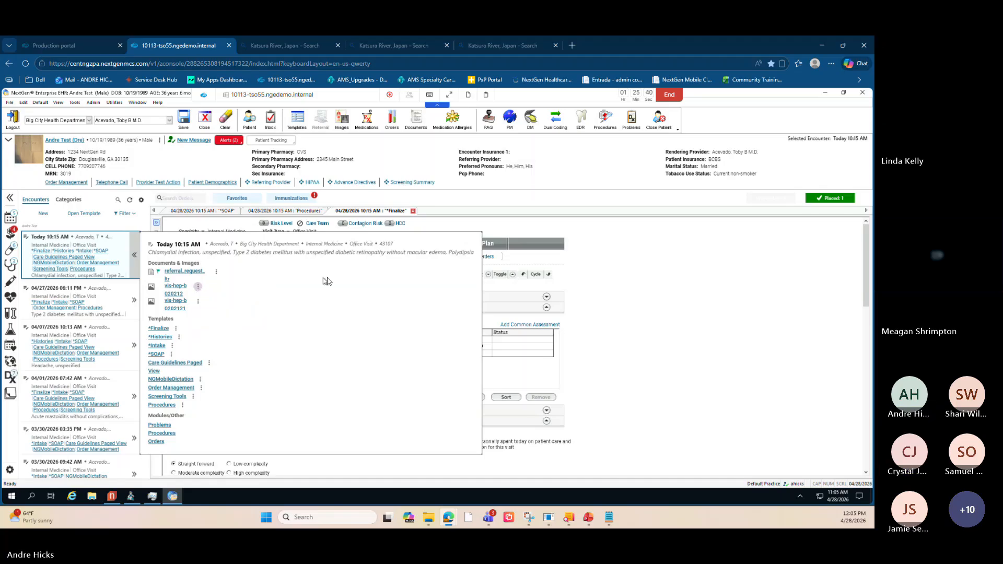
click(198, 302)
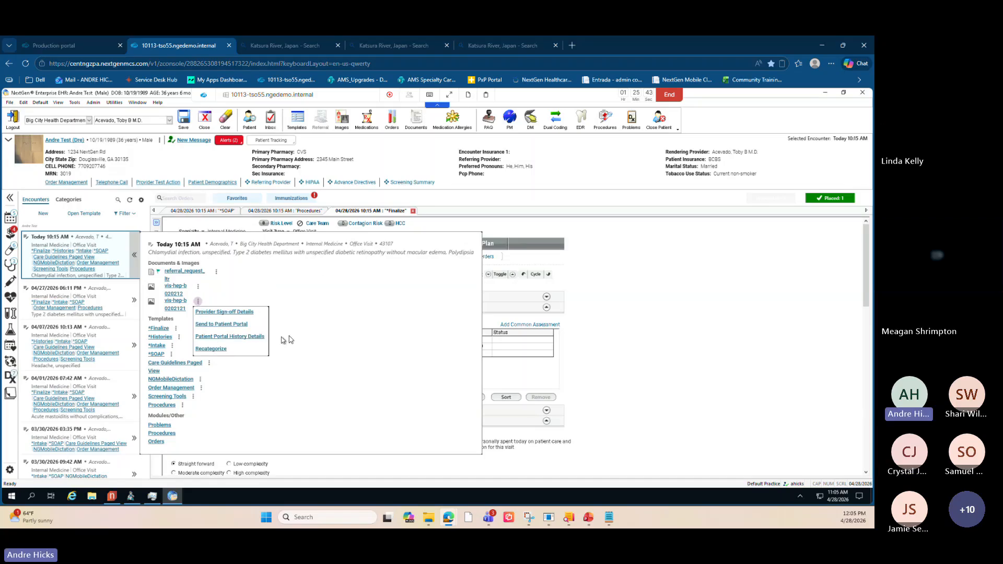
click(312, 342)
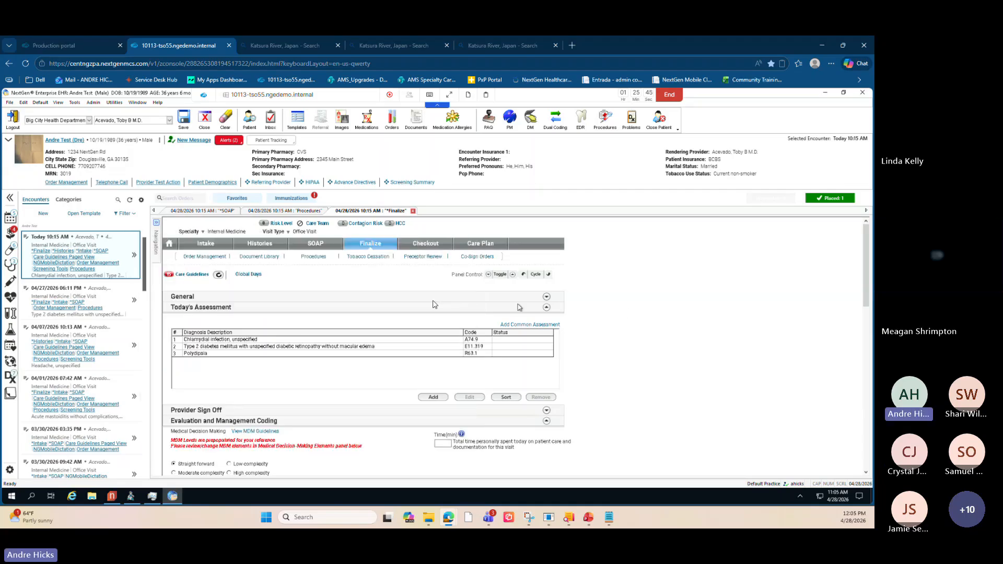
- Switch the encounter panel to Categories and toggle between its list and tree views
click(126, 214)
click(131, 217)
click(68, 201)
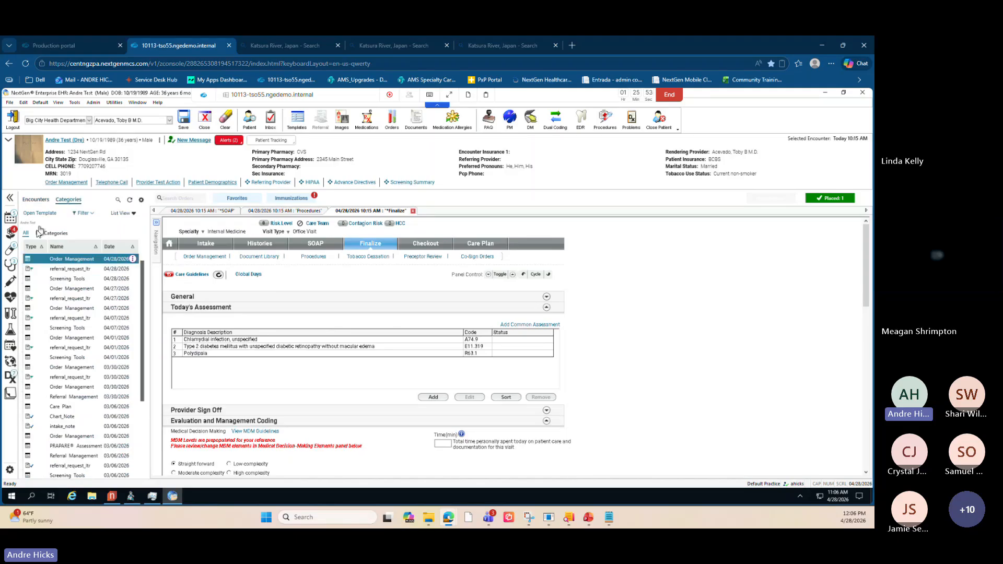
click(128, 216)
click(130, 236)
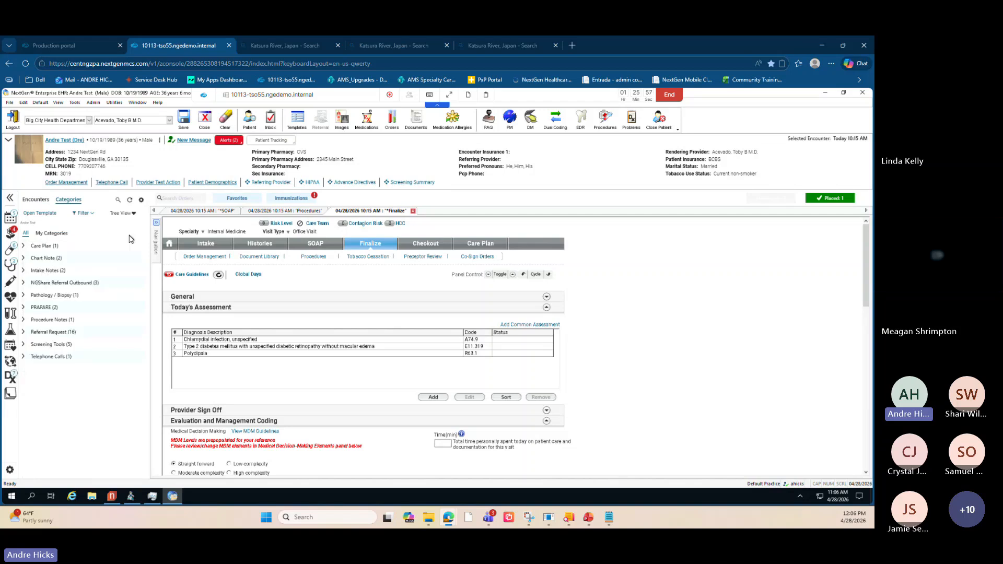
click(129, 216)
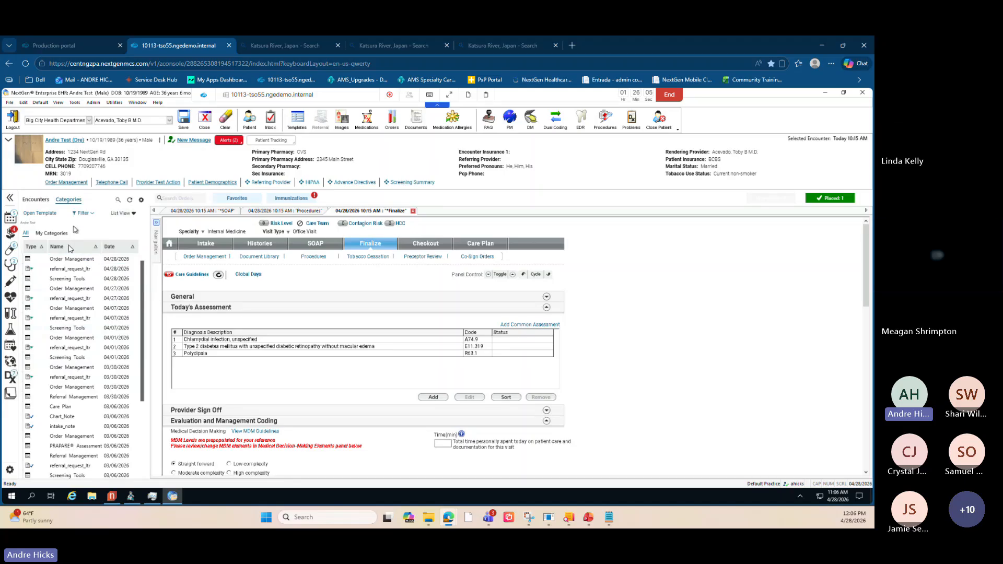
- Close the Finalize template without saving its changes
click(96, 259)
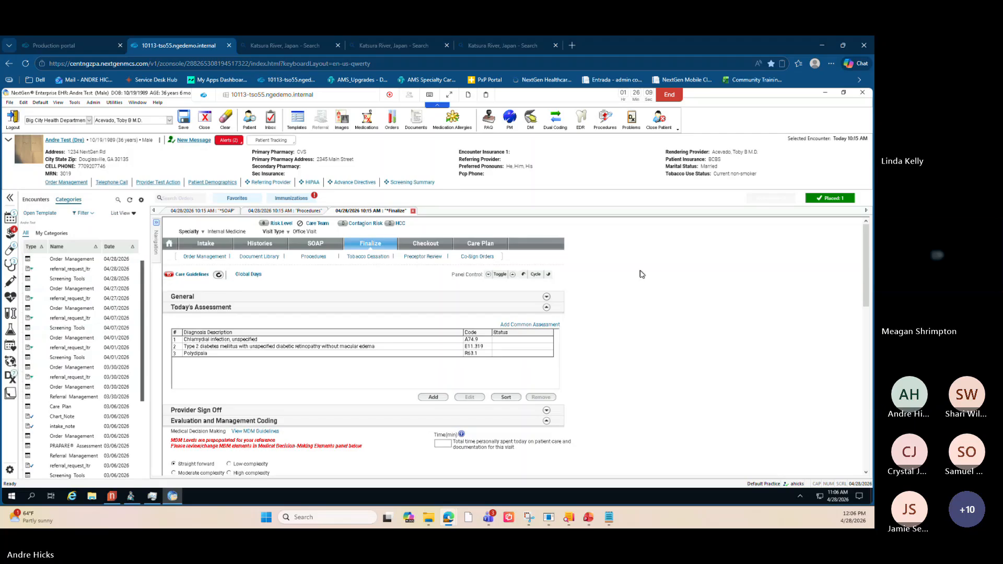
click(414, 211)
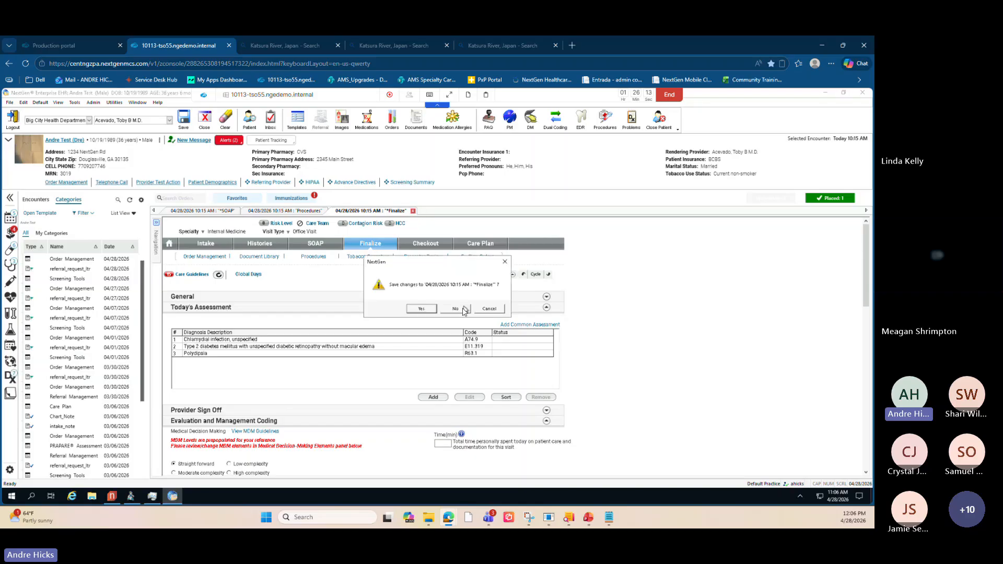
click(463, 309)
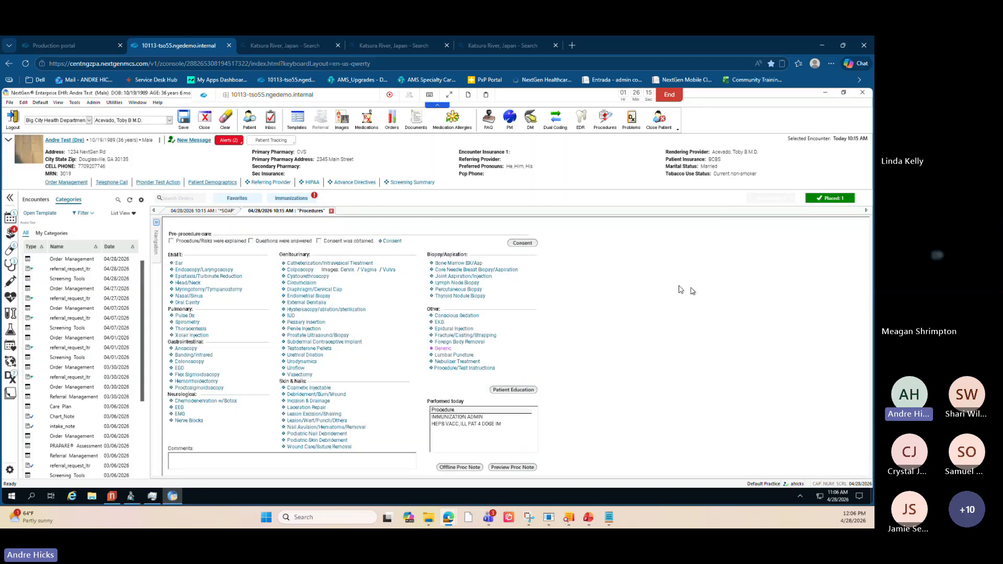